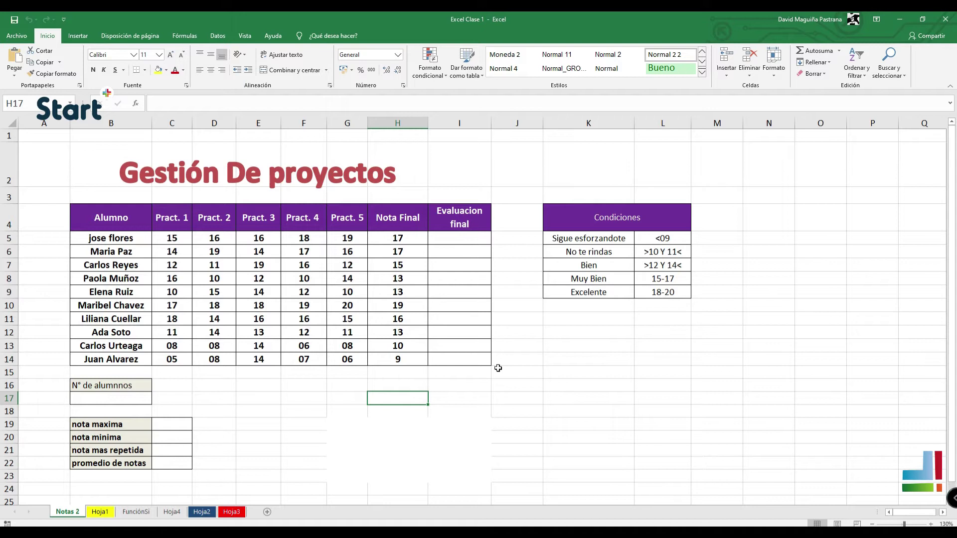
left_click(597, 338)
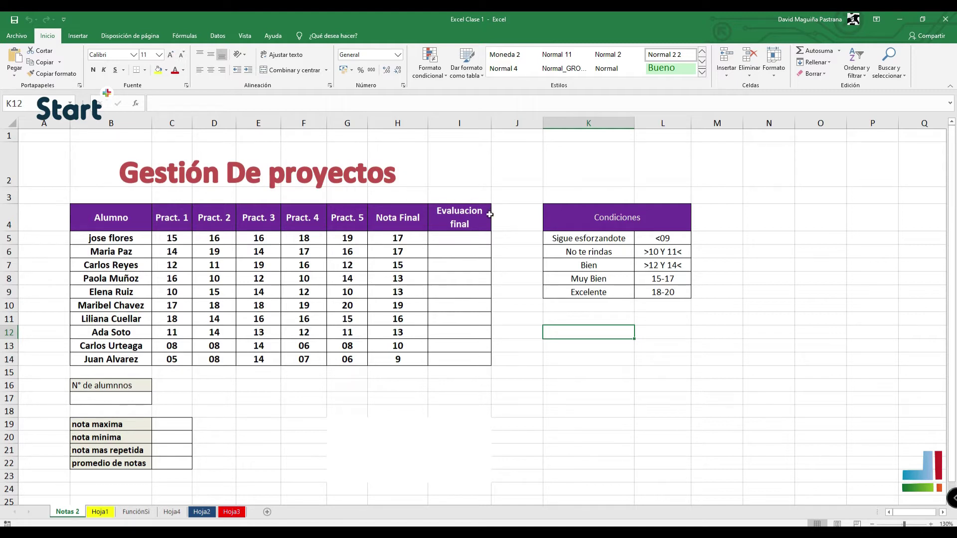
left_click(469, 238)
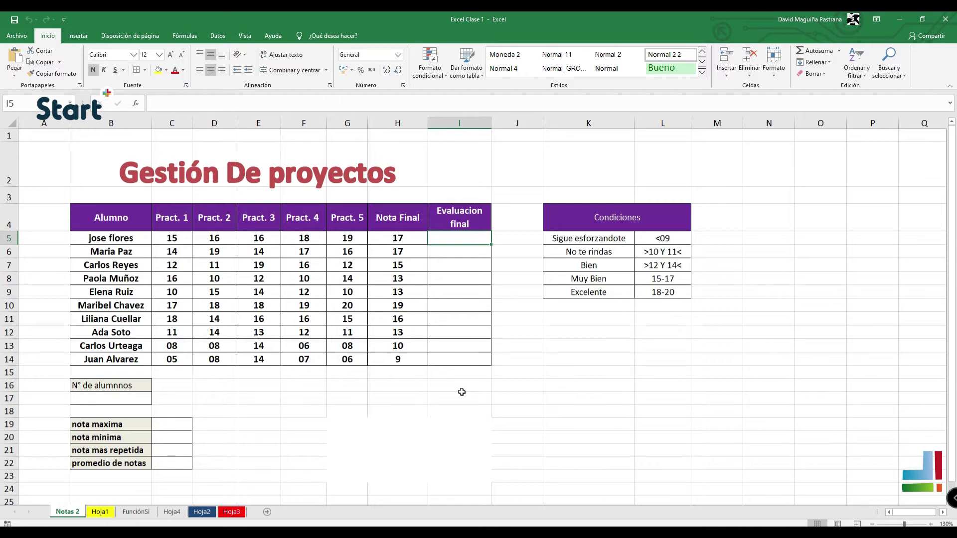
- Draw a rounded rectangle about 2.6 cm high and 20 cm wide below the grades table
left_click(78, 36)
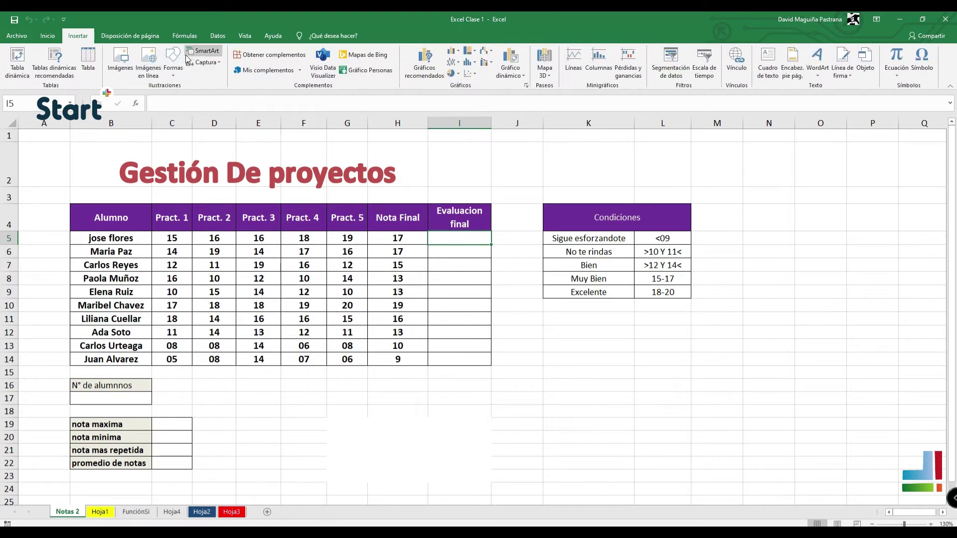
left_click(172, 64)
left_click(219, 96)
left_click_drag(317, 382, 811, 447)
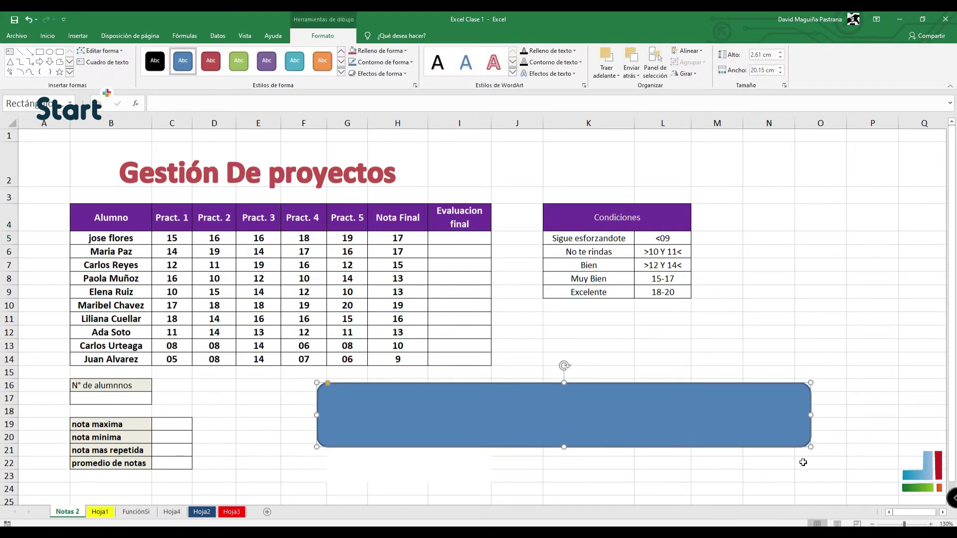
- Write "=si( ; ; )" inside the rounded rectangle, leaving gaps for the three arguments, and shift the shape slightly
left_click(897, 531)
left_click(884, 489)
left_click_drag(517, 407, 522, 409)
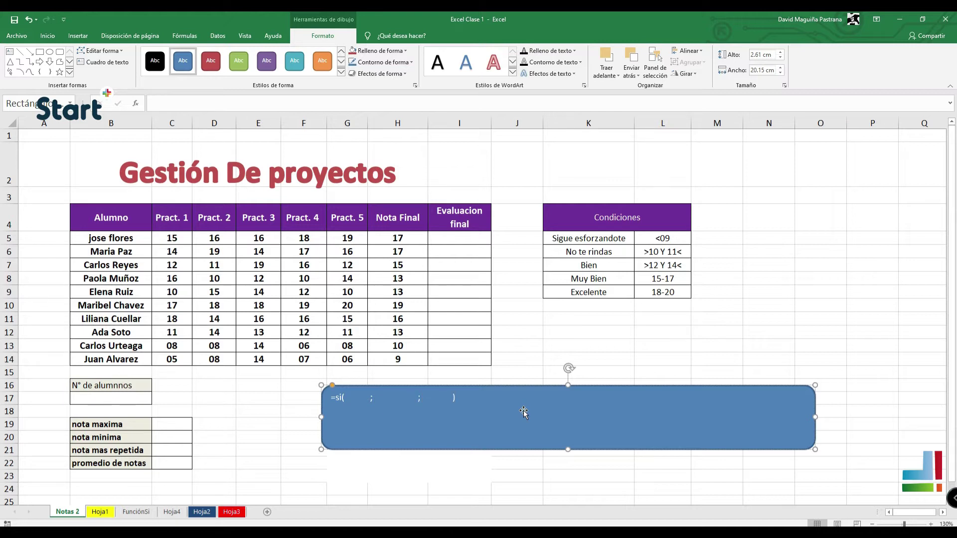
- Centre the rounded rectangle's text horizontally and vertically and set its font size to 32
left_click(48, 35)
left_click(211, 70)
left_click(211, 55)
left_click(159, 54)
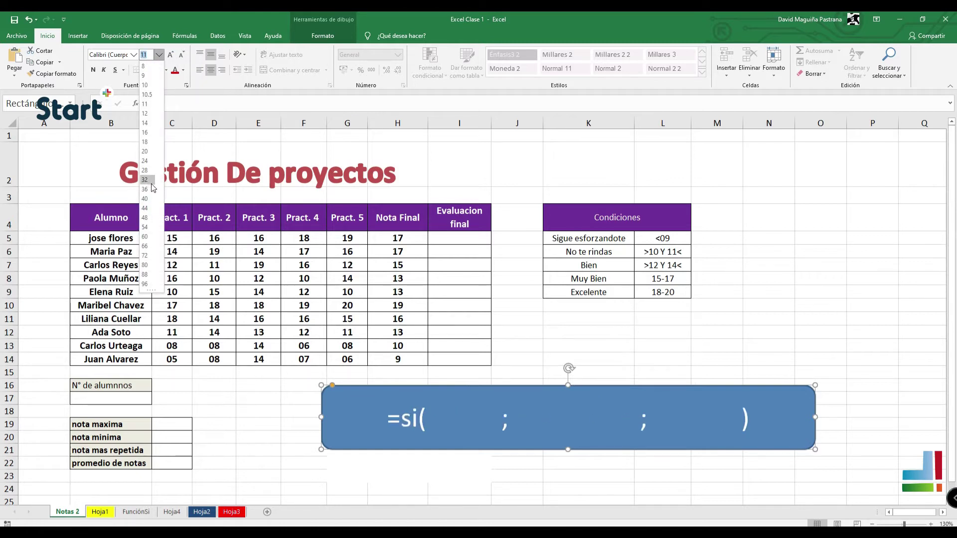
key("Escape")
- Move the rounded rectangle slightly to the left beneath the tables
left_click(876, 422)
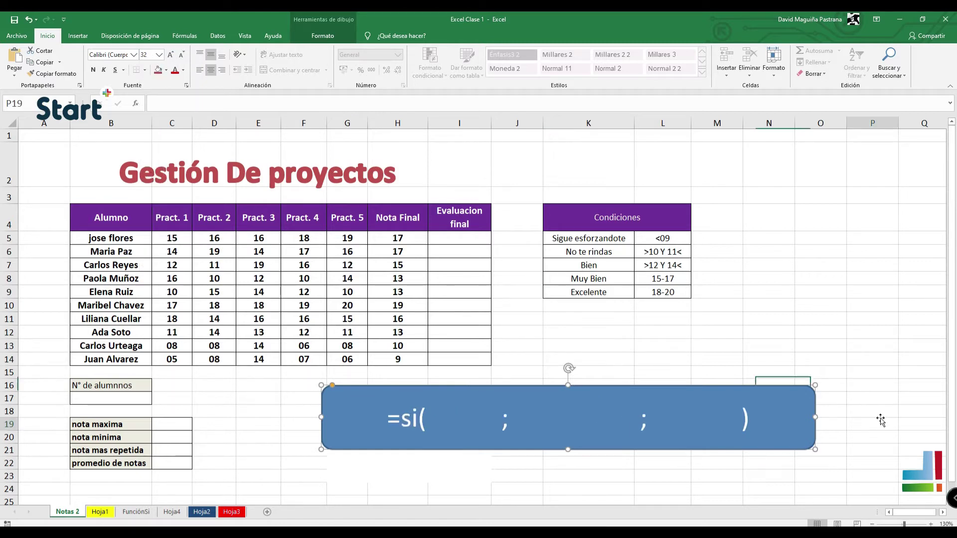
left_click(814, 409)
left_click_drag(787, 394, 772, 395)
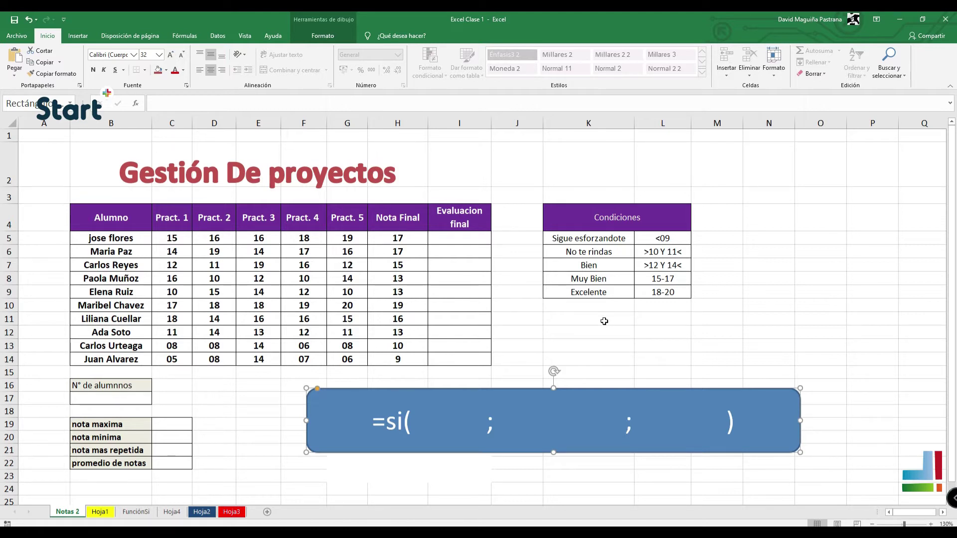
- Enter "aprobado" in N5 and "desaprobado" in N6, and widen column N to fit the text
left_click(768, 242)
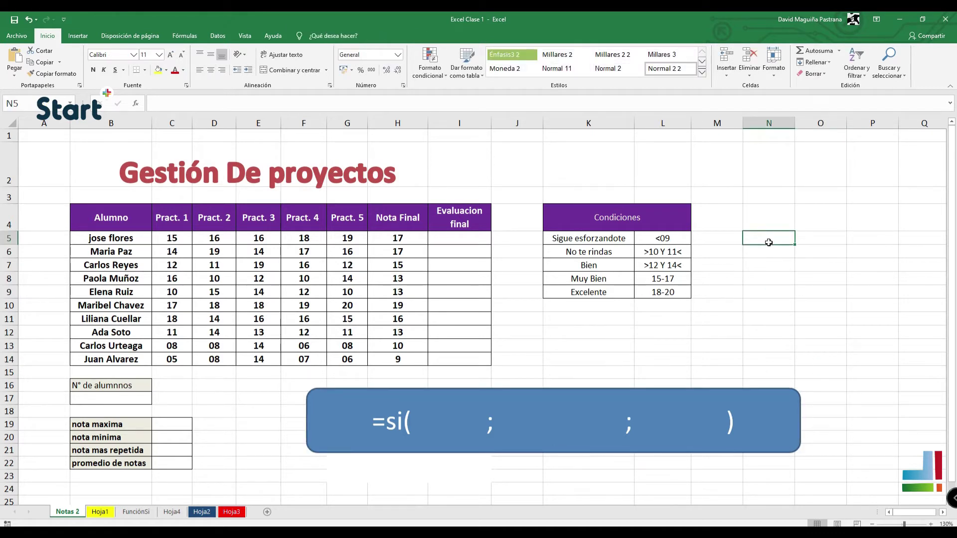
type("aprobado")
key("Up")
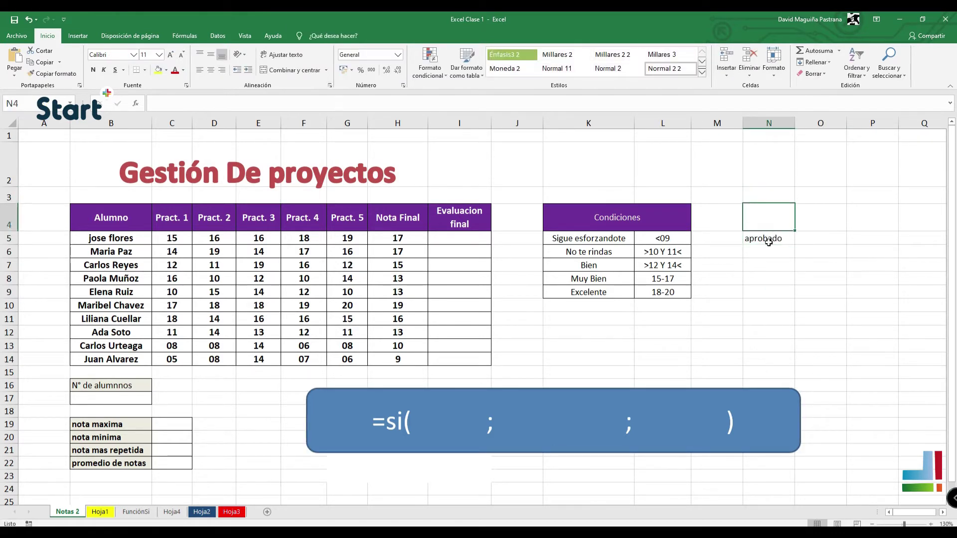
key("Down")
key("Down")
type("desaprobado")
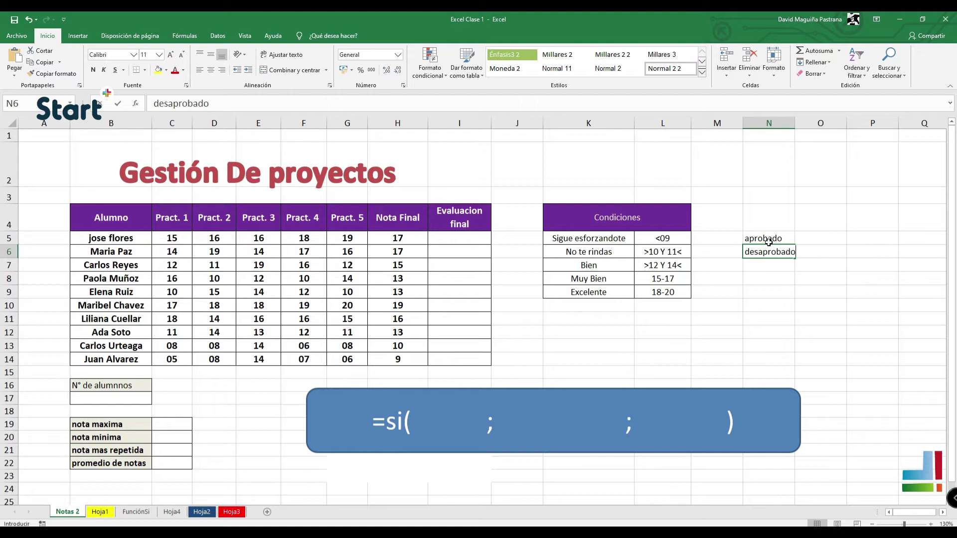
left_click(797, 303)
left_click_drag(795, 123, 812, 124)
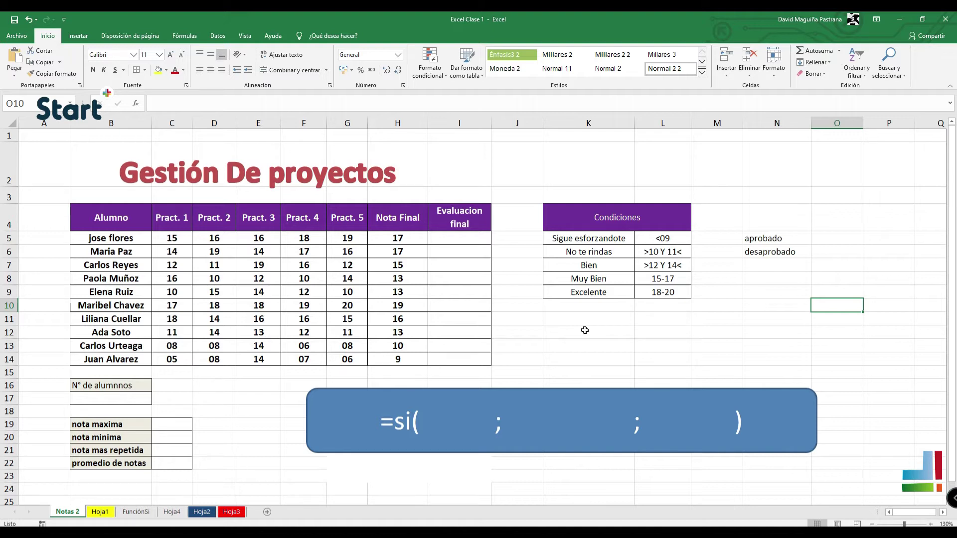
- Widen column I of the Evaluacion final heading considerably and move the rounded rectangle back under the grades table
left_click_drag(492, 123, 673, 129)
left_click(594, 377)
left_click(610, 394)
left_click_drag(611, 394, 532, 384)
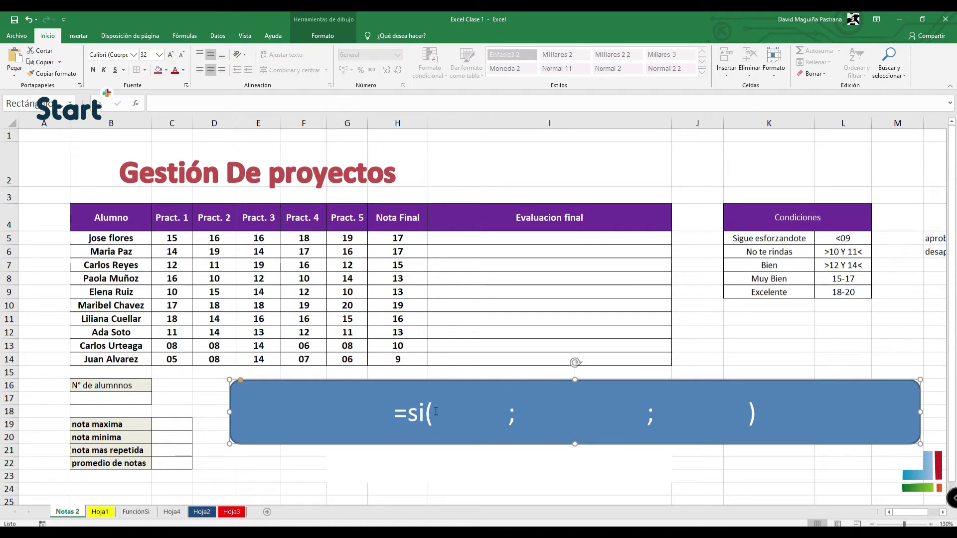
left_click_drag(439, 412, 746, 426)
left_click(515, 414)
- Start an SI formula in I5 with the logical test H5<09, followed by a semicolon
scroll(527, 327, "up", 5)
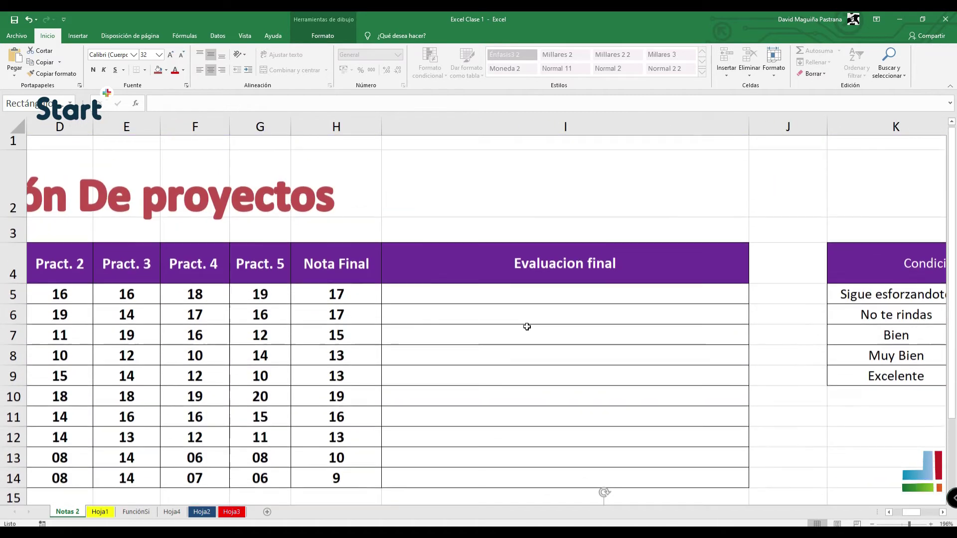
left_click(507, 306)
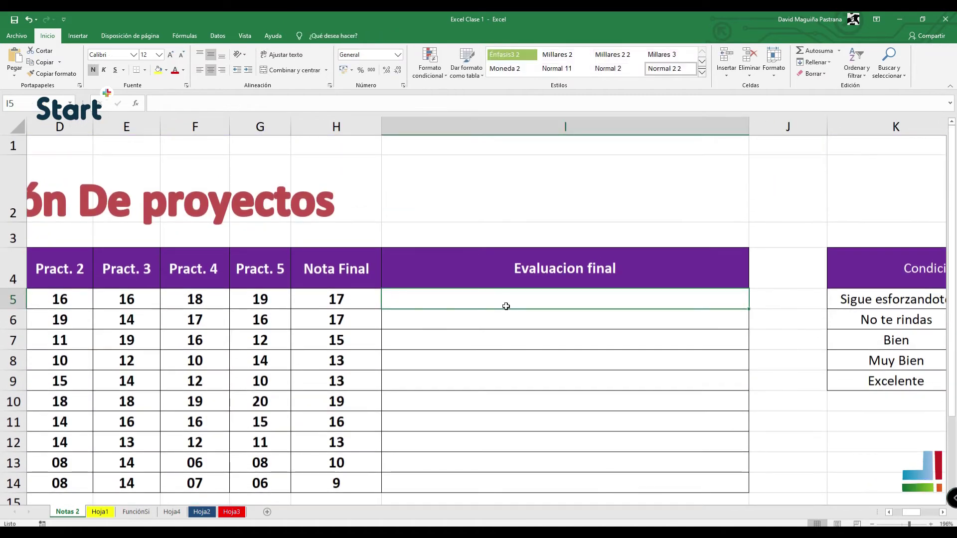
type("=si")
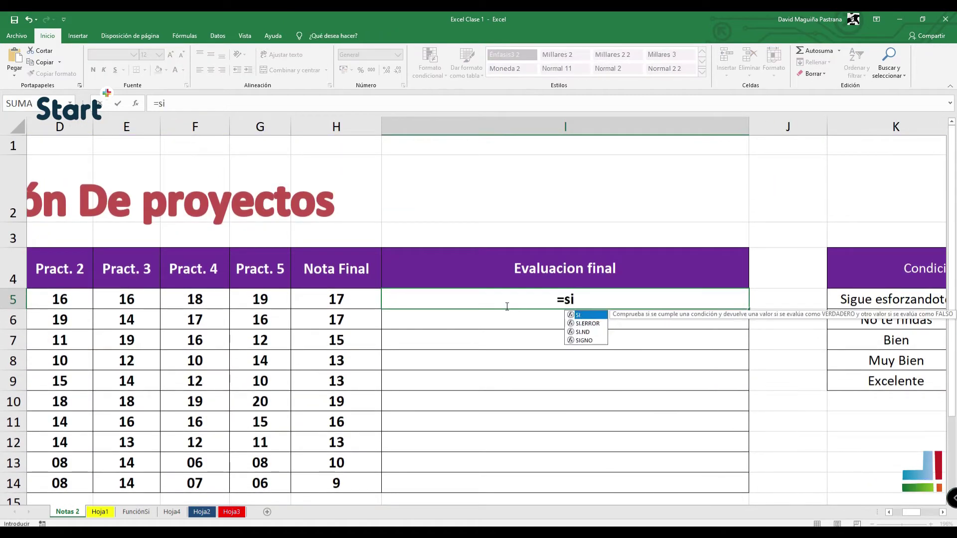
type("(")
left_click(351, 306)
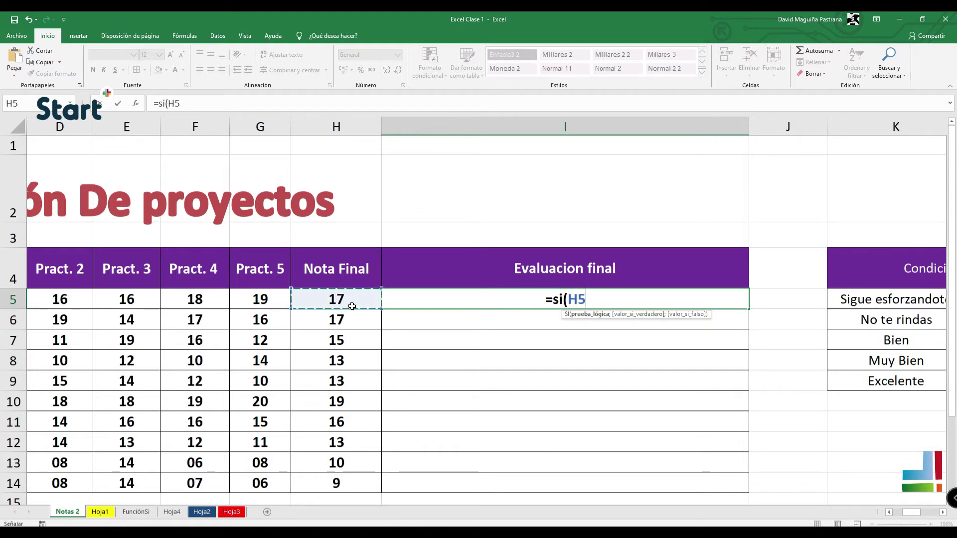
type(",")
key("BackSpace")
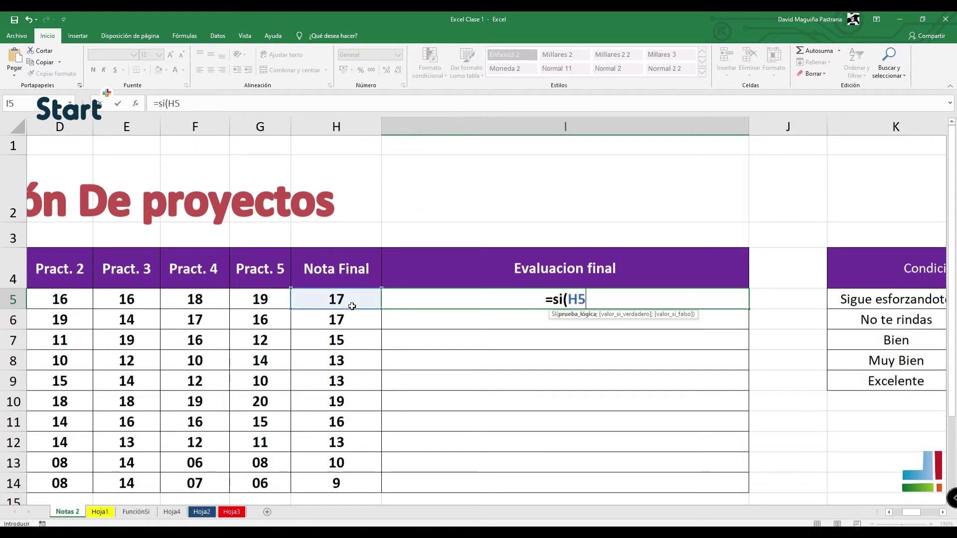
type("<")
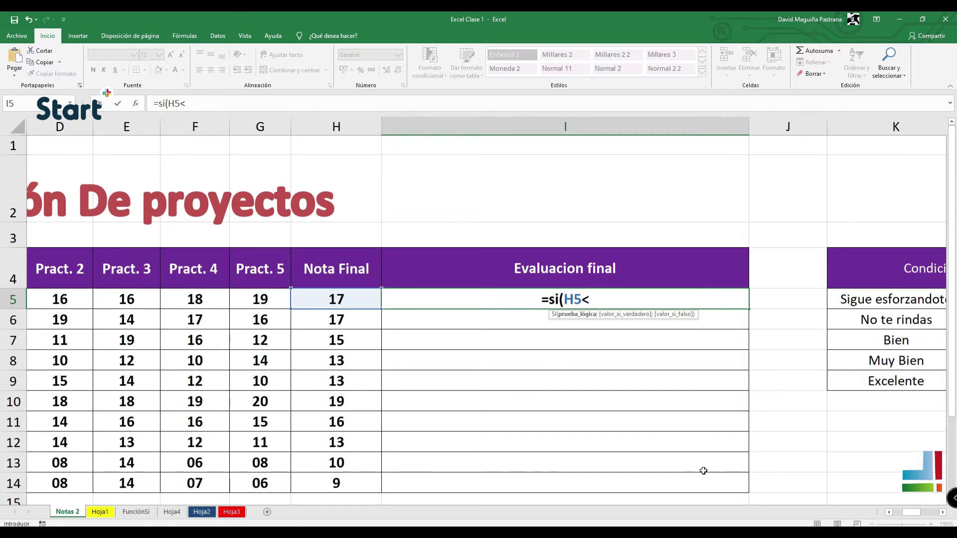
left_click(943, 514)
left_click(943, 513)
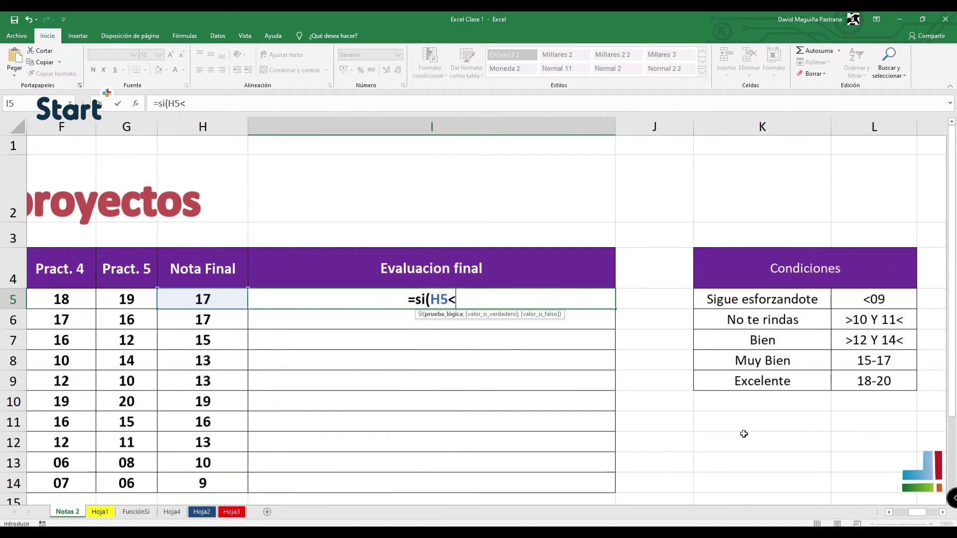
type("9")
key("BackSpace")
type("09;++")
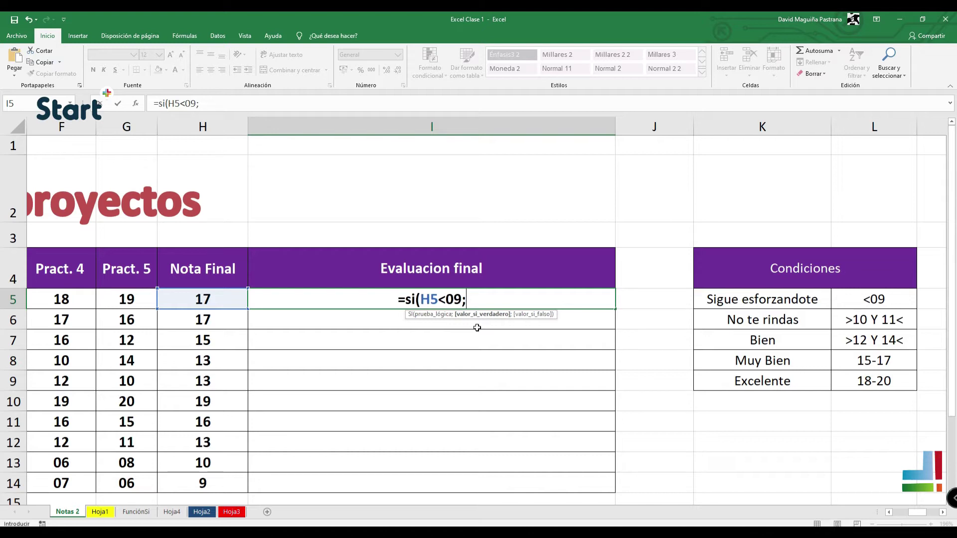
- Enter "Sigue esforzandote" in quotation marks as the formula's value if true, followed by a semicolon
key("BackSpace")
key("BackSpace")
type("\"\"")
left_click(467, 299)
type("Sigue esfor")
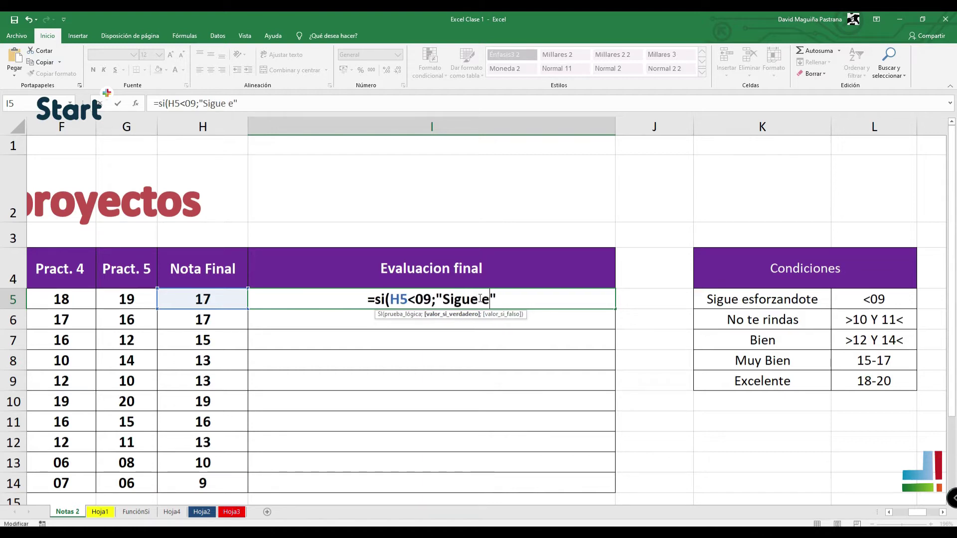
type("zandote")
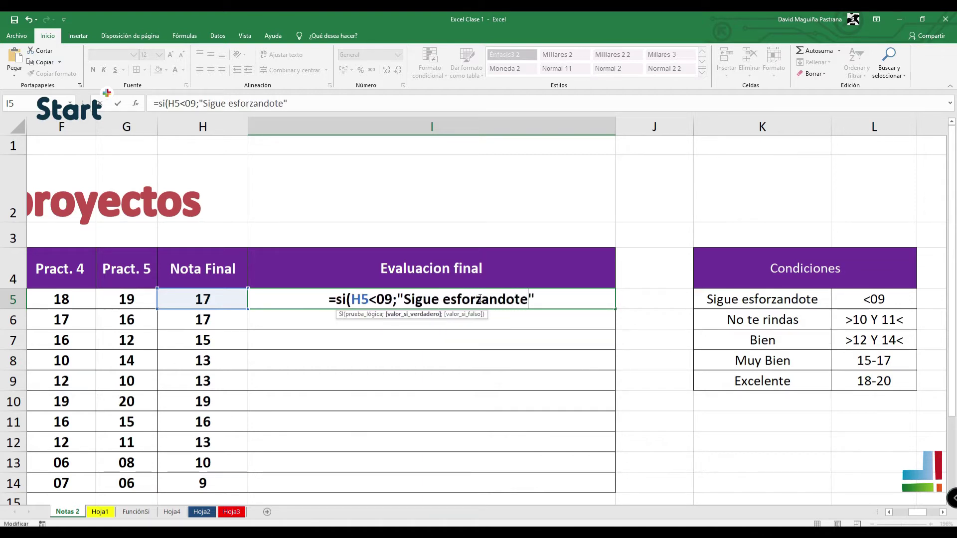
key("Right")
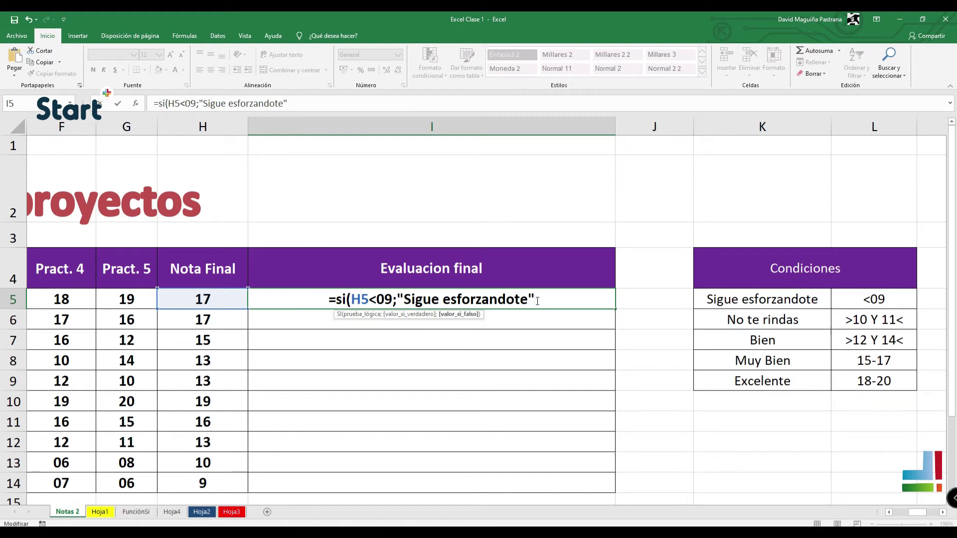
type(";")
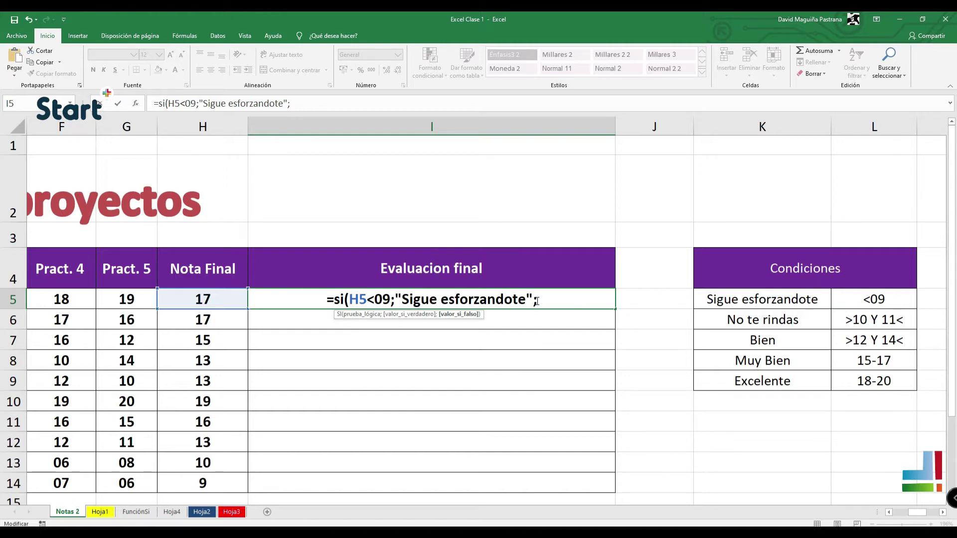
- Nest a second SI as the value if false, with the logical test H5<=11
type("si")
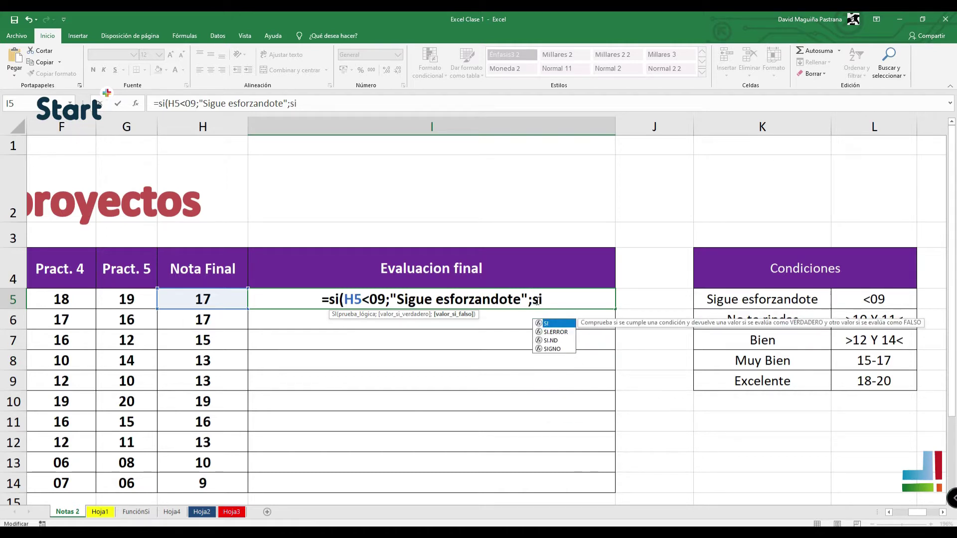
type("(")
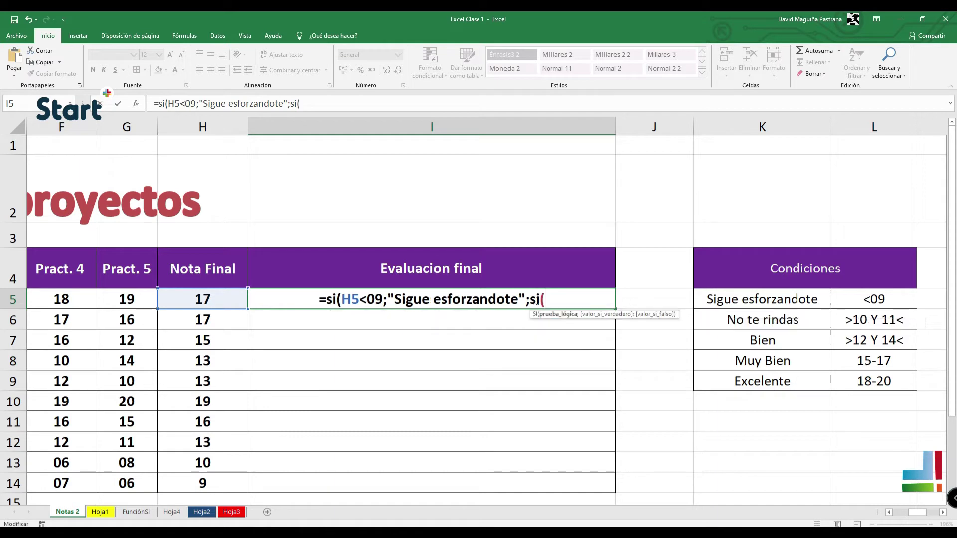
left_click(211, 295)
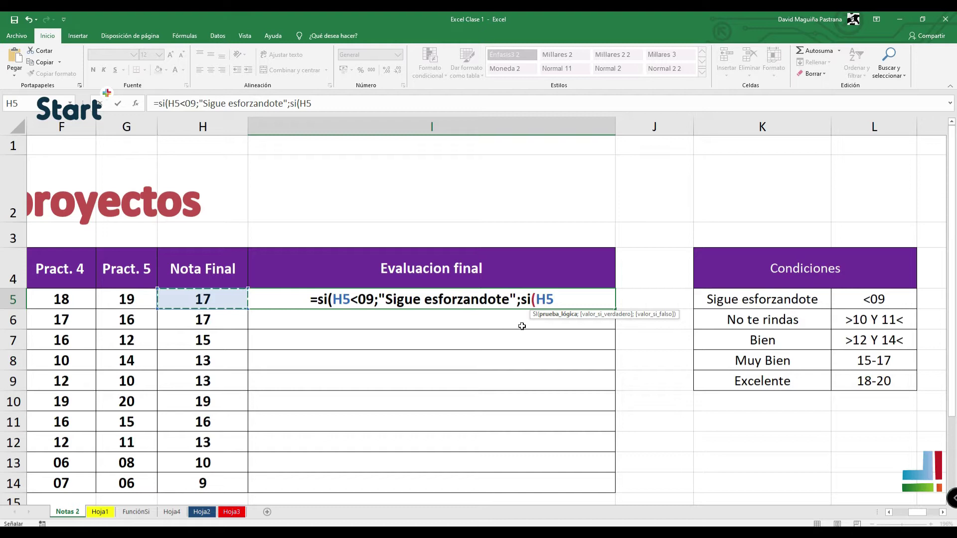
type("<+")
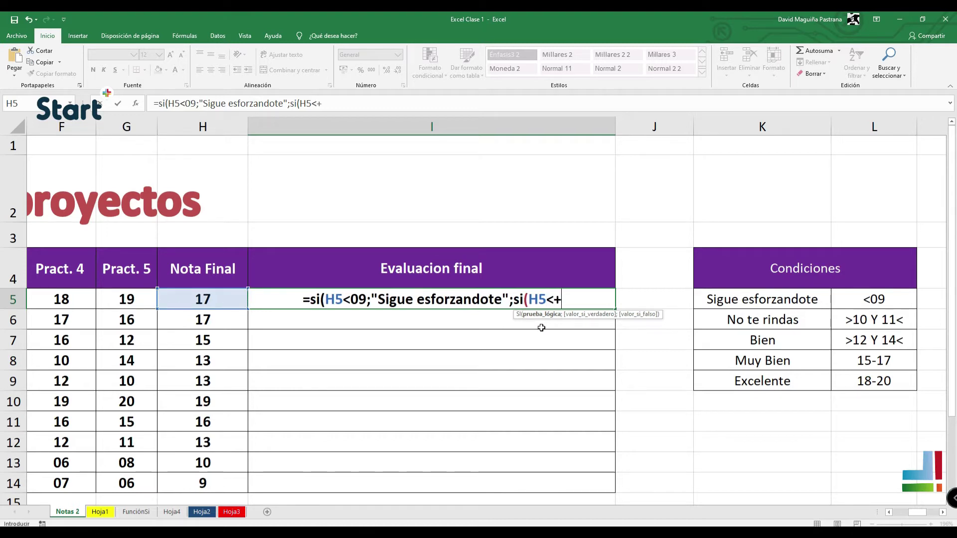
key("BackSpace")
type("=11")
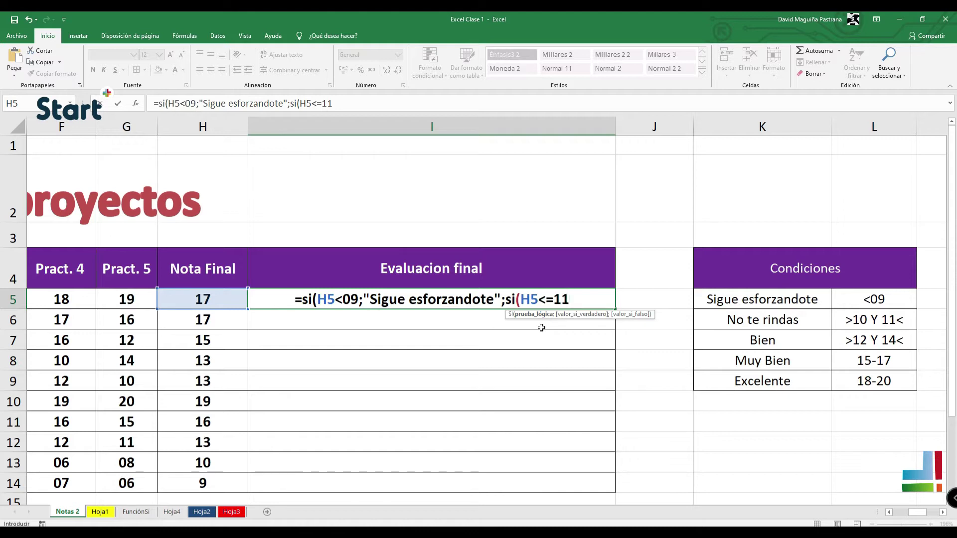
- Enter "No te rindas" in quotation marks as the second SI's value if true, followed by a semicolon
type(";:")
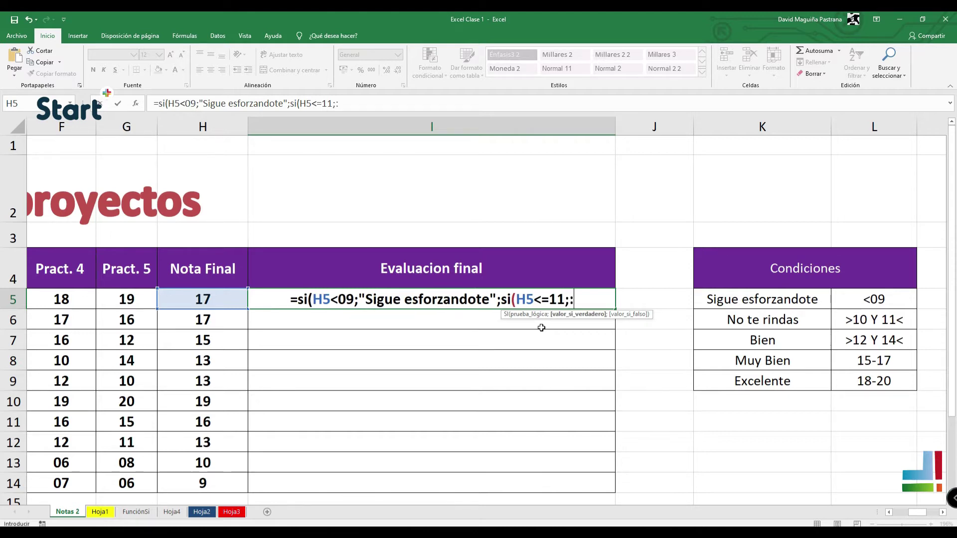
key("BackSpace")
type("\"")
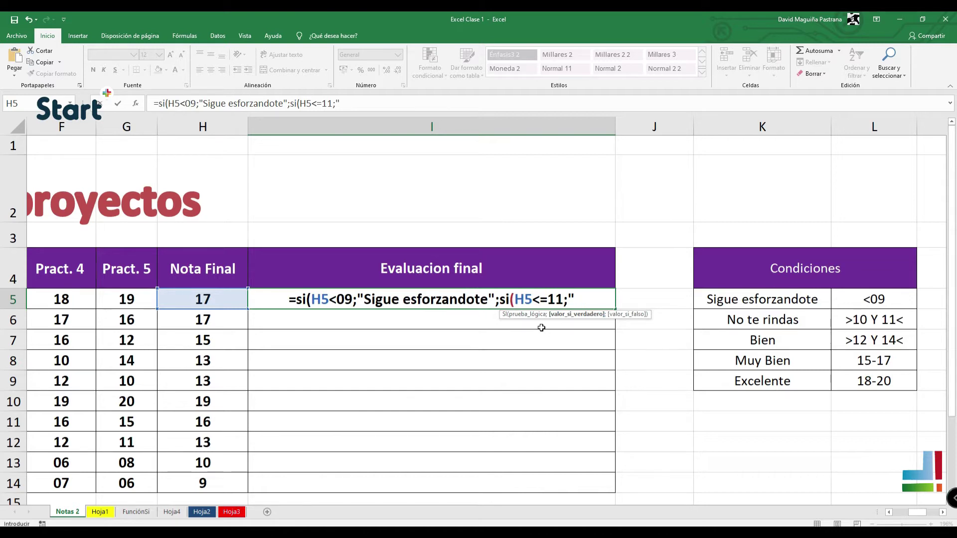
type("No te rindas")
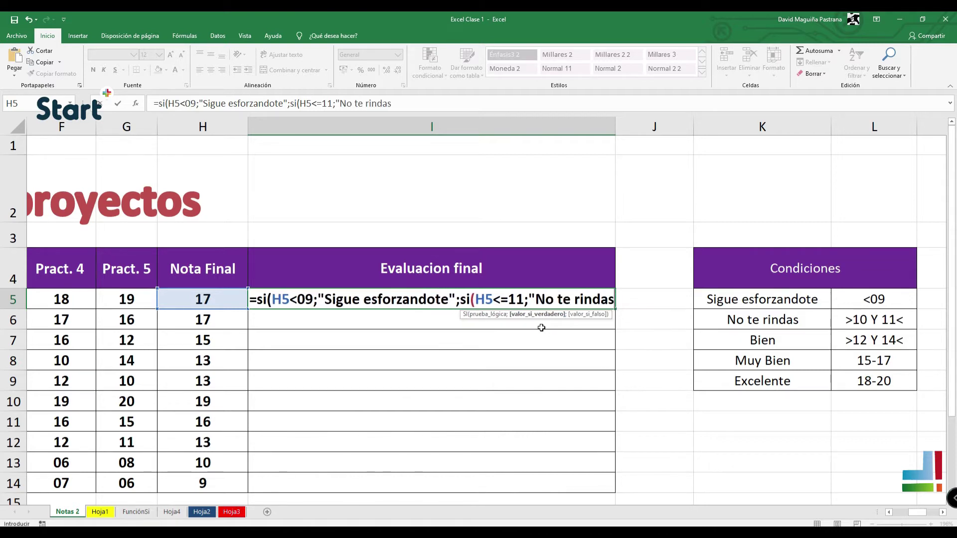
type("\";")
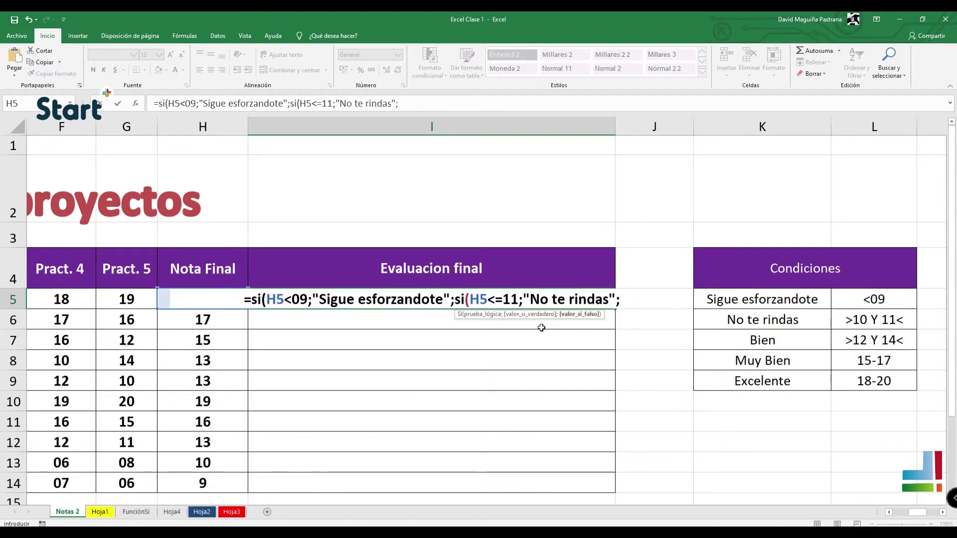
- Nest a third SI as the value if false, with the logical test h5<=17 followed by a semicolon
type("si")
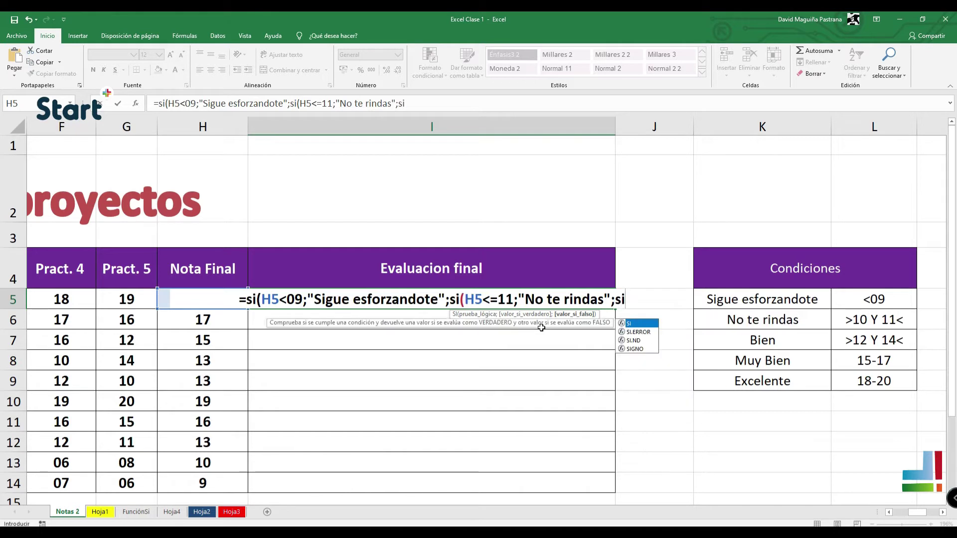
type("(")
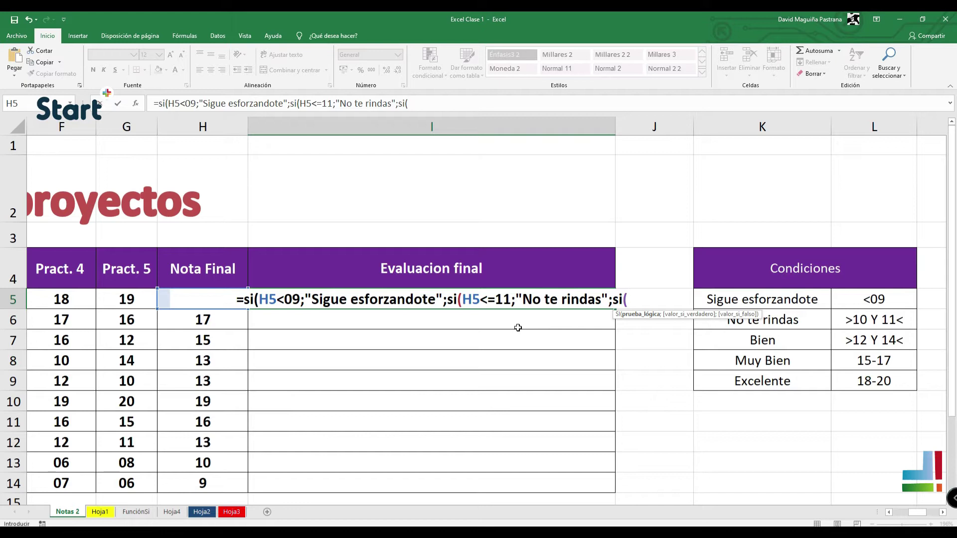
type("h5")
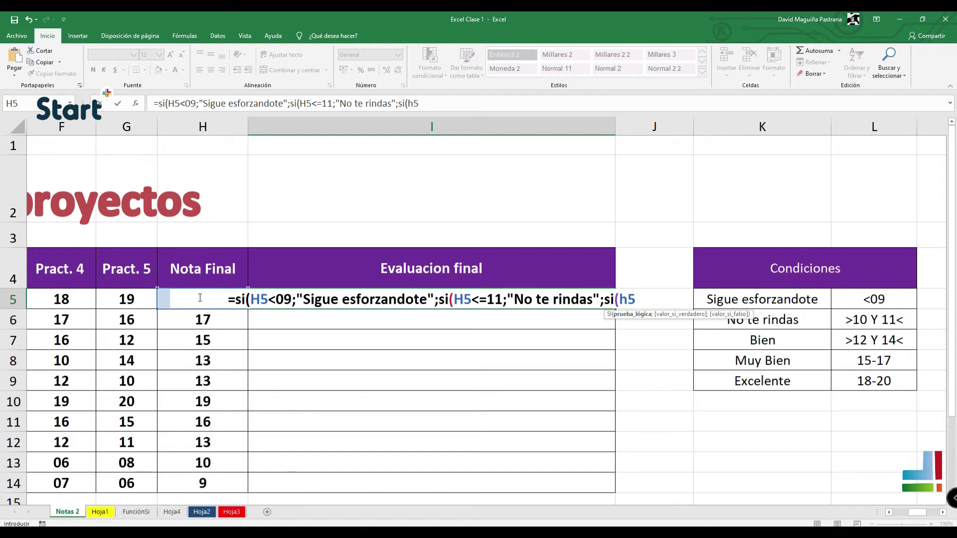
type("<")
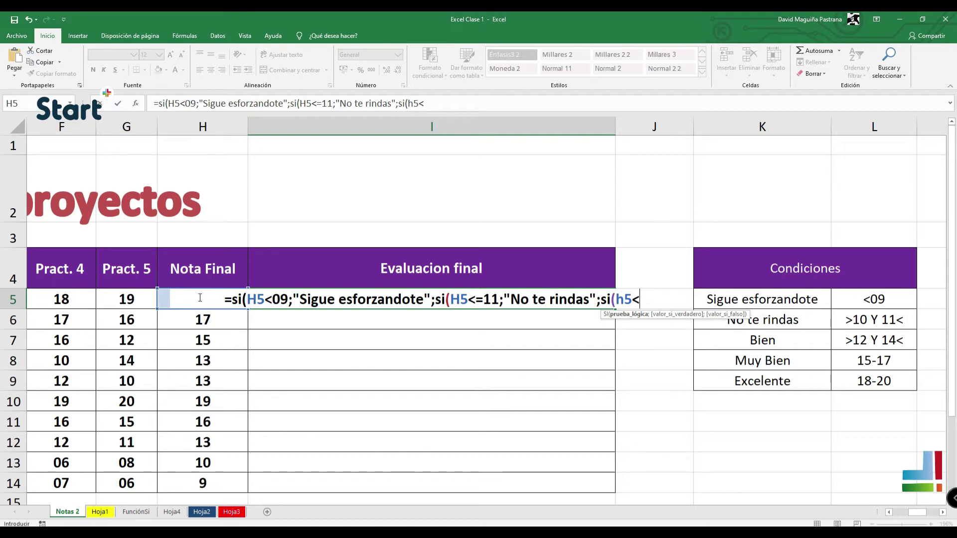
type("=")
type("17")
type(";")
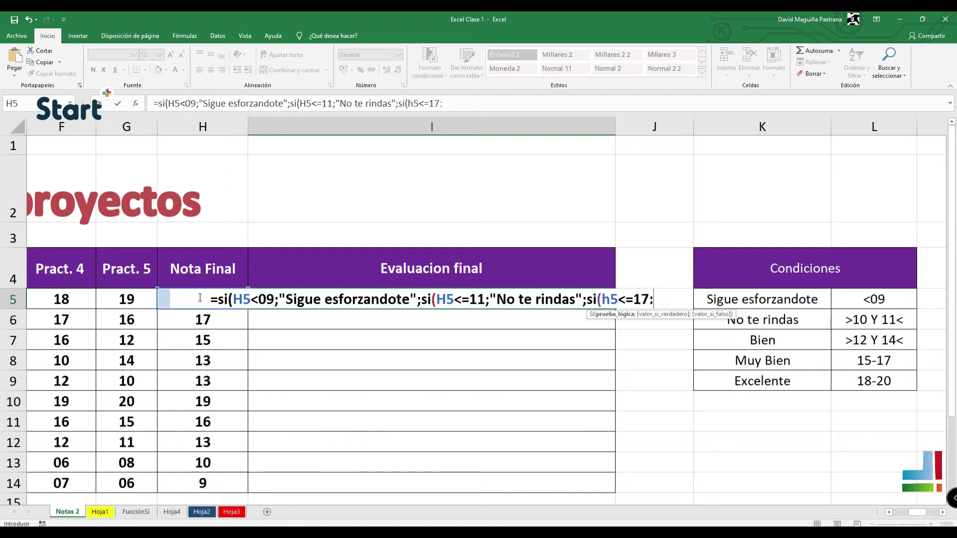
- Correct the third SI's logical test to h5<=14 and enter "Bien" in quotation marks as its value if true, followed by a semicolon
type("\"")
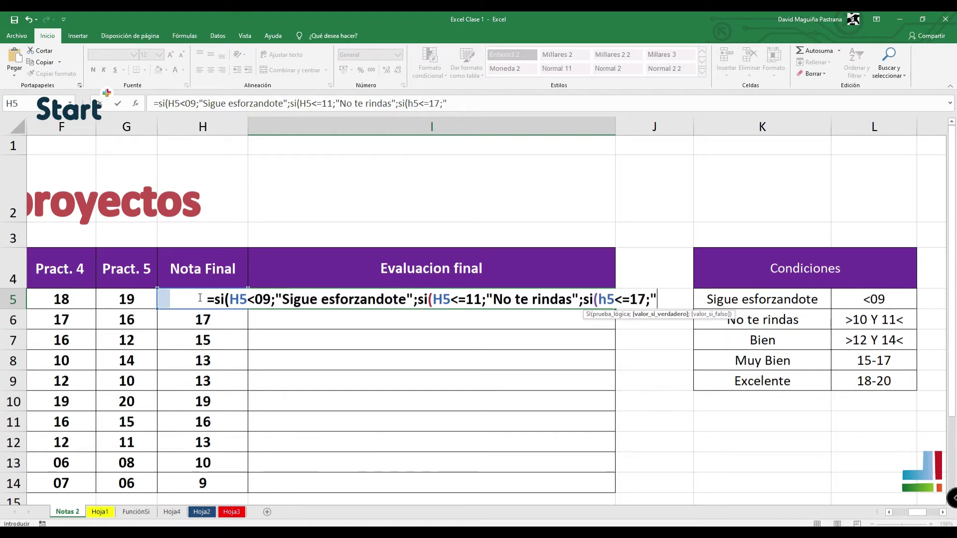
type("NM")
key("BackSpace")
key("BackSpace")
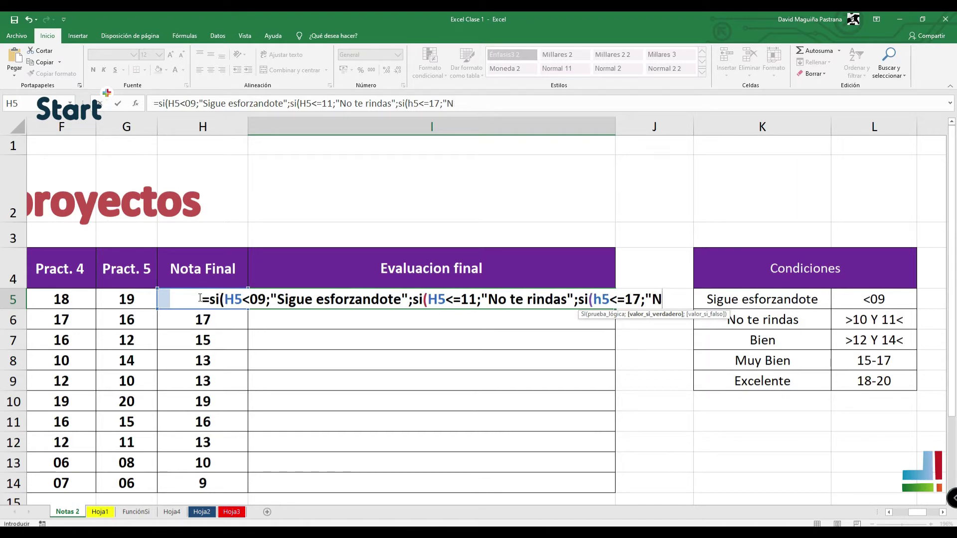
key("BackSpace")
key("BackSpace")
key("BackSpace")
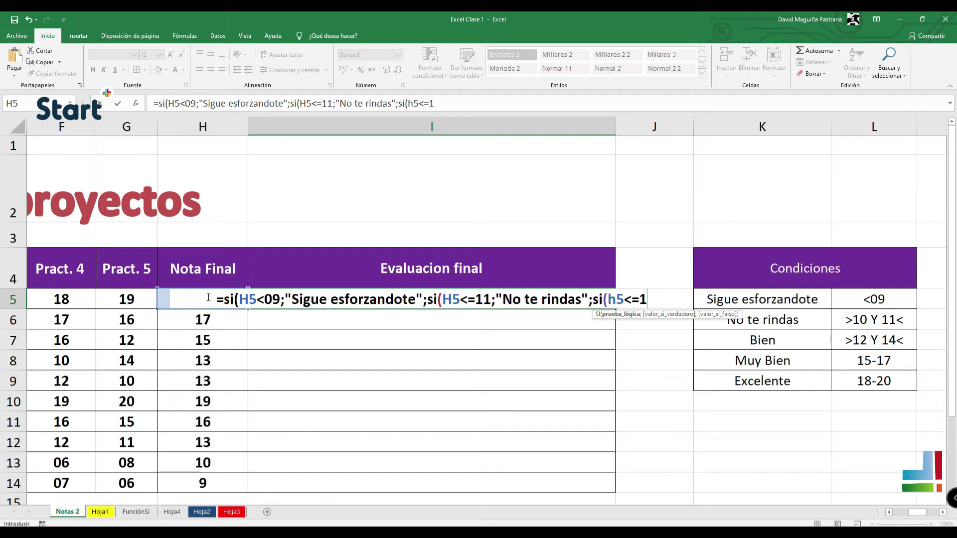
type("4")
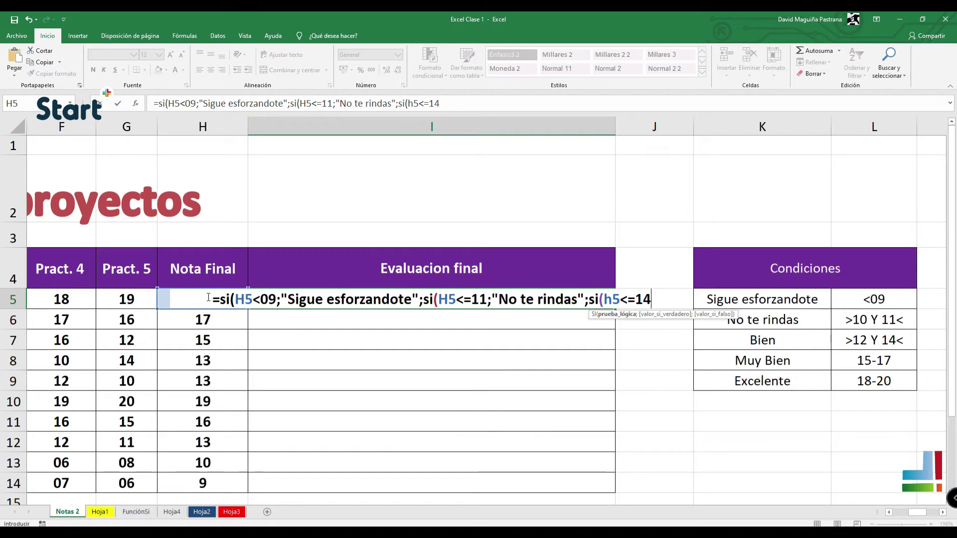
type(";")
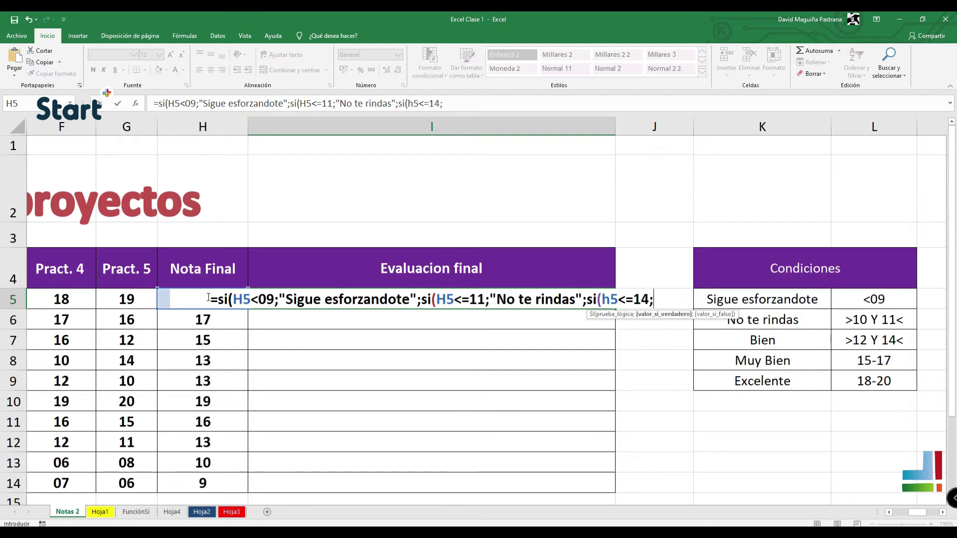
type("\"Bien")
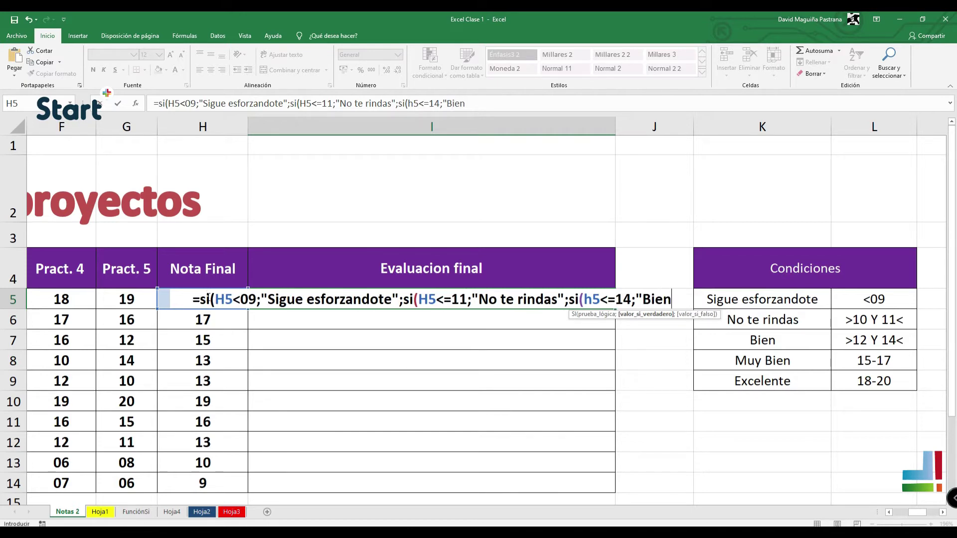
type("\";")
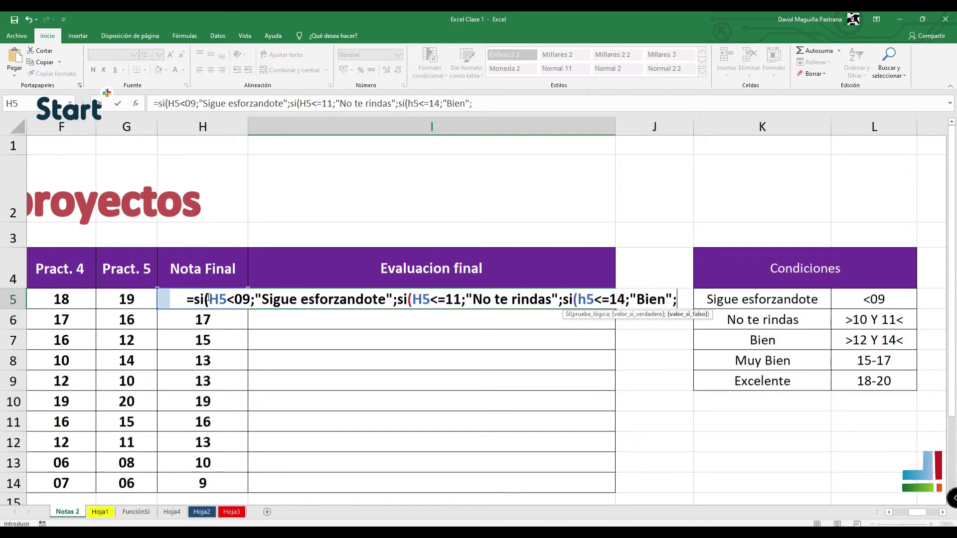
- Nest a fourth SI as the value if false, with the logical test h5<=17 followed by a semicolon
type("si(")
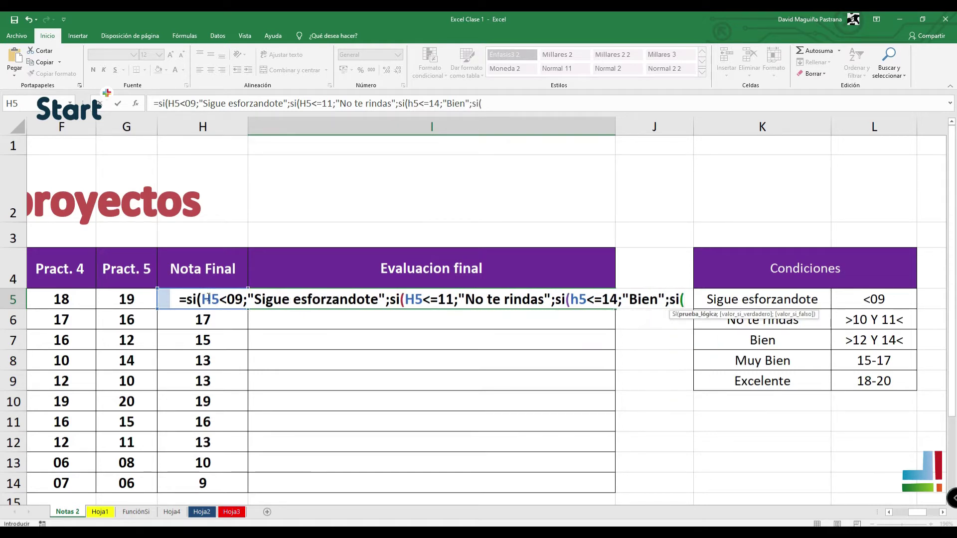
type("h5")
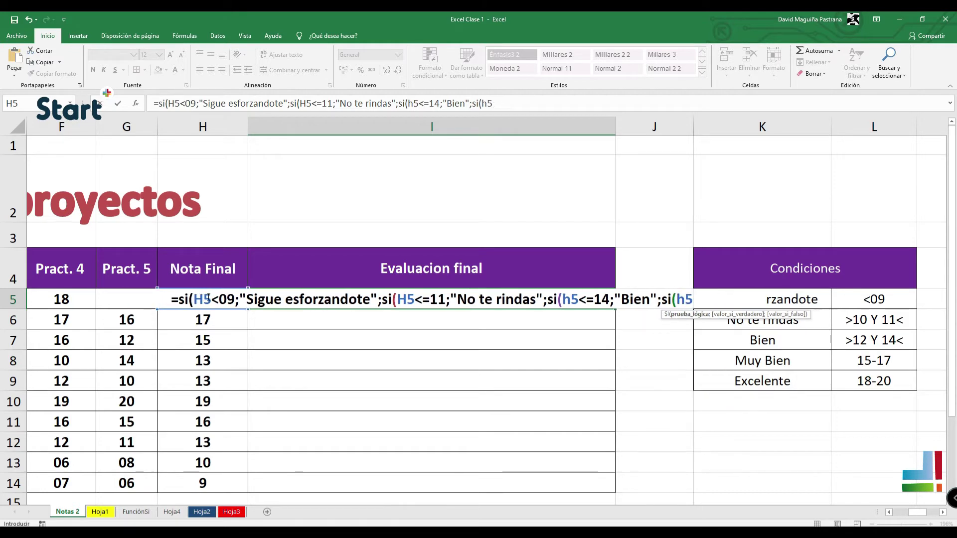
type("<")
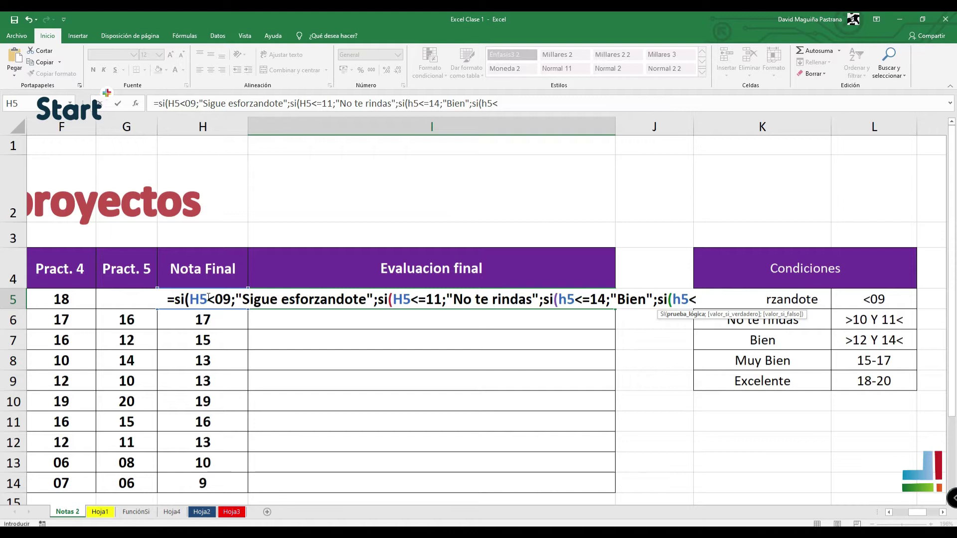
type("=16")
key("BackSpace")
type("7;")
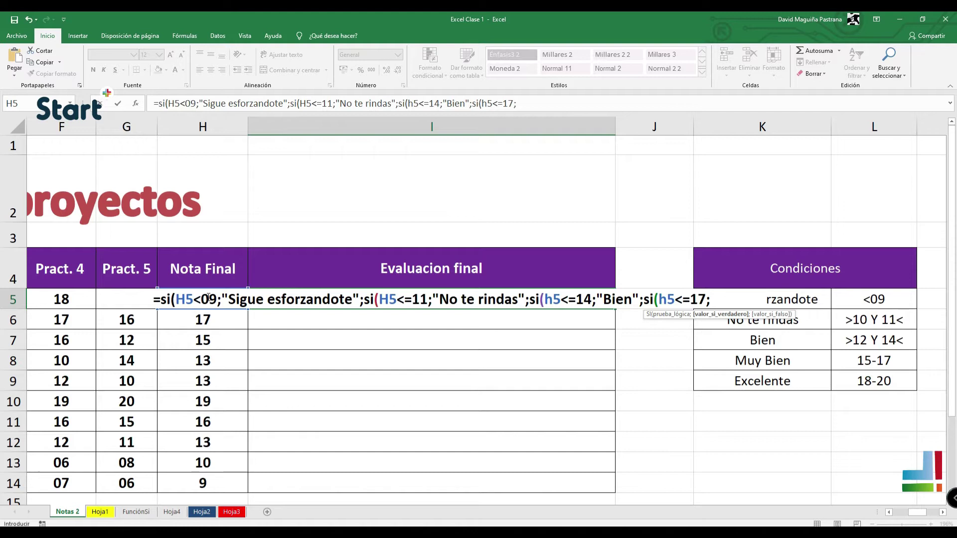
- Enter "Muy bien" in quotation marks as the fourth SI's value if true, followed by a semicolon
type("\"")
type("Muy biue")
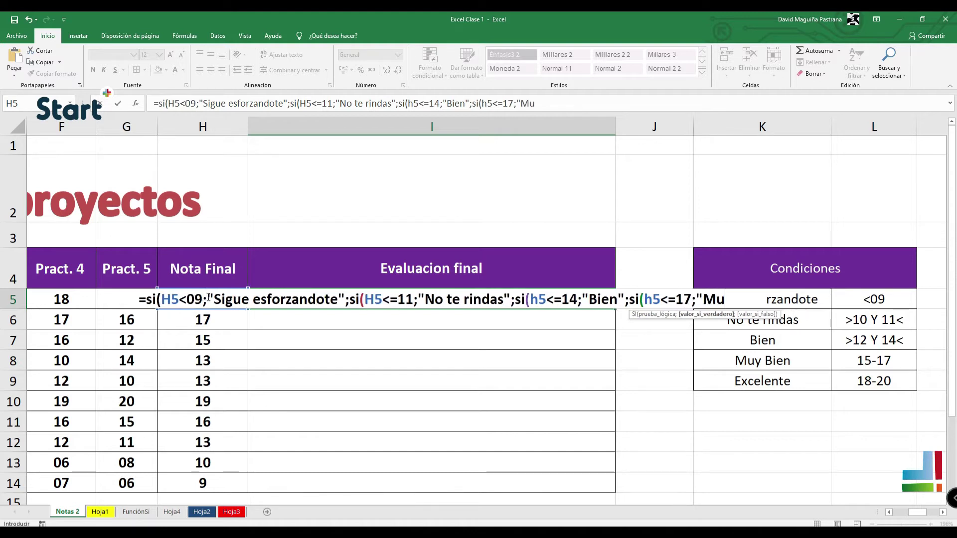
key("BackSpace")
key("BackSpace")
type("en:")
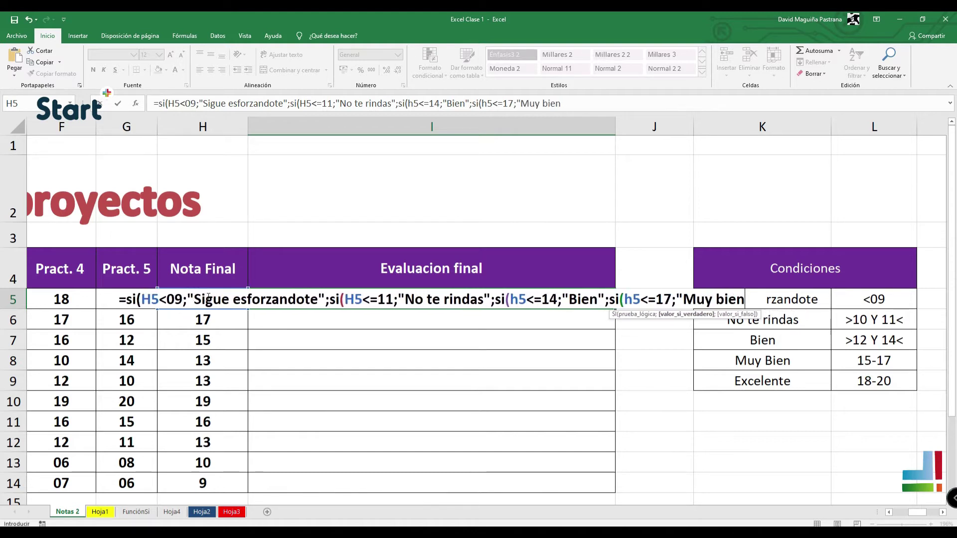
key("BackSpace")
type("\";")
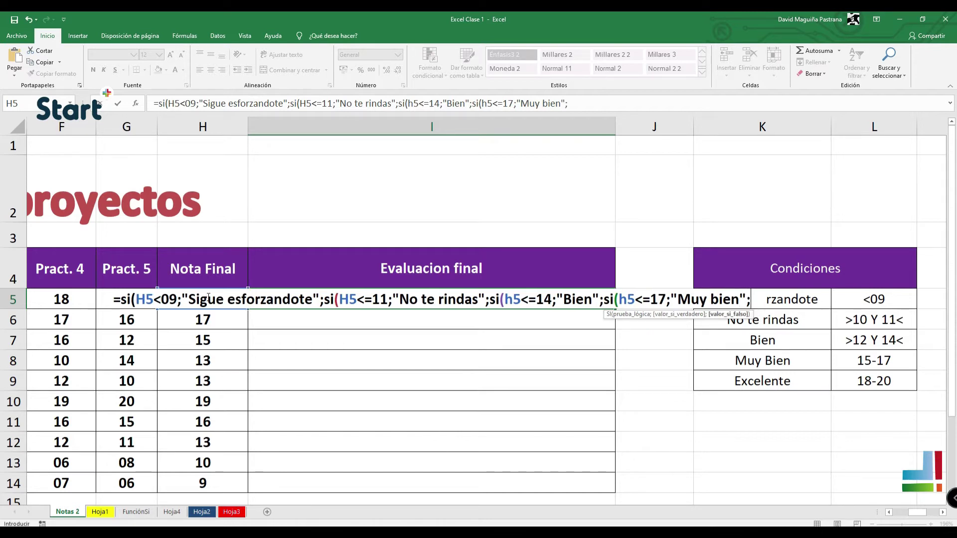
- Enter "Excelente" in quotation marks as the final value if false, close all four SI parentheses and commit the formula in I5
type("\"Ec")
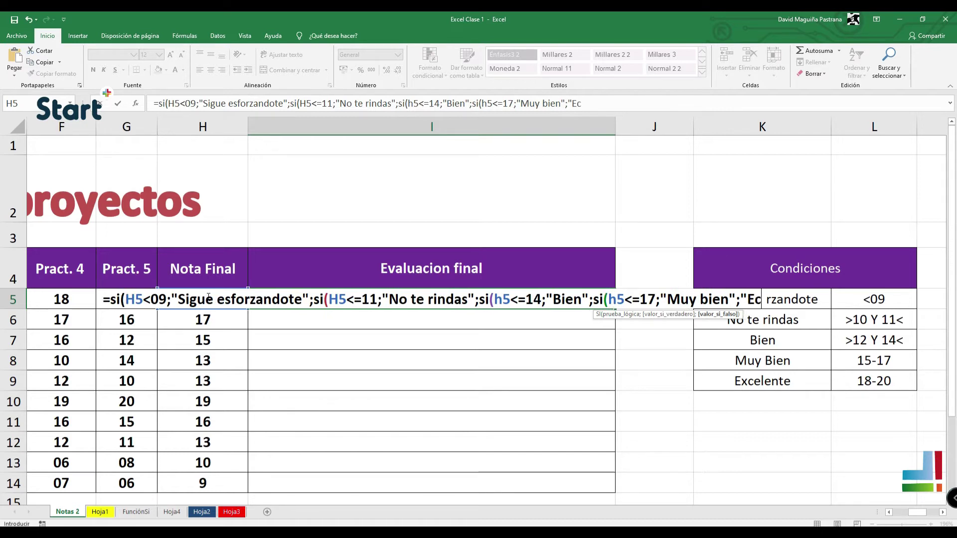
key("BackSpace")
type("x")
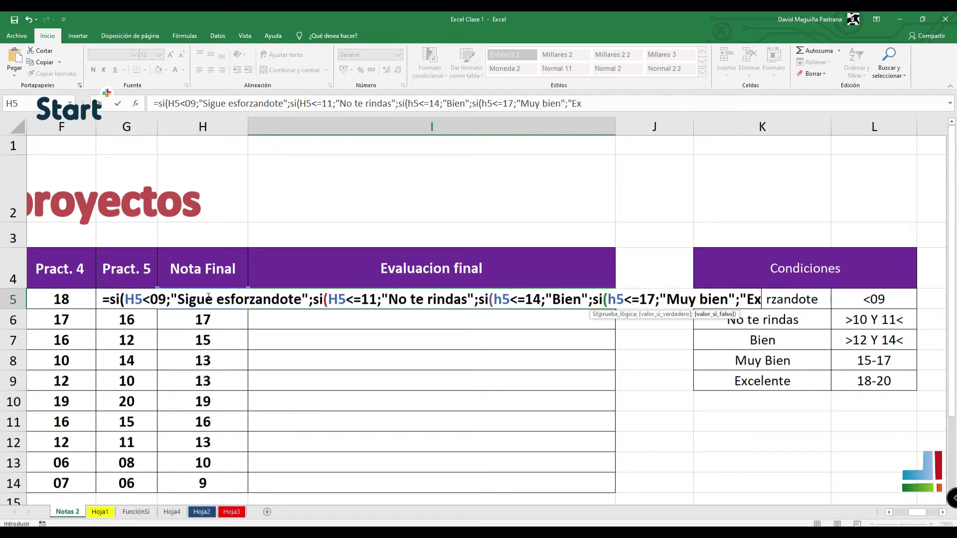
type("celente")
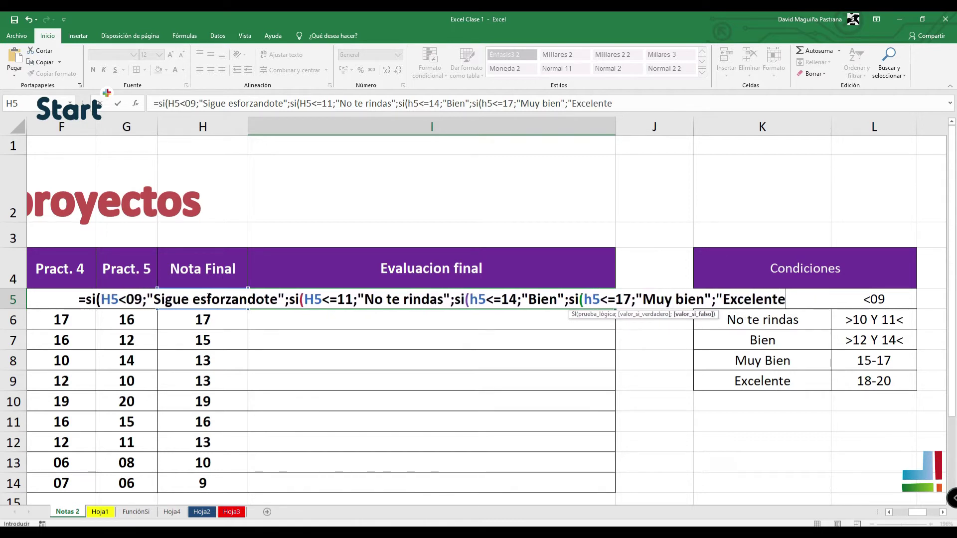
type("\")")
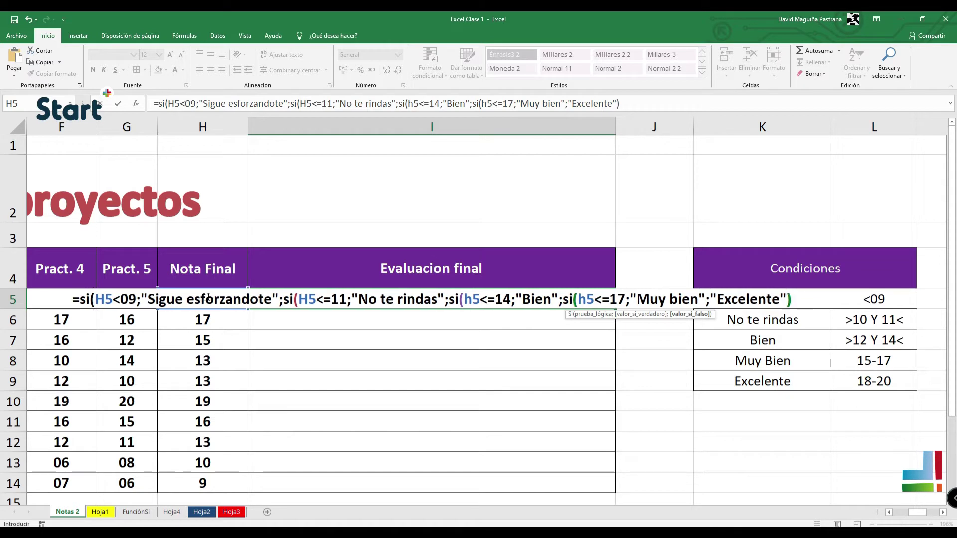
type("))")
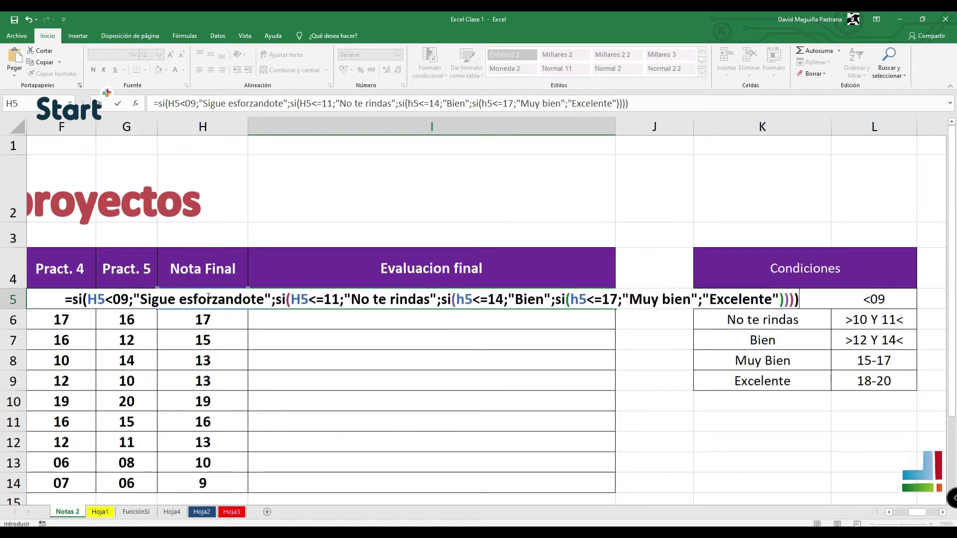
key("Return")
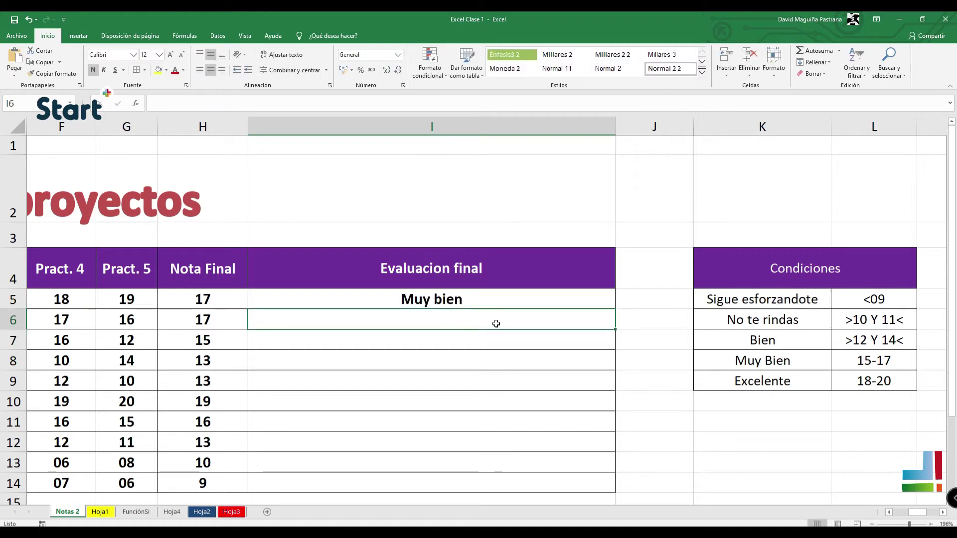
- Fill the nested SI formula from I5 down through I14 and reselect I5
left_click(606, 299)
left_click_drag(616, 309, 618, 494)
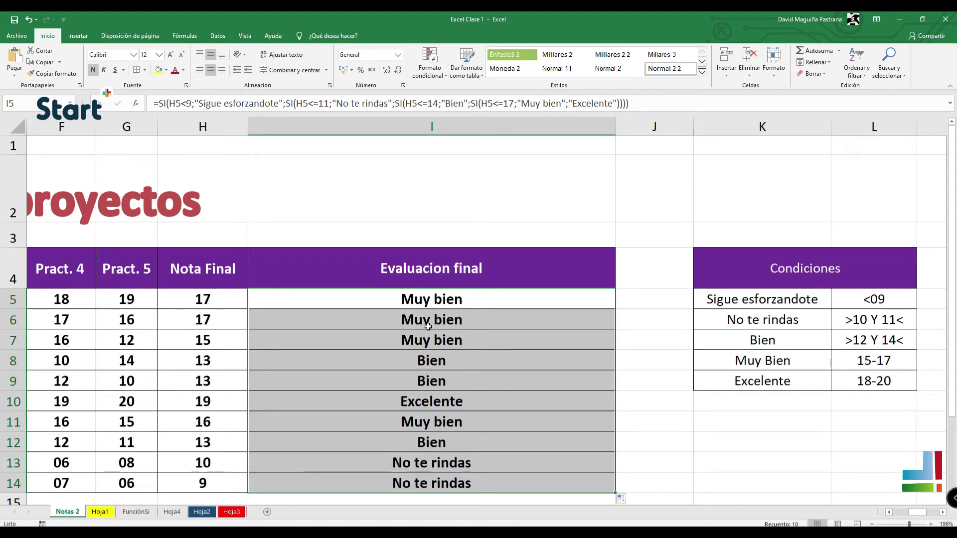
left_click(490, 299)
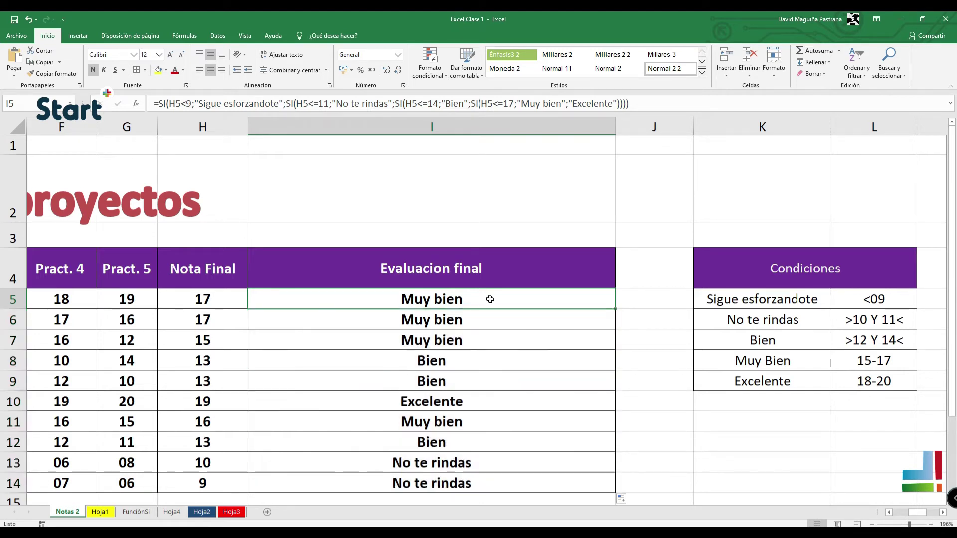
- Highlight the blank third argument of the =si( ; ; ) syntax in the blue rectangle and review it alongside the grades table
scroll(516, 319, "down", 2)
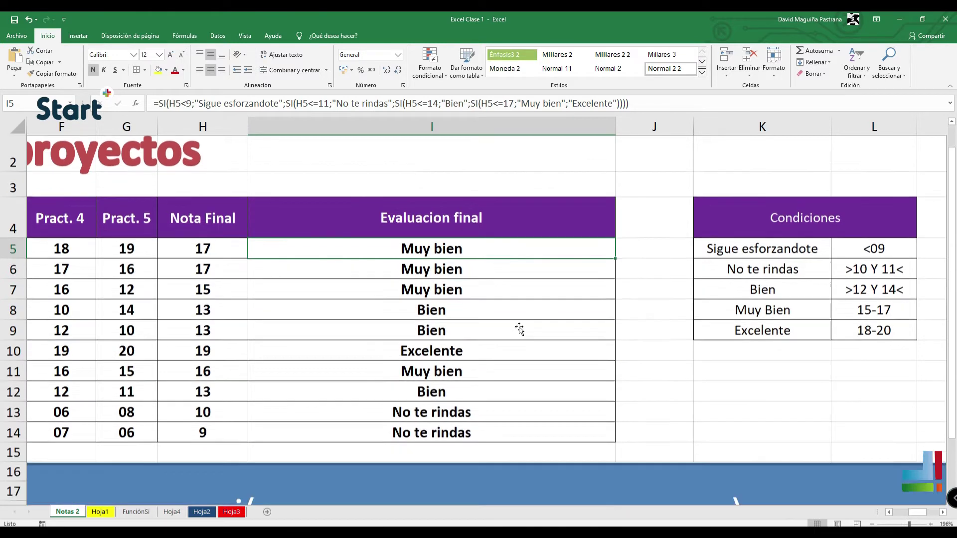
left_click(488, 371)
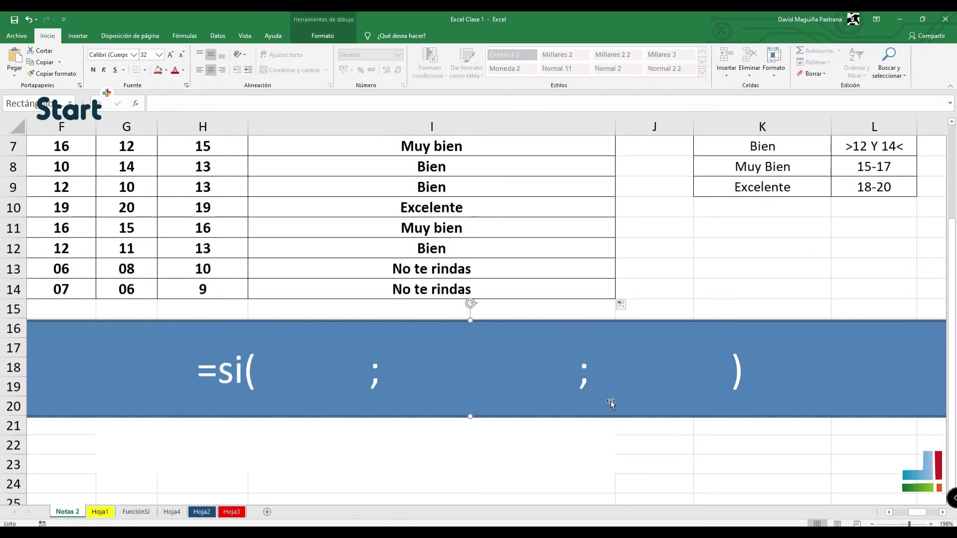
left_click_drag(597, 370, 731, 374)
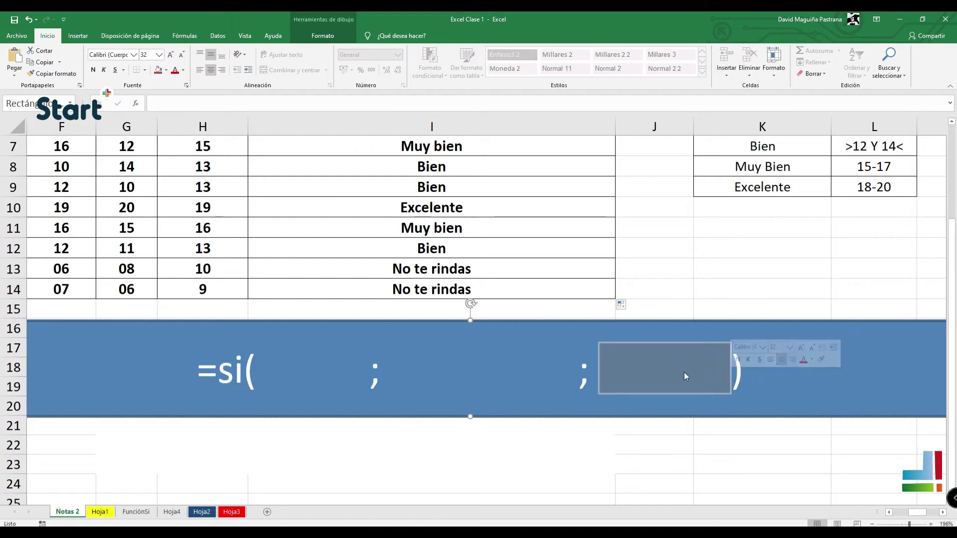
scroll(606, 367, "up", 2)
scroll(606, 367, "down", 1)
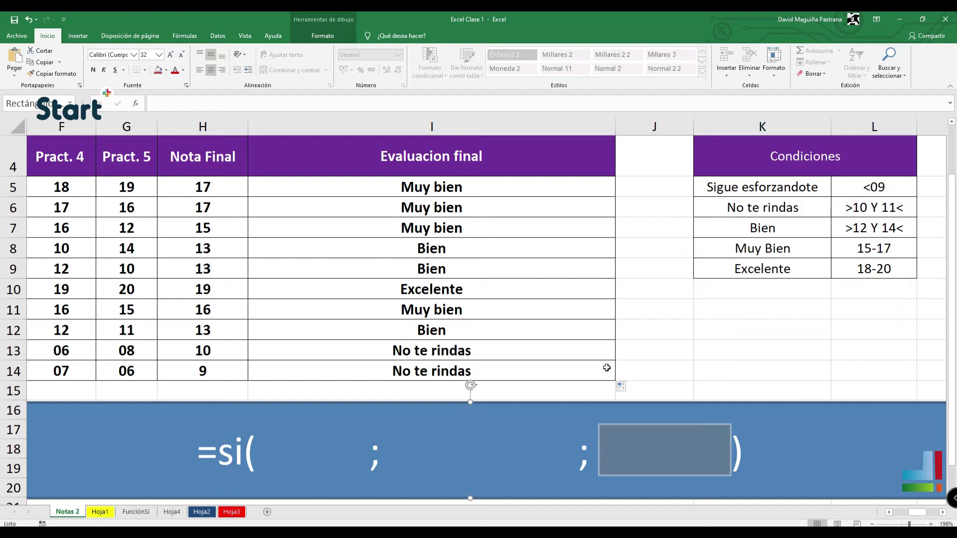
- Enter 09 as the first student's Nota Final in H5 and inspect the nested SI formula in I5
key("alt")
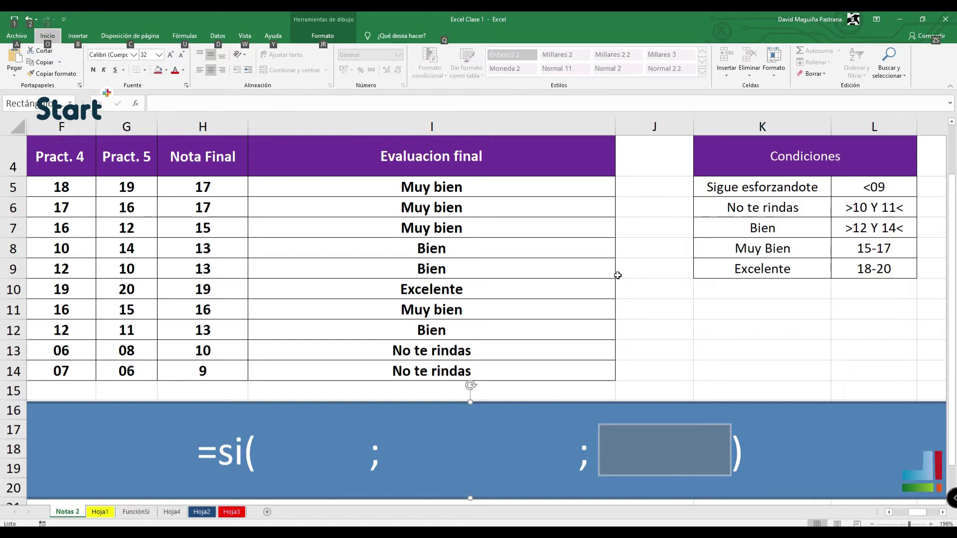
left_click(698, 304)
left_click(523, 186)
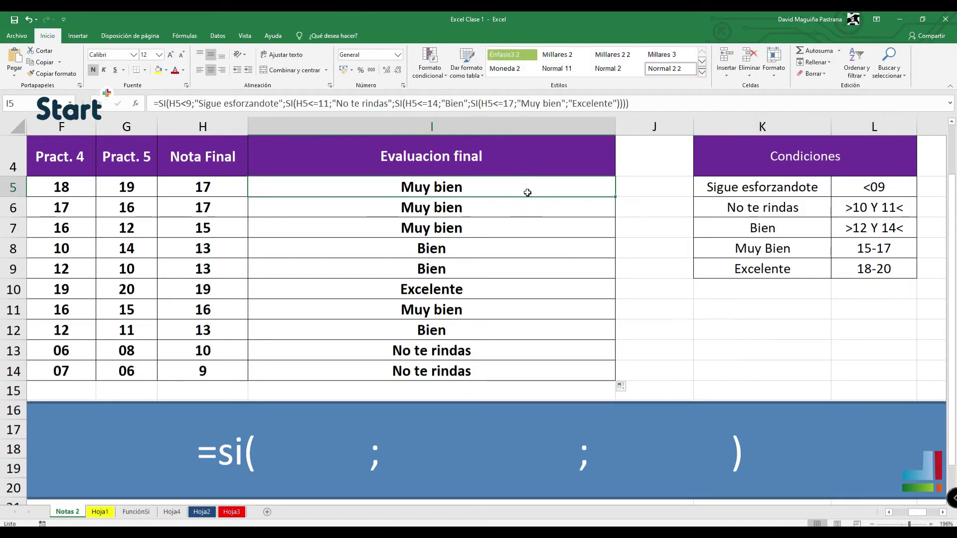
left_click(214, 183)
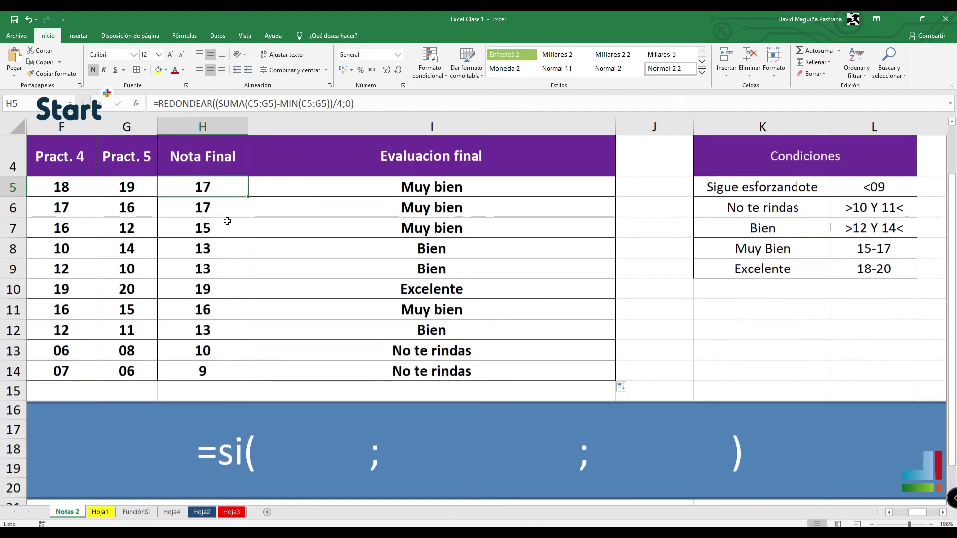
type("09")
left_click(302, 252)
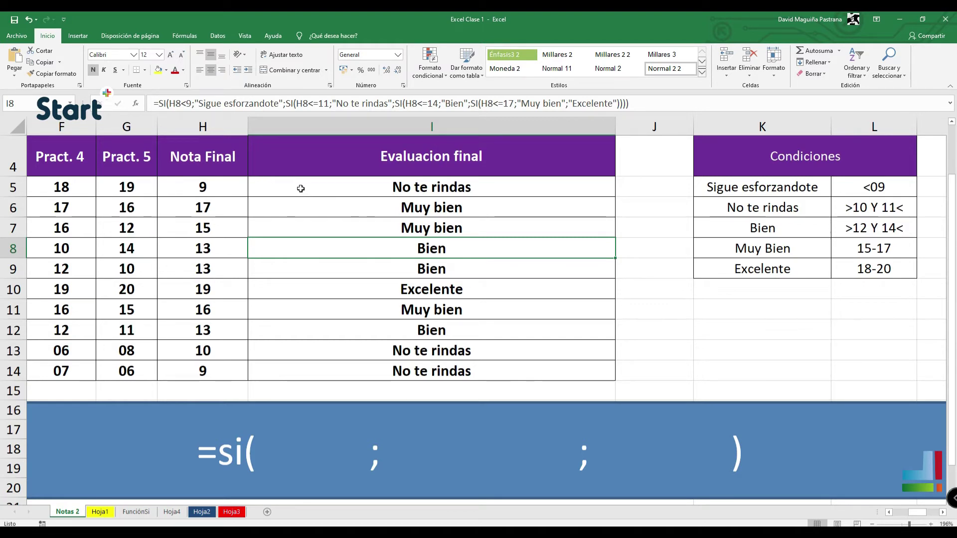
double_click(327, 189)
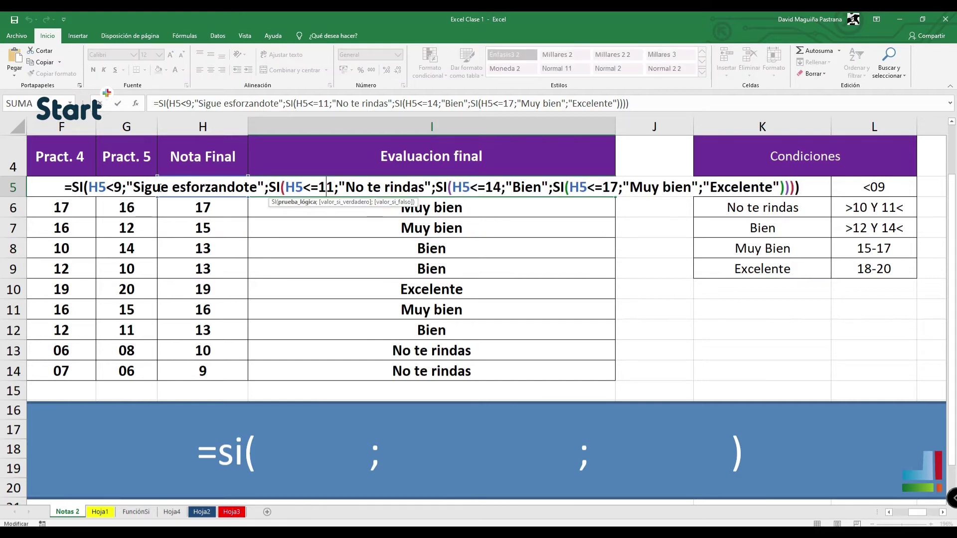
key("Return")
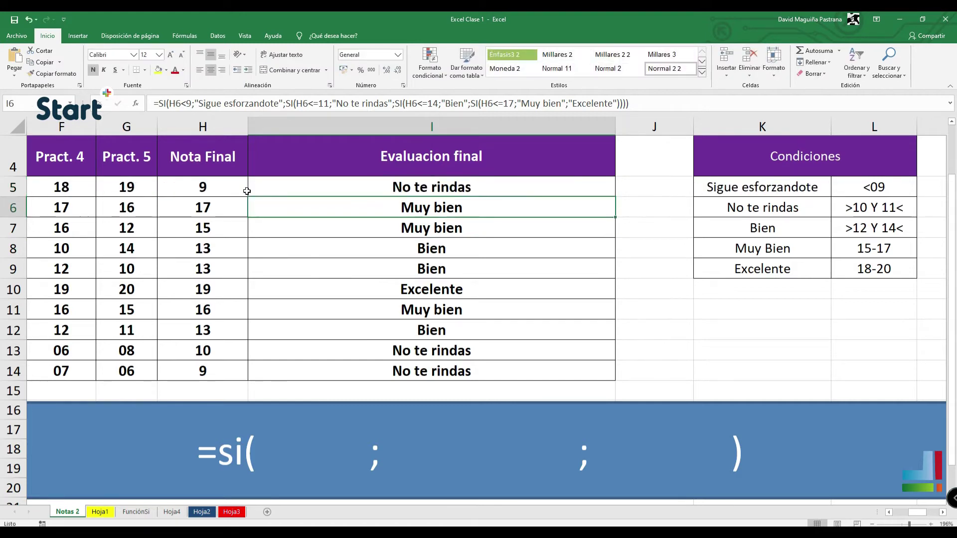
- Change the Nota Final in H5 to 8 to test the Sigue esforzandote condition
left_click(202, 187)
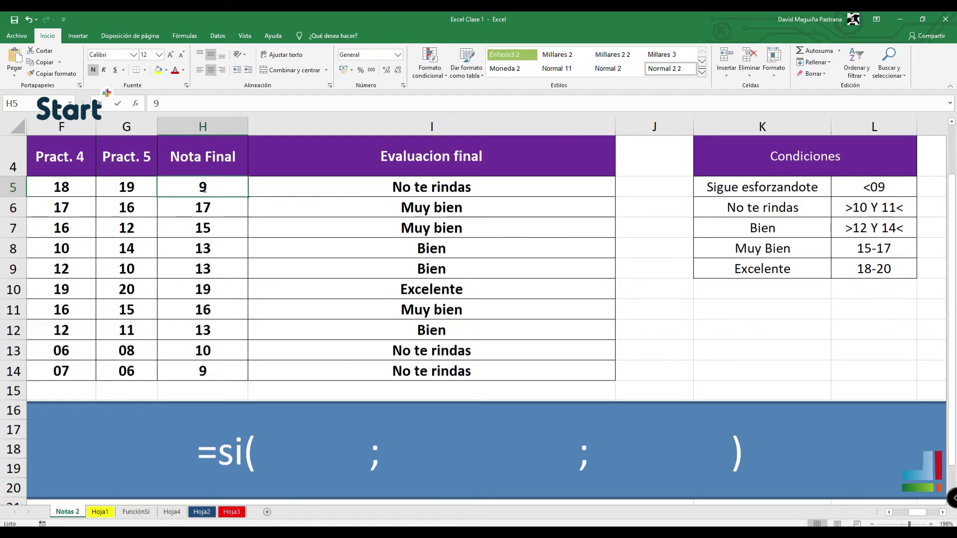
key("BackSpace")
type("8")
key("Return")
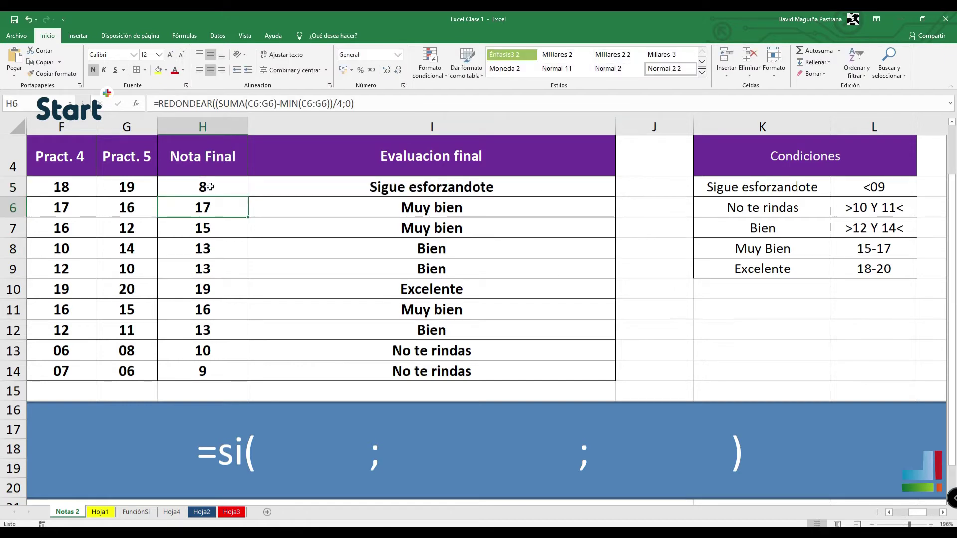
- Set the Nota Final in H5 back to 9 and select its evaluation in I5
double_click(209, 187)
key("BackSpace")
type("9")
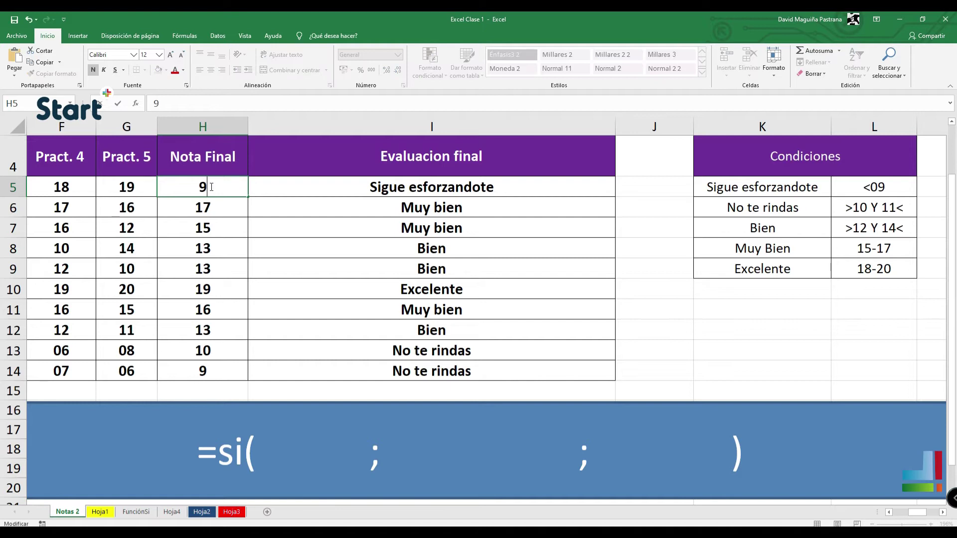
key("Return")
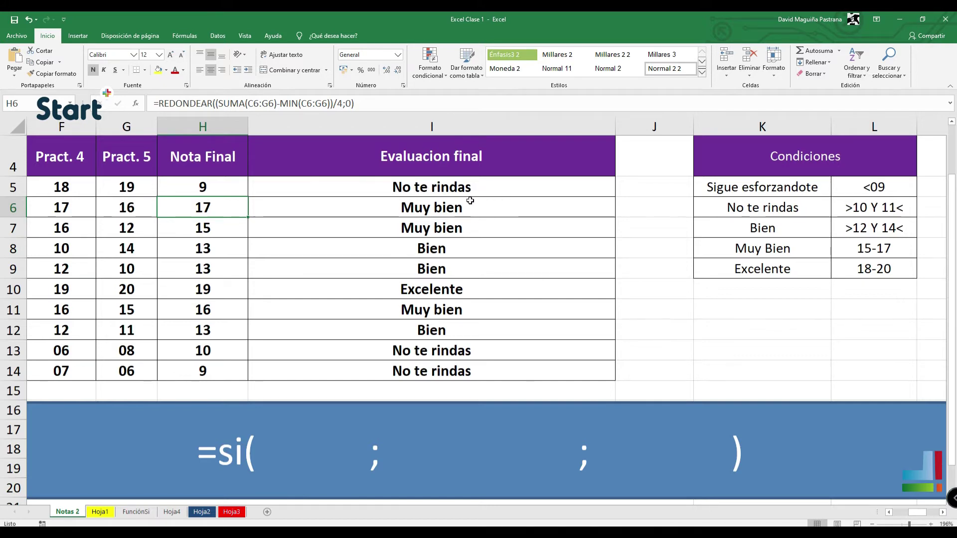
left_click(448, 187)
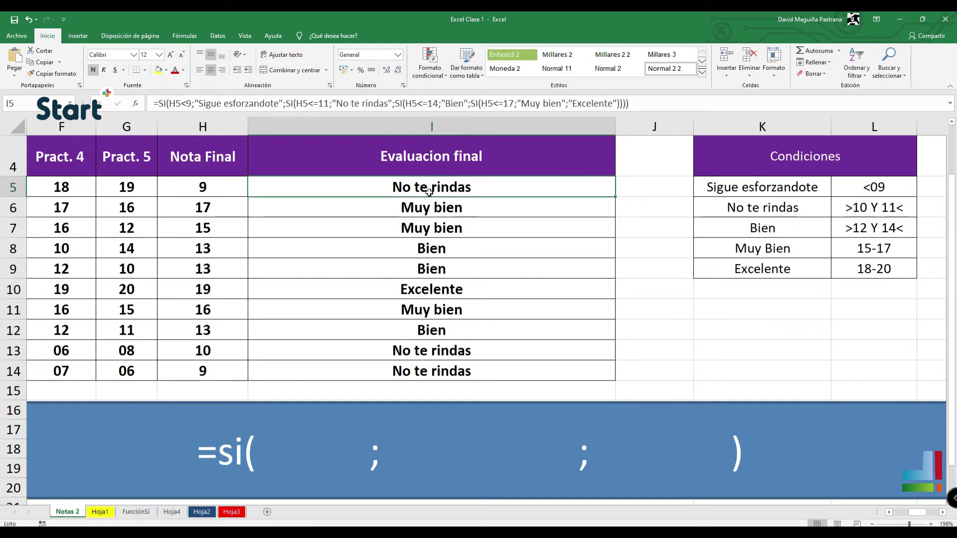
- Test the Bien condition by setting the Nota Final in H5 to 12 and to 13 in turn
double_click(220, 188)
key("BackSpace")
type("12")
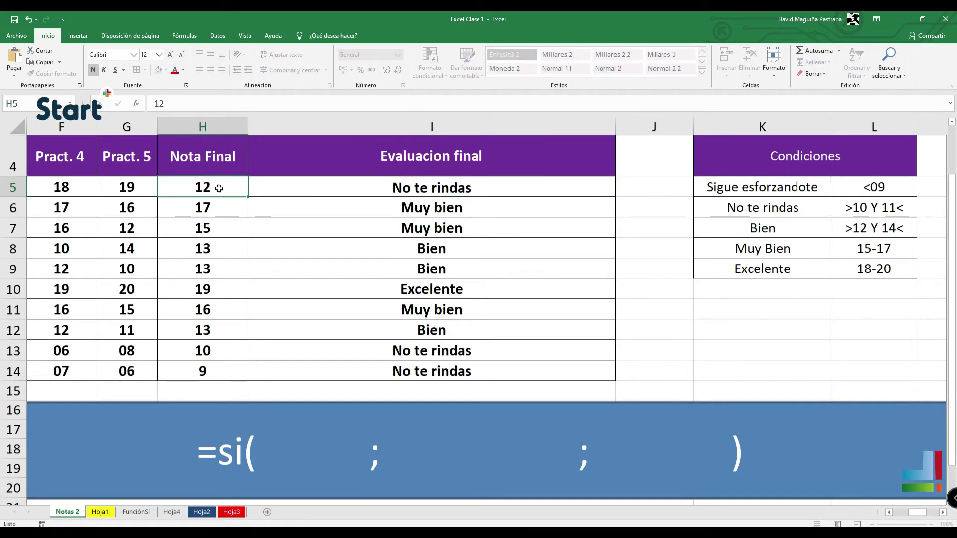
key("Return")
left_click(219, 189)
double_click(219, 189)
key("BackSpace")
type("3")
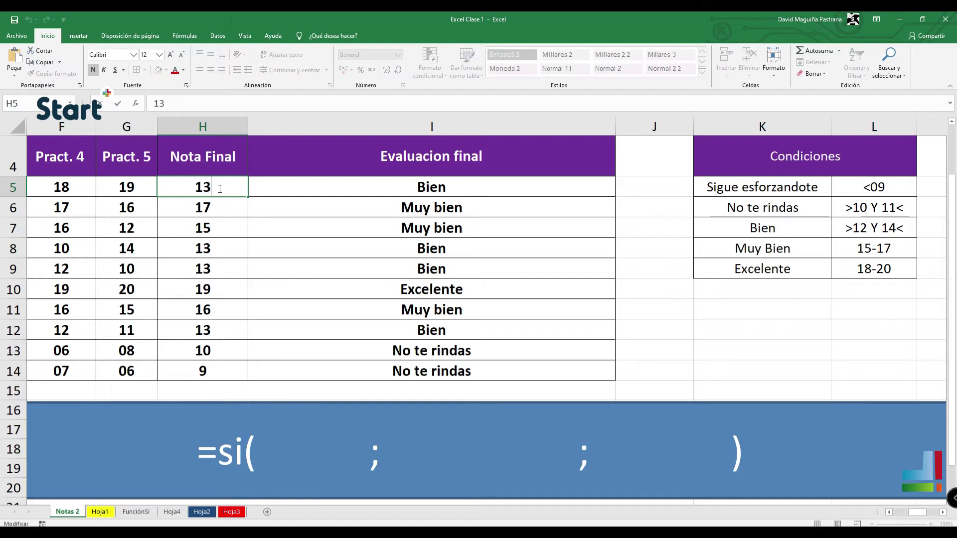
key("Return")
- Set the Nota Final in H5 to 14 to test the upper limit of the Bien condition
double_click(218, 189)
type("14")
key("BackSpace")
key("BackSpace")
key("BackSpace")
type("4")
key("Return")
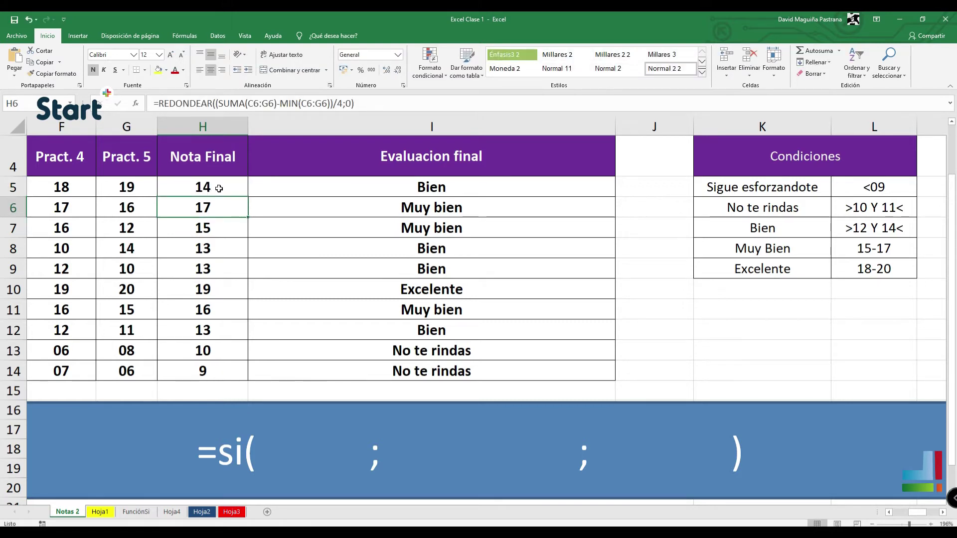
- Test the Muy Bien range by setting the Nota Final in H5 to 15, 16 and 17 in turn
double_click(219, 187)
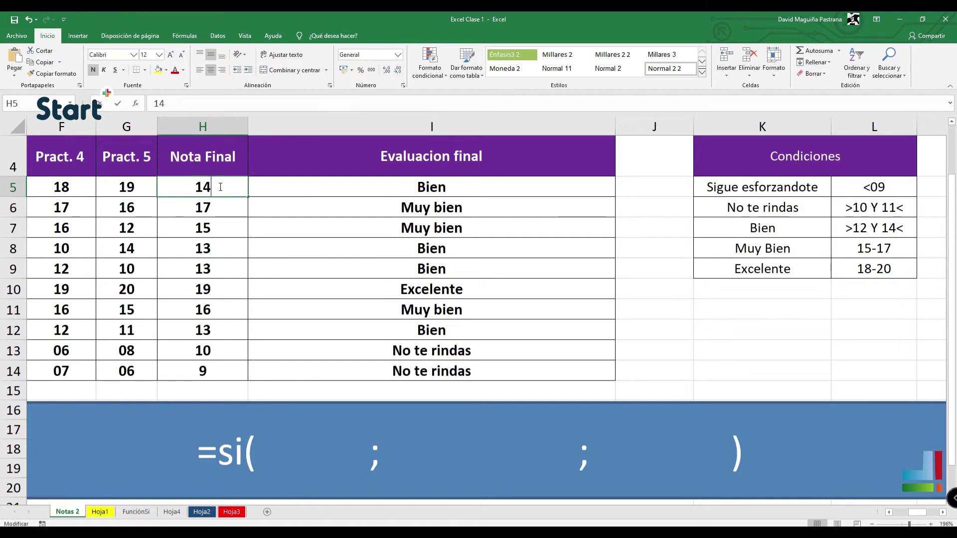
key("BackSpace")
type("5")
key("Return")
double_click(235, 188)
key("BackSpace")
type("6")
key("Return")
double_click(234, 188)
key("BackSpace")
type("7")
key("Return")
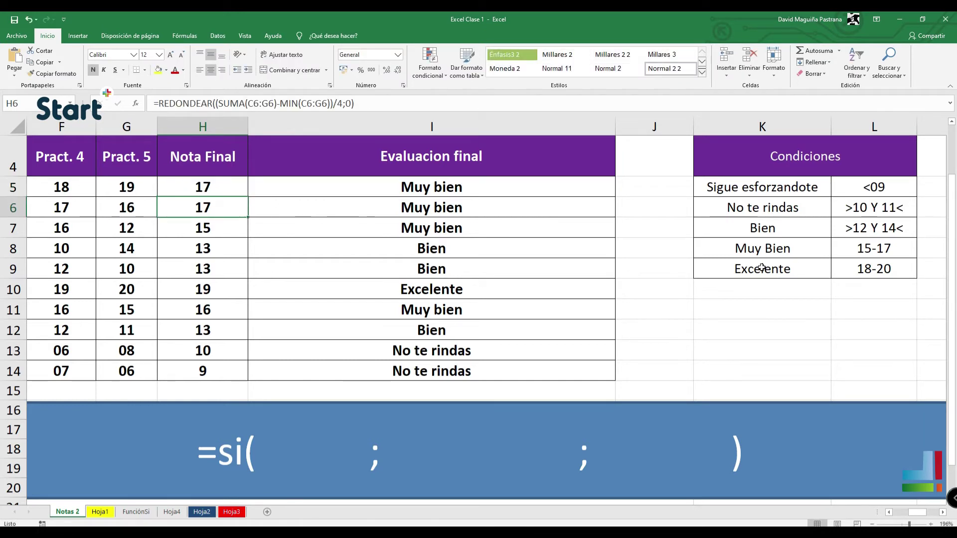
- Set the Nota Final in H5 to 18 to test the Excelente range and select I5
double_click(220, 186)
key("BackSpace")
type("8")
key("Return")
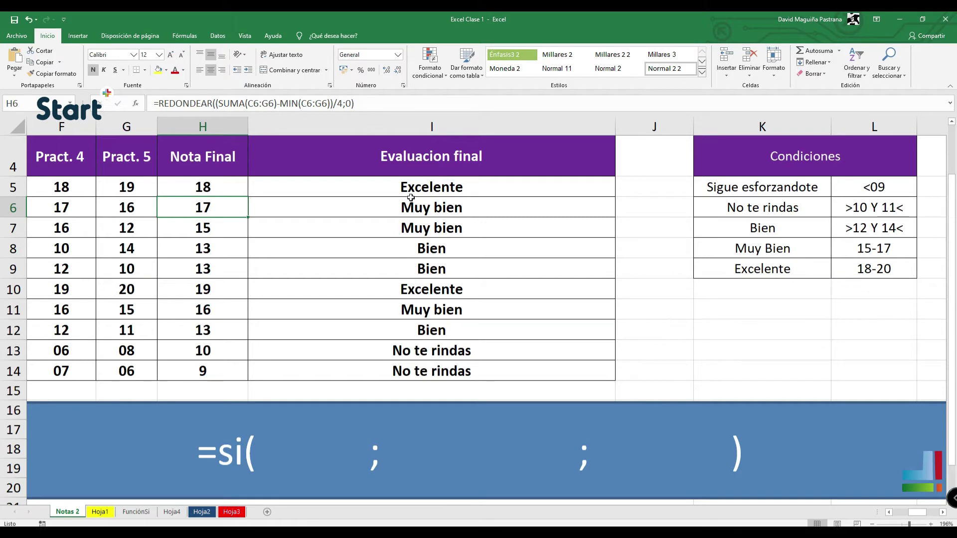
left_click(427, 189)
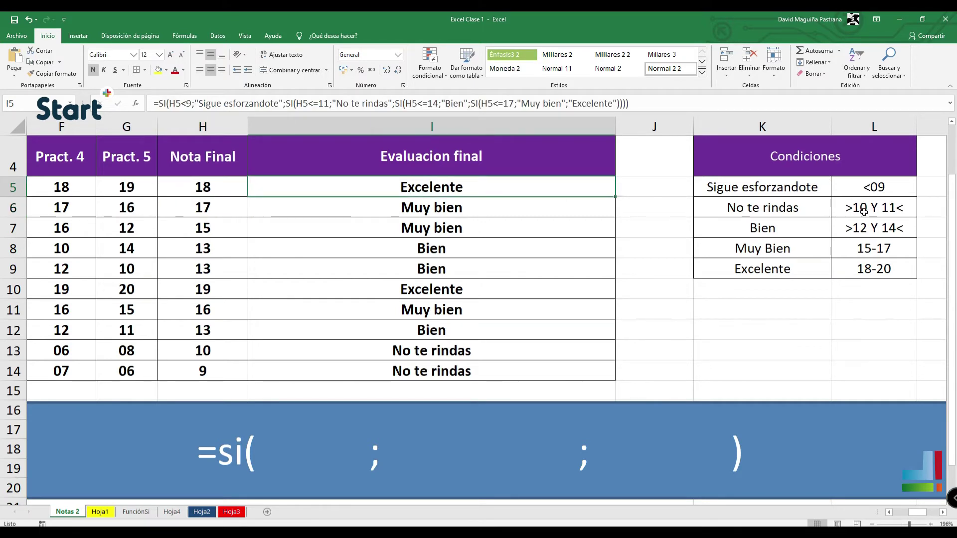
- Set the Nota Final in H5 to 10 to test the No te rindas condition
double_click(217, 187)
key("BackSpace")
type("0")
key("Return")
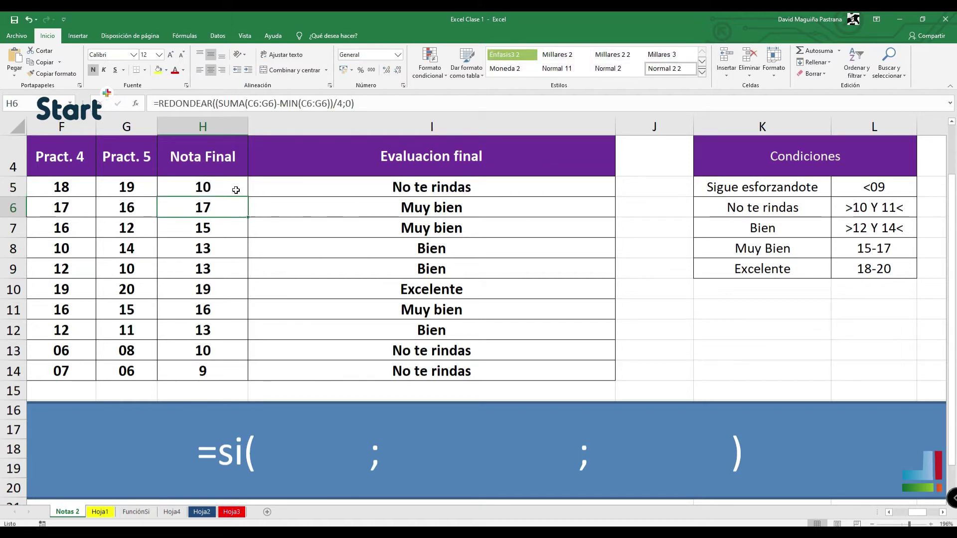
- Replace the first student's Nota Final in H5 with 9
double_click(215, 185)
key("BackSpace")
key("BackSpace")
type("9")
key("Return")
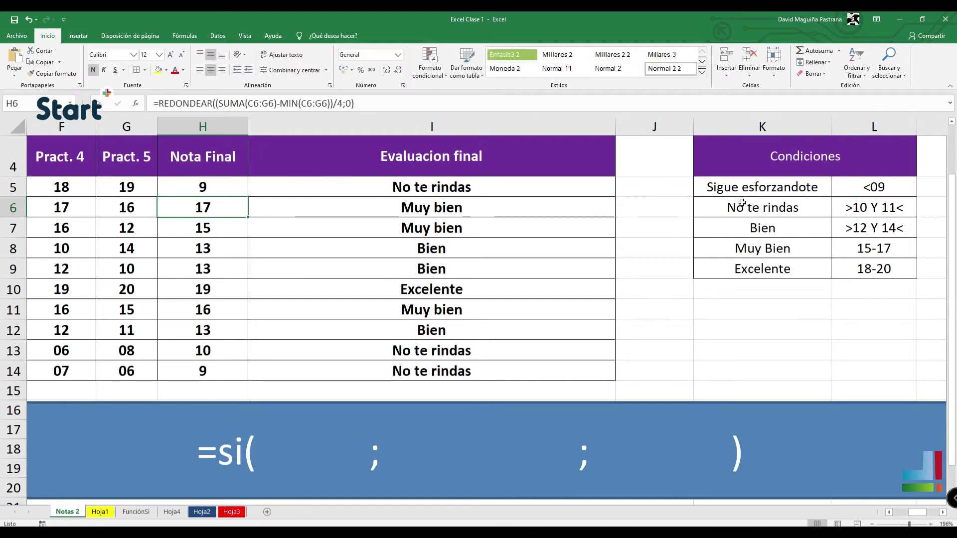
- Change the Sigue esforzandote condition in L5 to <=09 and review the nested SI formula in I5
double_click(866, 187)
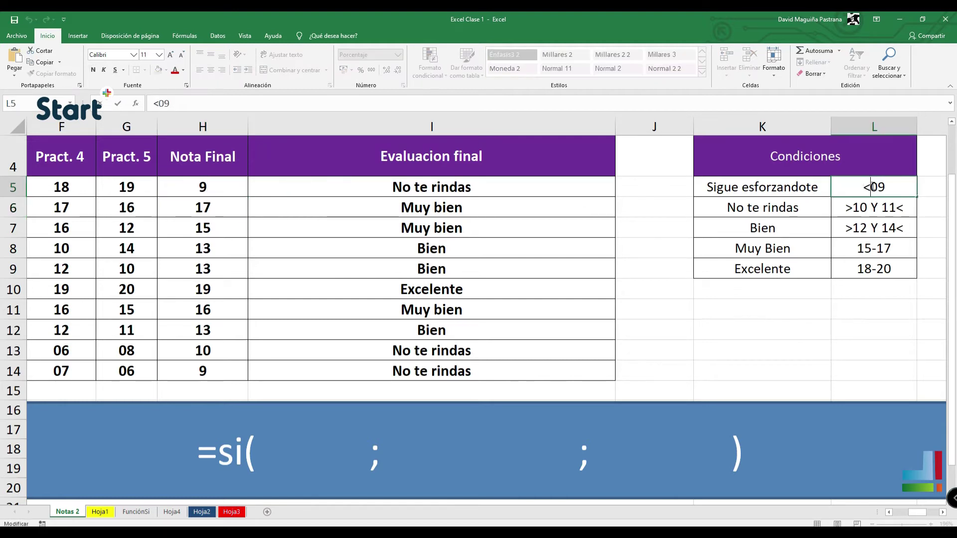
type("=")
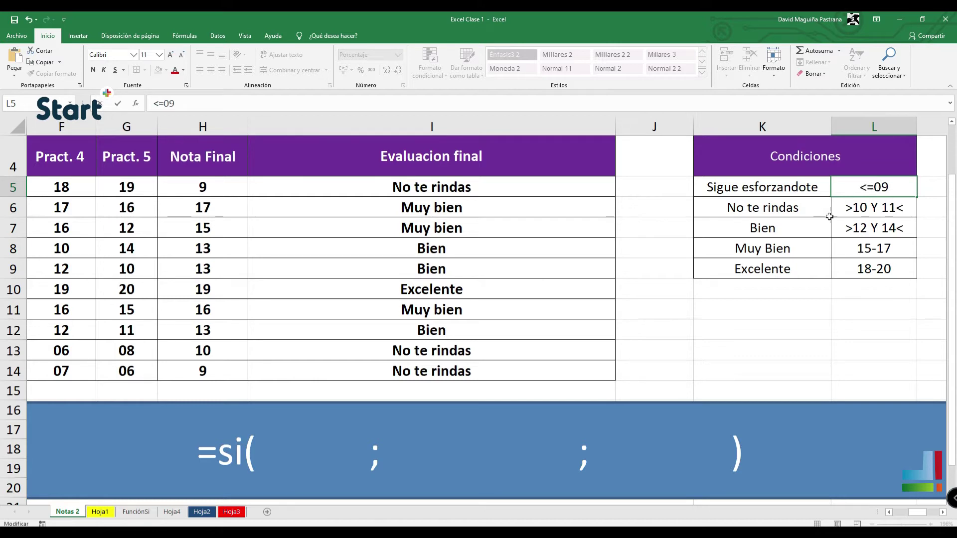
left_click(856, 236)
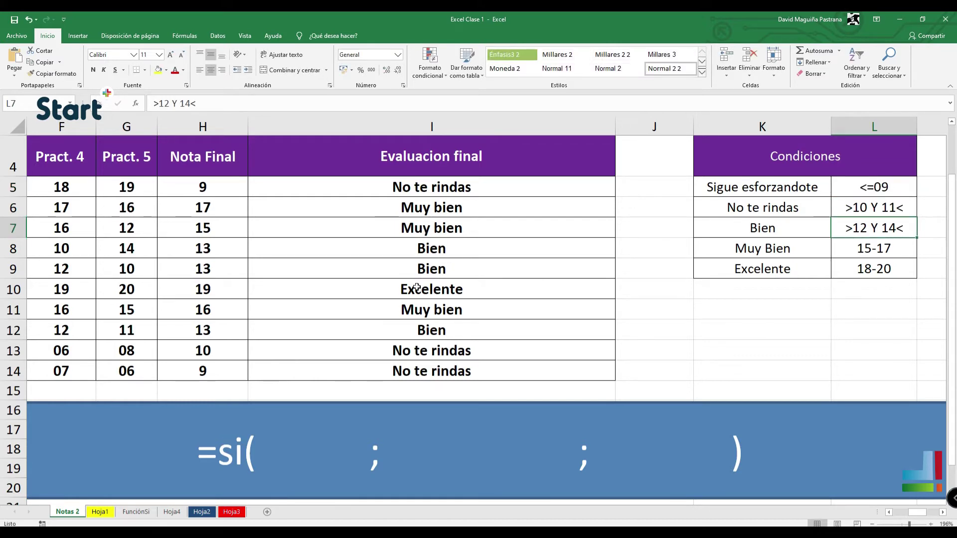
double_click(497, 191)
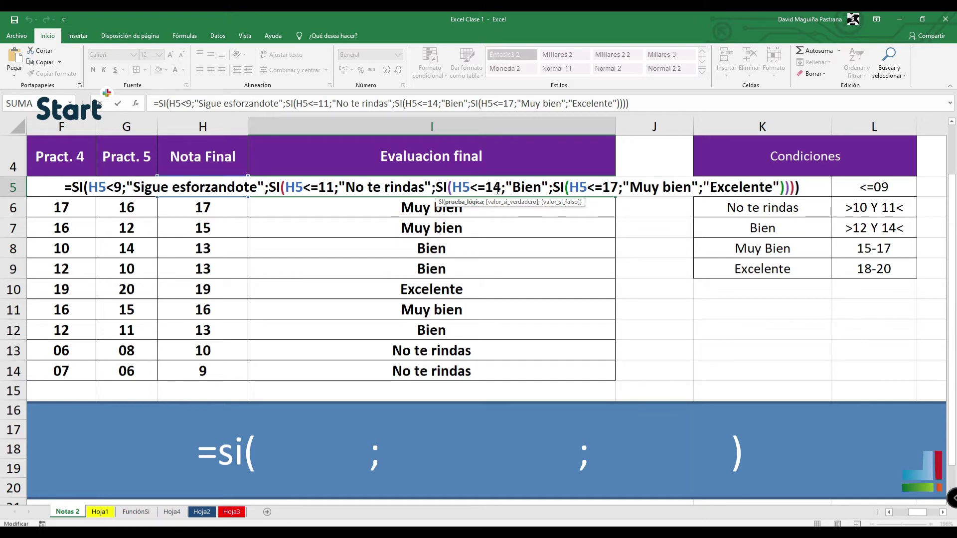
key("ctrl+Return")
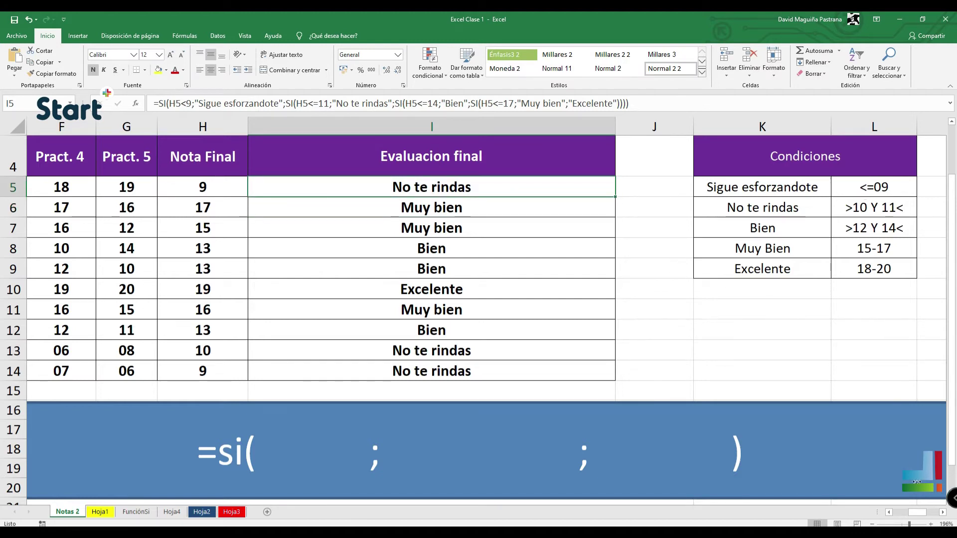
- Enter the colour name "naranja" in J5, beside the Sigue esforzandote condition
left_click(942, 512)
left_click(943, 513)
left_click(942, 512)
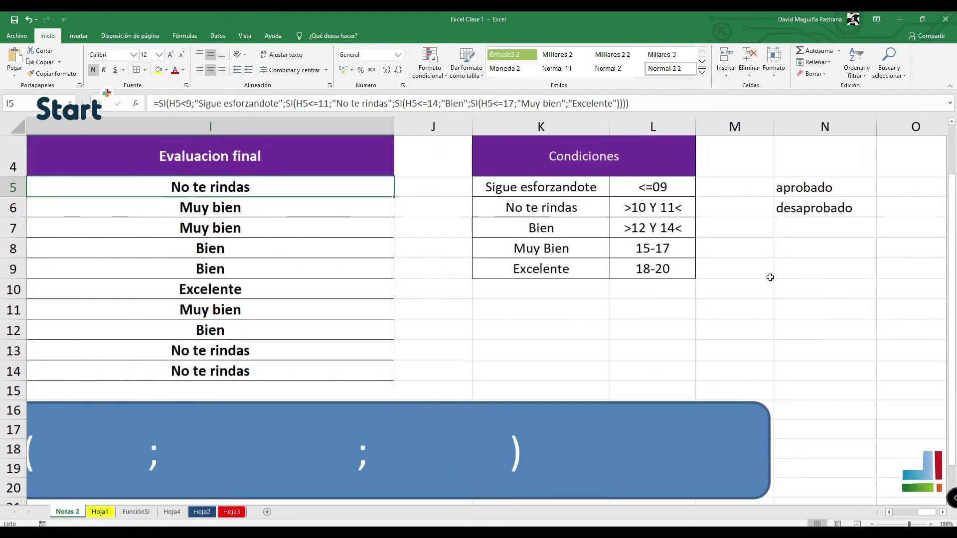
left_click(734, 192)
left_click(468, 185)
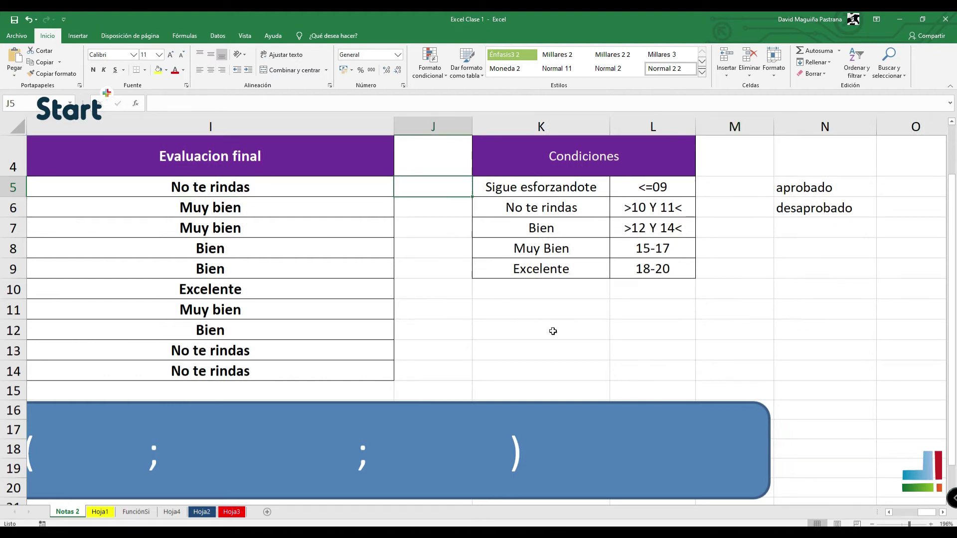
left_click(889, 512)
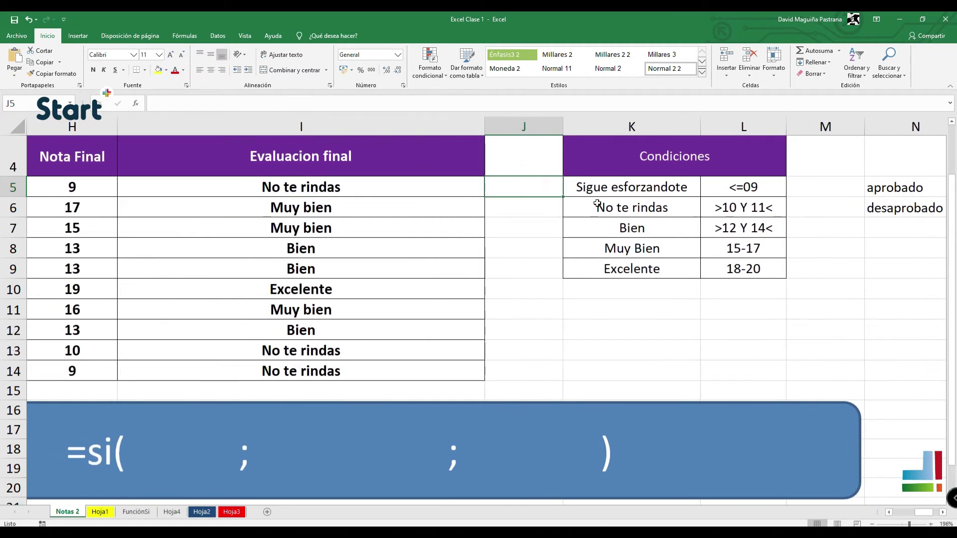
type("naranja")
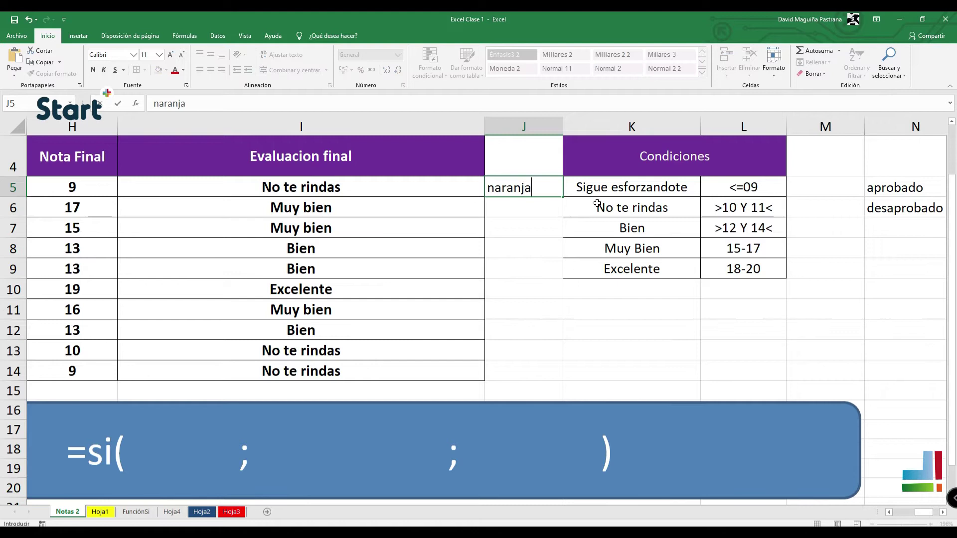
key("Return")
- Enter "rojo" in J6 and "azul" in J7, beside the No te rindas and Bien conditions
type("rpj")
key("BackSpace")
key("BackSpace")
type("oko")
key("BackSpace")
key("BackSpace")
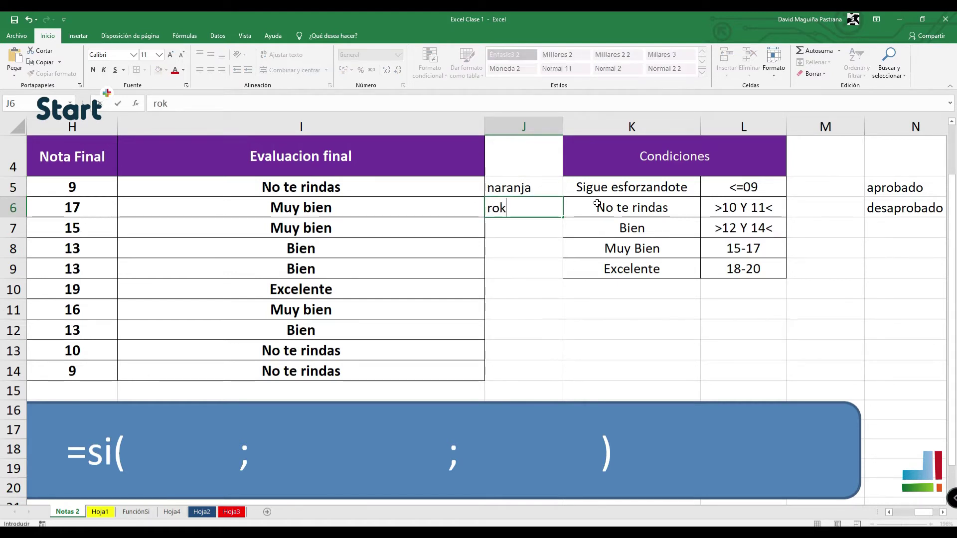
type("jo")
type("azu")
key("BackSpace")
type("i")
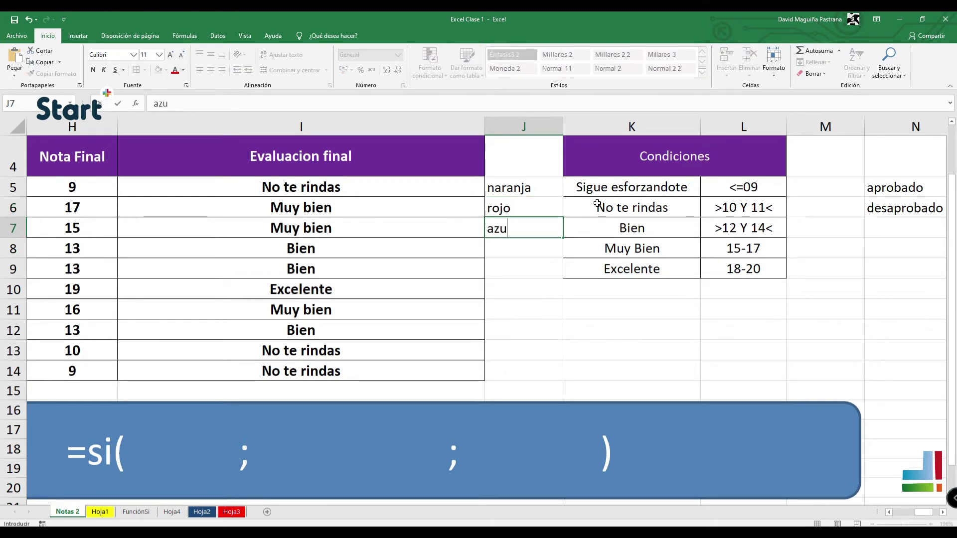
key("Return")
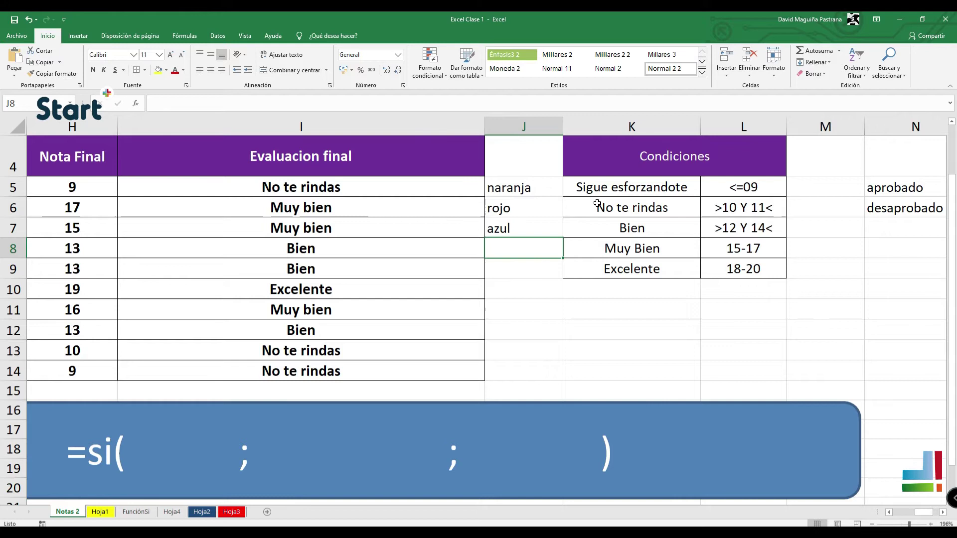
- Enter "verde" in J8 and "morado" in J9, beside the Muy Bien and Excelente conditions
type("verde")
key("Return")
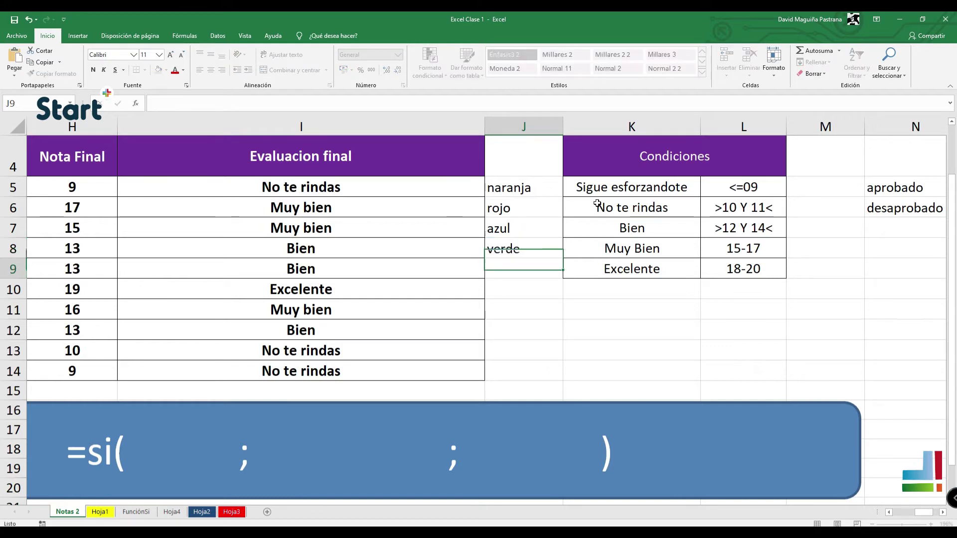
type("morado")
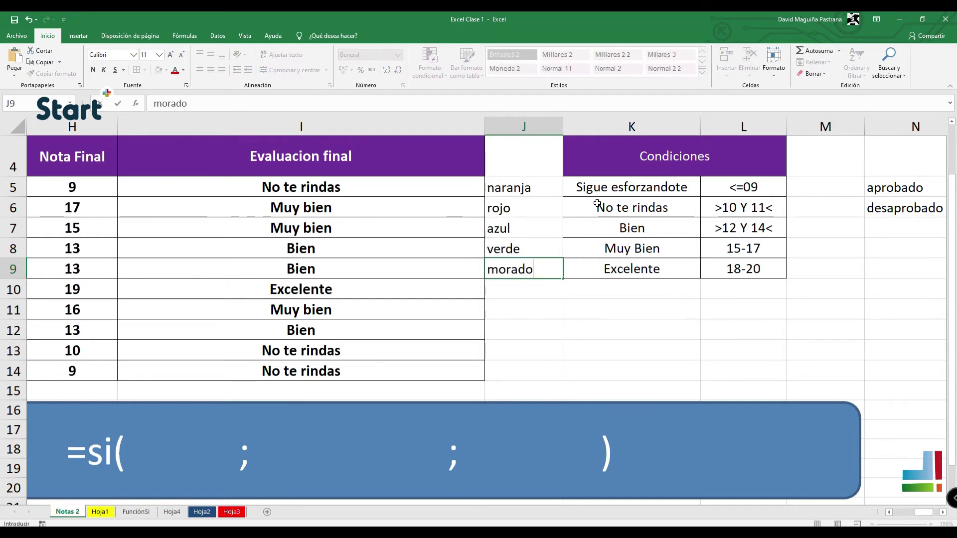
left_click(609, 335)
left_click(890, 513)
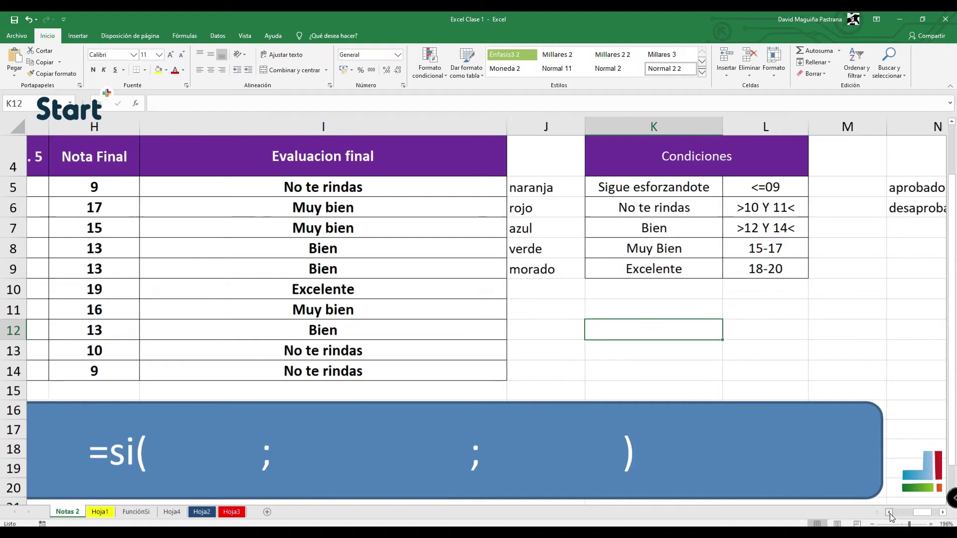
- Set up a cell-highlighting conditional formatting rule on I5 for a cell value equal to "no te rindas"
left_click(890, 514)
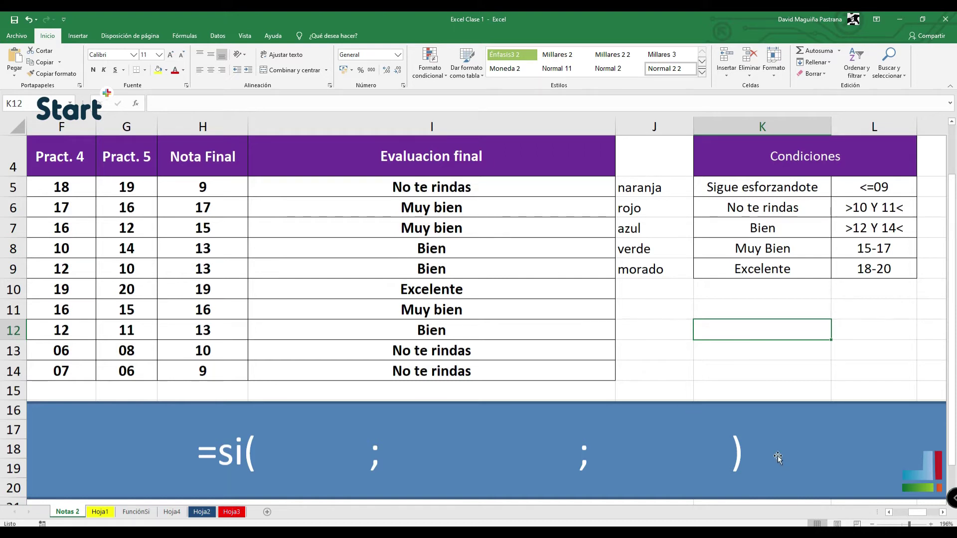
left_click(452, 188)
left_click(434, 76)
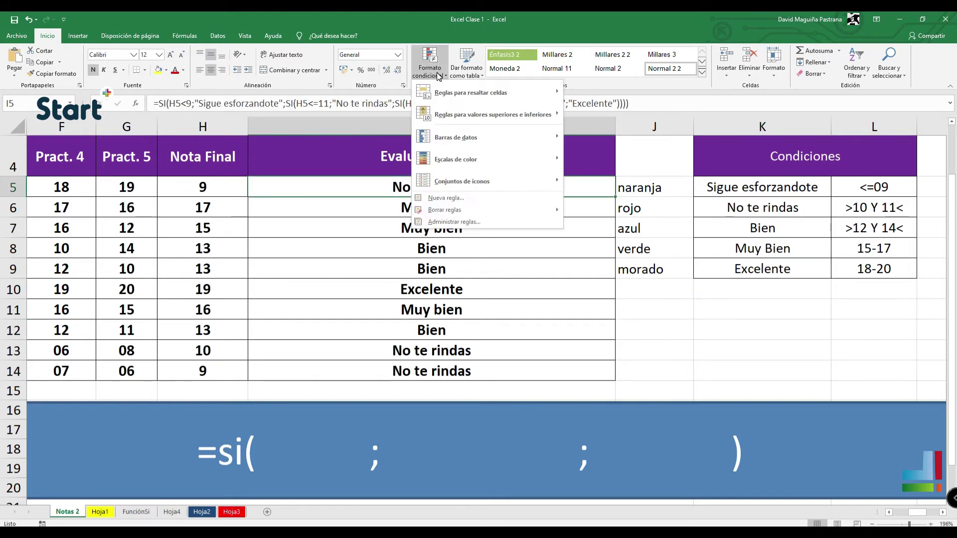
mouse_move(506, 99)
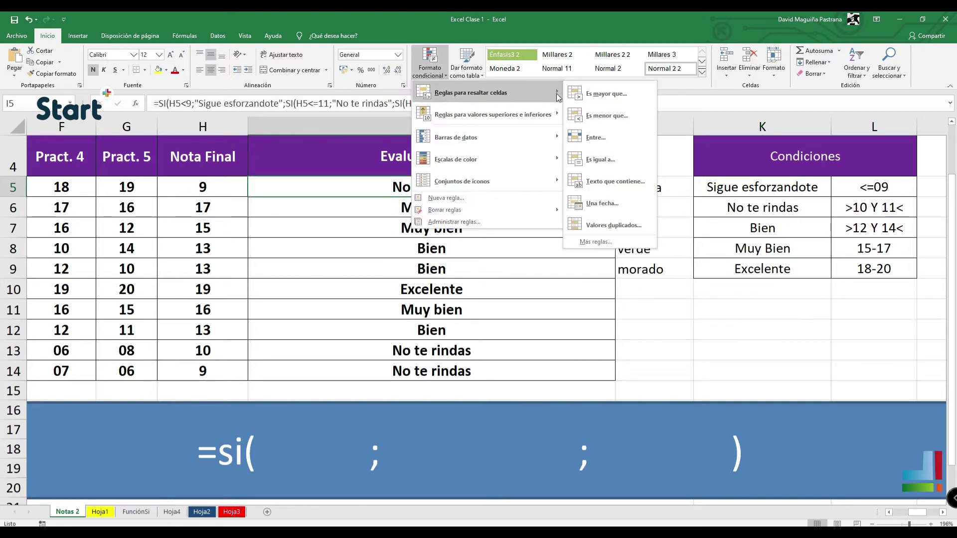
left_click(595, 242)
left_click_drag(515, 169, 736, 156)
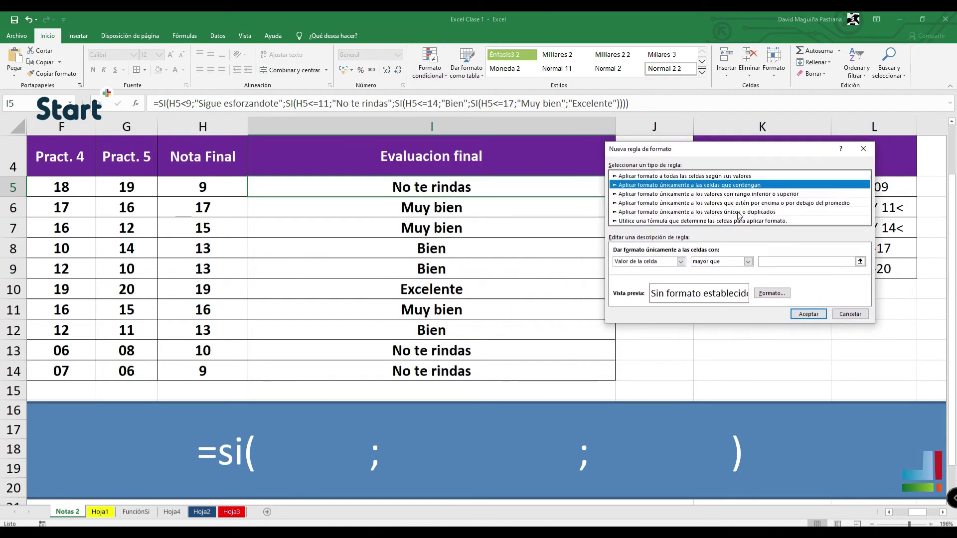
left_click(748, 265)
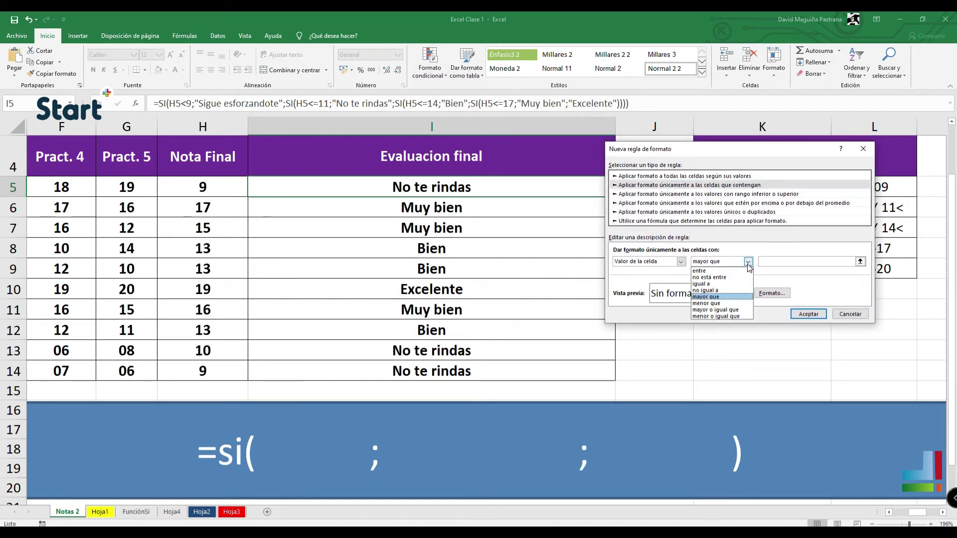
left_click(722, 284)
left_click(803, 264)
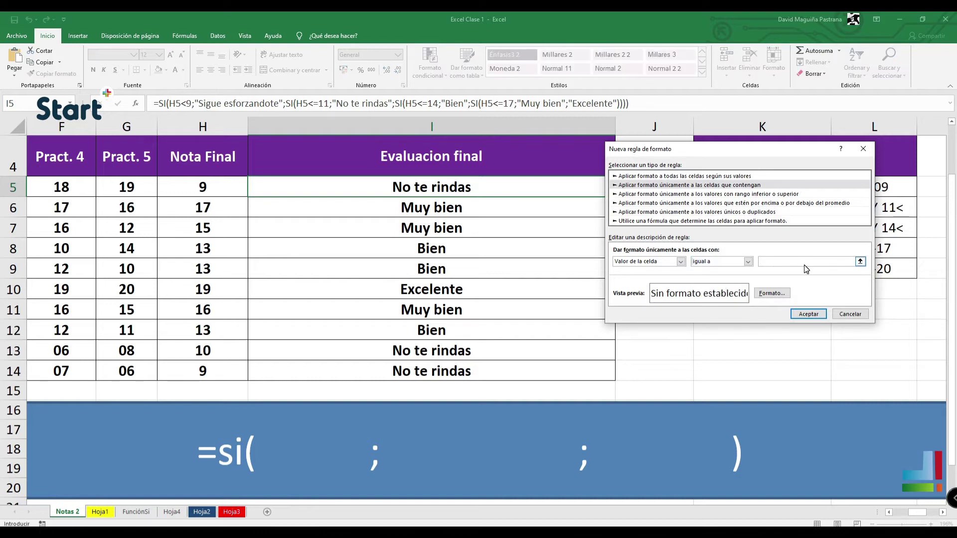
type("no te rindas")
- Apply an orange font to the "no te rindas" rule on I5 and undo that rule
left_click(772, 294)
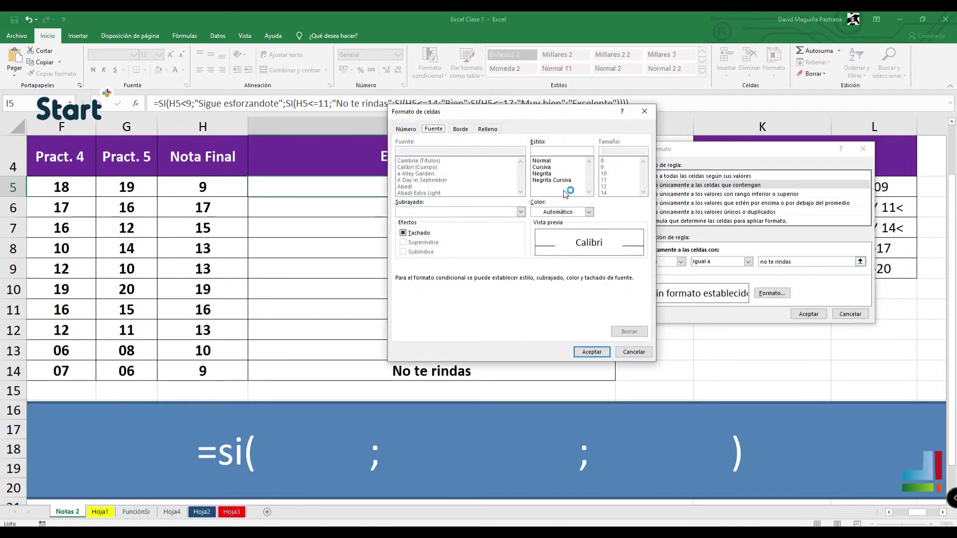
left_click(589, 212)
left_click(613, 246)
left_click(597, 353)
left_click(809, 314)
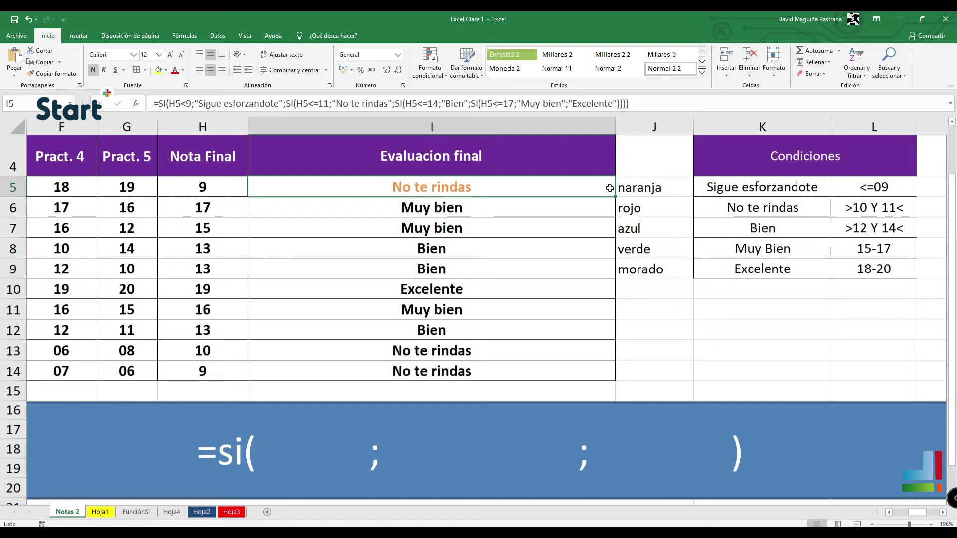
key("ctrl+z")
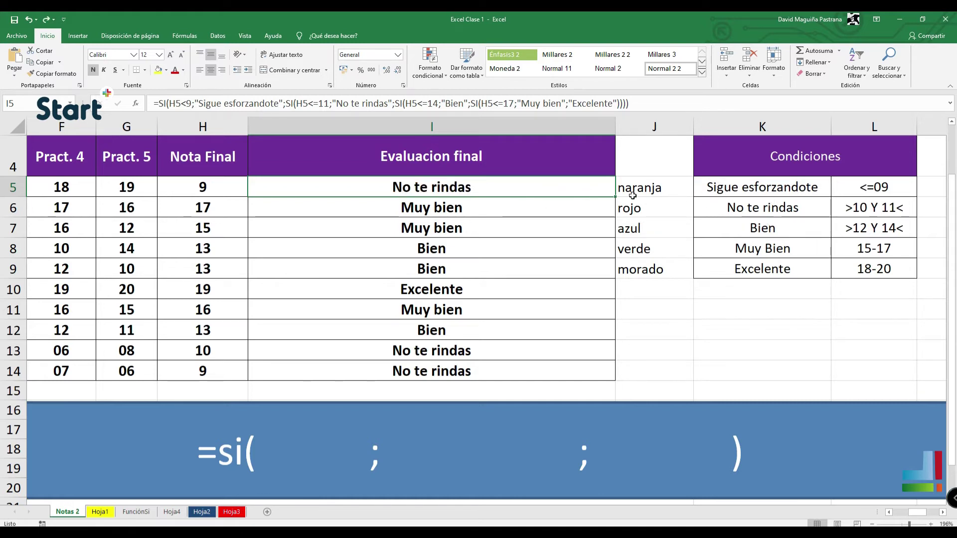
- Set up a new conditional formatting rule on I5 for a cell value equal to "sigue esforzandote"
left_click(434, 75)
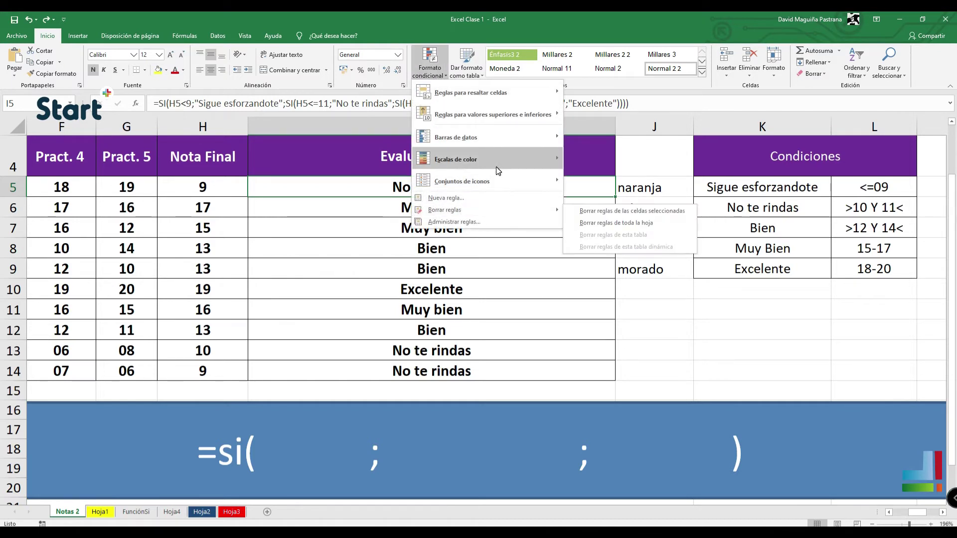
mouse_move(523, 90)
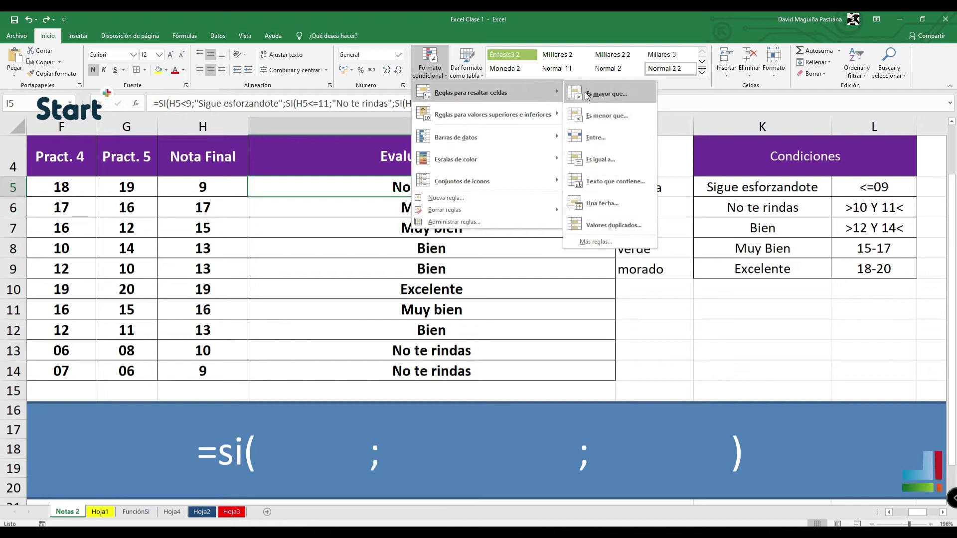
left_click(619, 243)
left_click(748, 261)
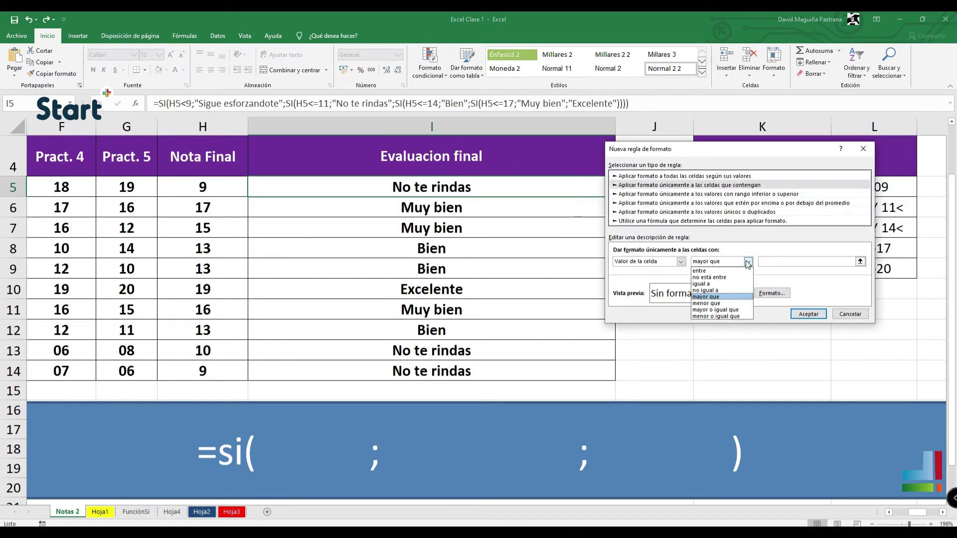
left_click(729, 284)
left_click(778, 261)
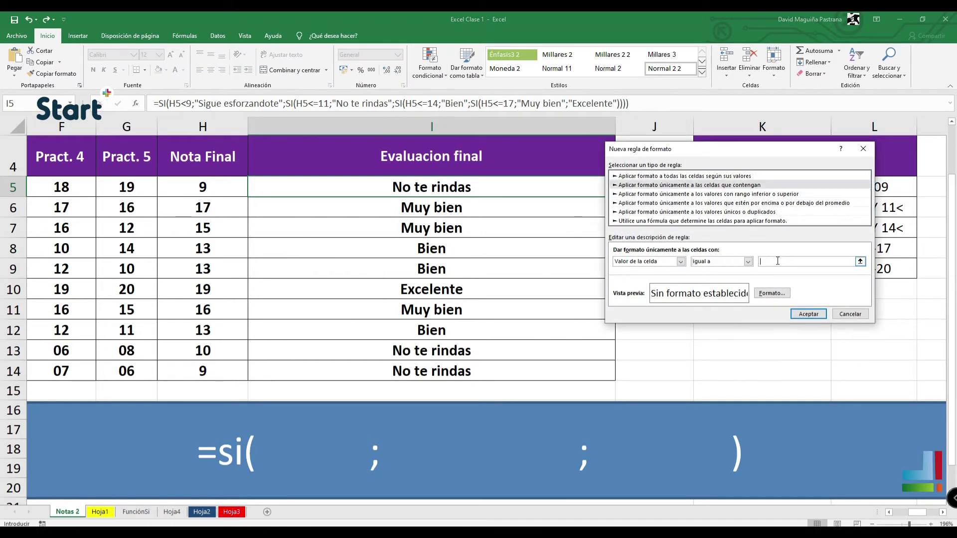
type("sigue esforzandote")
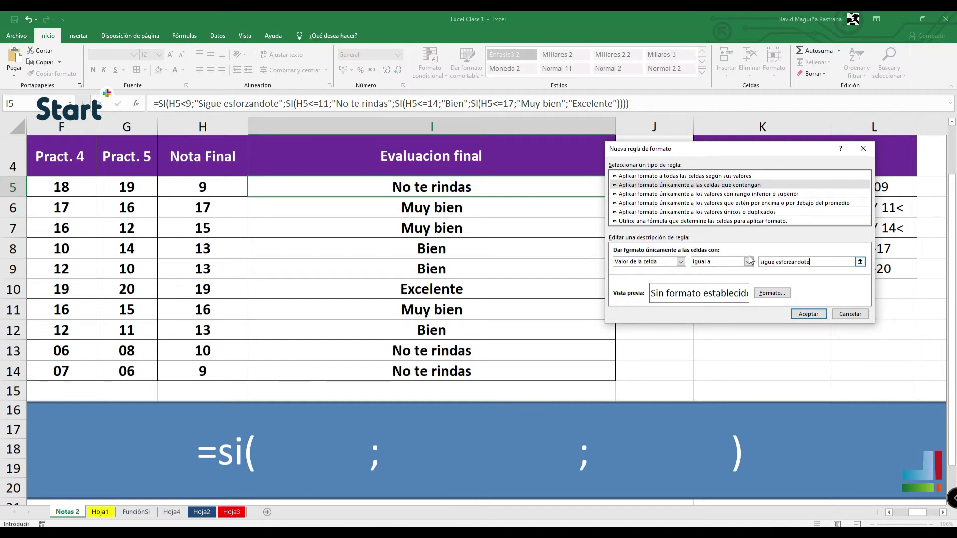
- Give the "sigue esforzandote" rule the orange theme font color and apply the rule to I5
left_click(772, 294)
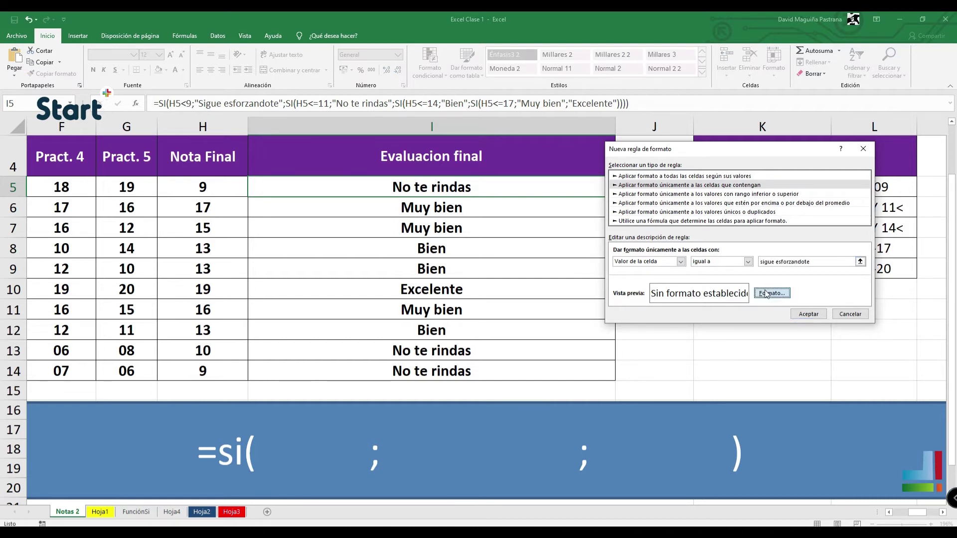
left_click_drag(647, 138, 603, 147)
left_click(648, 239)
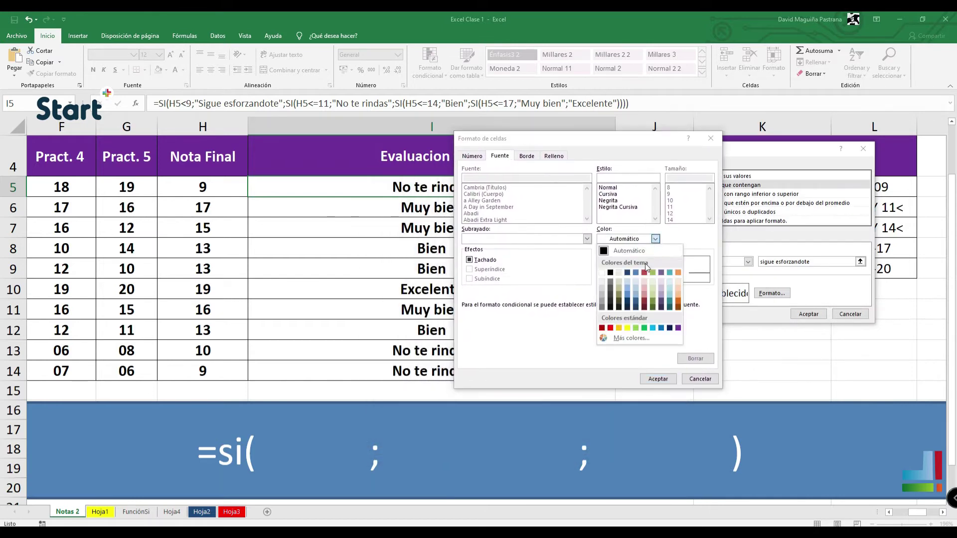
left_click(678, 272)
left_click(663, 380)
left_click(806, 314)
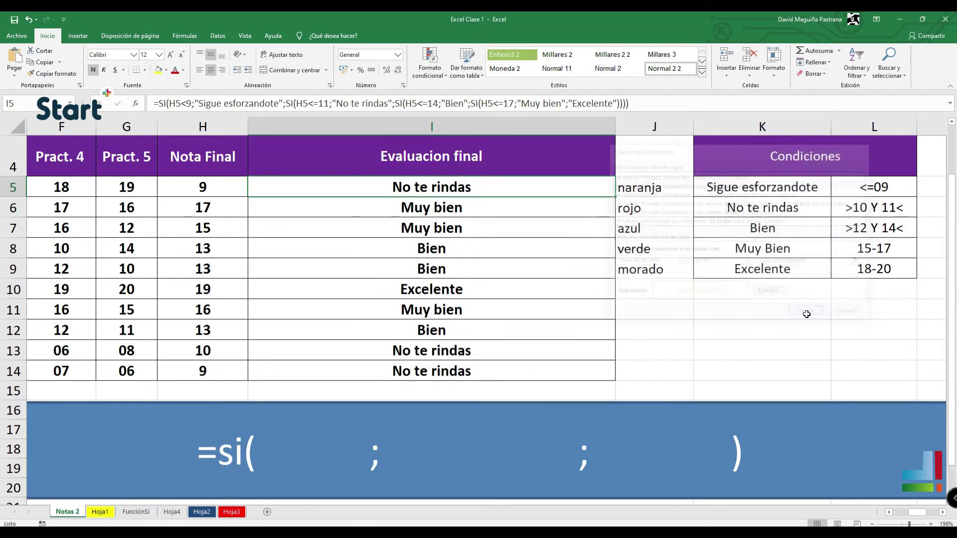
- Change the final grade in H5 to 8 to test the "sigue esforzandote" color rule
double_click(207, 185)
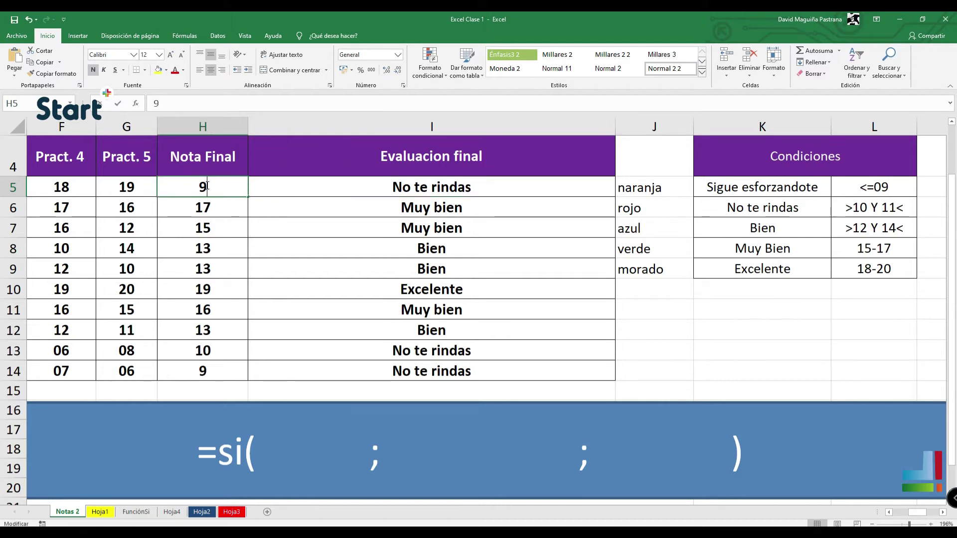
key("BackSpace")
type("8")
key("Return")
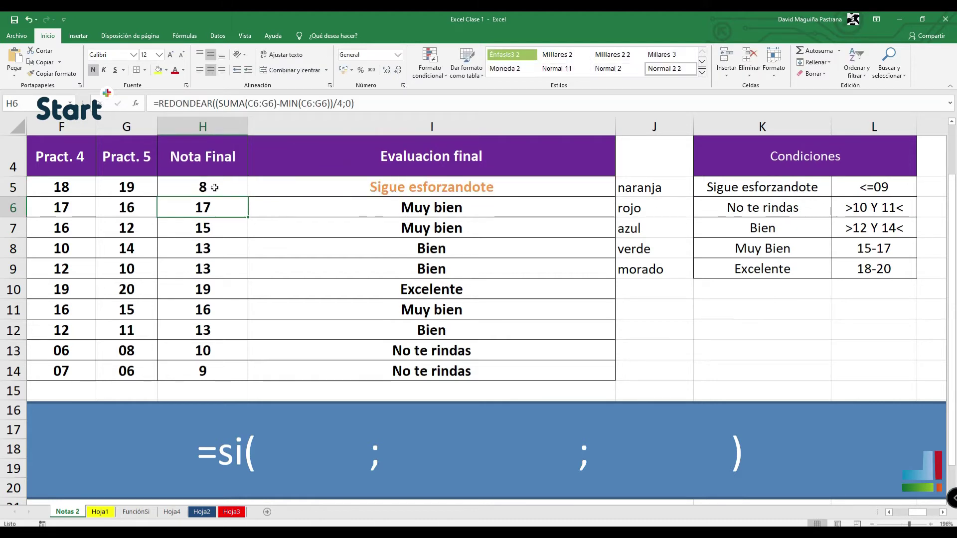
- Add another conditional formatting rule on I5 for a cell value equal to "no te rindas"
left_click(495, 187)
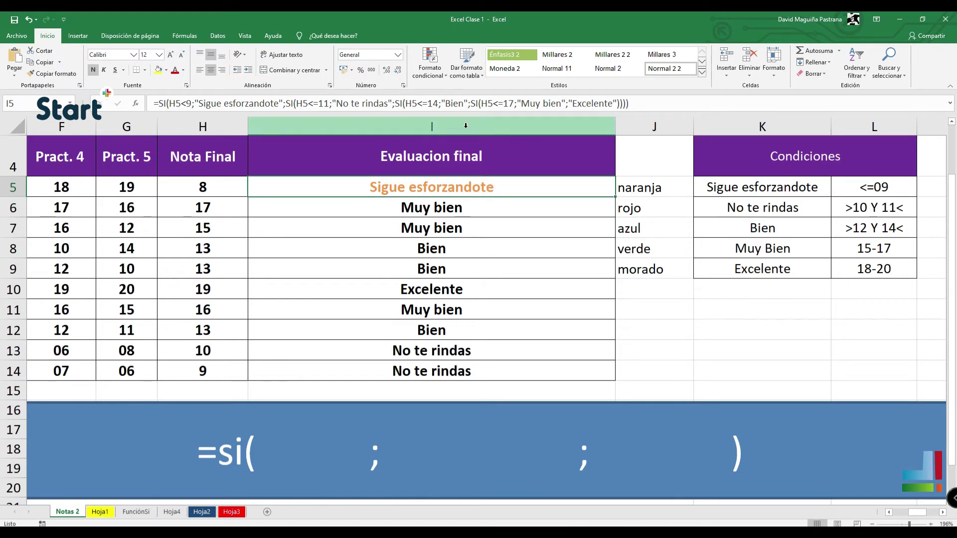
left_click(432, 68)
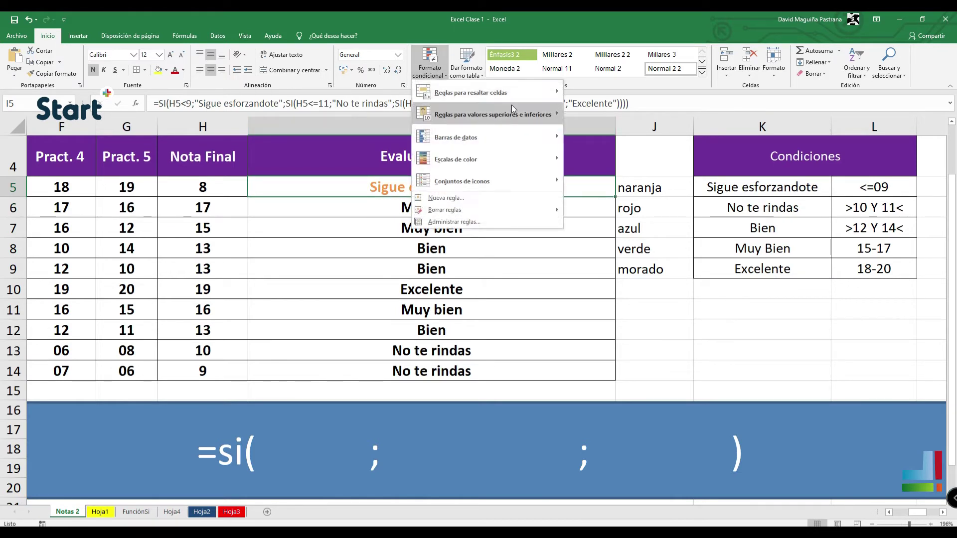
mouse_move(525, 96)
left_click(613, 239)
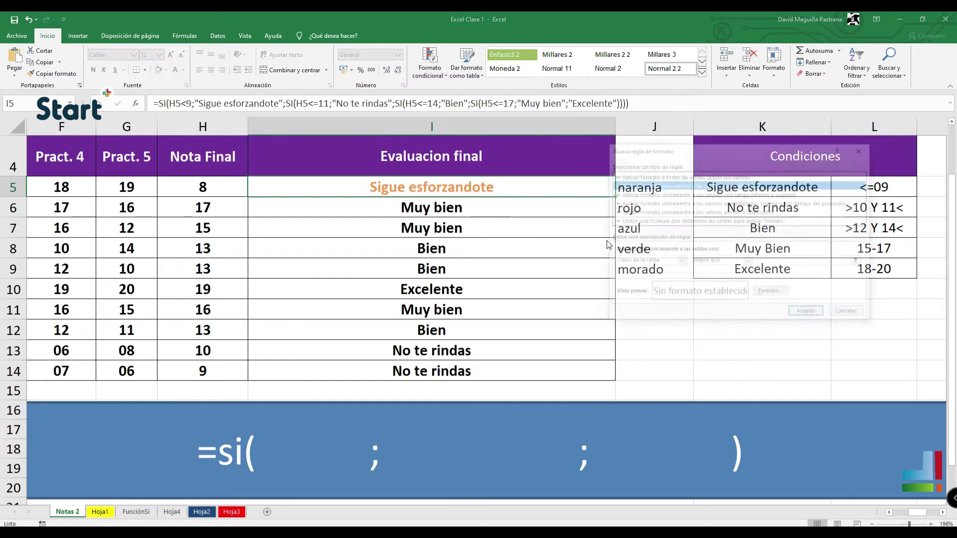
left_click(753, 263)
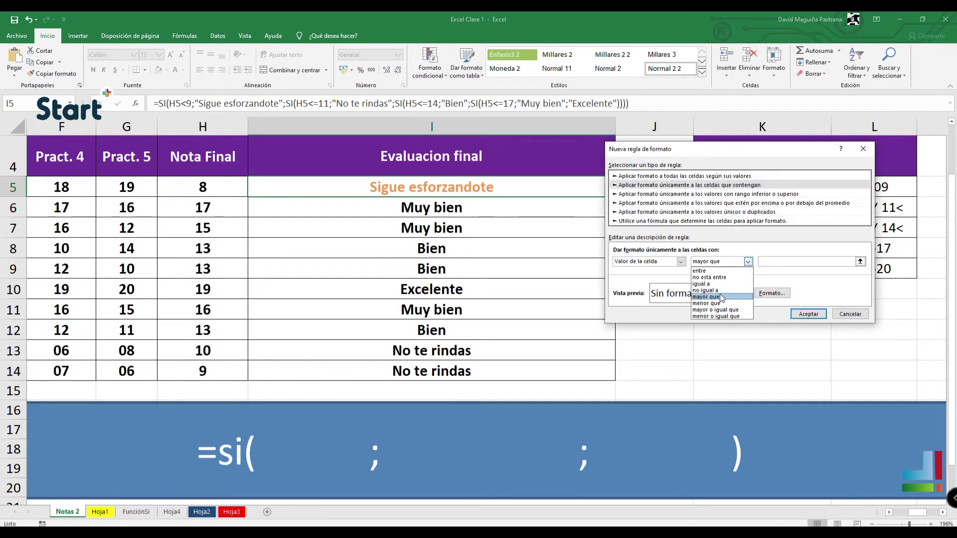
left_click(722, 285)
left_click(771, 261)
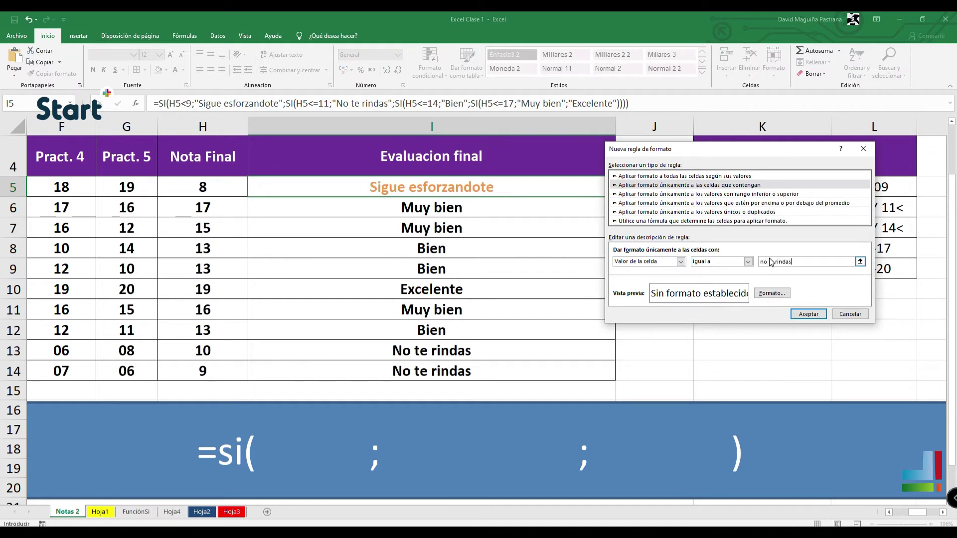
- Give the "no te rindas" rule the standard red font color and apply the rule to I5
left_click(772, 293)
left_click(806, 194)
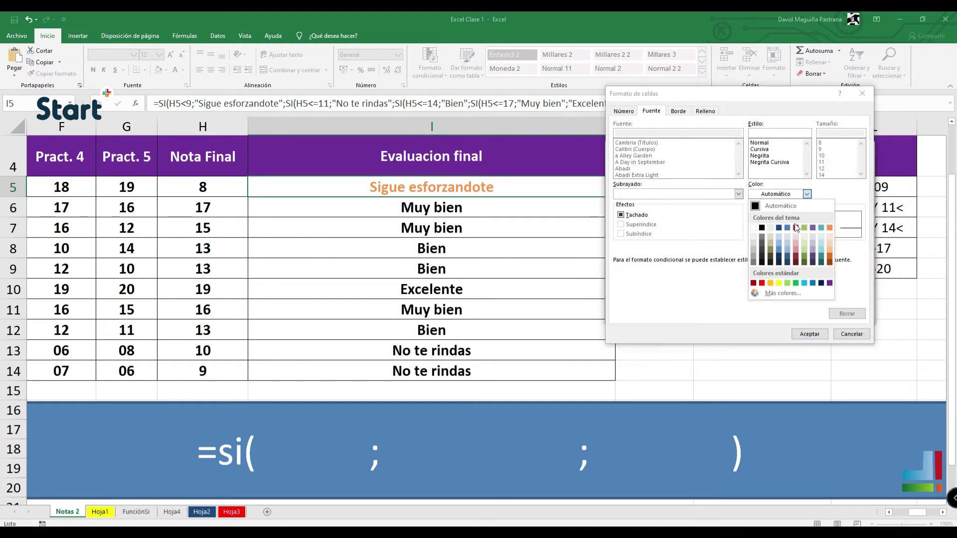
left_click(761, 283)
left_click(809, 334)
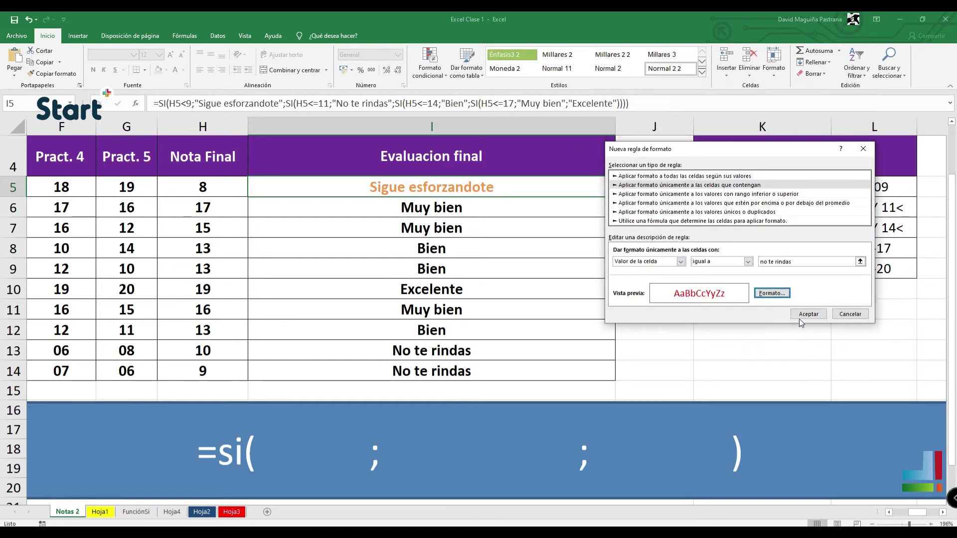
left_click(815, 316)
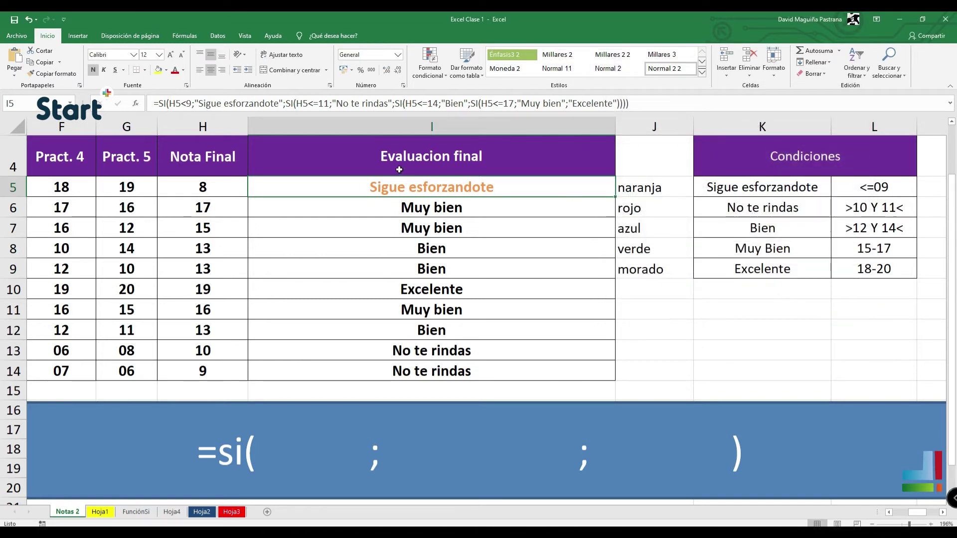
- Change the final grade in H5 to 10 to test the "no te rindas" color rule
left_click(234, 184)
double_click(234, 184)
key("BackSpace")
type("10")
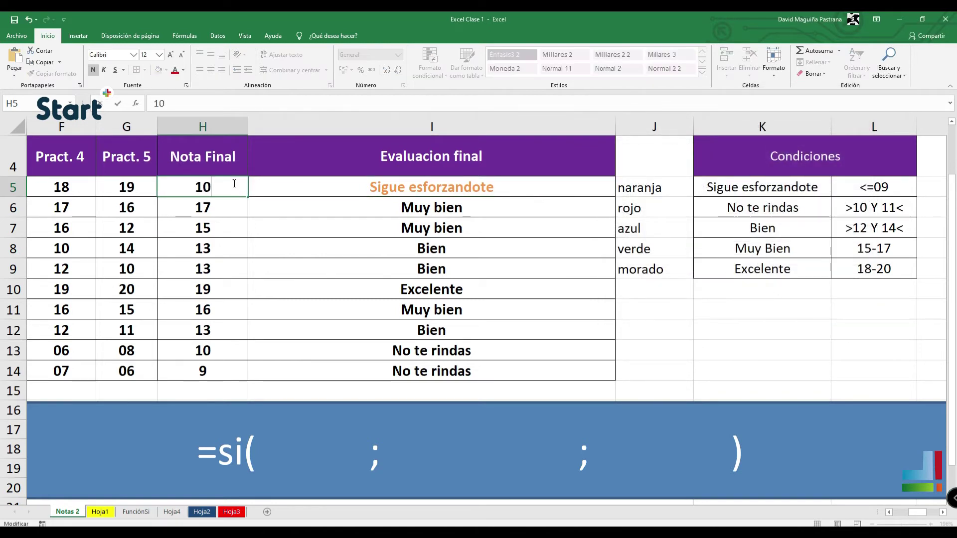
key("Return")
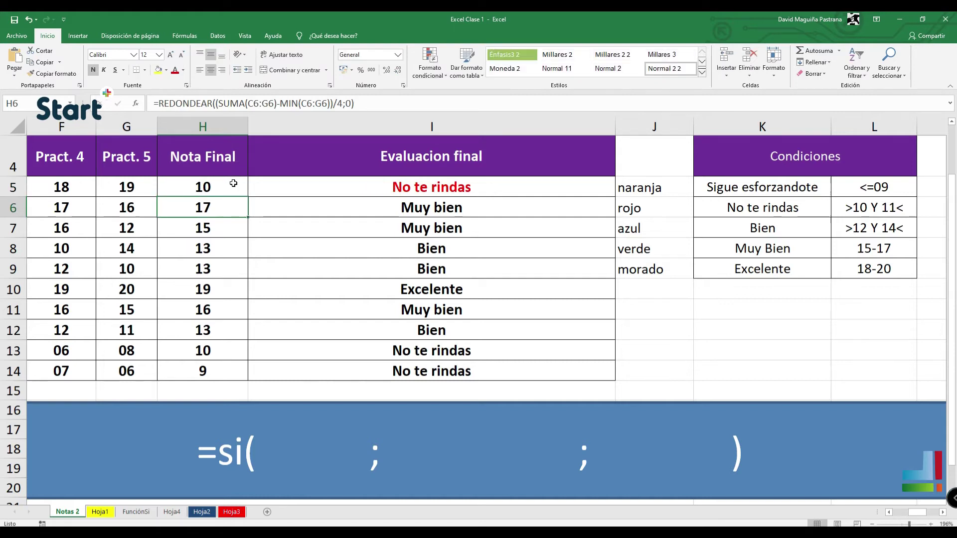
- Add a conditional formatting rule on I5 for a cell value equal to "bien"
left_click(479, 193)
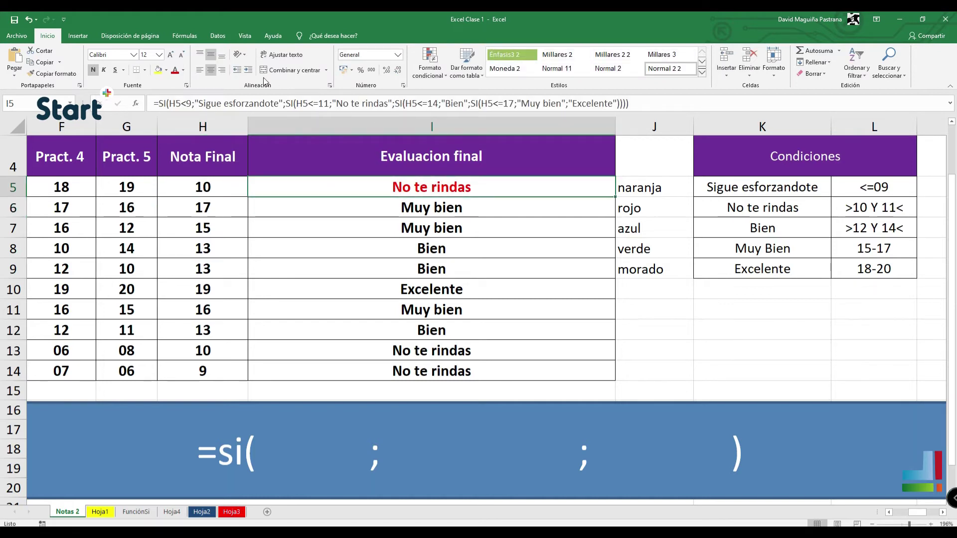
left_click(420, 74)
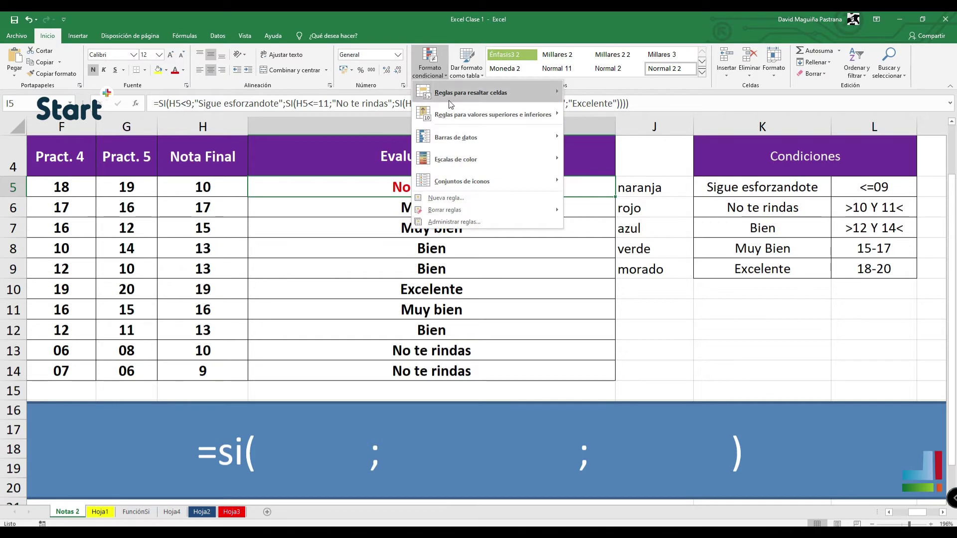
mouse_move(520, 94)
left_click(596, 241)
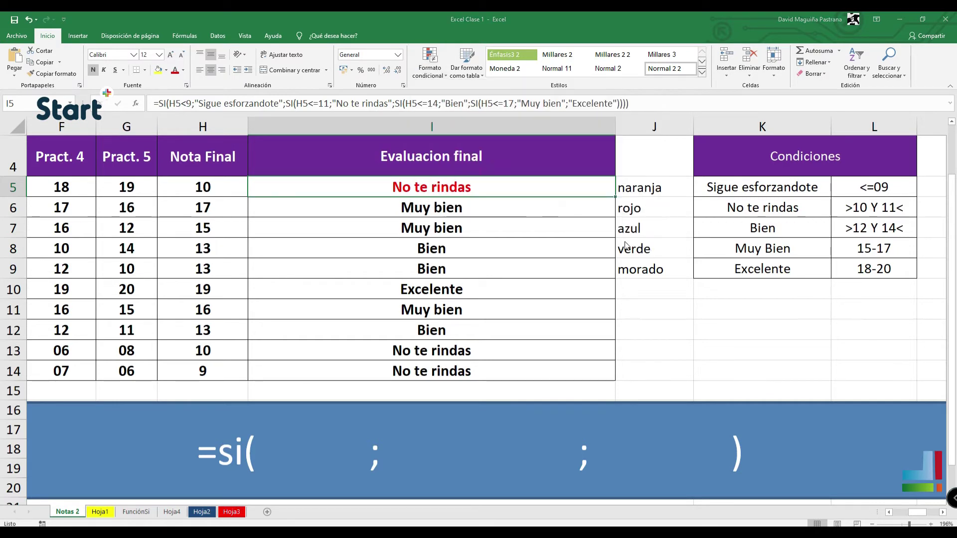
left_click(739, 266)
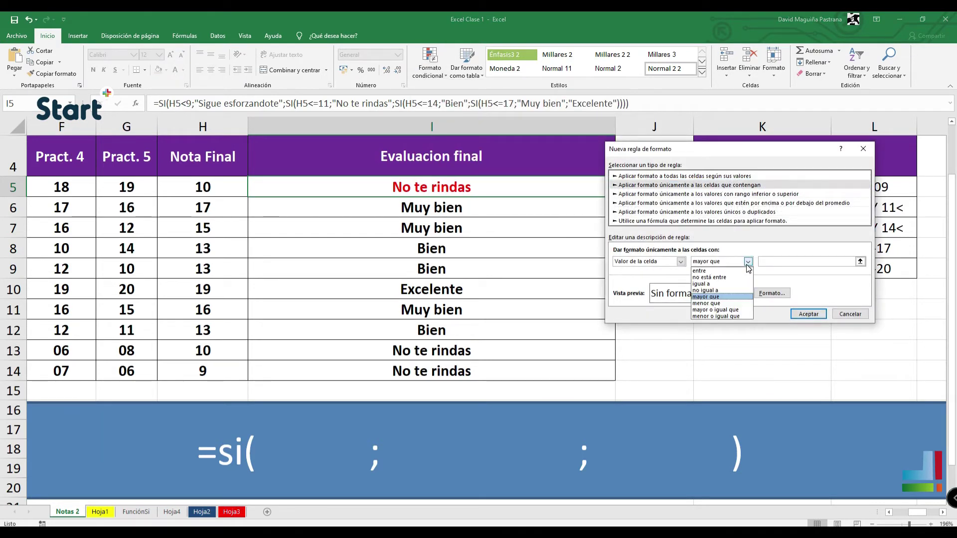
left_click(723, 283)
left_click(798, 261)
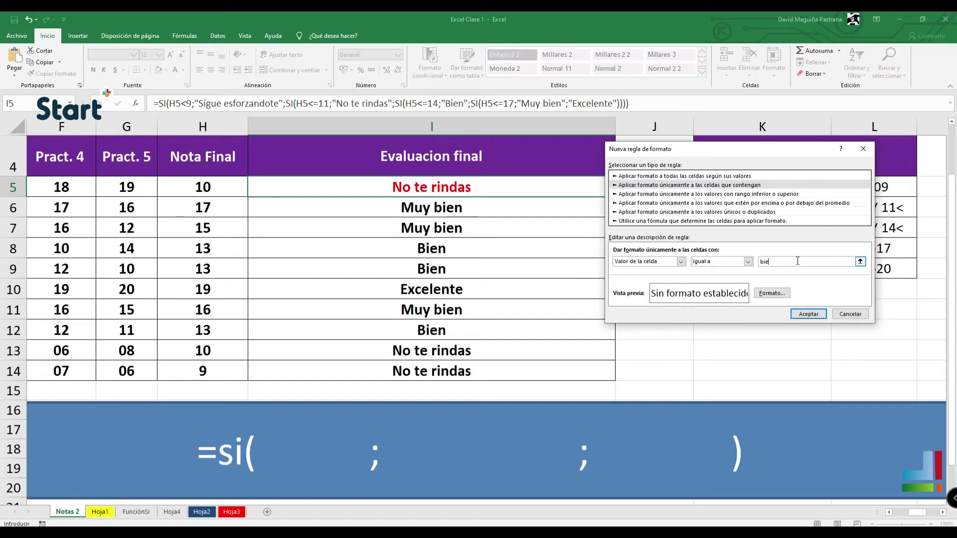
type("bien")
- Give the "bien" rule the dark blue theme font color and apply the rule to I5
left_click(772, 294)
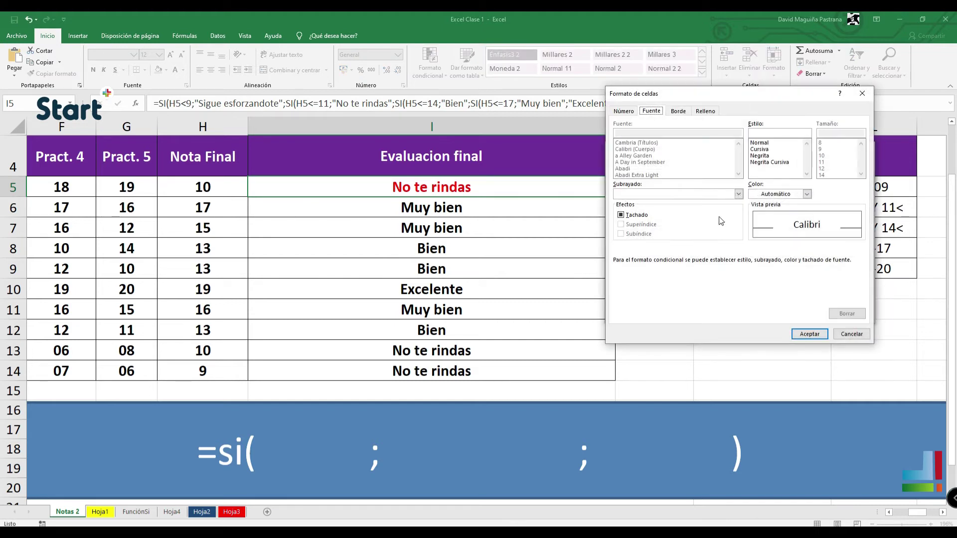
left_click(806, 194)
left_click(781, 228)
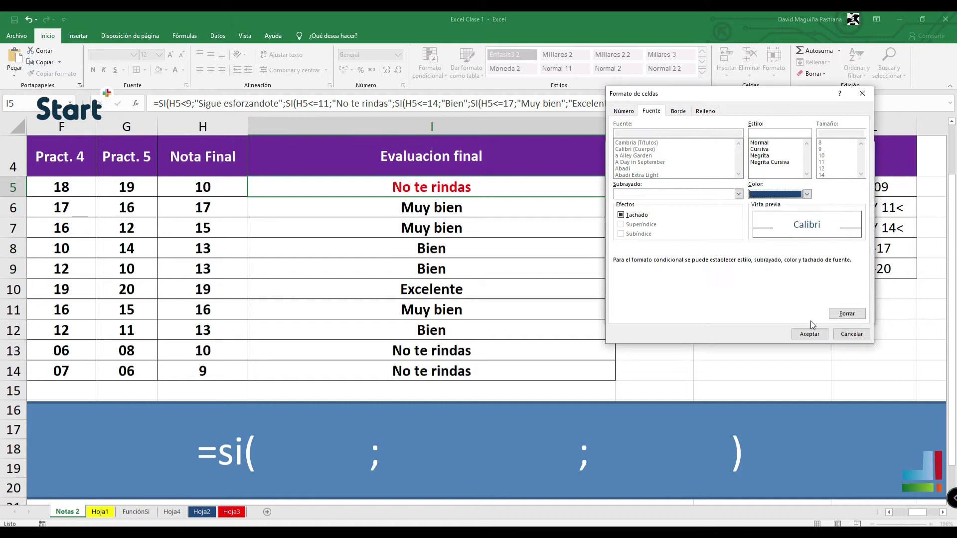
left_click(809, 334)
left_click(809, 314)
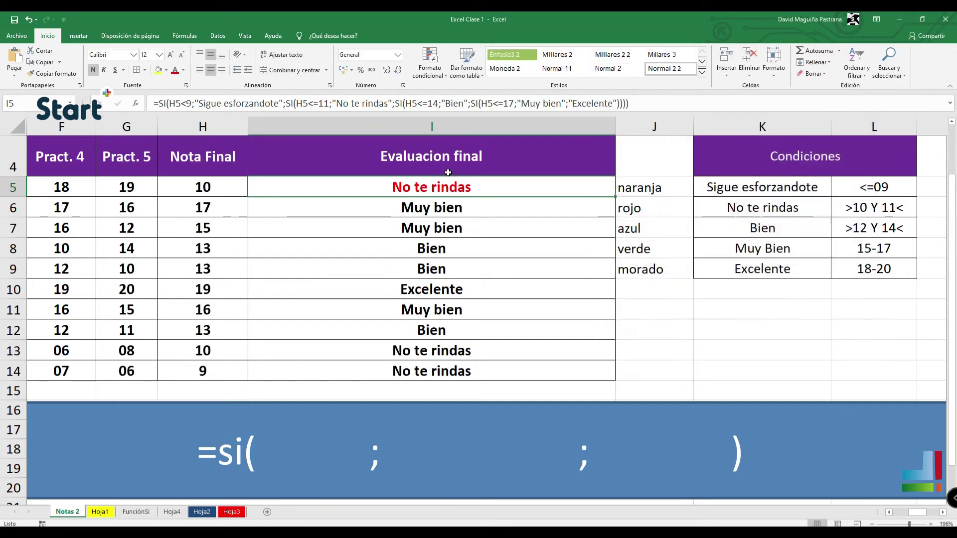
- Change the final grade in H5 to 13 to test the "bien" color rule
double_click(220, 185)
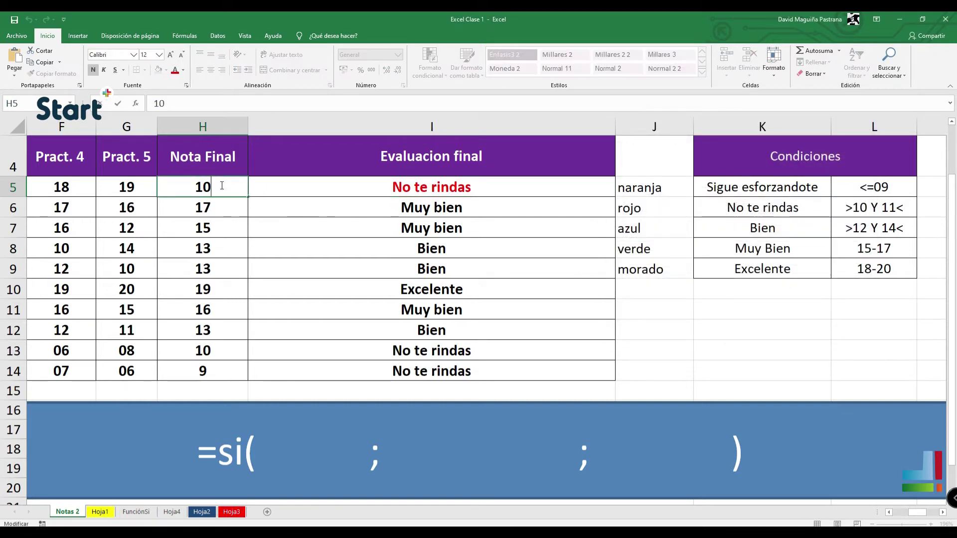
key("BackSpace")
type("3")
key("Return")
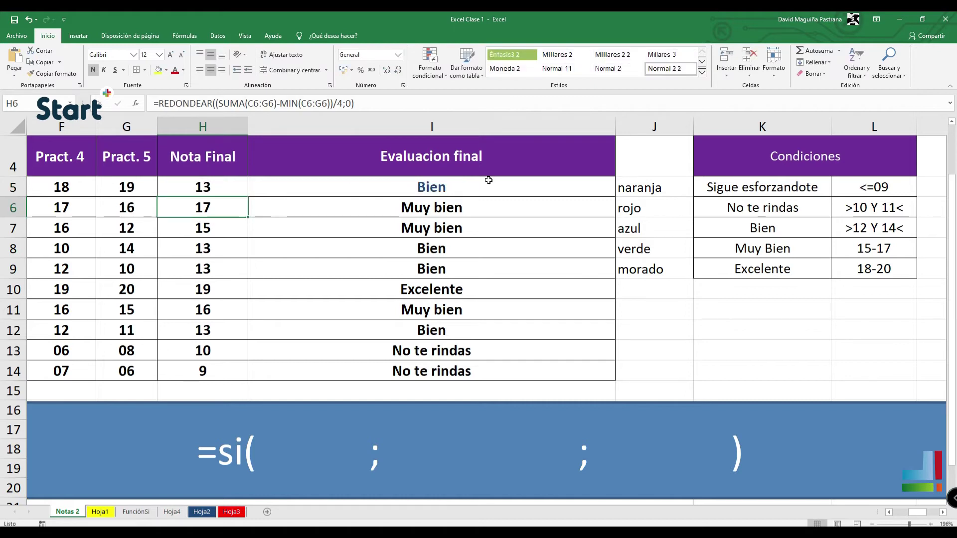
- Add another conditional formatting rule on I5 for a cell value equal to "muy bien"
left_click(519, 187)
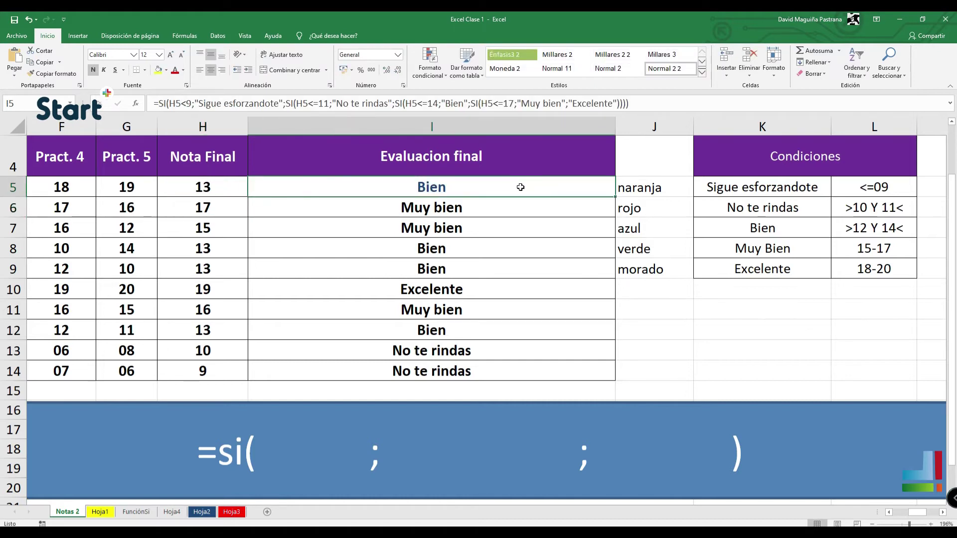
left_click(432, 78)
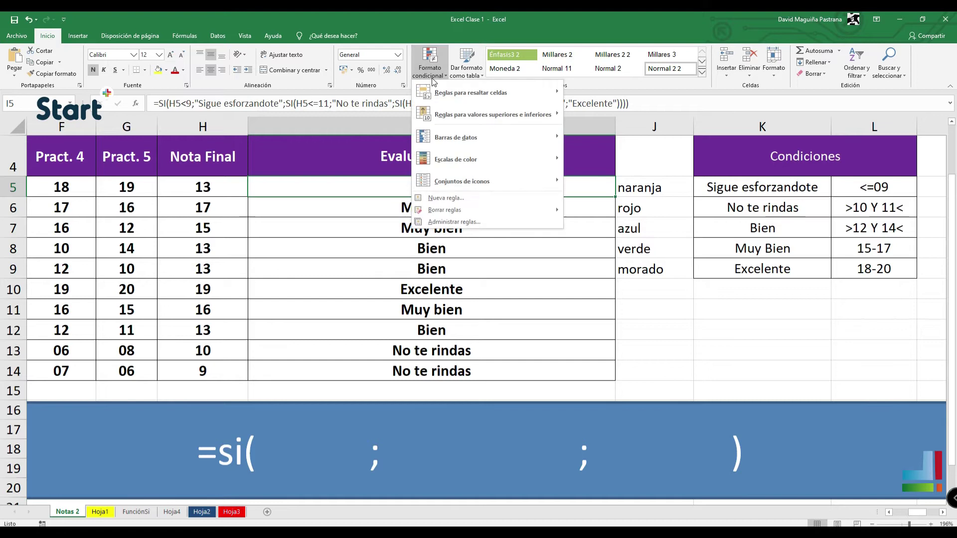
mouse_move(459, 94)
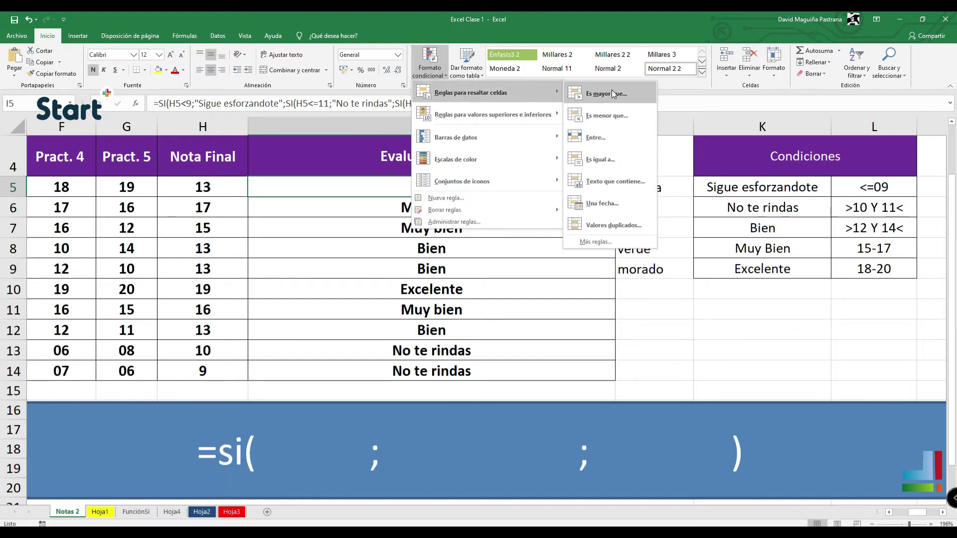
left_click(612, 241)
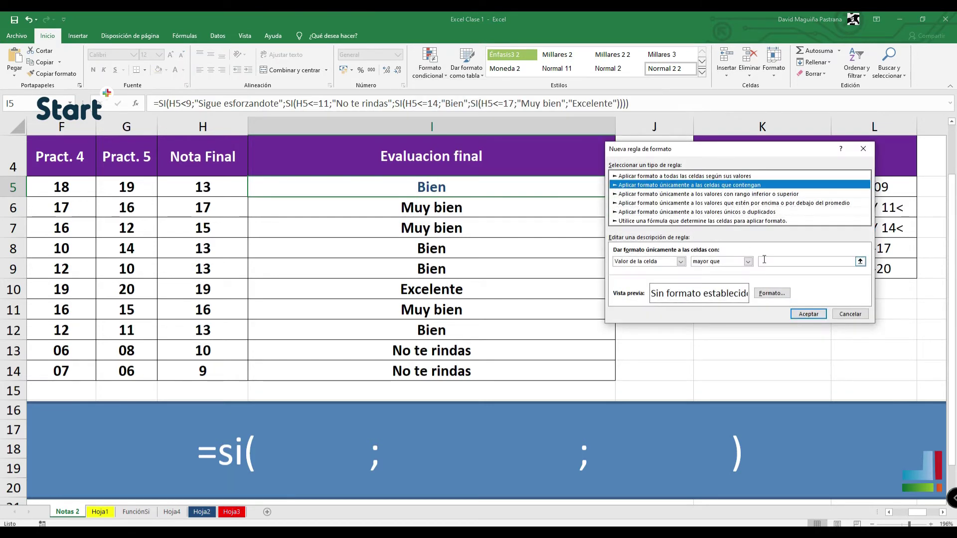
left_click(748, 262)
left_click(729, 284)
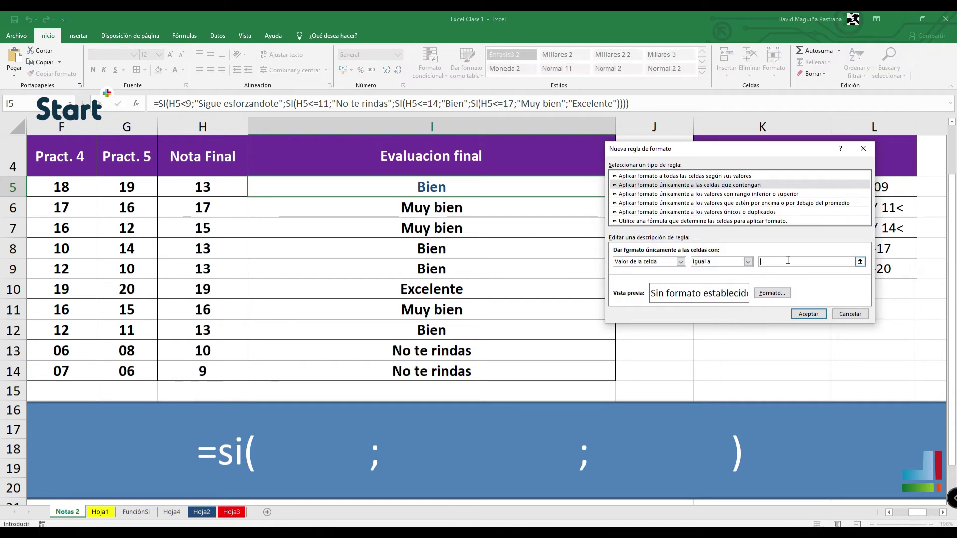
left_click_drag(679, 150, 401, 165)
type("uy bien")
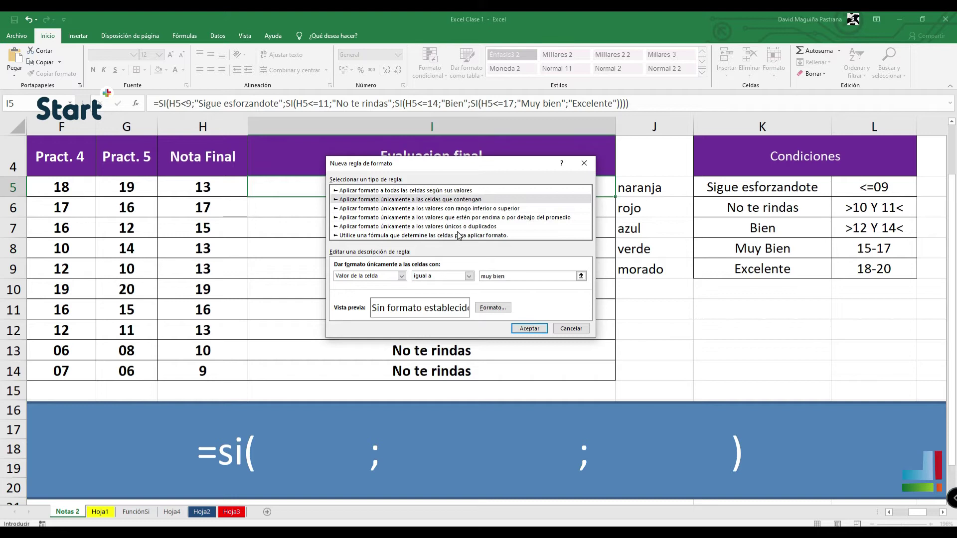
- Give the "muy bien" rule the green theme font color and apply the rule to I5
left_click(482, 304)
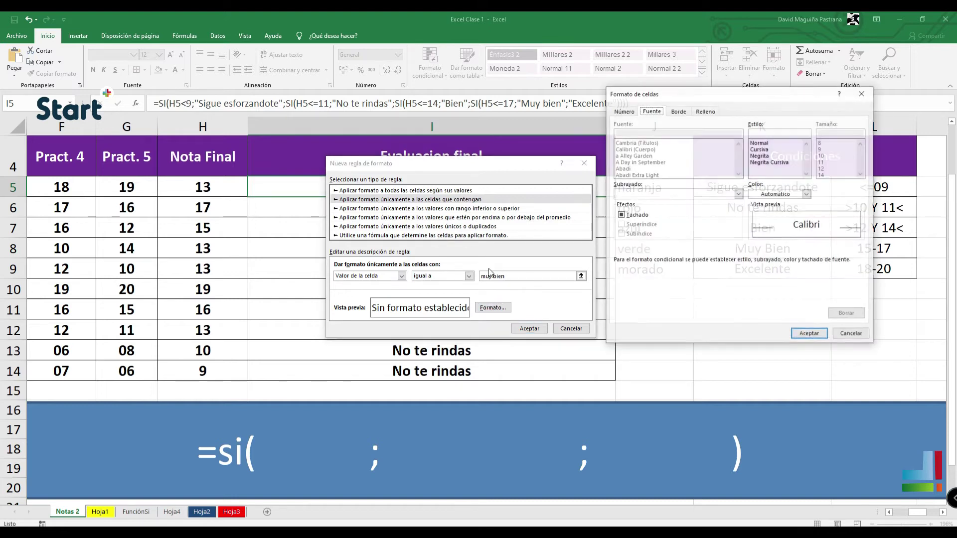
left_click(807, 194)
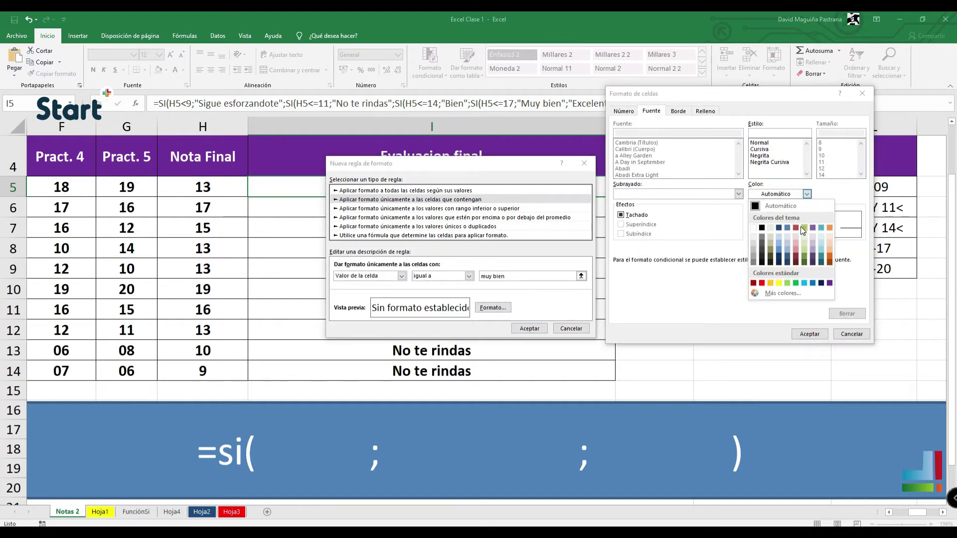
left_click(803, 228)
left_click(811, 335)
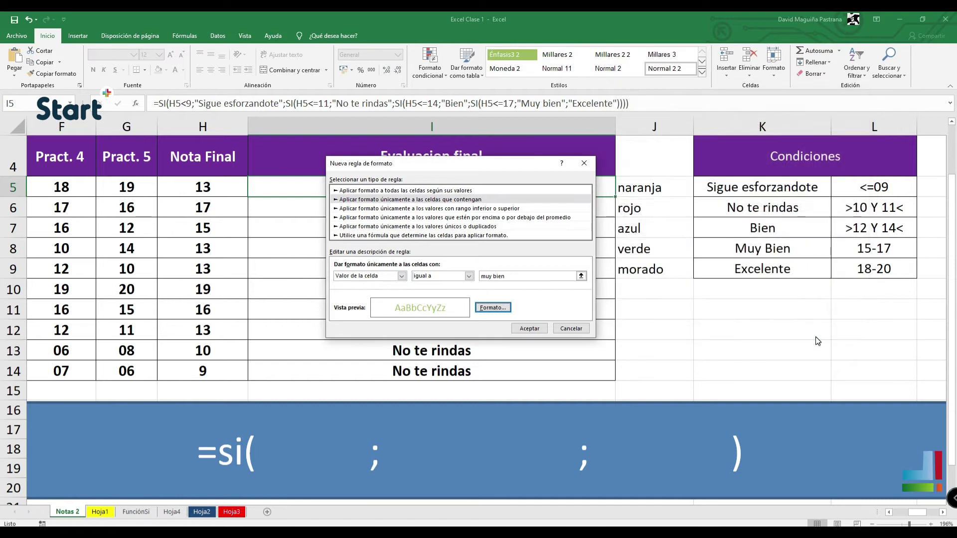
left_click(518, 331)
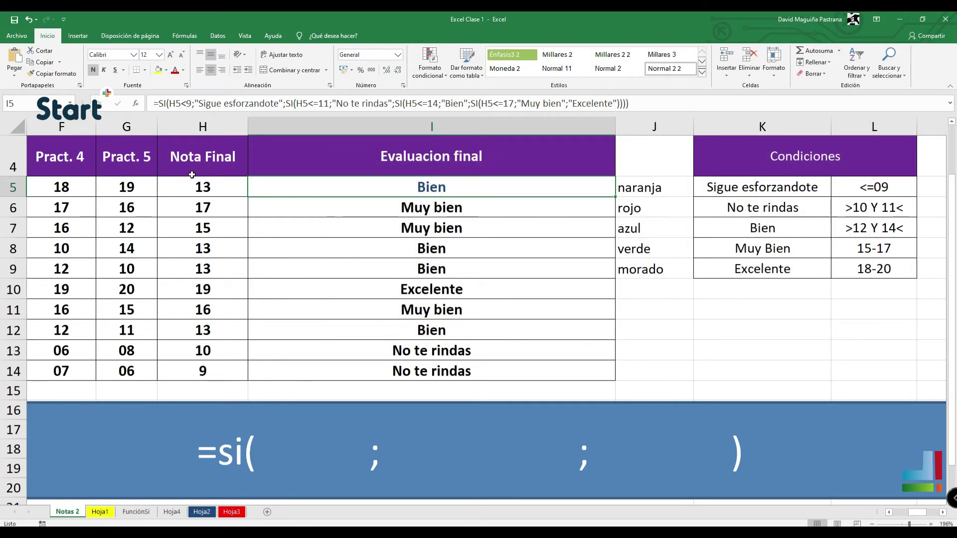
- Change the final grade in H5 to 16 to test the "muy bien" color rule
double_click(203, 185)
key("BackSpace")
type("6")
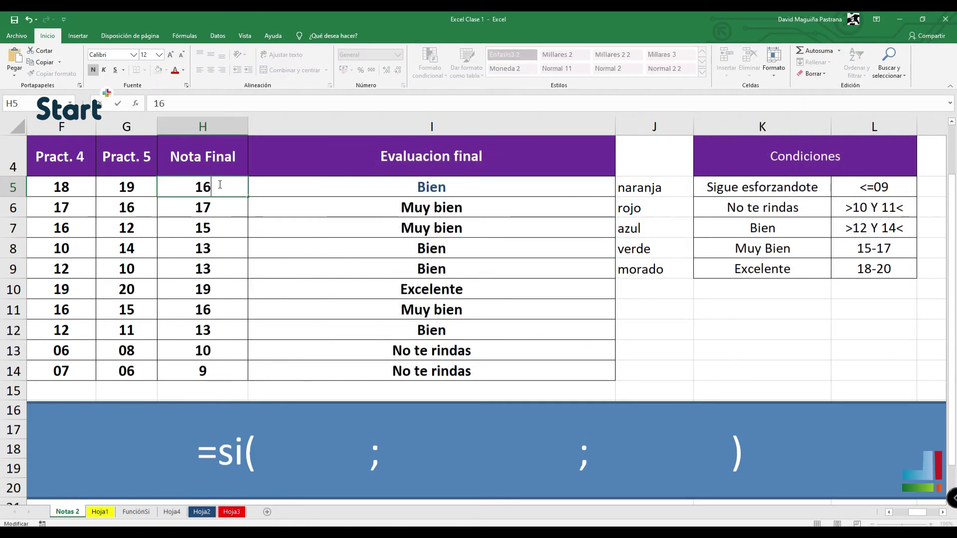
key("Return")
- Add a further conditional formatting rule on I5 for a cell value equal to "Excelente"
left_click(479, 189)
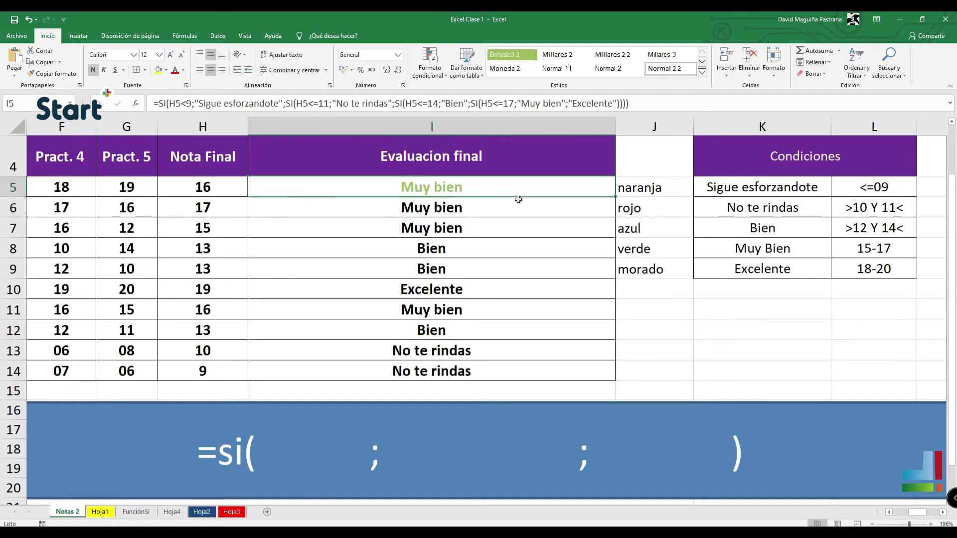
left_click(430, 62)
mouse_move(505, 96)
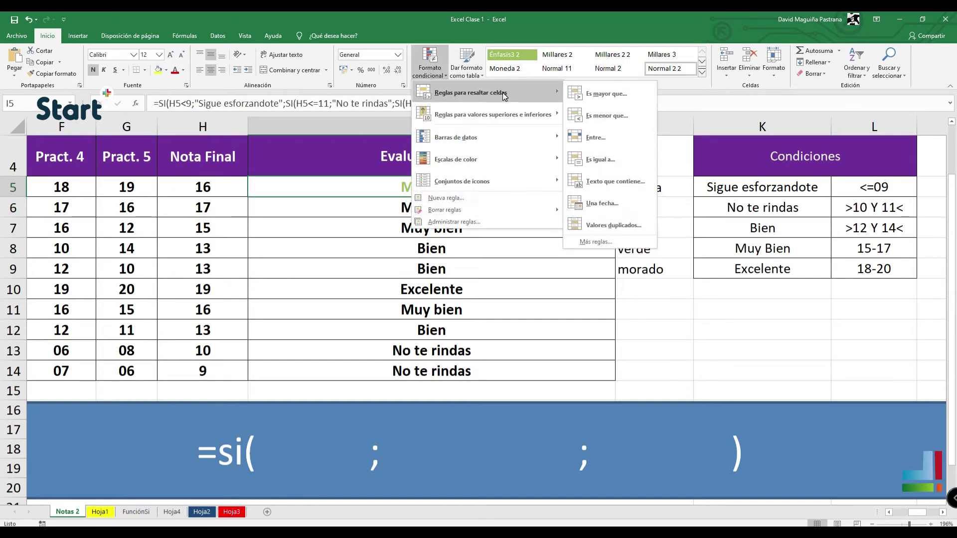
left_click(598, 242)
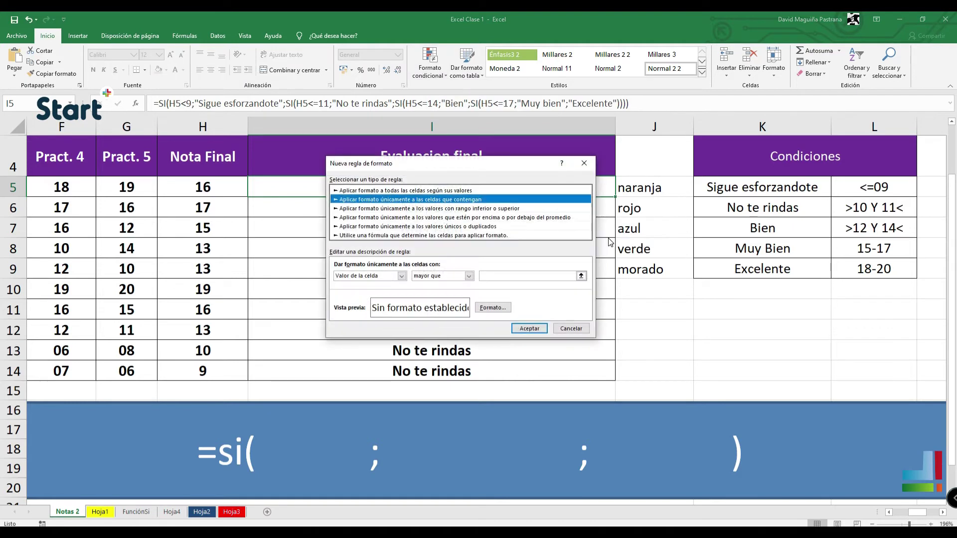
left_click(469, 276)
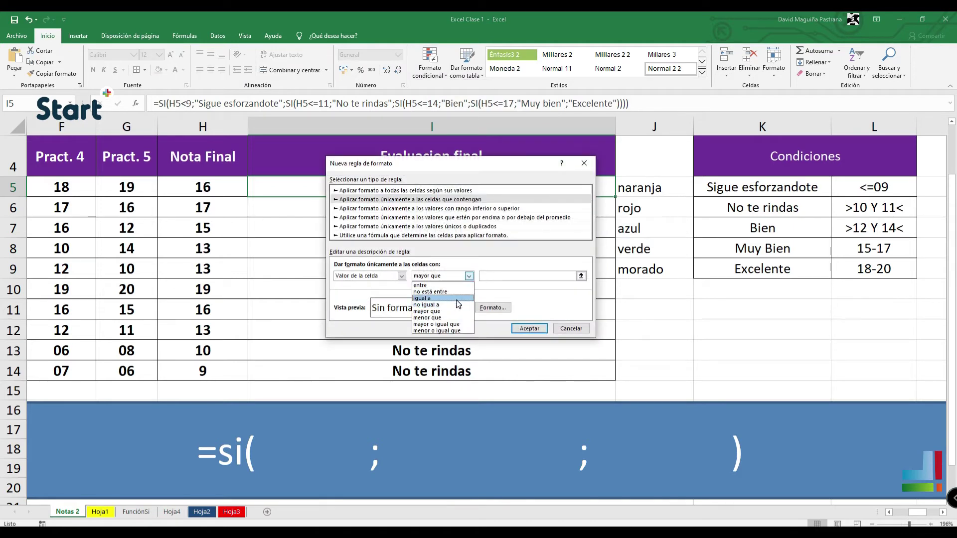
left_click(456, 299)
left_click(514, 276)
type("Excelente")
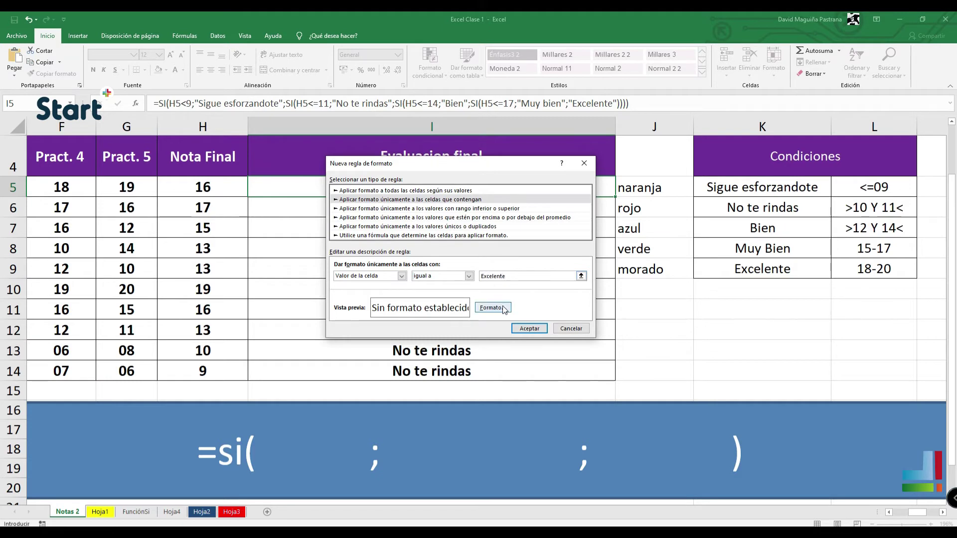
- Give the "Excelente" rule the standard purple font color
left_click(492, 307)
left_click(527, 209)
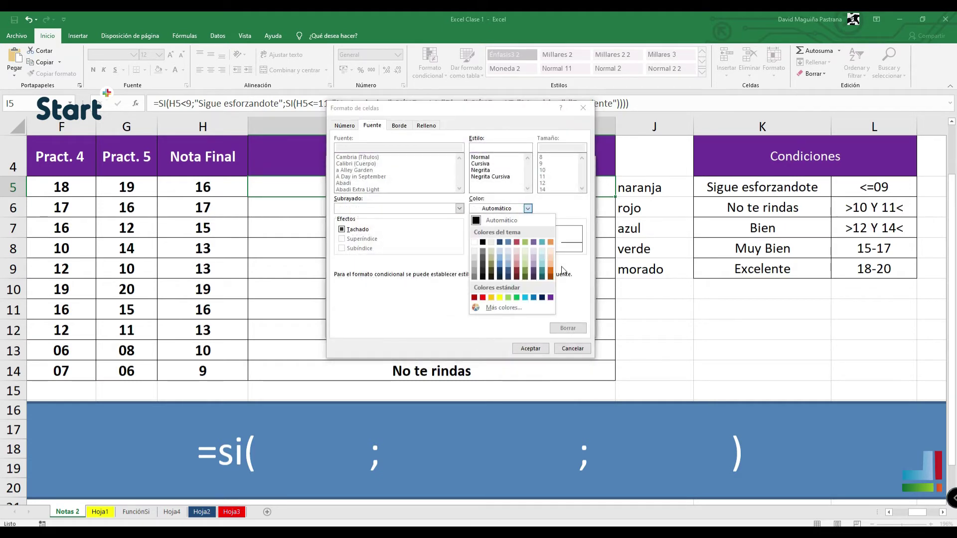
left_click(551, 298)
left_click(531, 348)
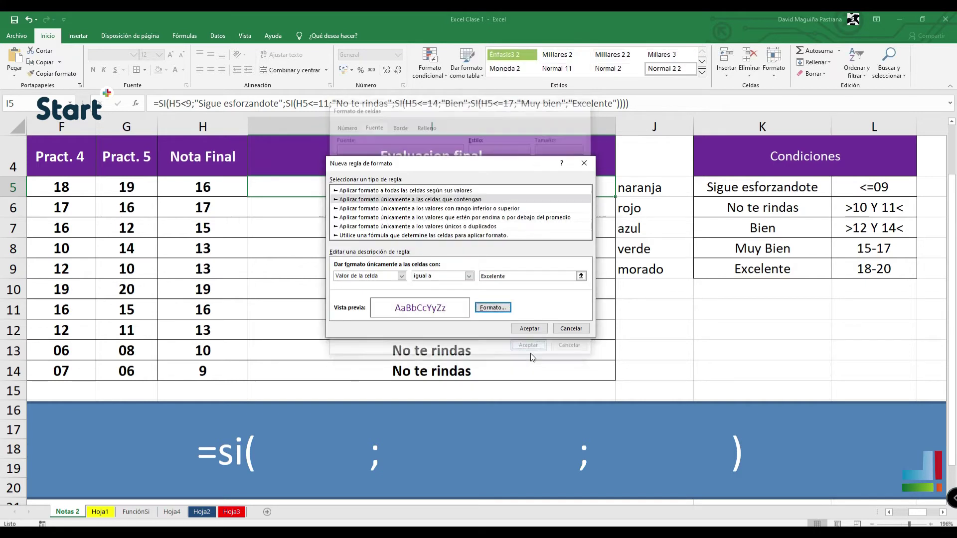
- Make the "Excelente" rule's font bold (Negrita) with strikethrough (Tachado) and a single underline (Simple)
left_click(493, 308)
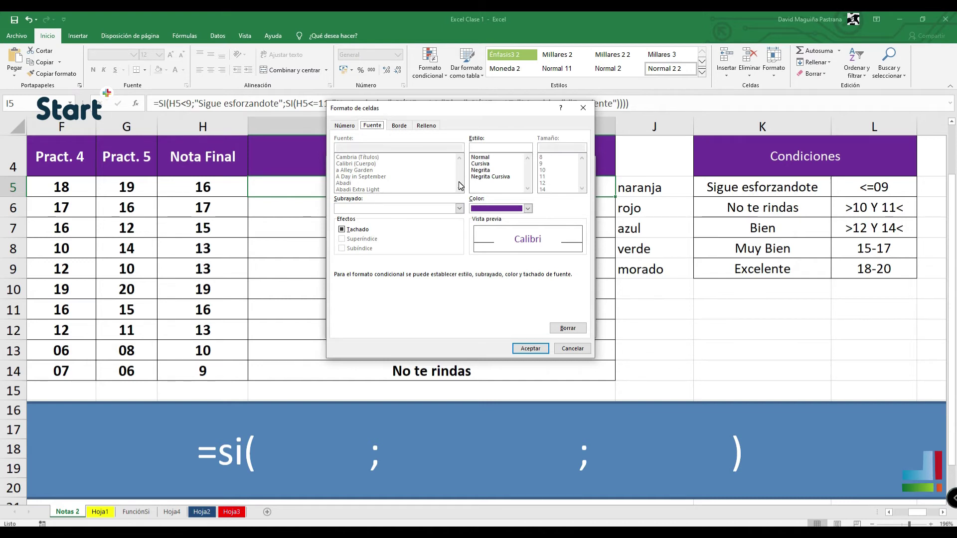
left_click(487, 159)
left_click(486, 164)
left_click(486, 170)
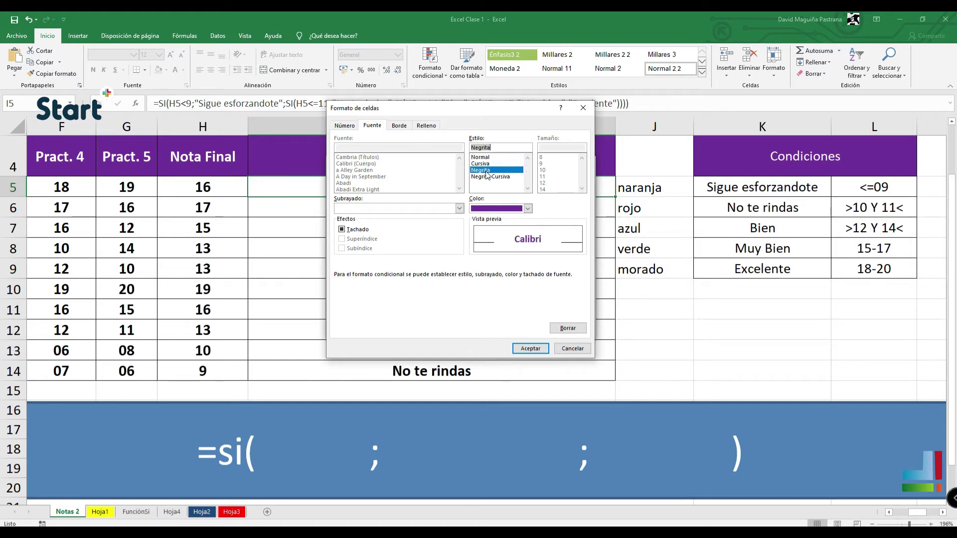
left_click(342, 229)
left_click(459, 208)
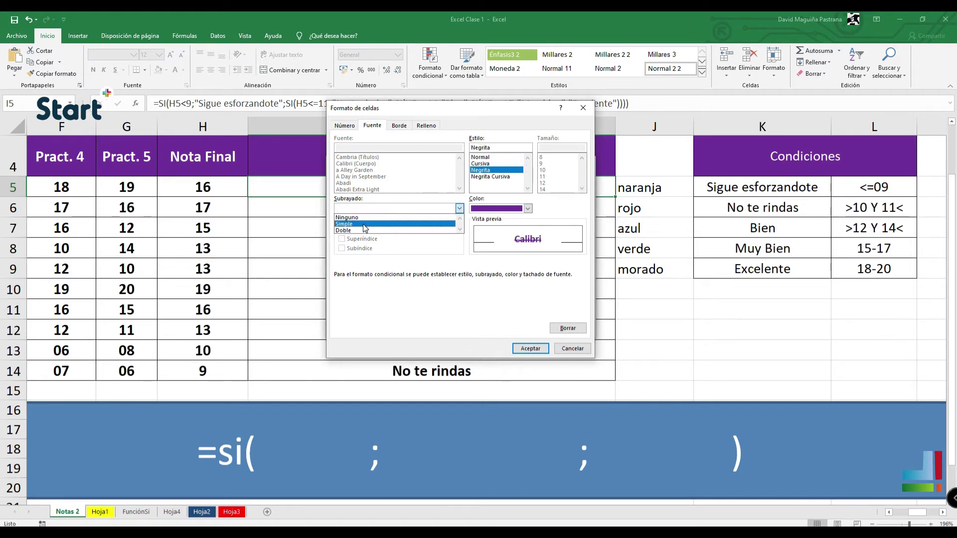
left_click(424, 220)
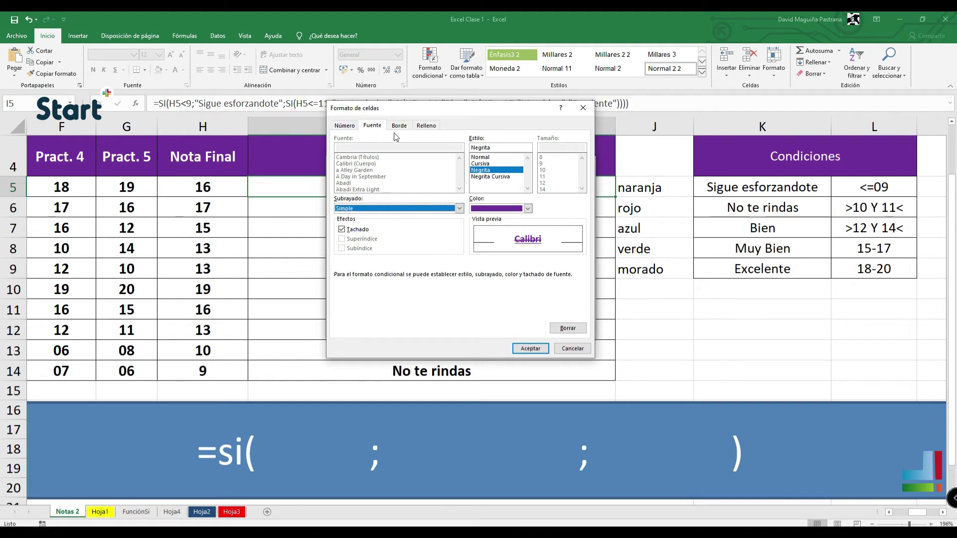
- Add a light gray background fill to the "Excelente" rule and apply the rule to I5
left_click(426, 126)
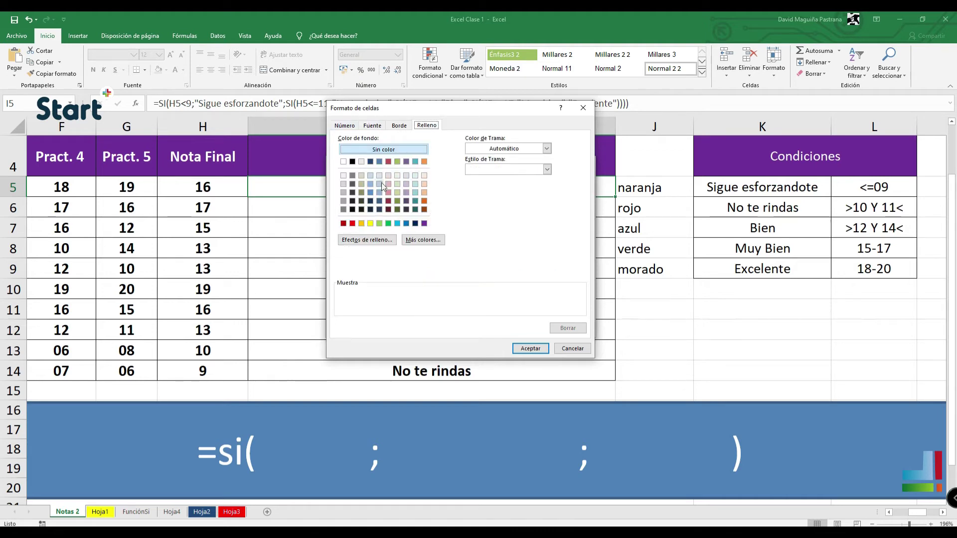
left_click(342, 183)
left_click(545, 349)
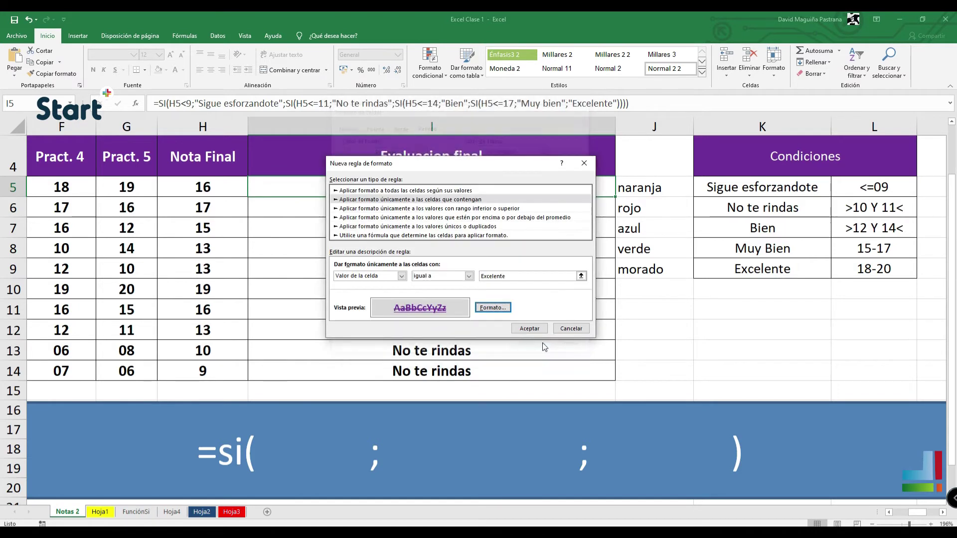
left_click(521, 328)
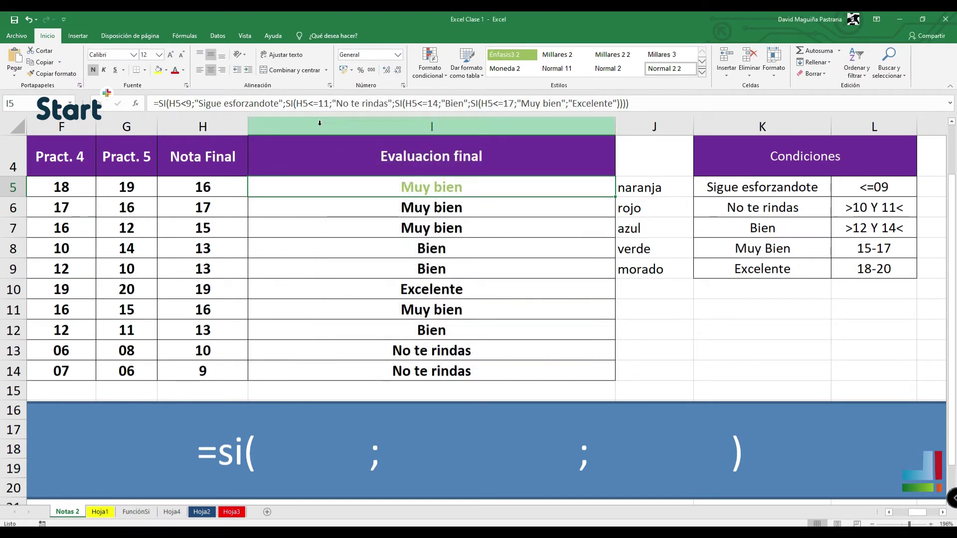
- Set the final grade in H5 to 18
double_click(230, 181)
key("BackSpace")
type("8")
key("Return")
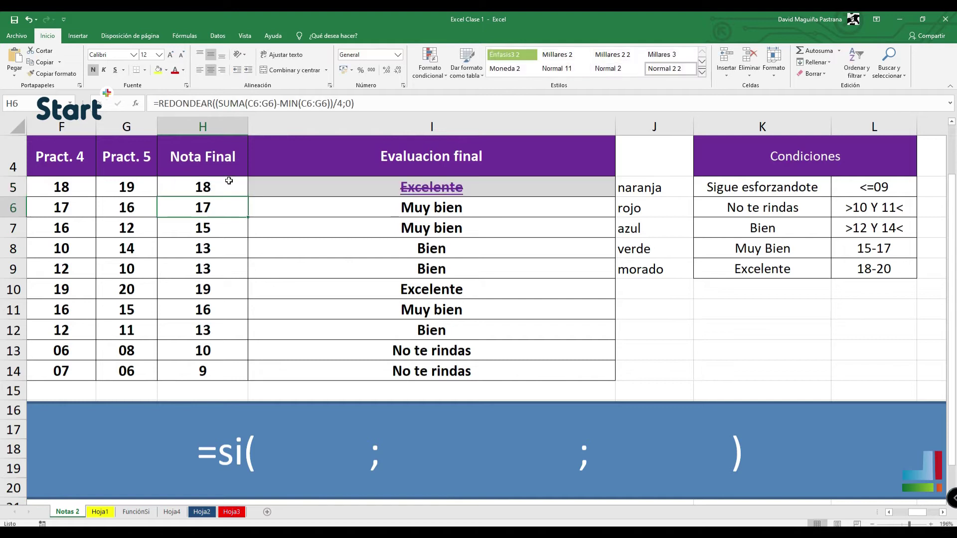
- Fill the formula and conditional formatting of I5 down through I14
left_click(500, 212)
left_click(551, 193)
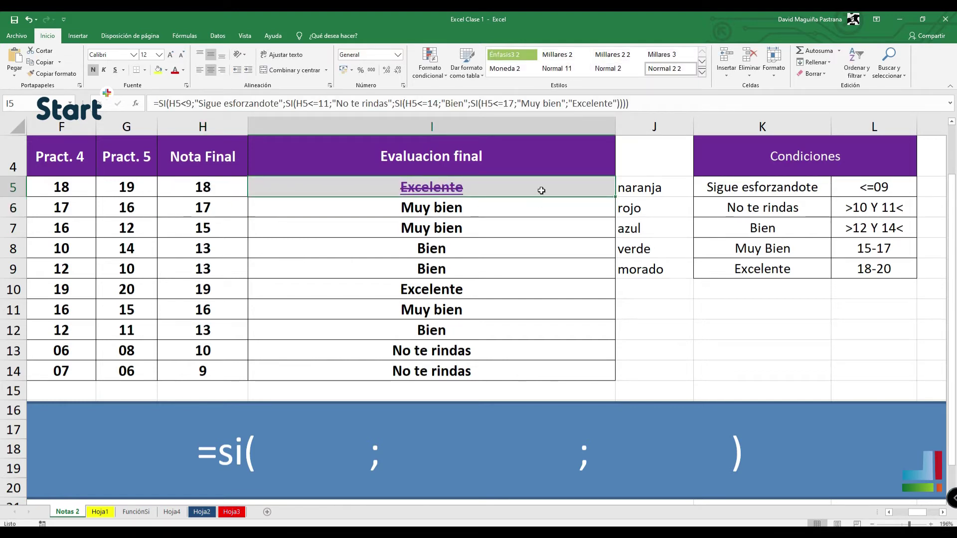
left_click_drag(614, 198, 624, 380)
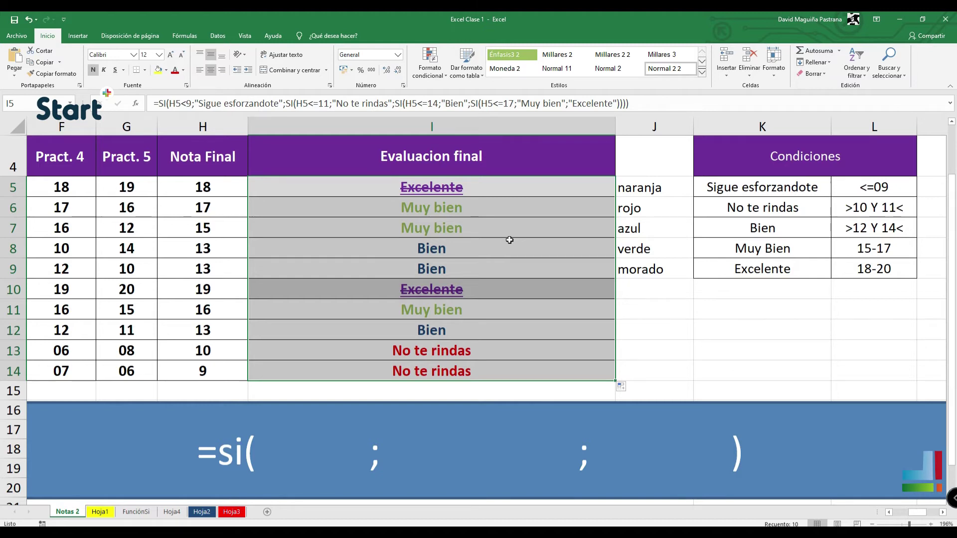
left_click(528, 193)
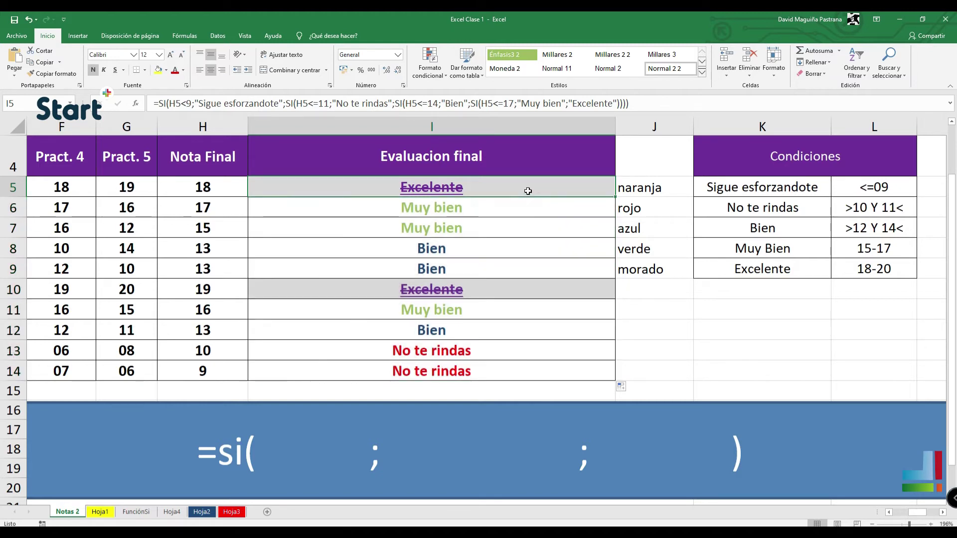
double_click(215, 251)
key("Escape")
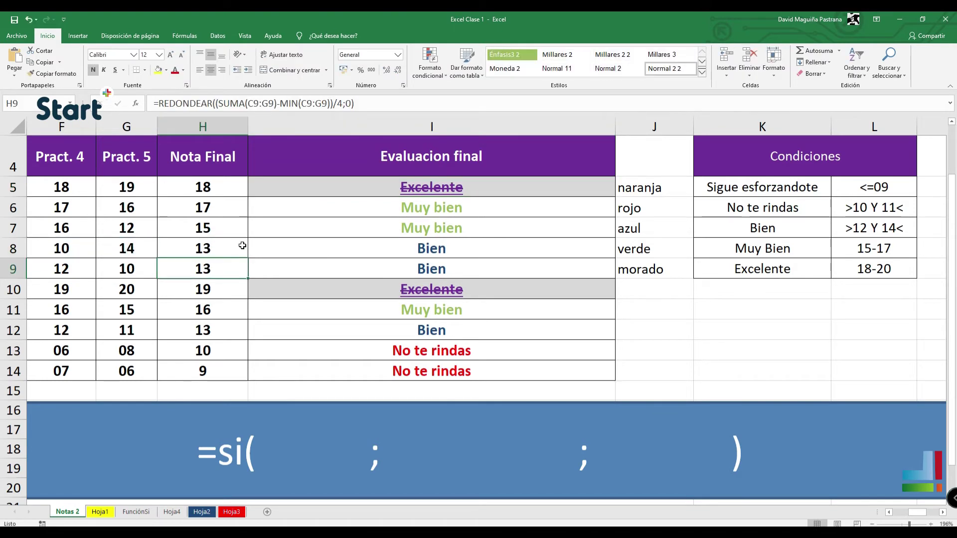
double_click(243, 246)
left_click(389, 249)
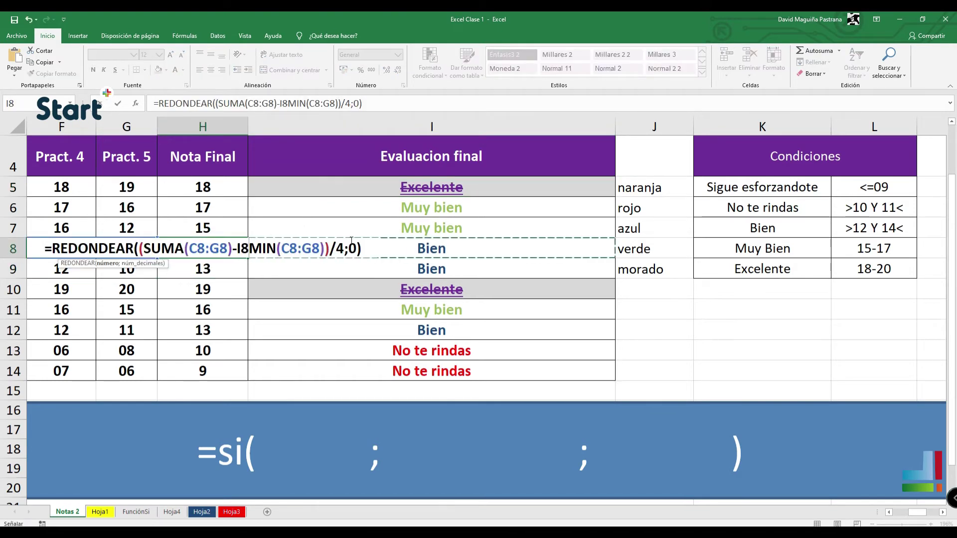
key("Return")
- Replace the formula in H8 with the grade 10 and check the comment in I8
left_click(232, 244)
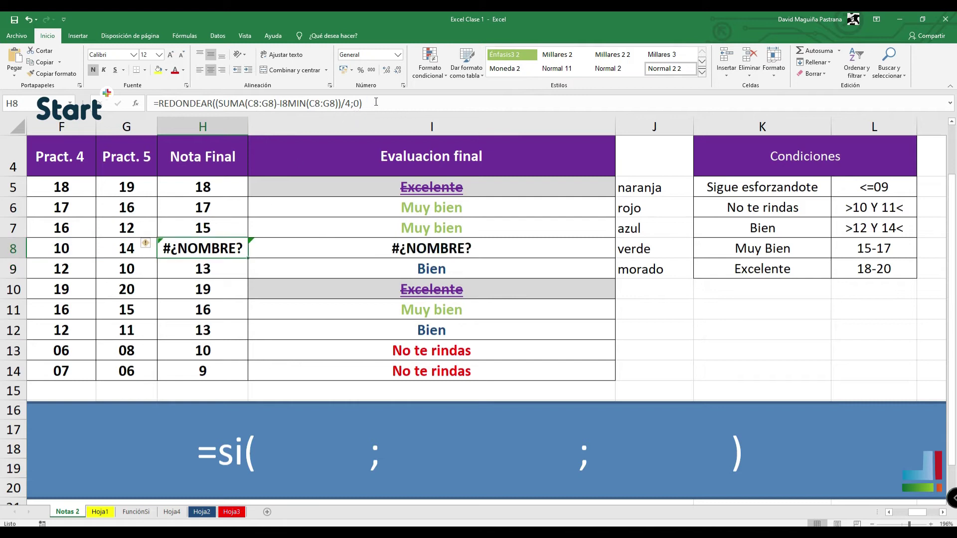
type("10")
key("Return")
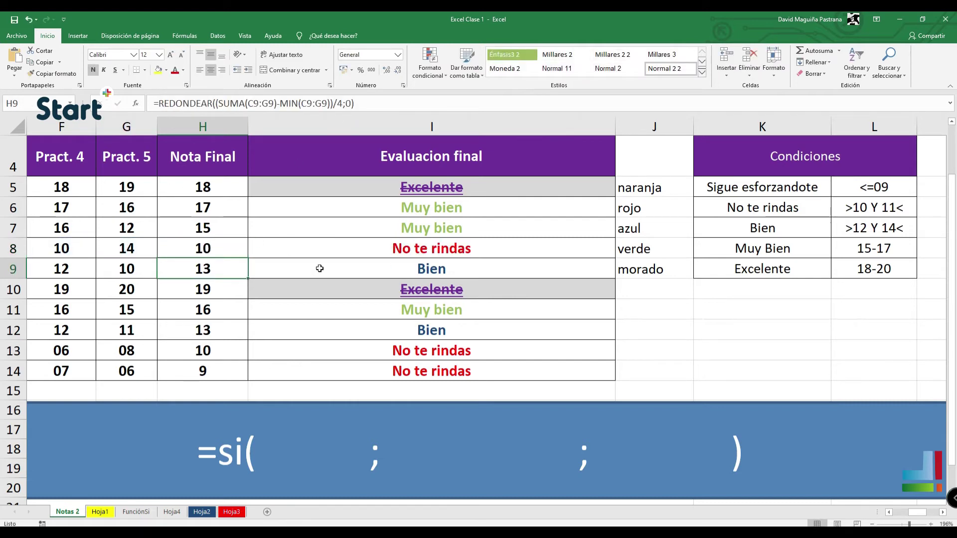
left_click(237, 251)
left_click(454, 247)
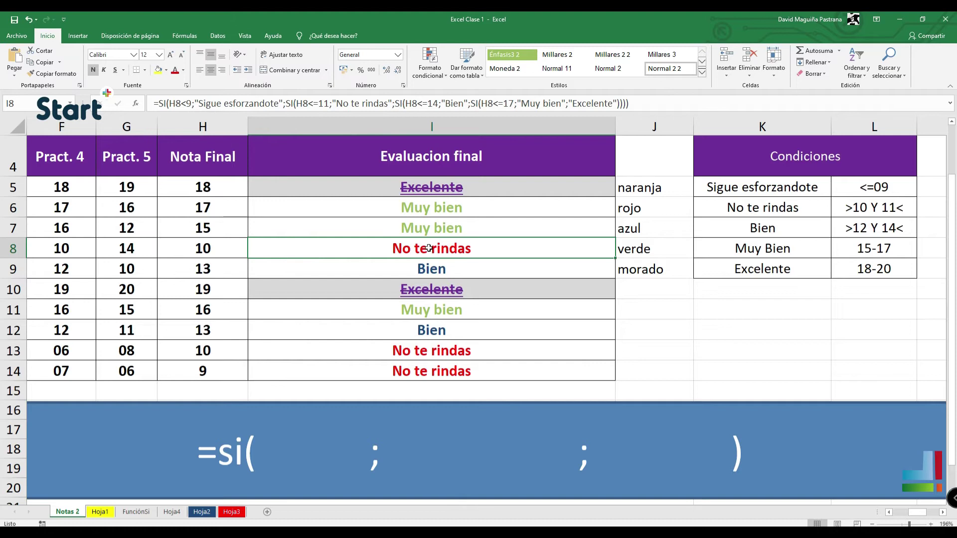
- Set the final grade in H8 to 16
left_click(217, 248)
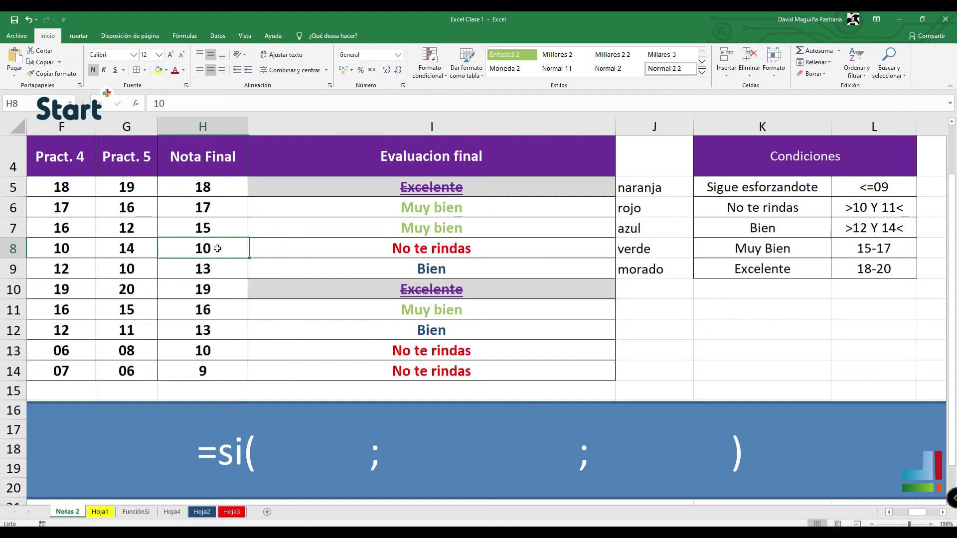
double_click(218, 248)
key("BackSpace")
type("6")
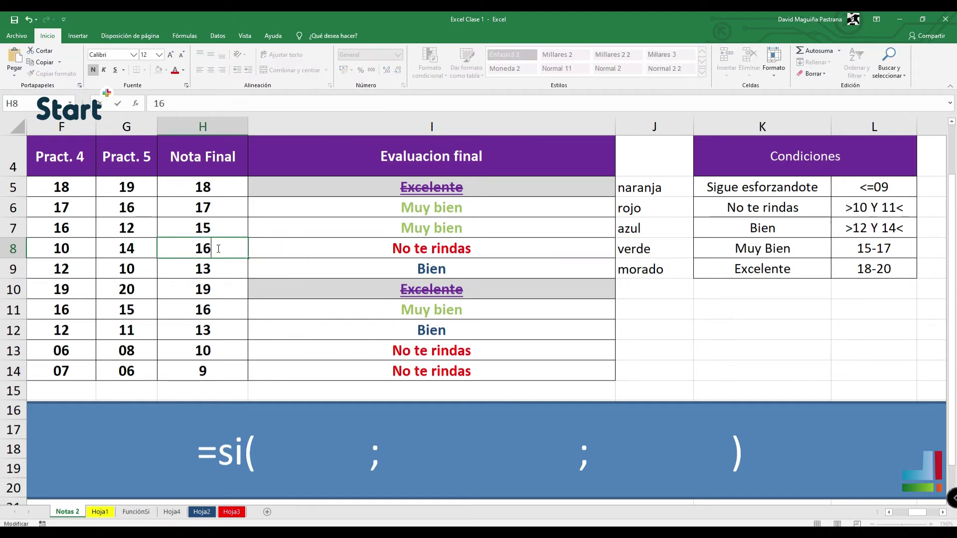
key("Return")
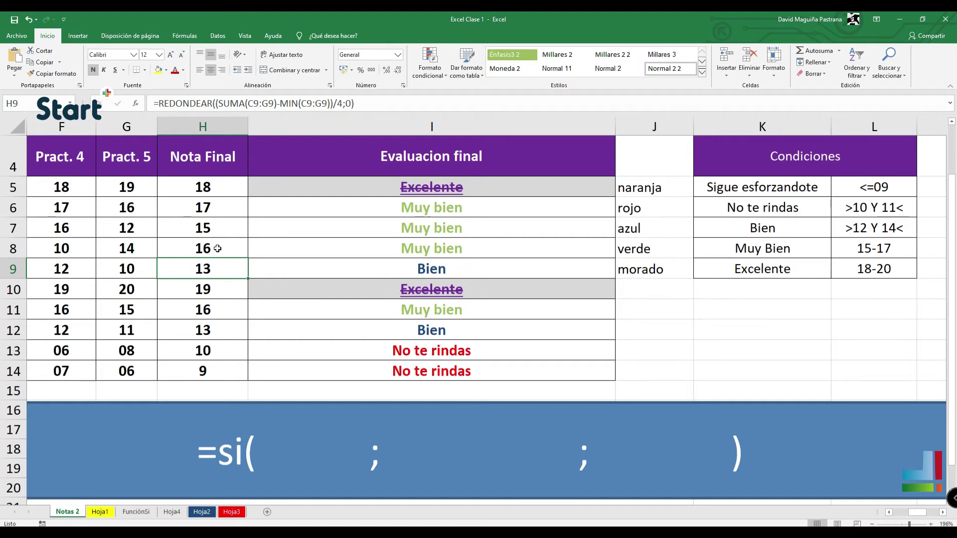
- Move the blue "=si(" rectangle away from the summary cells so that it starts at column I
scroll(228, 267, "down", 1)
scroll(228, 269, "up", 1)
scroll(441, 296, "up", 1)
scroll(440, 296, "down", 1)
left_click(889, 513)
left_click(890, 514)
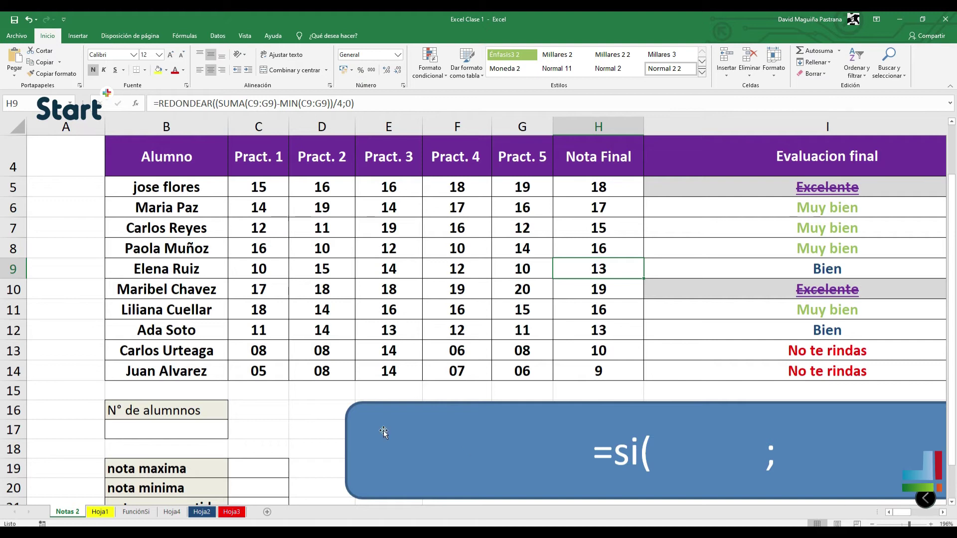
scroll(299, 412, "down", 1)
left_click(354, 399)
mouse_move(354, 399)
left_mouse_down()
mouse_move(414, 403)
mouse_move(647, 463)
left_mouse_up()
- Define the workbook-level name FINAL for the final grades in H5:H14
scroll(356, 365, "up", 1)
scroll(356, 364, "down", 1)
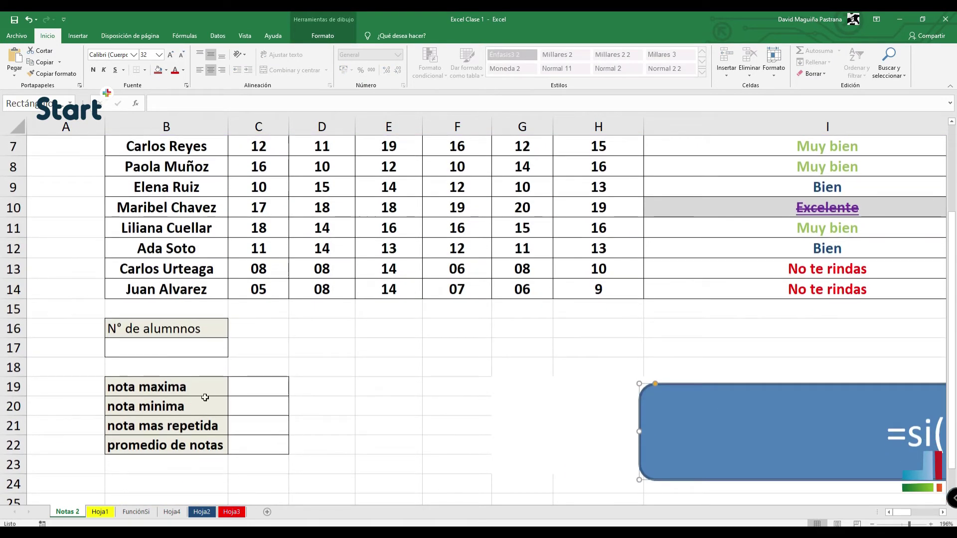
scroll(248, 435, "up", 2)
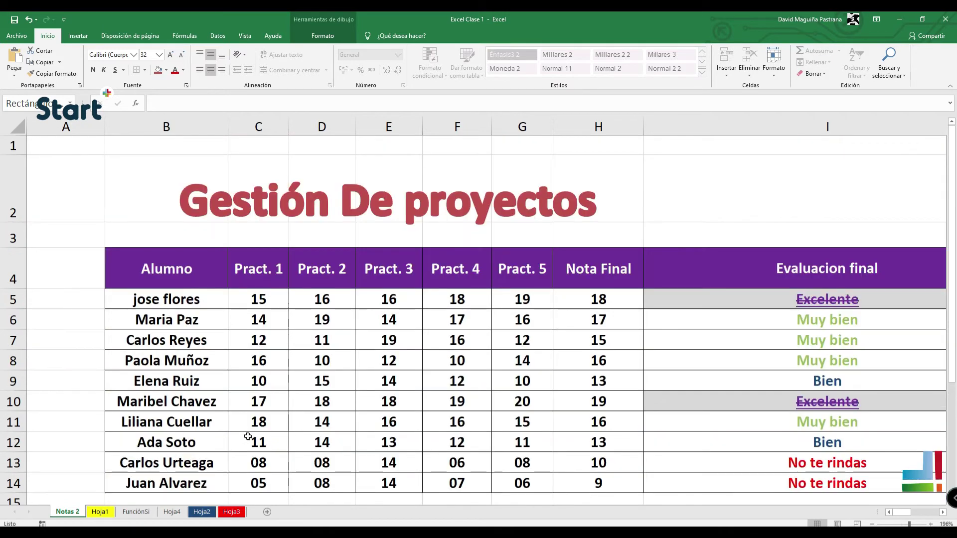
scroll(247, 436, "down", 1)
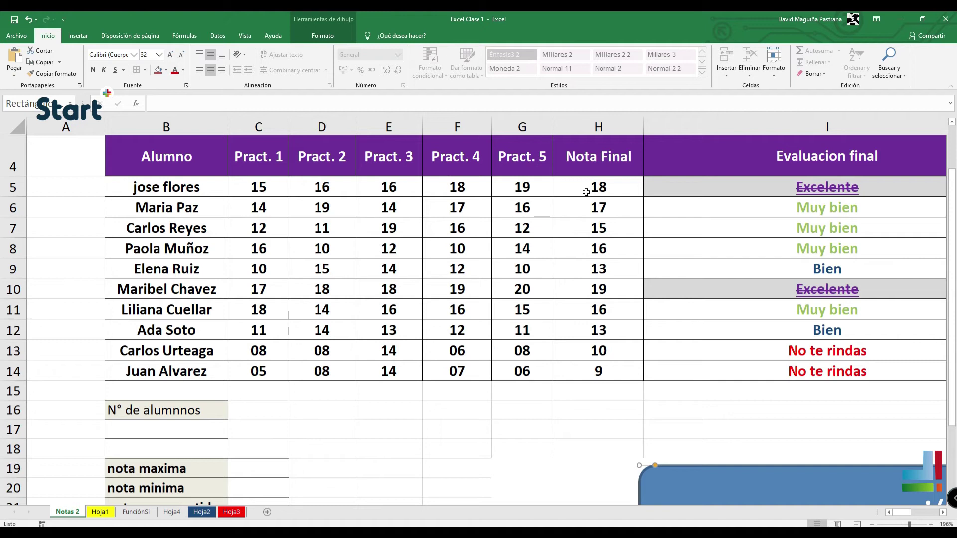
mouse_move(588, 188)
left_mouse_down()
mouse_move(598, 187)
mouse_move(617, 367)
left_mouse_up()
right_click(606, 278)
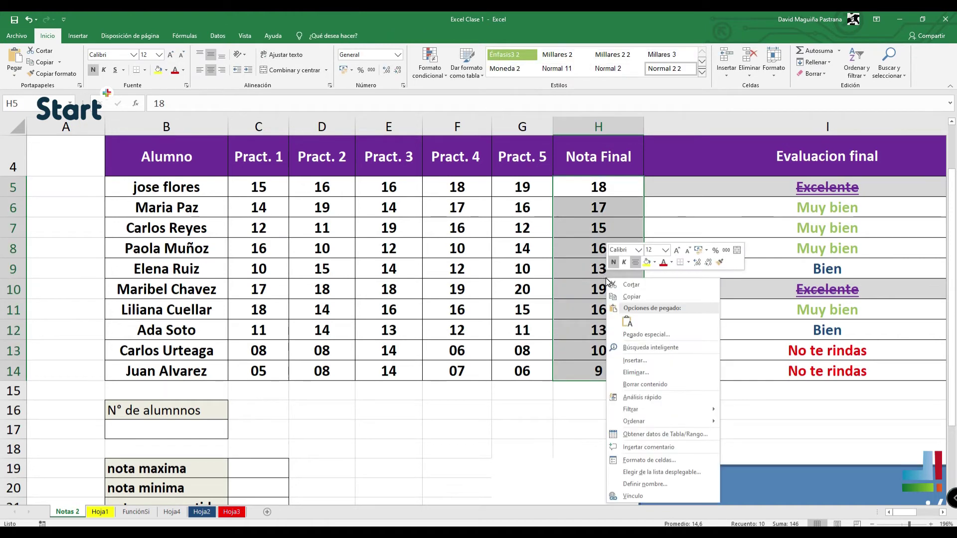
mouse_move(663, 409)
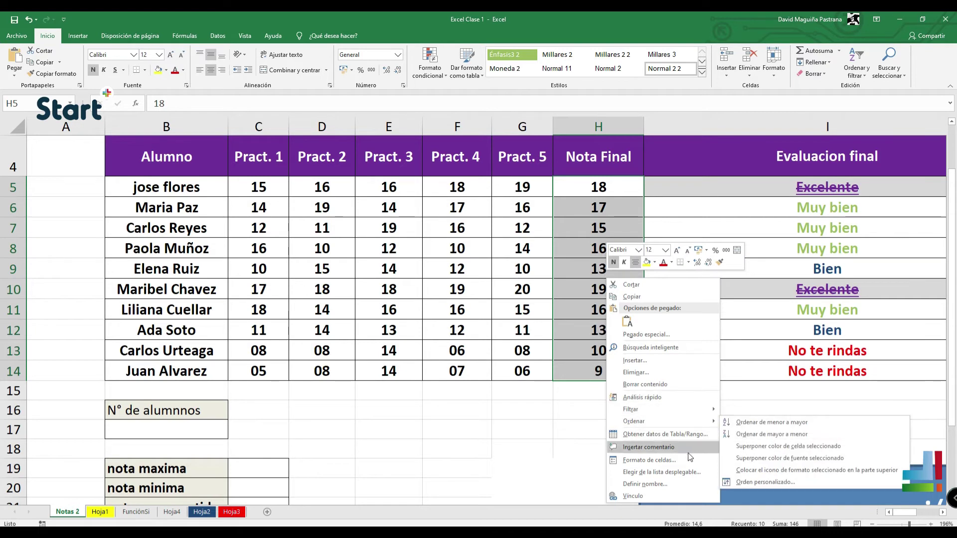
left_click(659, 484)
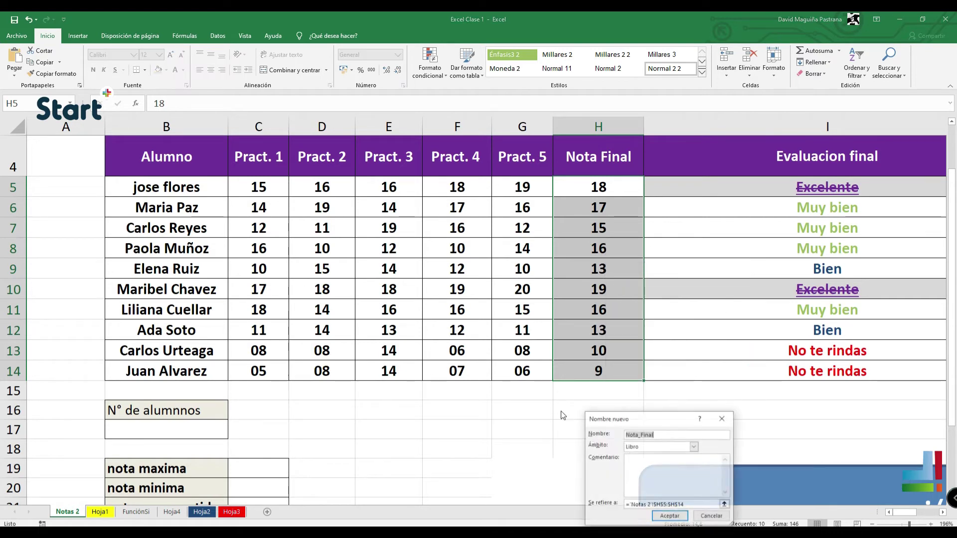
left_click_drag(585, 419, 581, 276)
type("NO")
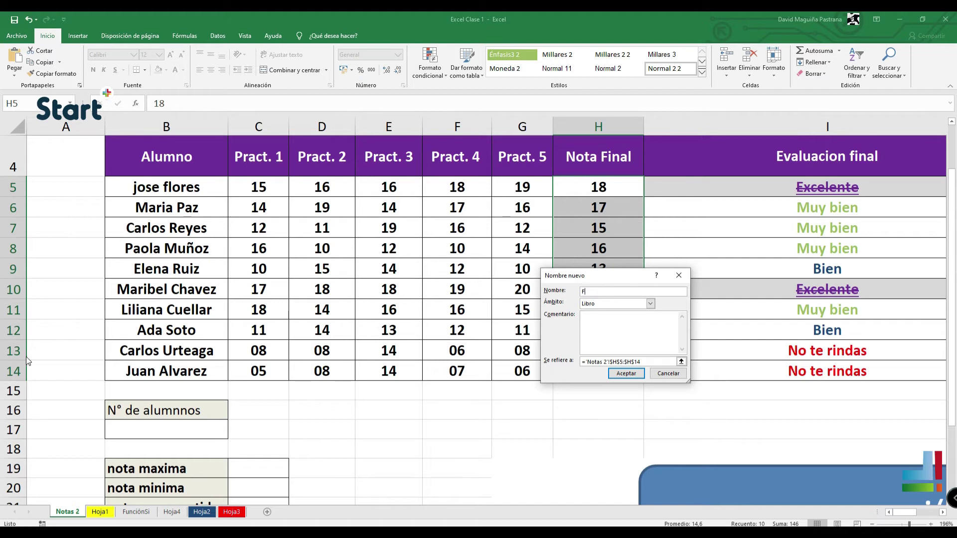
left_click(626, 373)
- Define the workbook-level name AL for the student list in B5:B14
scroll(338, 359, "down", 1)
left_click(195, 355)
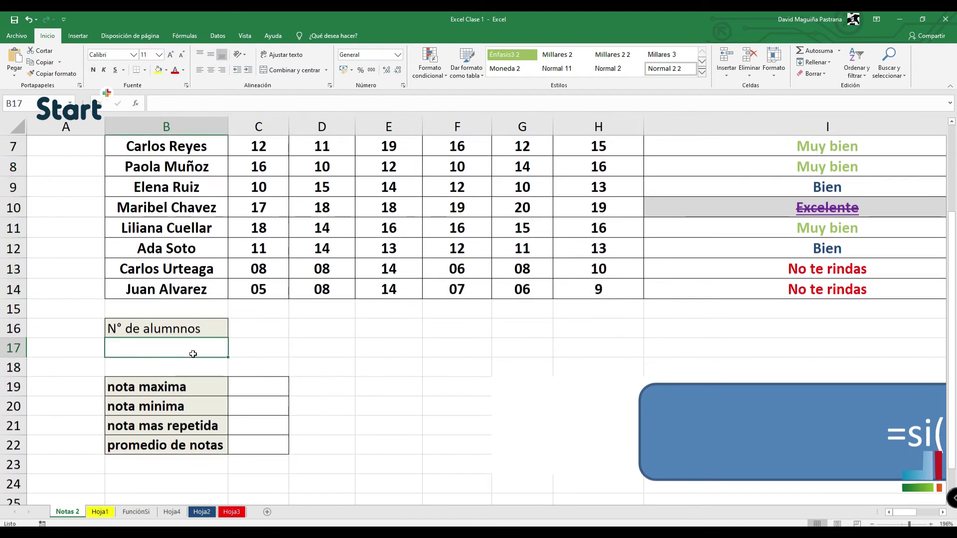
scroll(192, 363, "up", 2)
scroll(166, 214, "down", 1)
left_click_drag(166, 192, 175, 369)
right_click(180, 374)
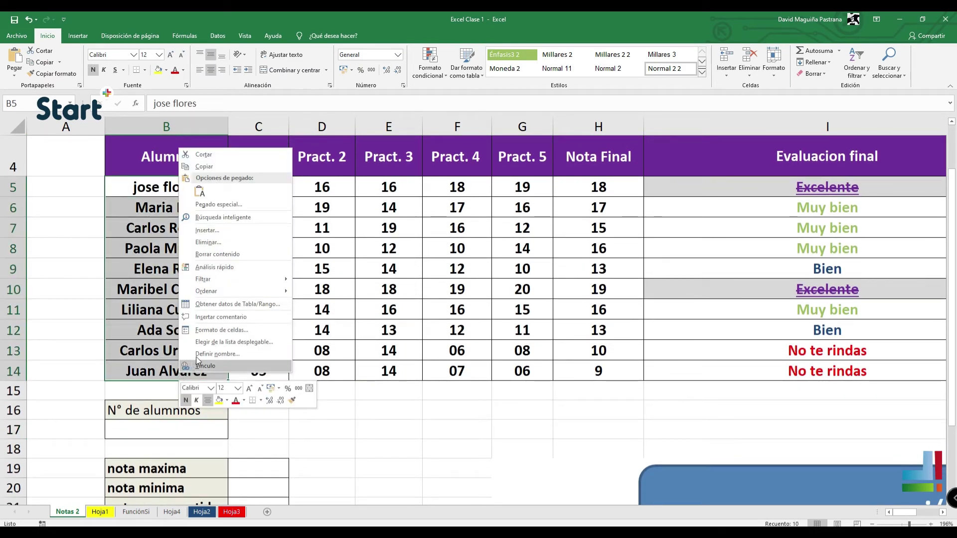
left_click(235, 353)
type("al")
key("BackSpace")
key("BackSpace")
type("Al")
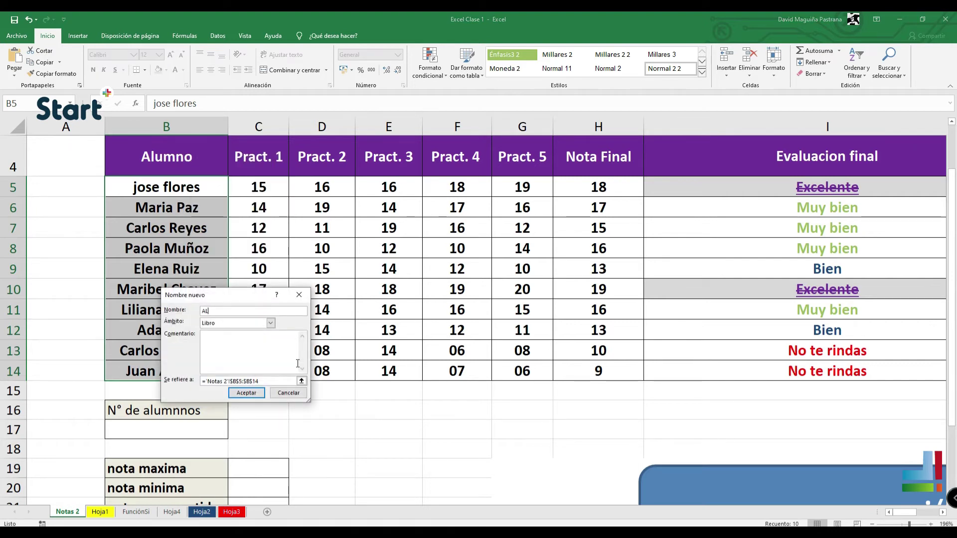
left_click(247, 393)
- Count the students in B17 with the formula =CONTARA(AL)
scroll(252, 387, "down", 1)
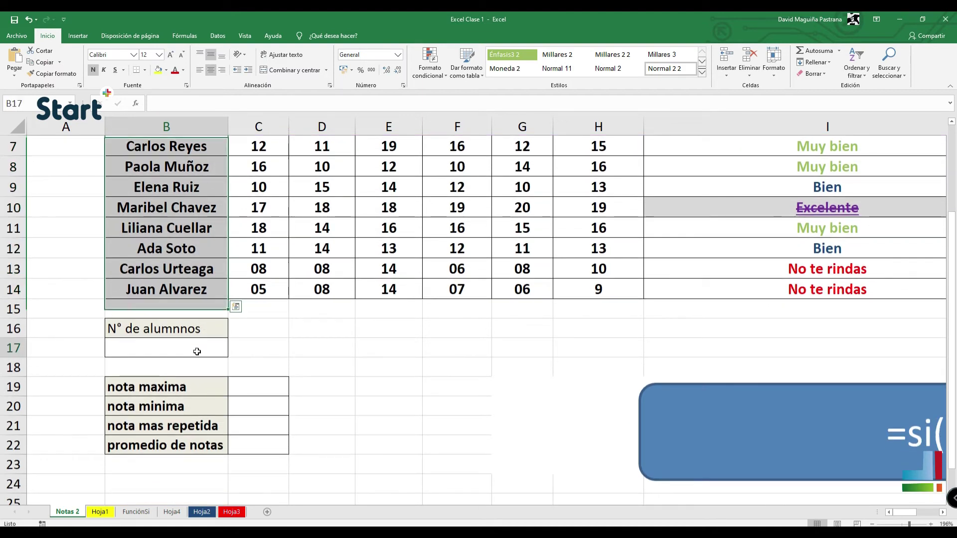
left_click(197, 351)
type("=")
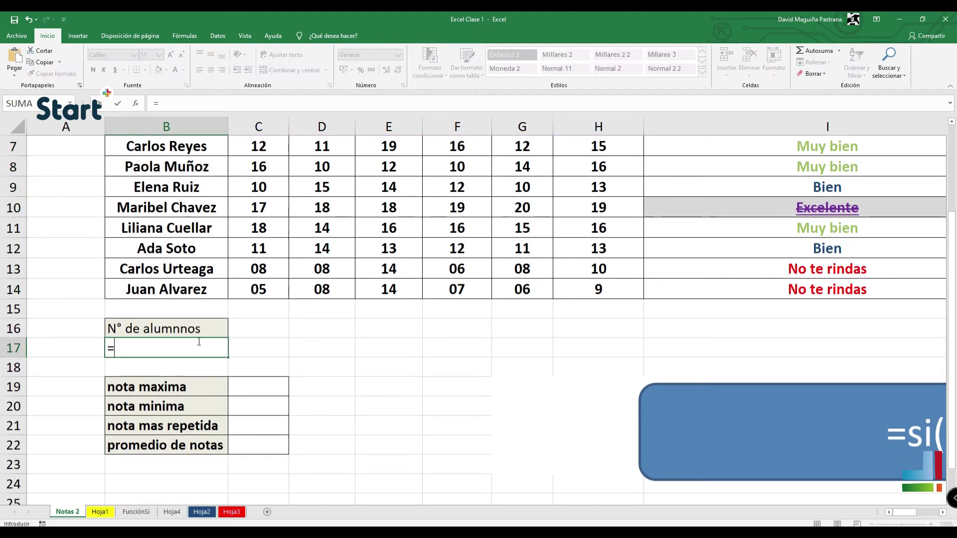
type("CONTARA(AL")
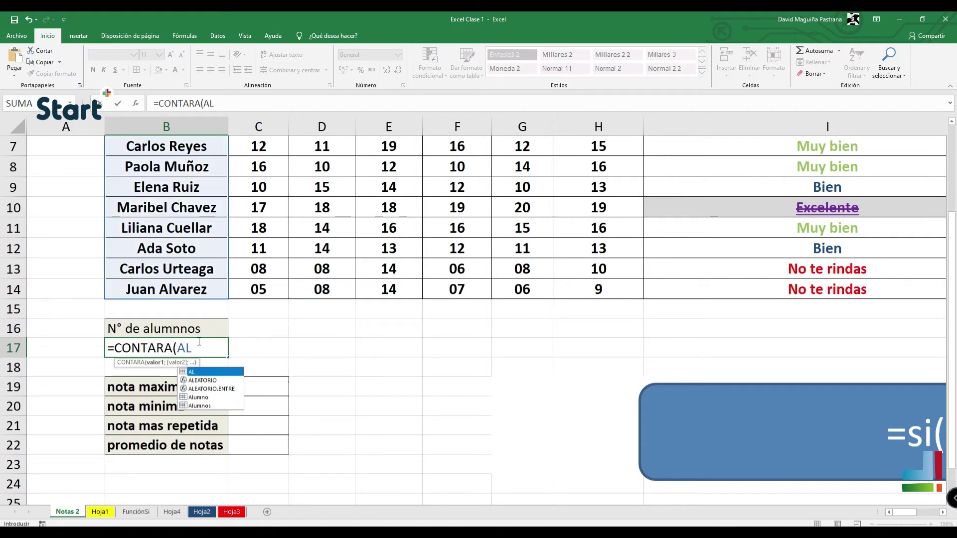
type(")")
key("Return")
- Calculate the highest grade (nota maxima) in C19 with the formula =MAX(FINAL)
left_click(269, 384)
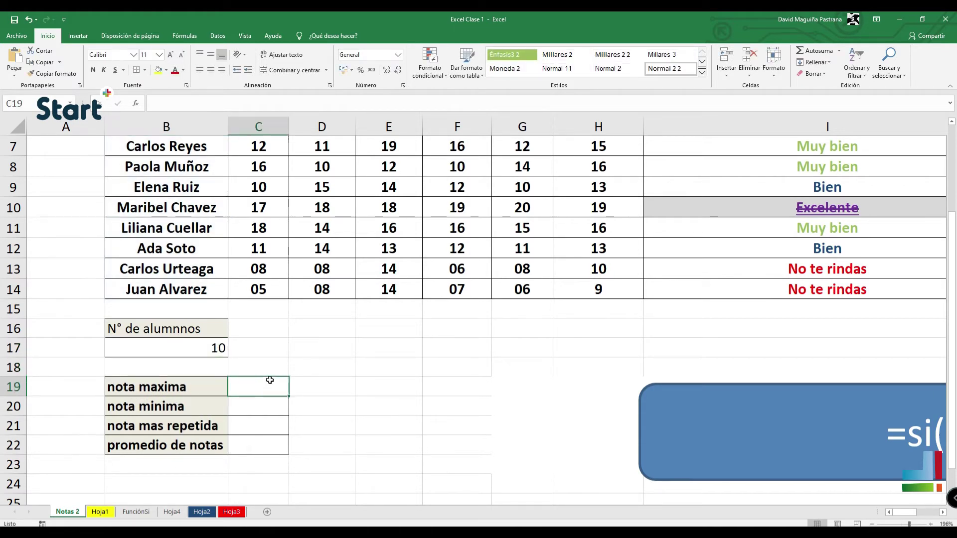
type("=")
key("BackSpace")
type("=SI")
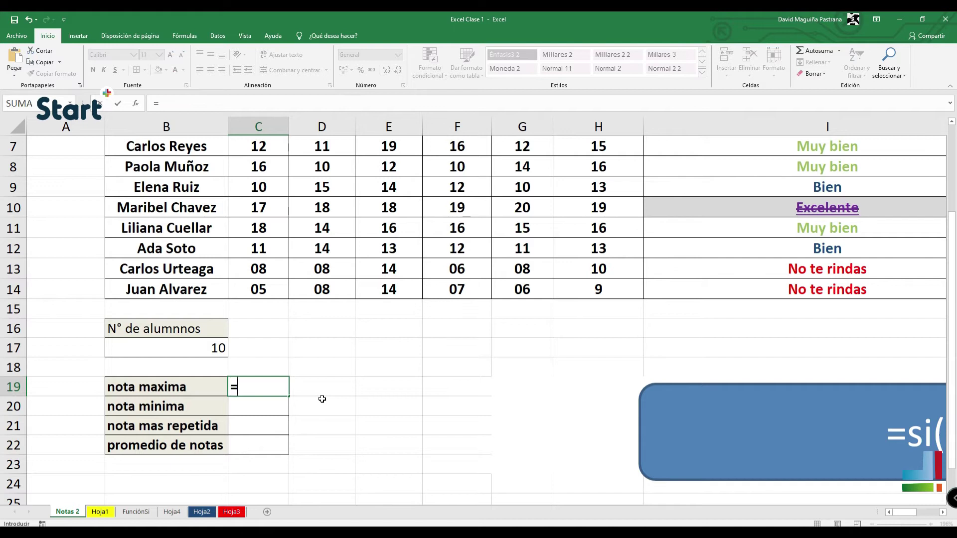
key("BackSpace")
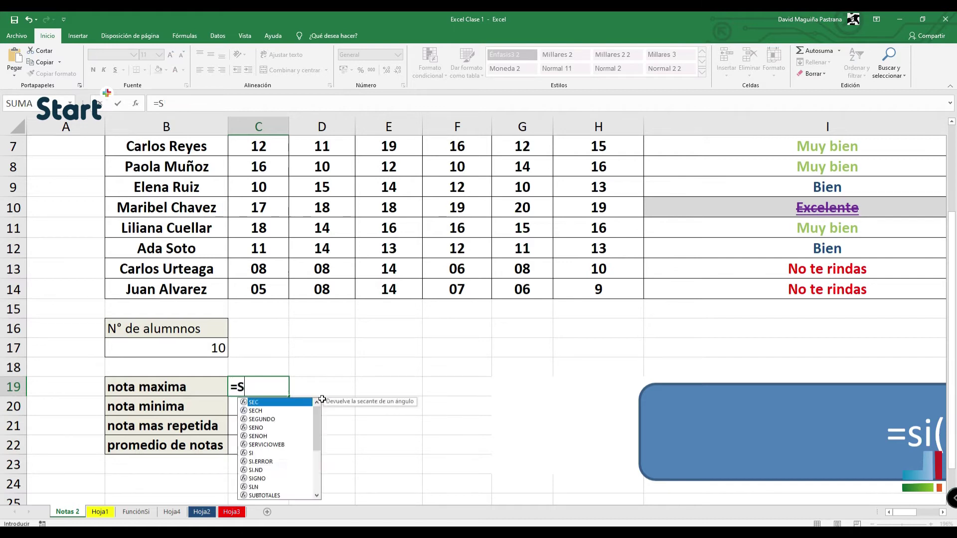
key("BackSpace")
type("CO")
key("BackSpace")
key("BackSpace")
type("MAX(")
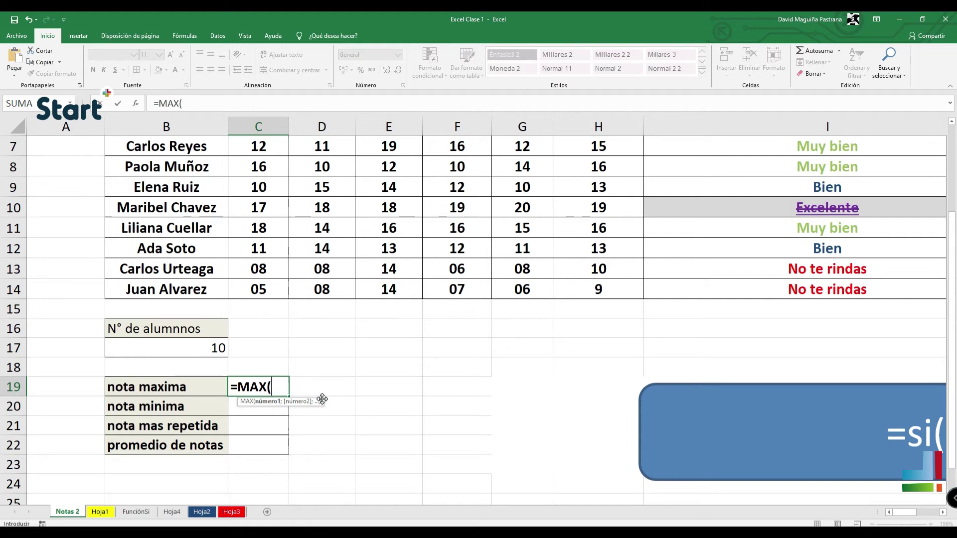
type("FIN")
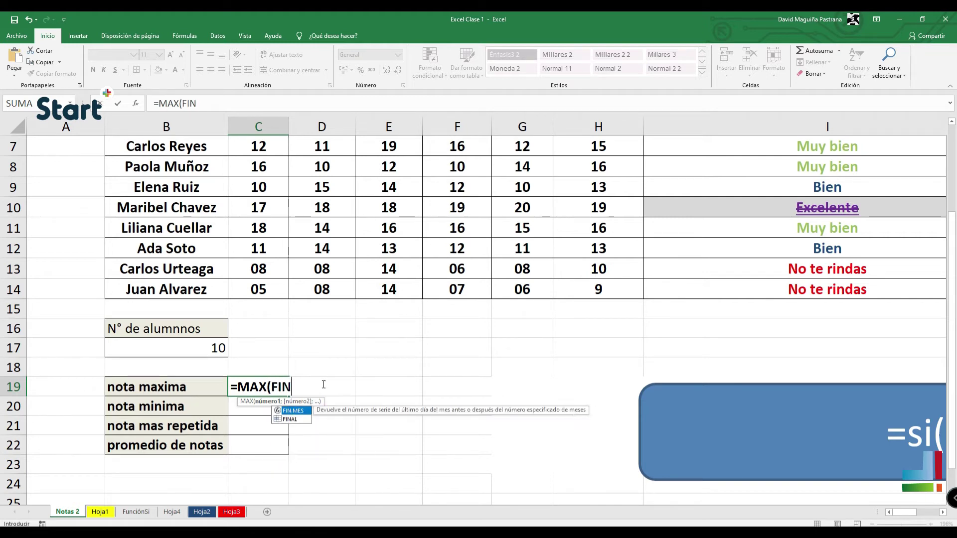
type("AL)")
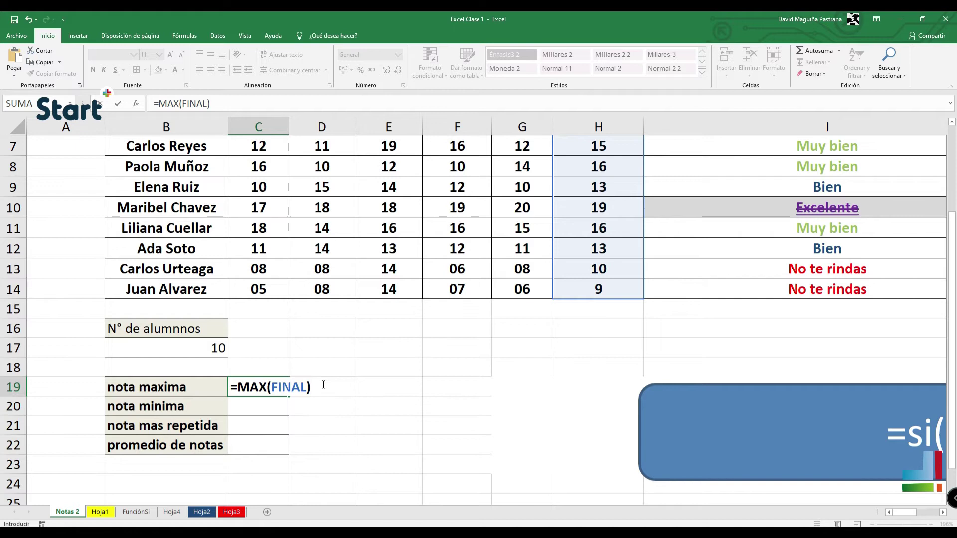
key("Return")
- Calculate the lowest grade (nota minima) in C20 with the formula =MIN(FINAL)
type("=")
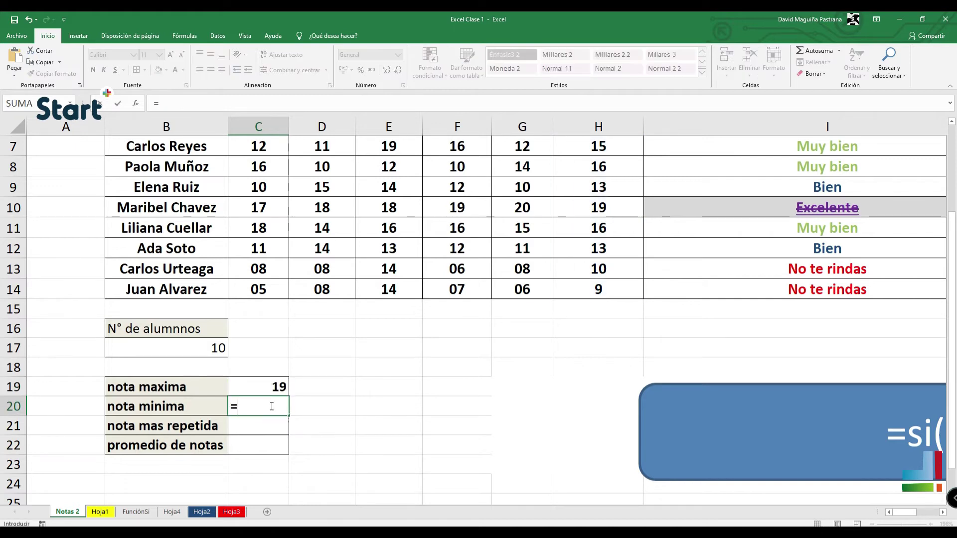
type("MIN(")
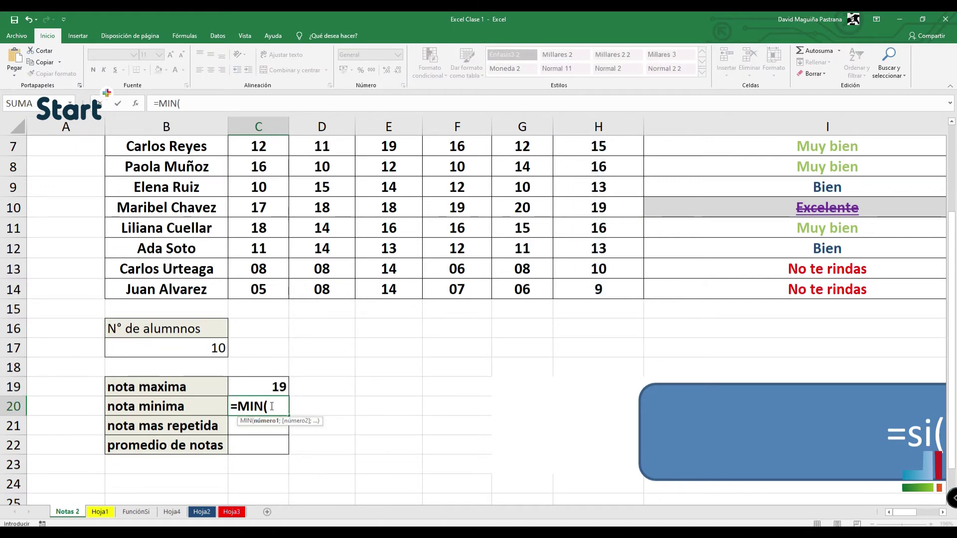
type("FINAL)")
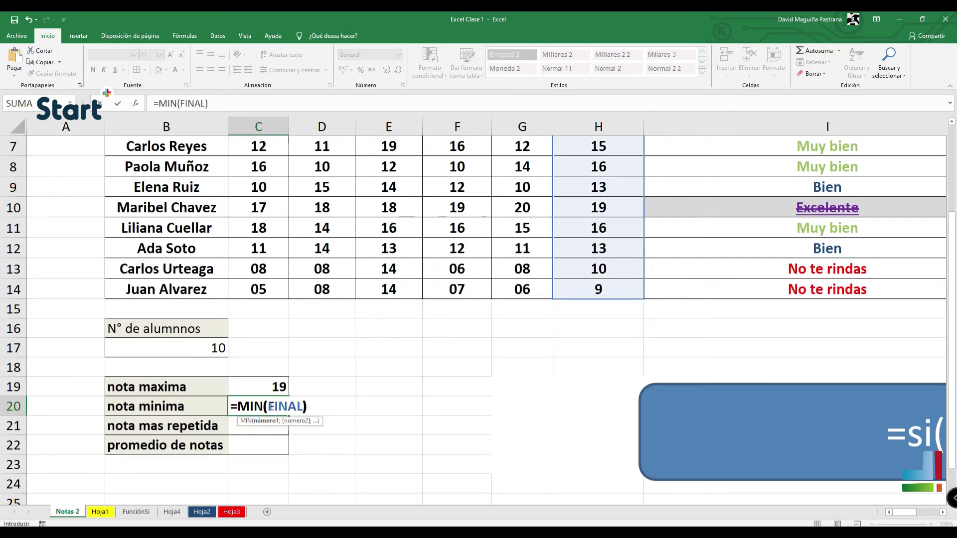
key("Return")
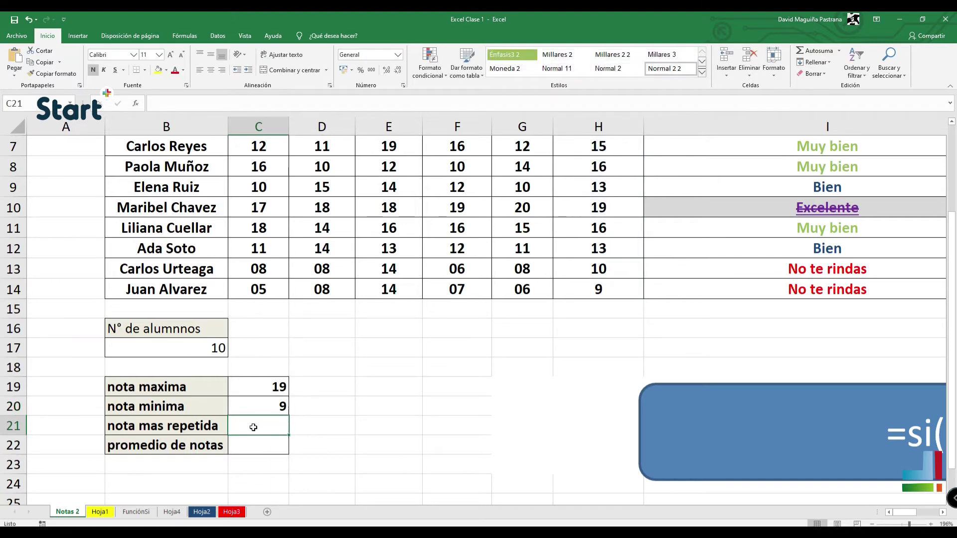
- Calculate the average grade (promedio de notas) in C22 with the formula =PROMEDIO(FINAL)
left_click(265, 445)
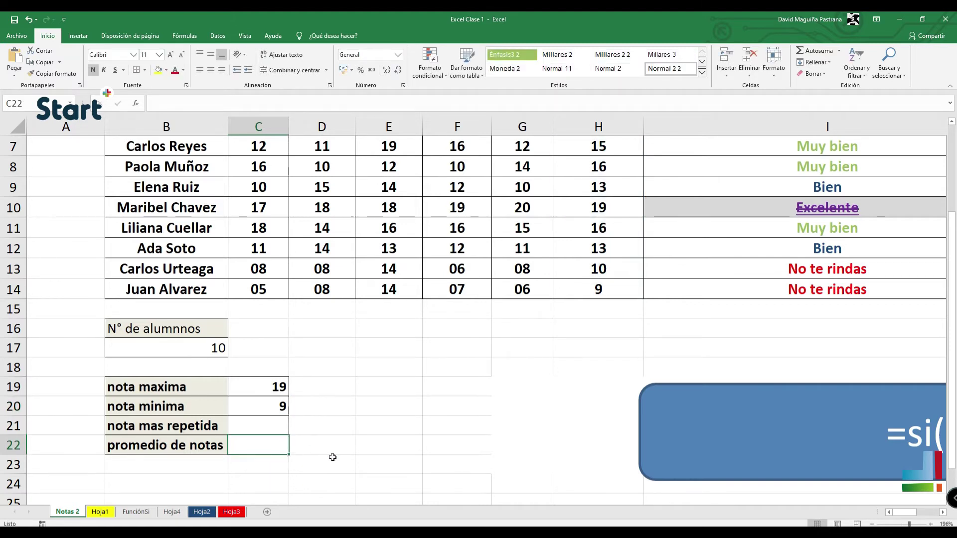
type("=PROMEDIO(")
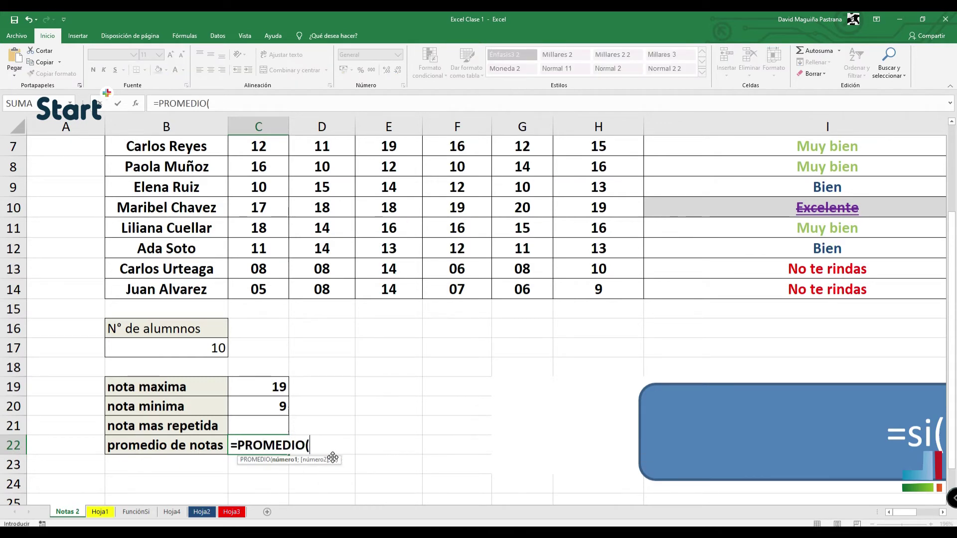
type("FIN")
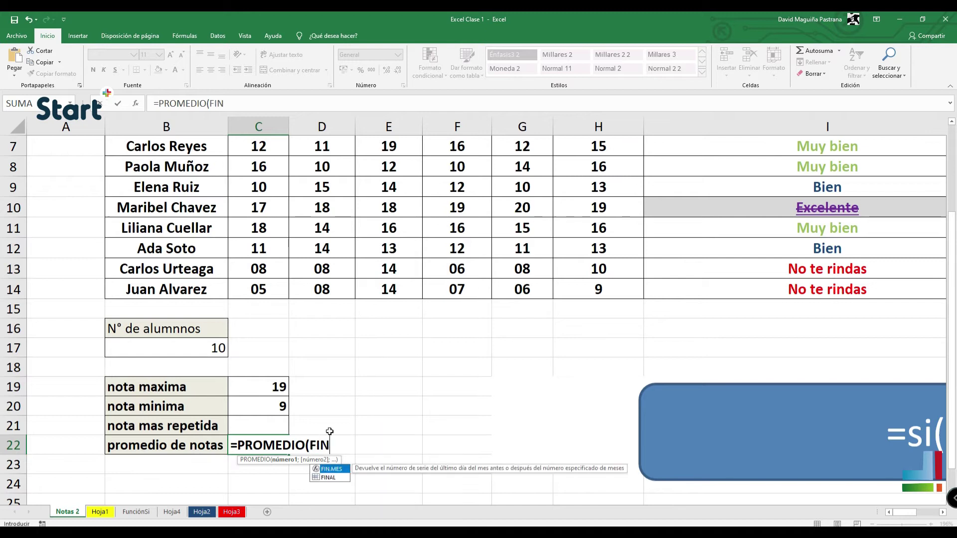
type("AL)")
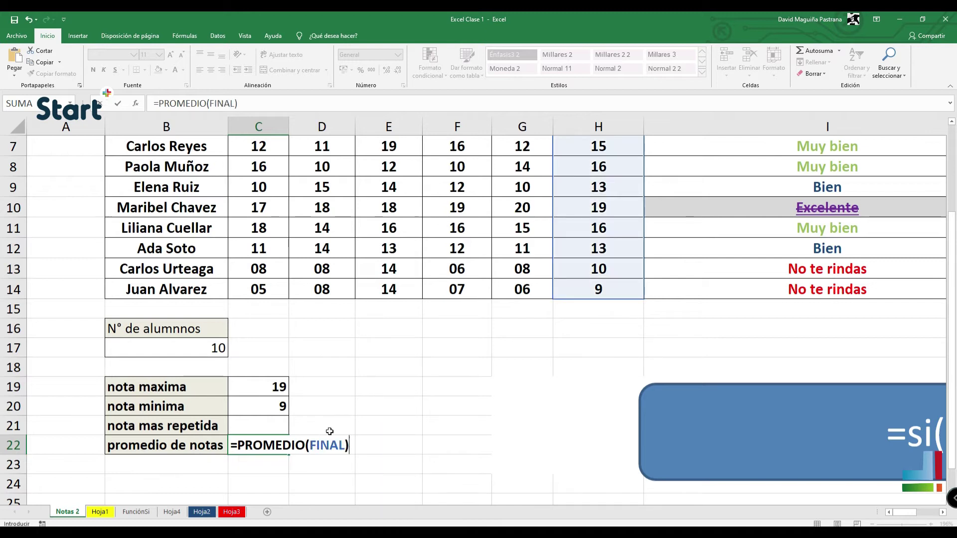
key("Return")
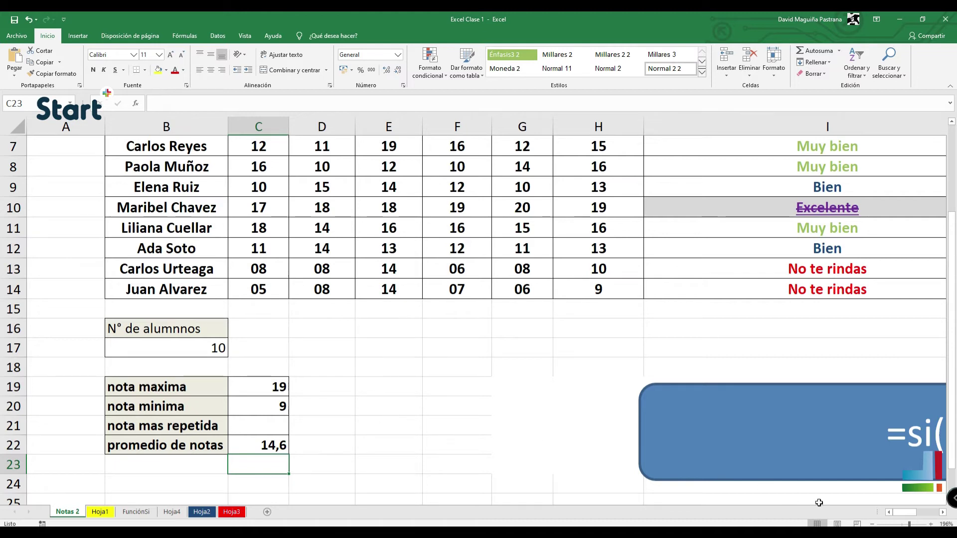
- Switch to the Hoja1 sheet and select the expense table's value cells C28:E39, including the TOTAL row
left_click_drag(910, 524, 904, 525)
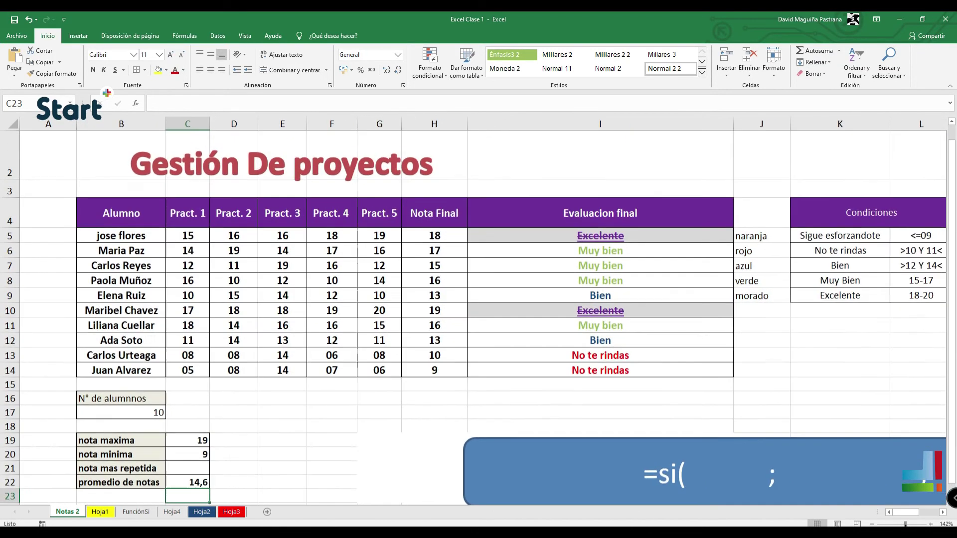
left_click(943, 512)
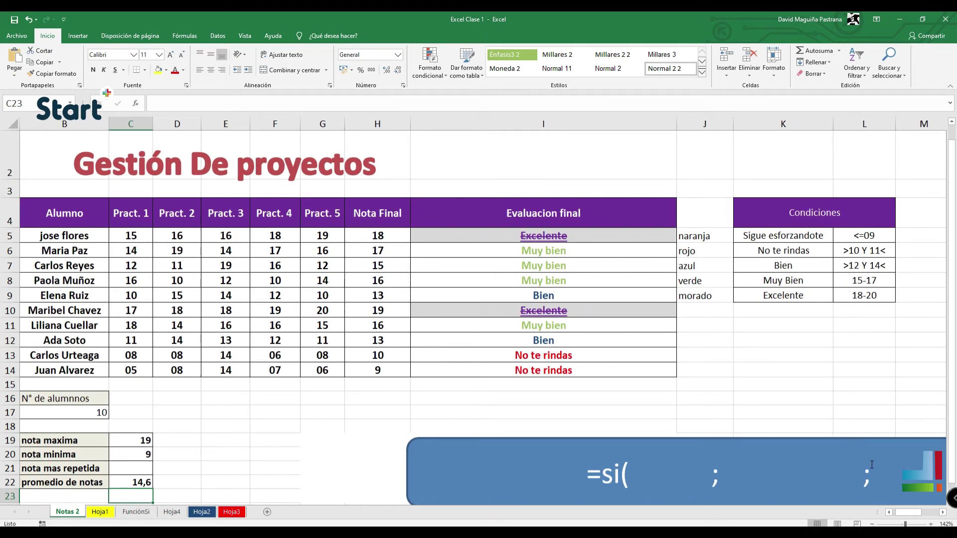
left_click(99, 512)
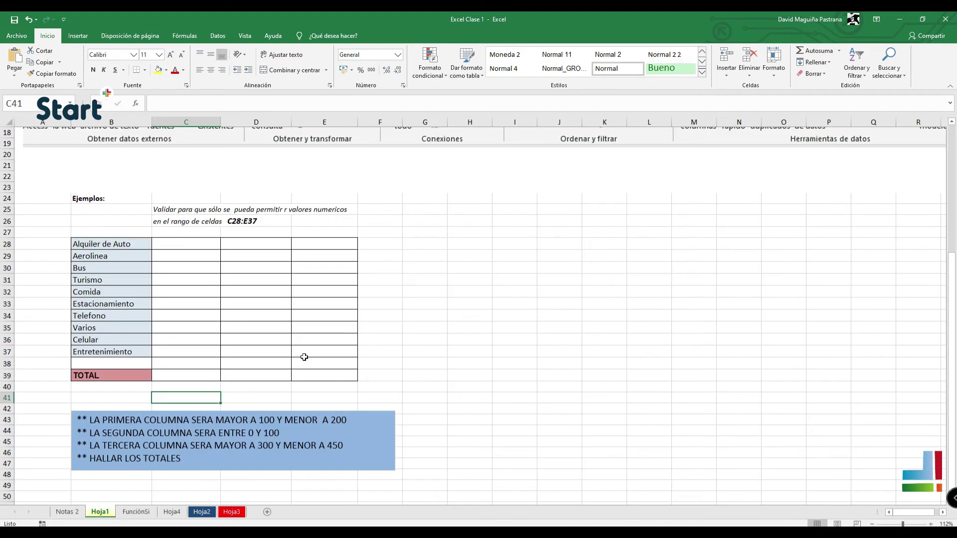
scroll(302, 344, "up", 2)
scroll(299, 333, "down", 1)
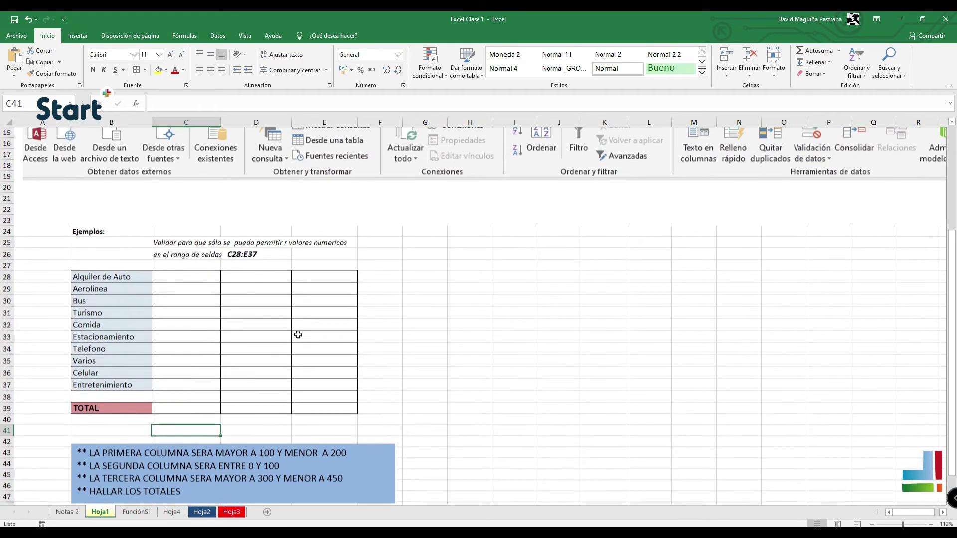
left_click(909, 524)
left_click(890, 511)
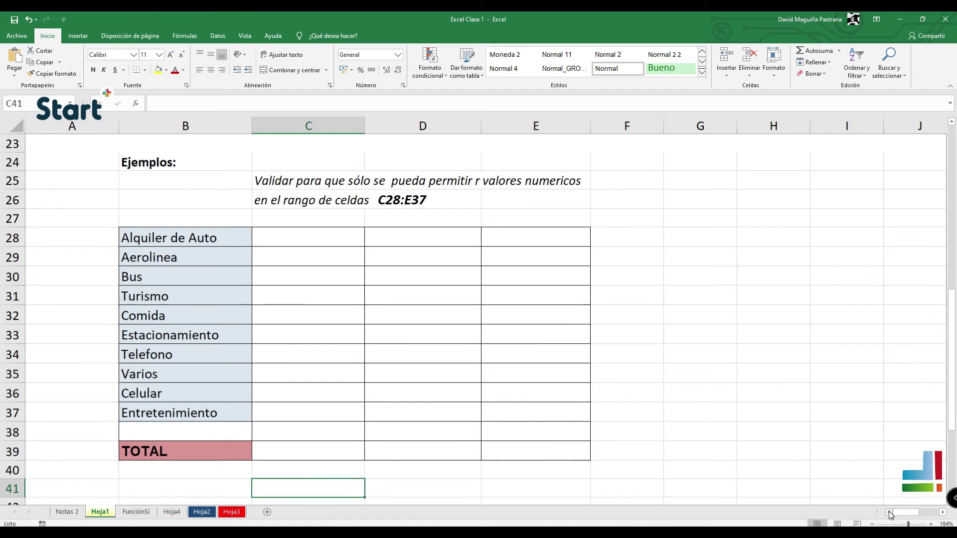
scroll(680, 406, "down", 2)
scroll(679, 406, "up", 1)
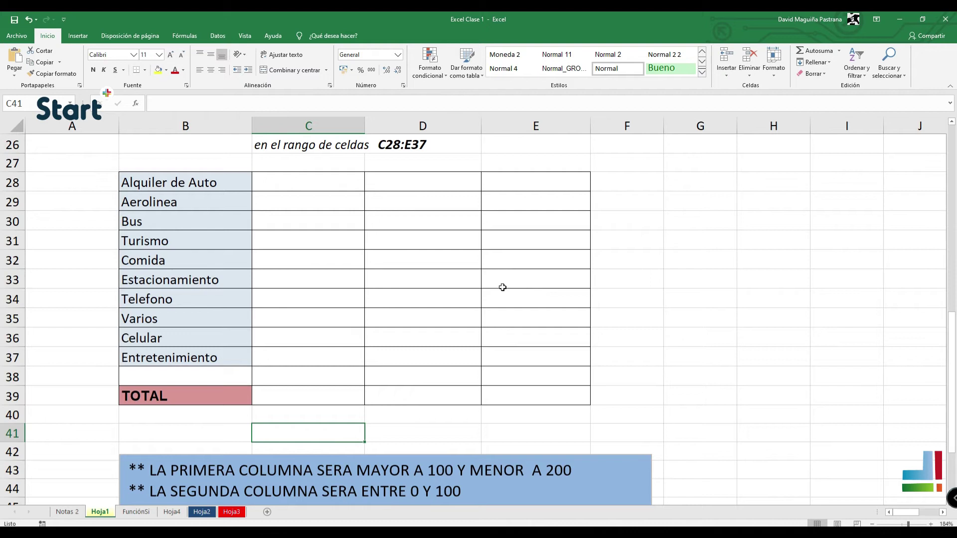
left_click_drag(316, 183, 554, 389)
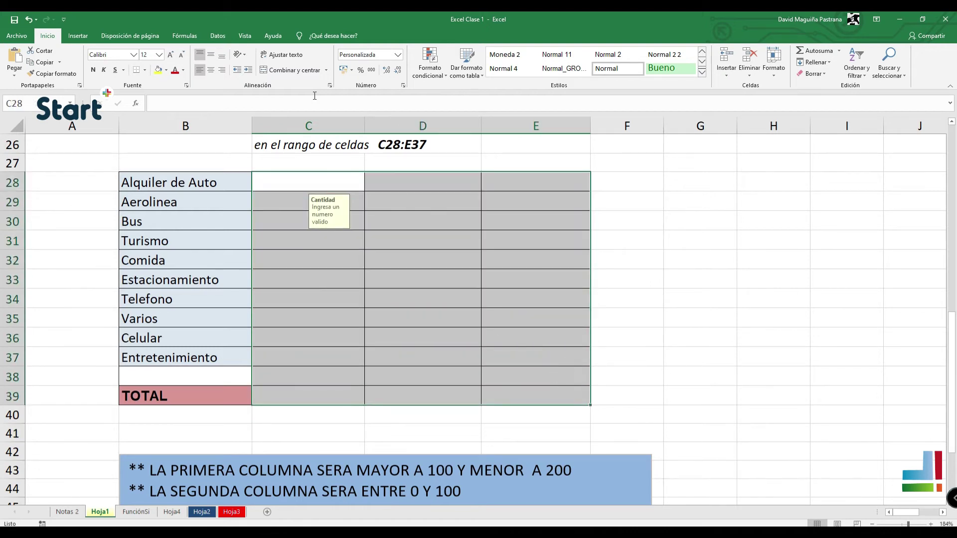
- Clear all data validation rules from the selected range C28:E39
left_click(218, 35)
left_click(575, 73)
left_click(456, 306)
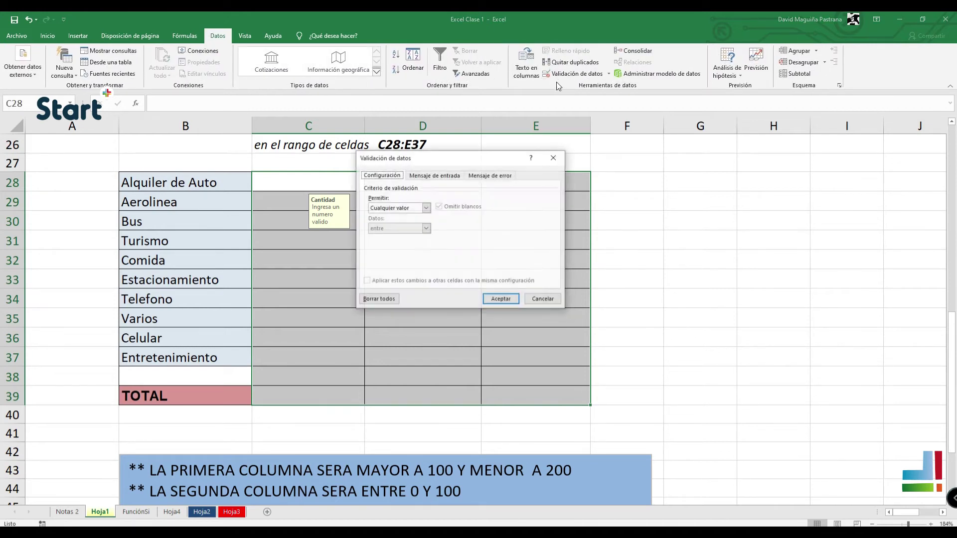
left_click(379, 299)
left_click(500, 300)
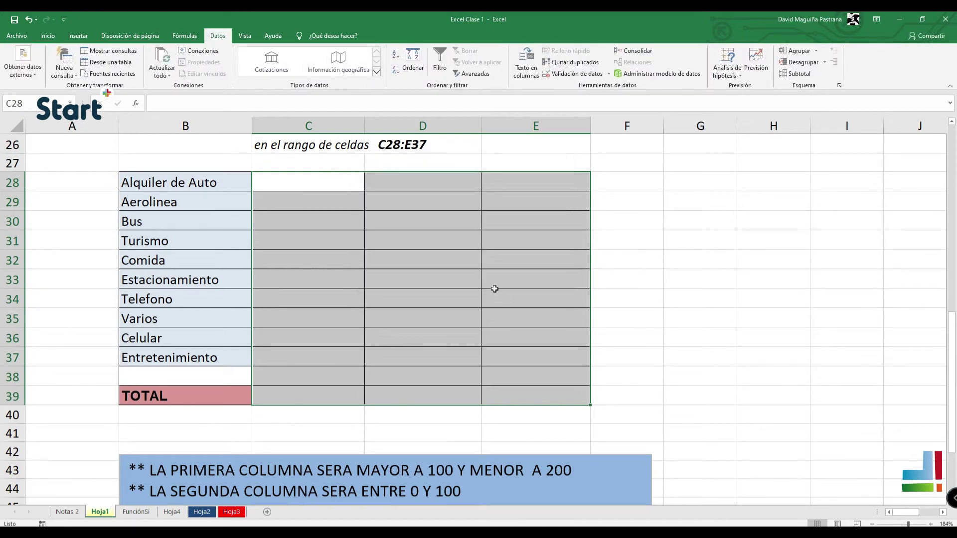
left_click(387, 276)
left_click(342, 252)
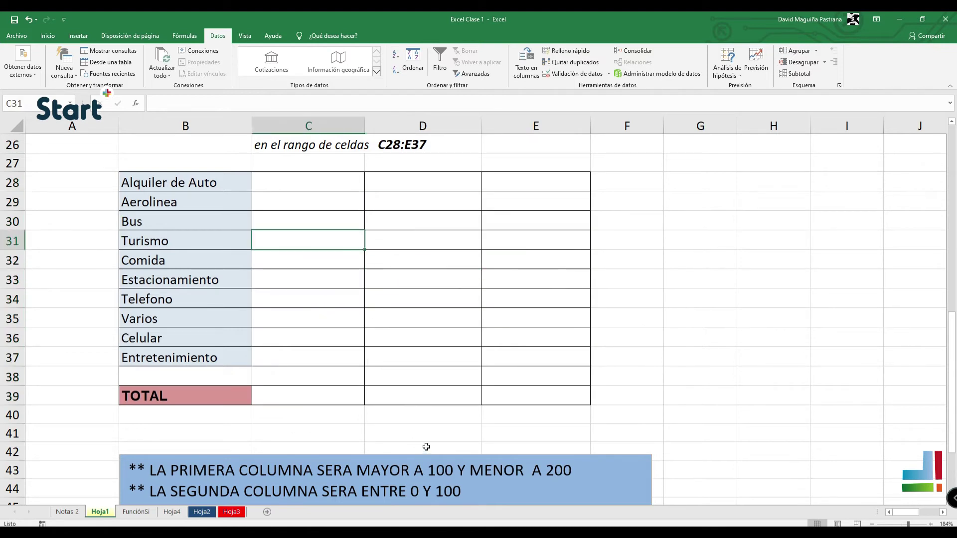
- Enter 80 for Aerolinea in C29 and 300 for Bus in C30
left_click(324, 208)
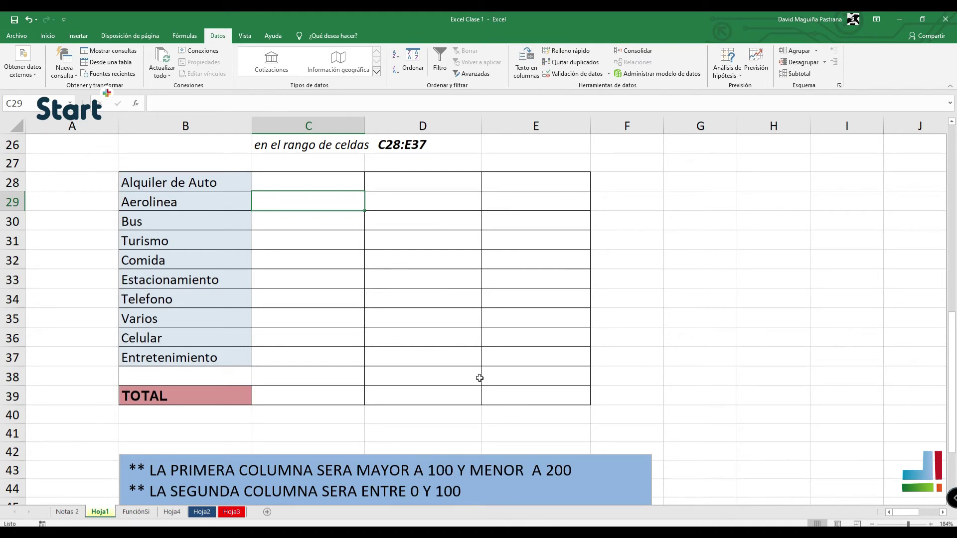
type("80")
key("Return")
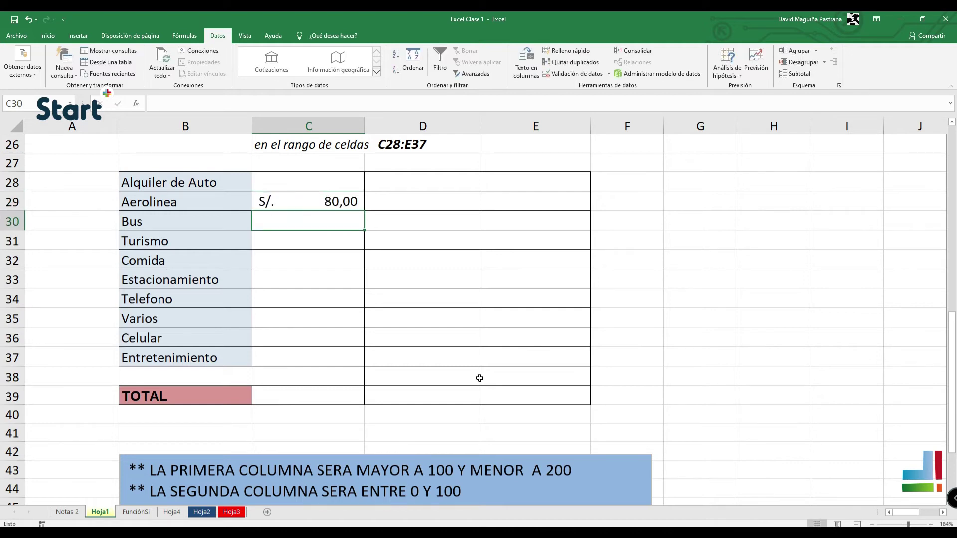
type("300")
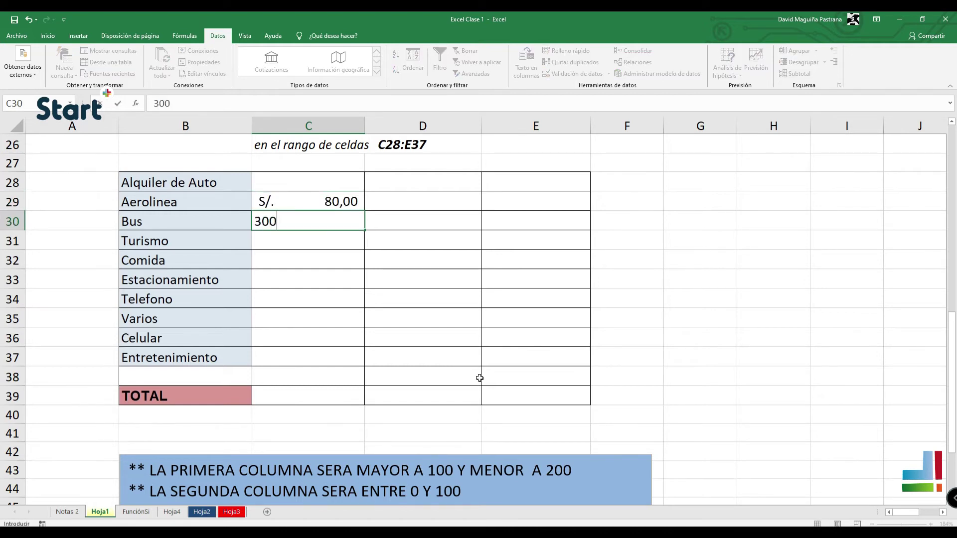
key("Return")
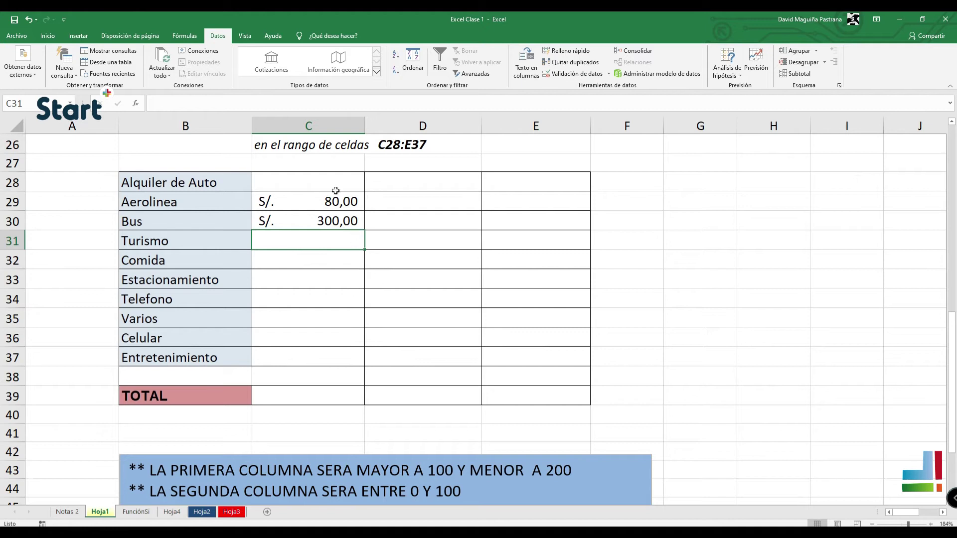
- Delete the contents of C28:E39 and set the range's number format to General
left_click_drag(309, 174, 573, 399)
key("Delete")
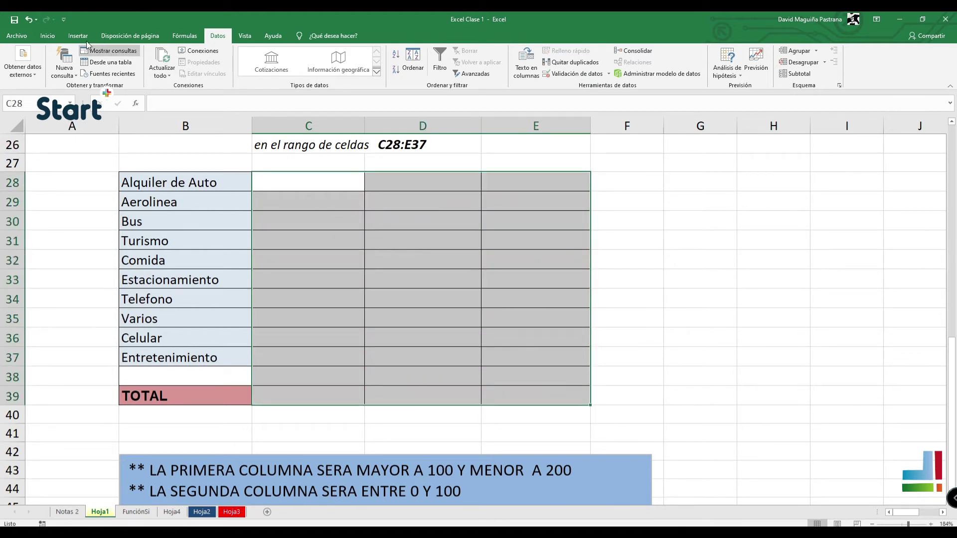
left_click(48, 36)
left_click(398, 55)
left_click(386, 74)
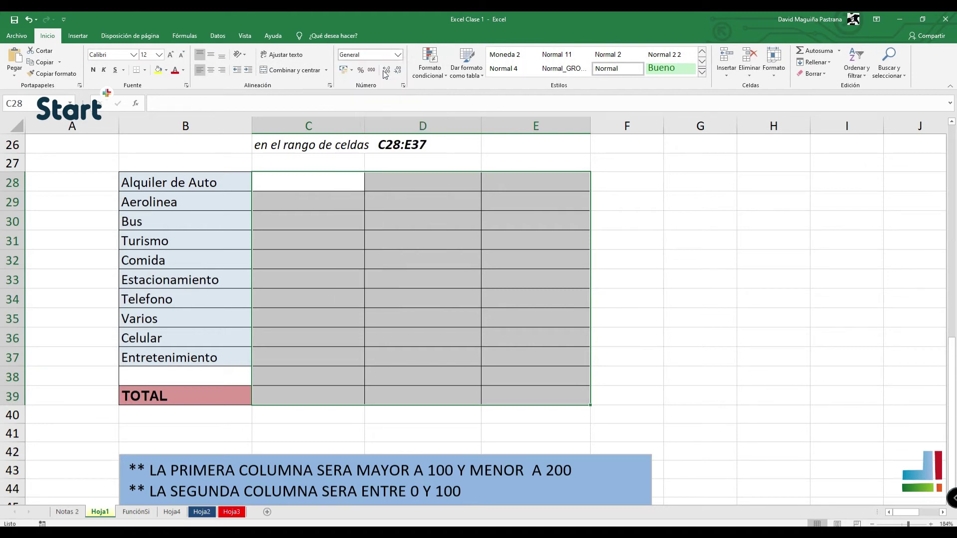
- Start a data validation rule for C28:C37 that allows whole numbers (Número entero) in a between range
left_click(317, 183)
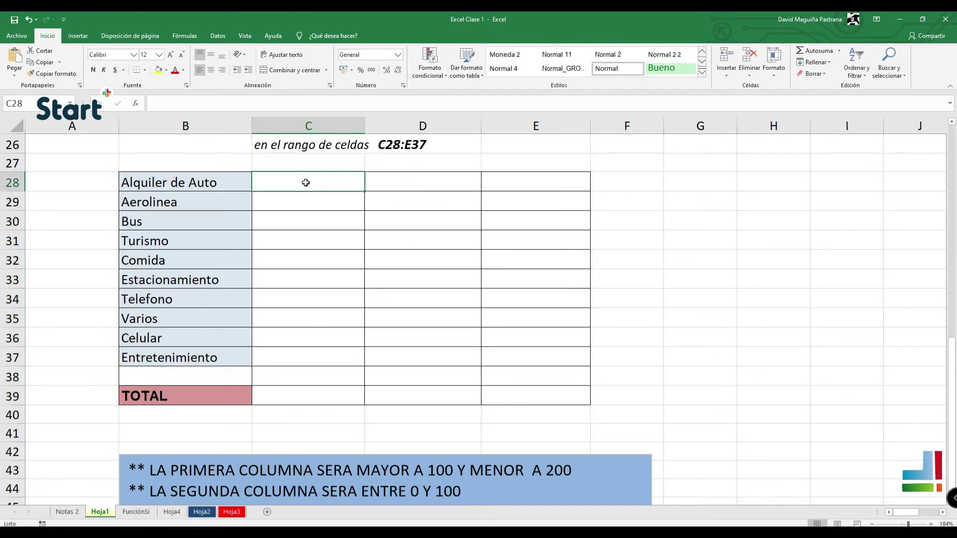
left_click_drag(302, 181, 341, 402)
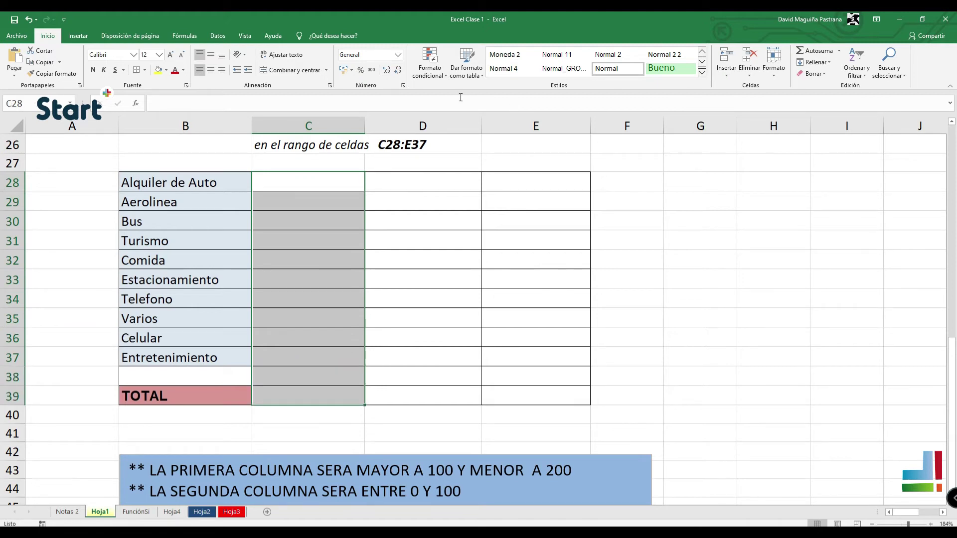
left_click_drag(331, 188, 317, 356)
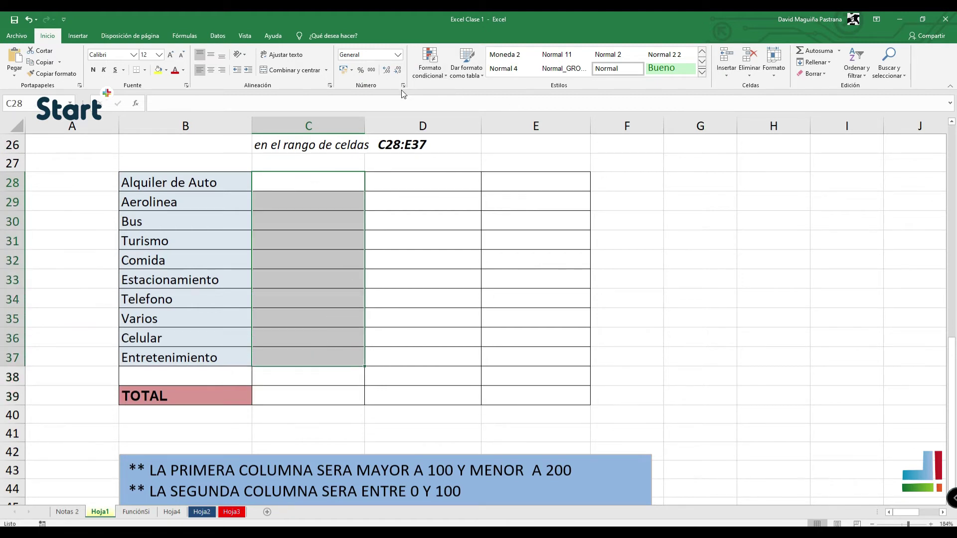
left_click(218, 36)
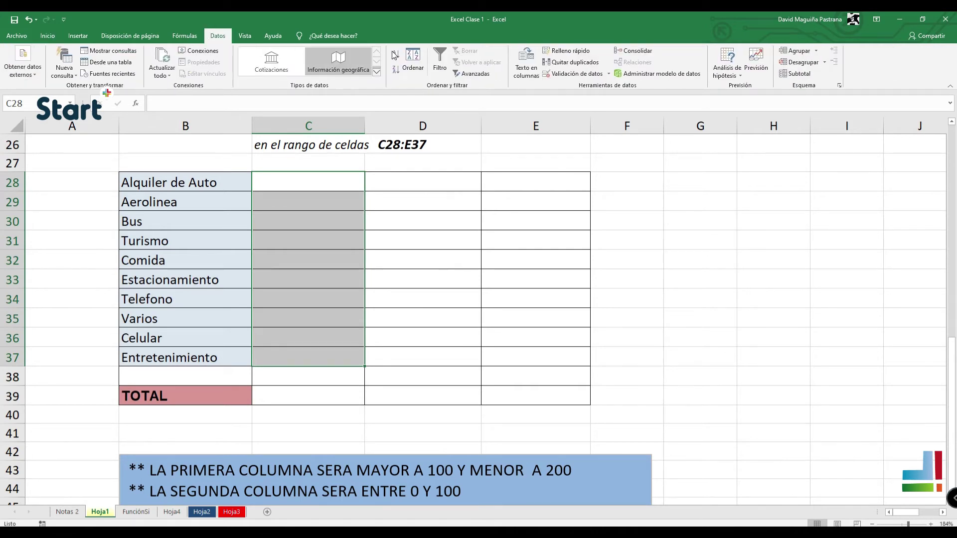
left_click(561, 74)
left_click_drag(454, 145, 551, 192)
left_click(541, 253)
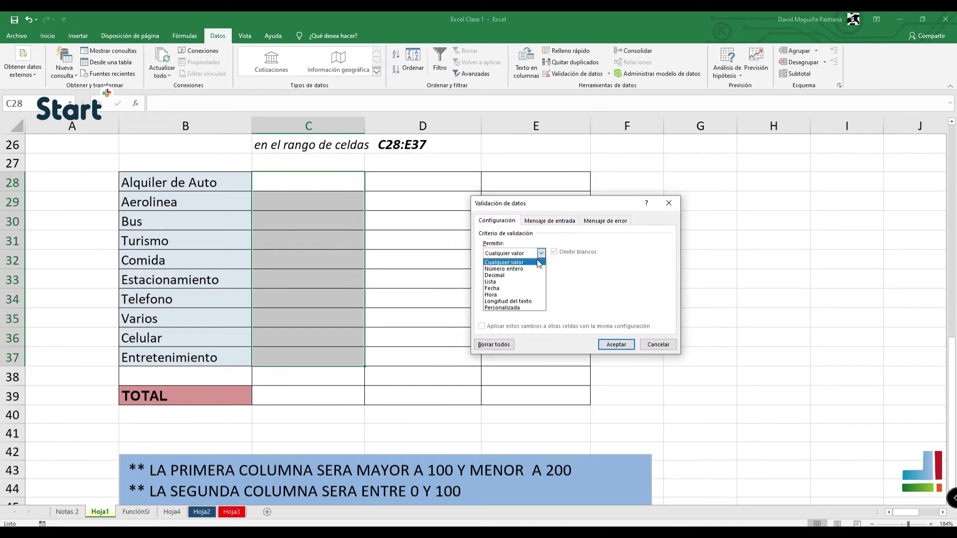
left_click(526, 277)
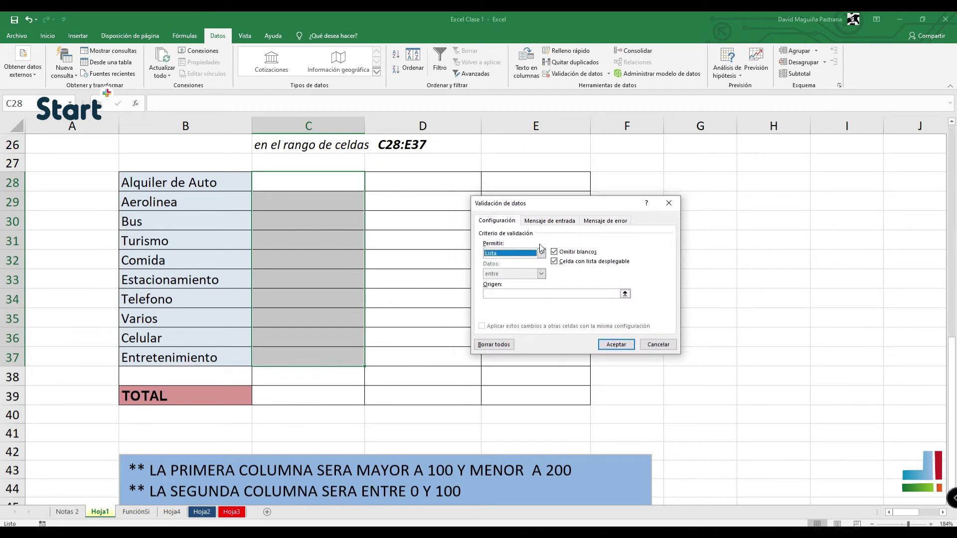
left_click(541, 253)
left_click(514, 266)
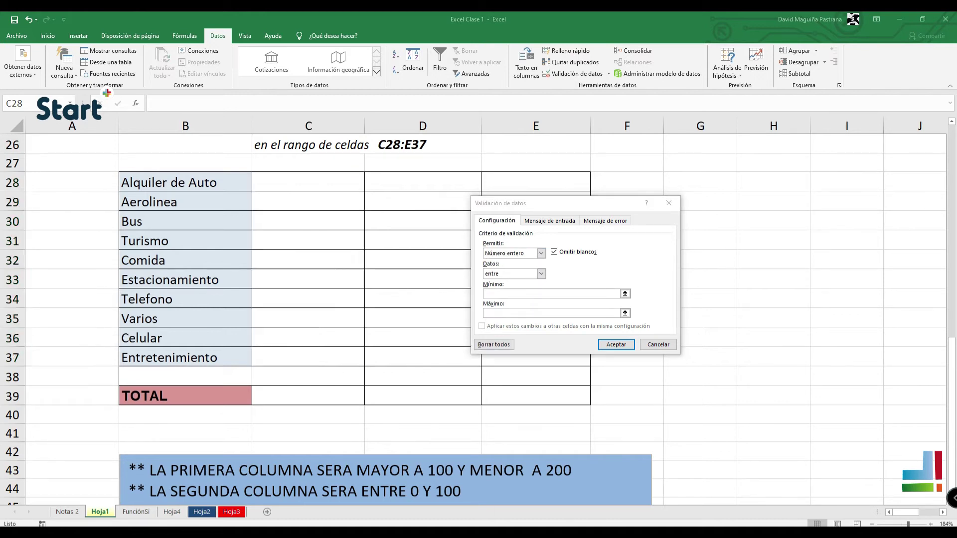
- Open the Windows Magnifier (Lupa) and enlarge the view of the validation dialog
type("LUP")
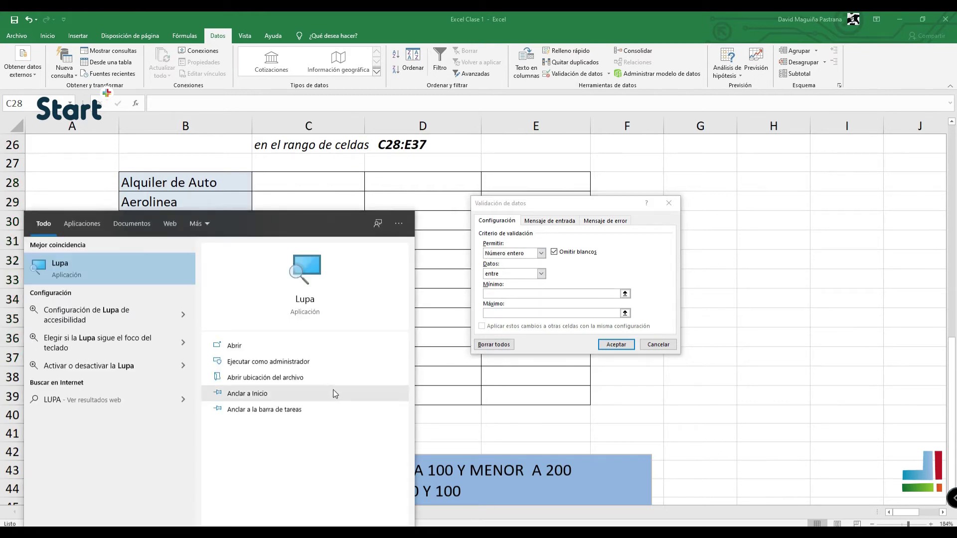
left_click(112, 276)
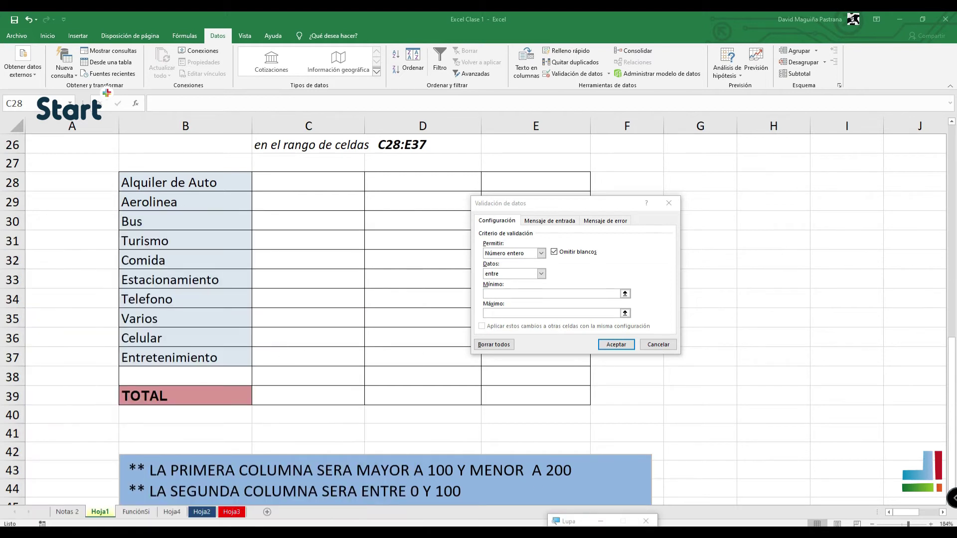
key("super+plus")
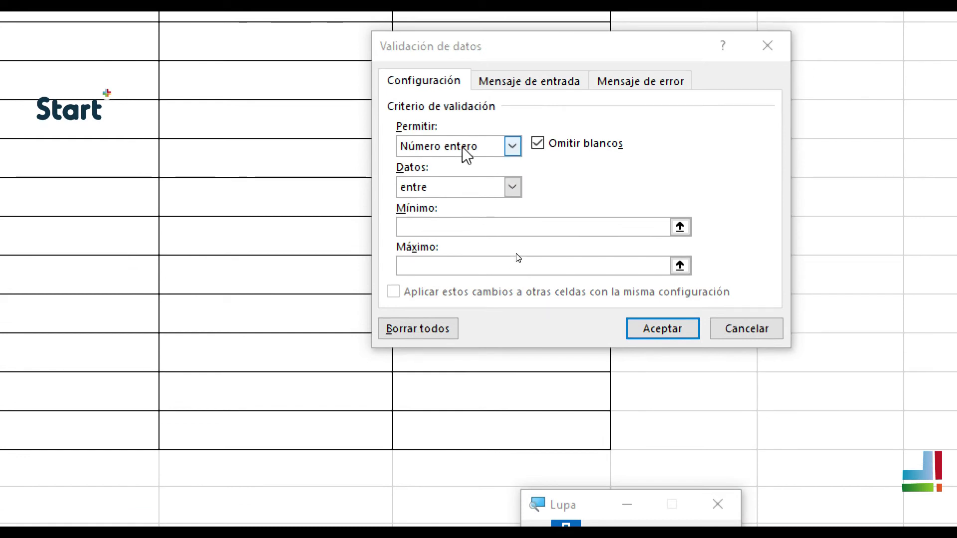
- Set the minimum to 100 and maximum to 200, and add the input message "Ingresa un numero que este entre el 100 y 200" titled "Buenos dias"
left_click(446, 222)
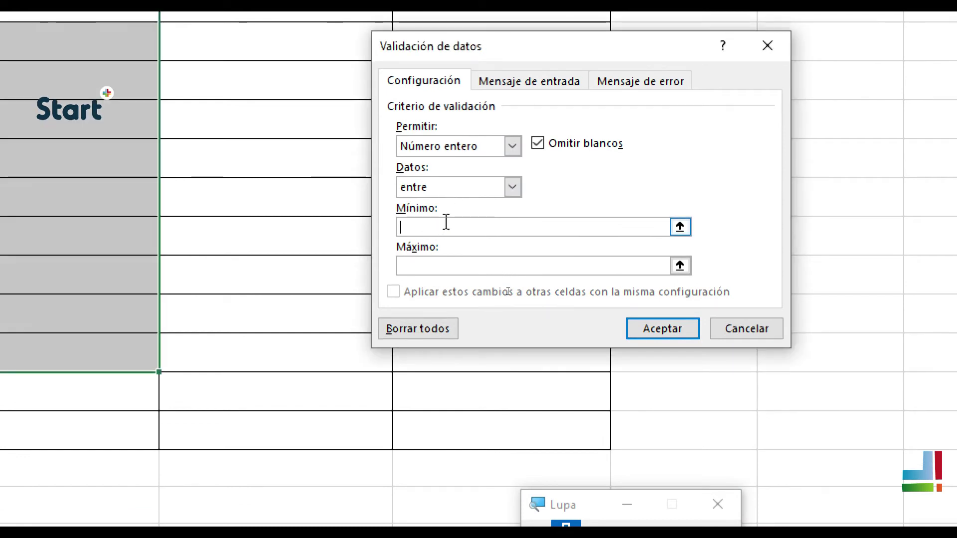
type("200")
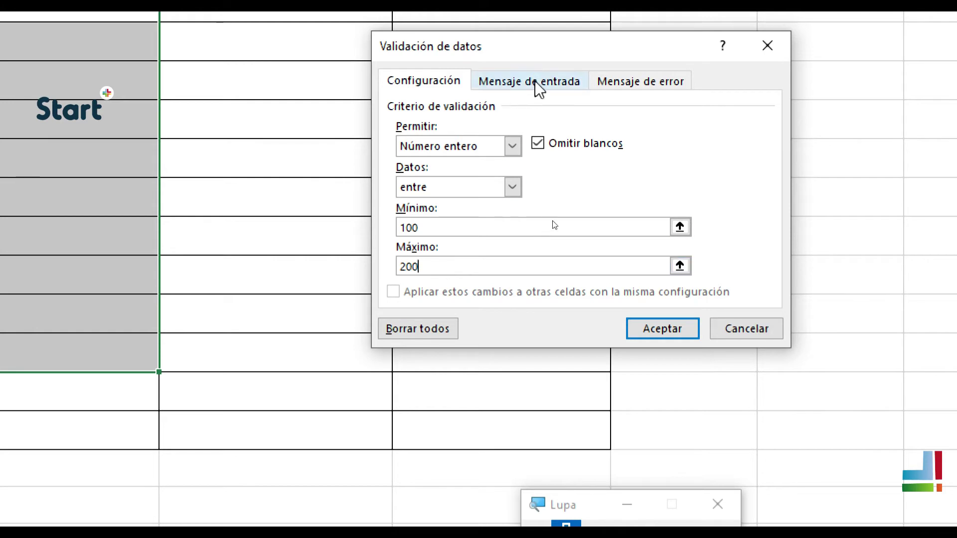
left_click(539, 89)
left_click(629, 85)
left_click(386, 184)
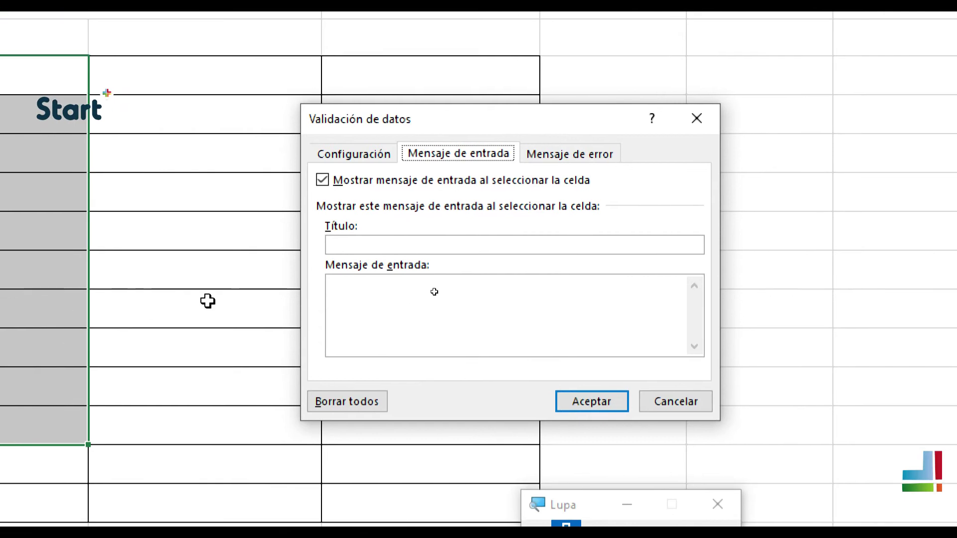
left_click(392, 247)
type("buenos dias")
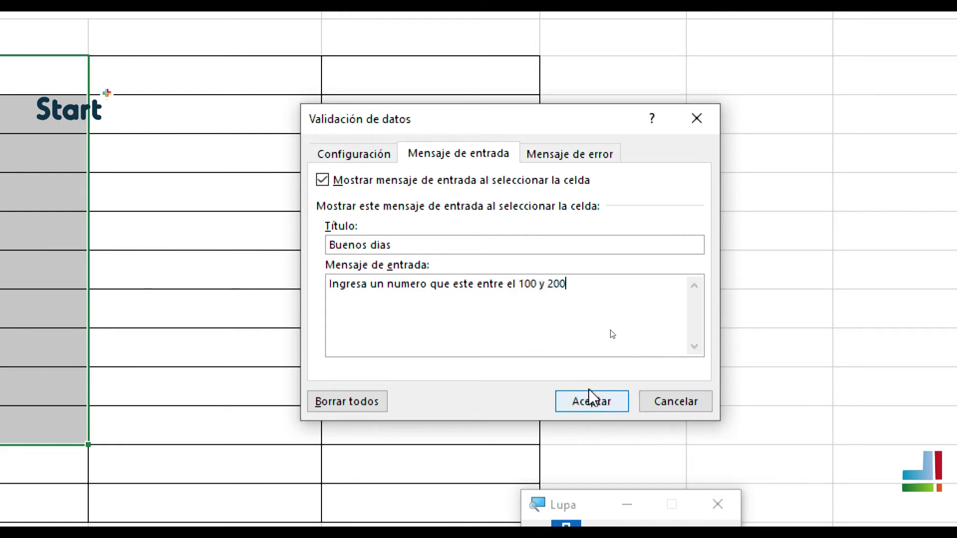
- Add an error alert titled "Error!!!!!" with the message "Cantidad no valida." and apply the validation rule
left_click(568, 157)
left_click(590, 246)
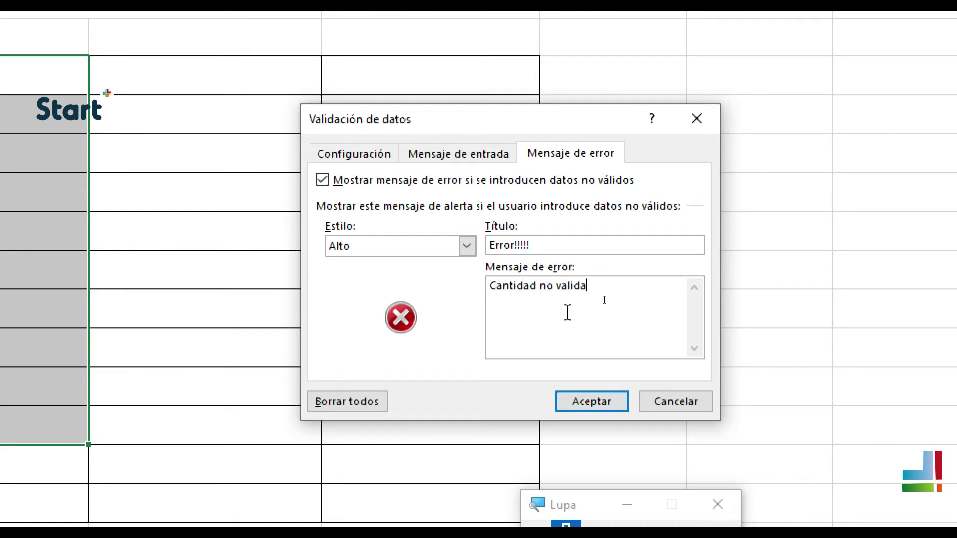
left_click(473, 156)
left_click(575, 156)
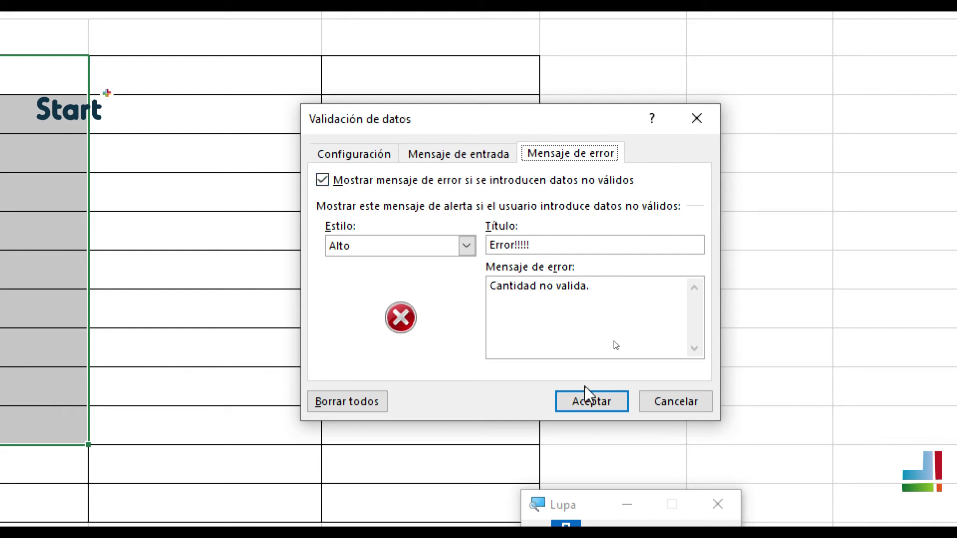
left_click(593, 403)
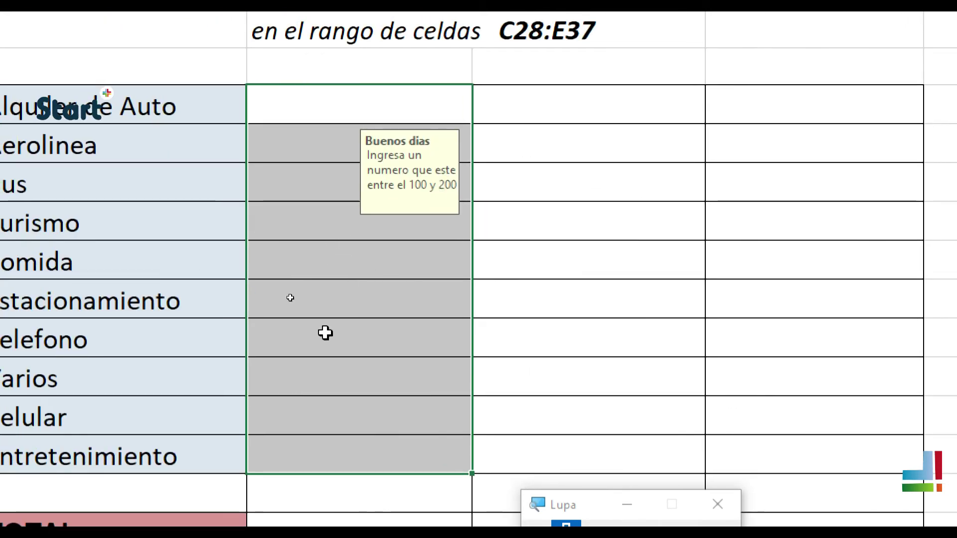
- Enter 120 for Aerolinea in C29
left_click(311, 148)
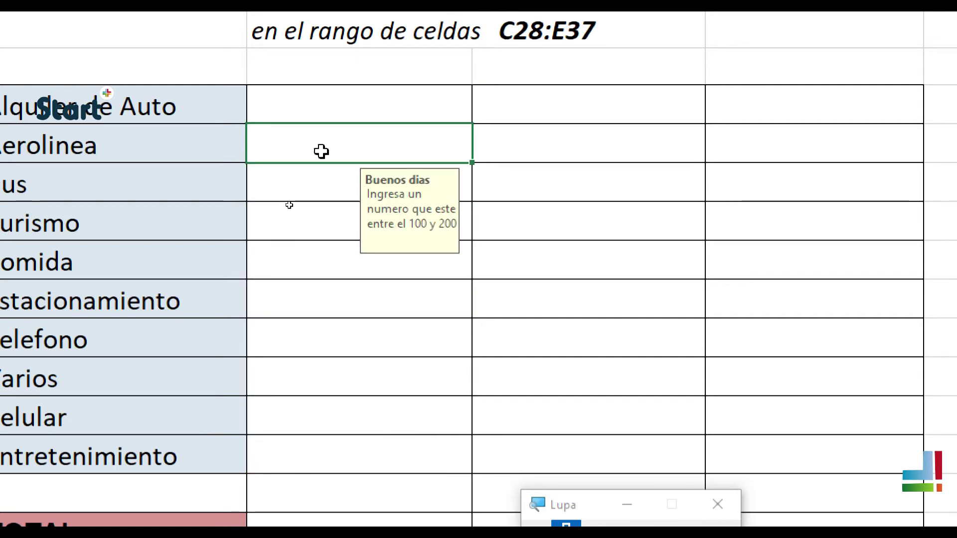
type("120")
key("Return")
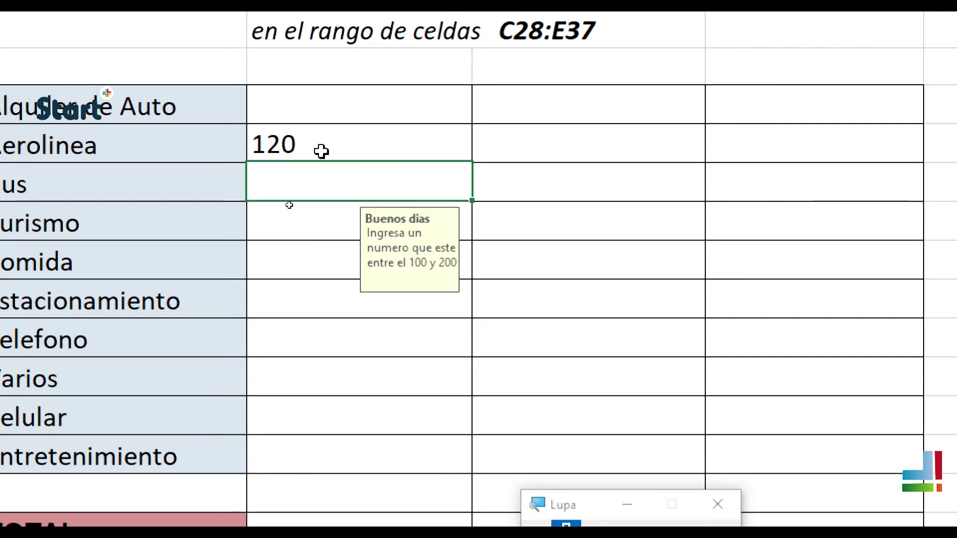
- Test the validation by trying to enter 90 and 300 for Bus, cancelling each entry
type("90")
key("Return")
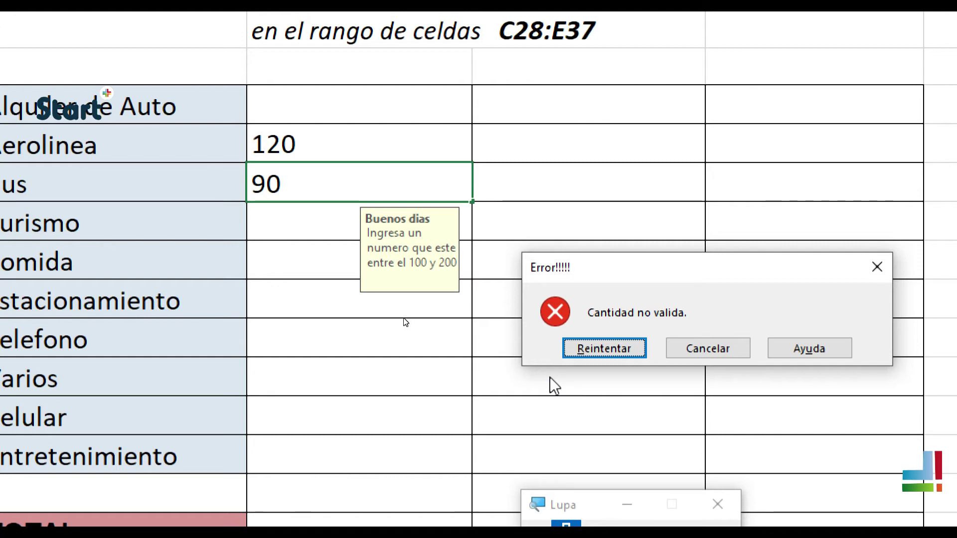
left_click(671, 351)
type("300")
key("Return")
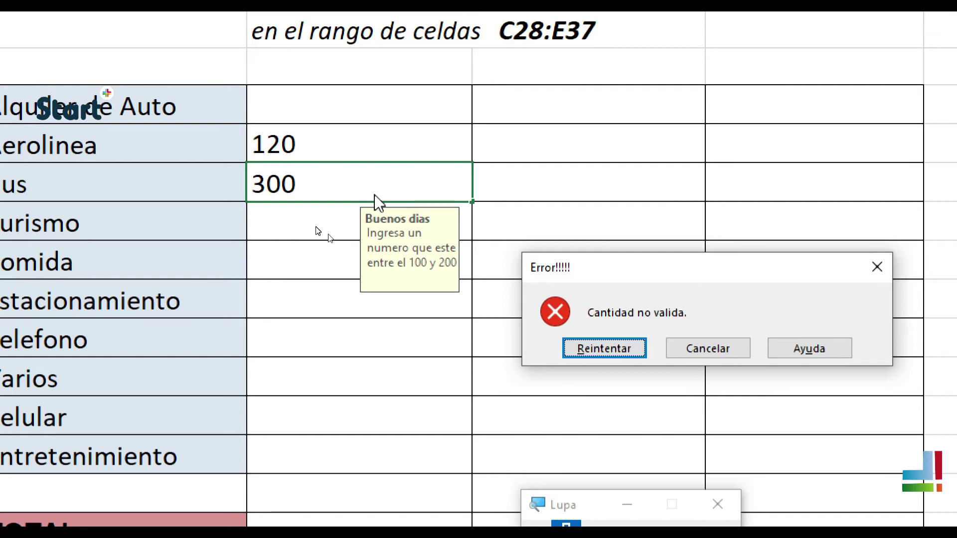
left_click(703, 345)
left_click(386, 154)
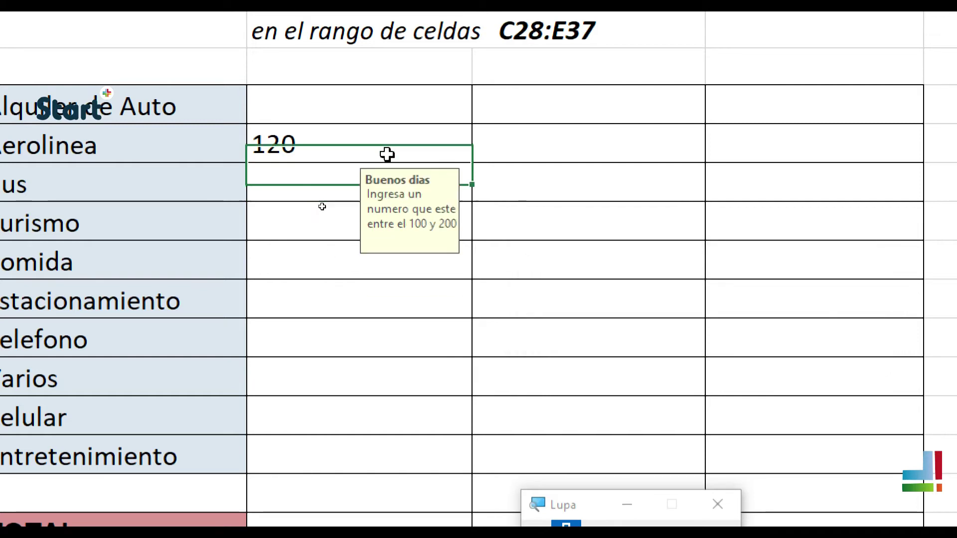
- Enter 110 for Bus and 112 for Turismo in the first amount column
left_click(329, 190)
type("110")
key("Return")
type("112")
key("Return")
- Fill the first column's amounts down from Aerolinea, Bus and Turismo through Entretenimiento
left_click_drag(399, 147, 455, 460)
left_click(558, 256)
left_click(306, 329)
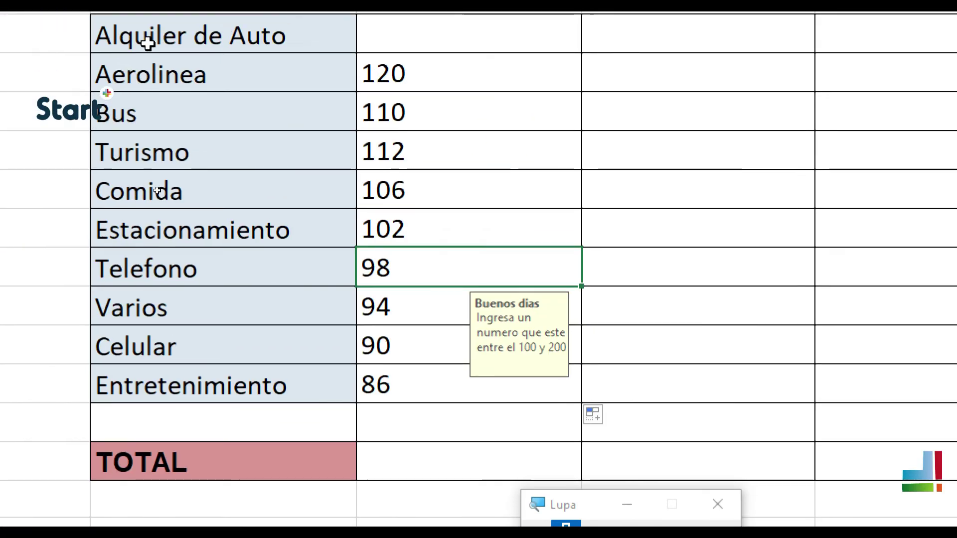
- Examine the amounts in the first column from Aerolinea to Entretenimiento against the 100 to 200 limits
left_click(484, 80)
left_click(432, 110)
left_click(442, 149)
left_click(448, 189)
left_click(454, 229)
left_click(455, 283)
left_click(443, 344)
left_click(442, 376)
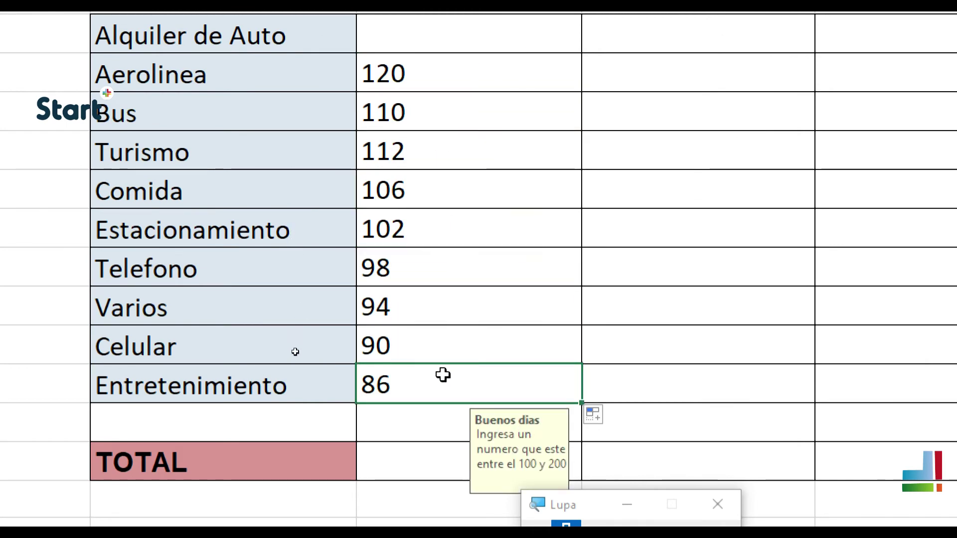
- Replace the Telefono amount in the first column with 120
left_click(443, 258)
double_click(444, 258)
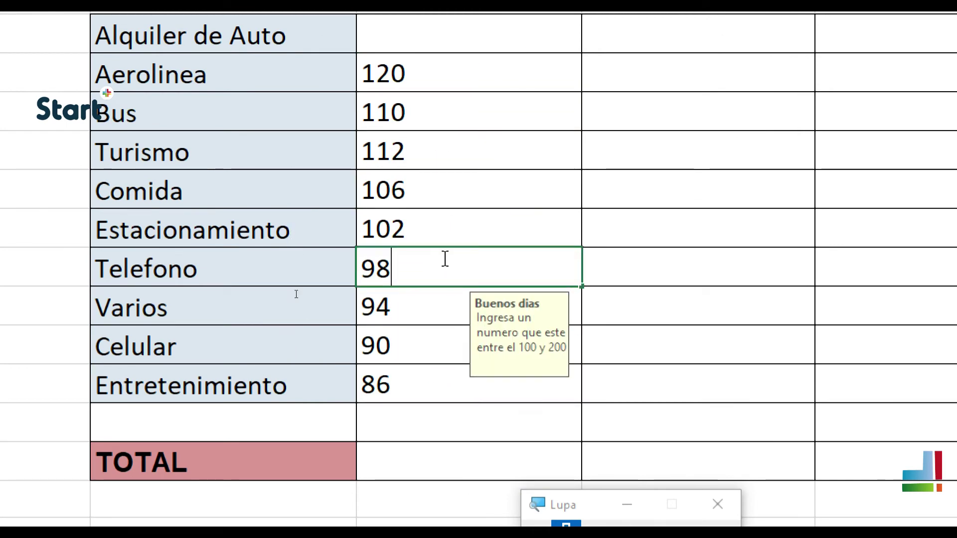
key("BackSpace")
key("BackSpace")
type("120")
key("Return")
- Try to enter 80 as the Telefono amount in column C to test the validation, and cancel the entry
left_click(443, 259)
type("1")
key("BackSpace")
type("80")
key("Return")
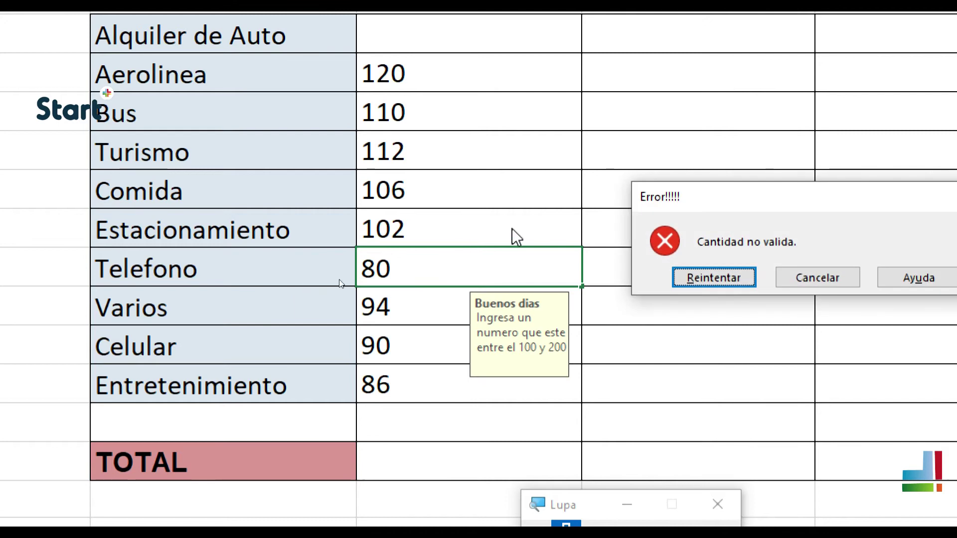
left_click(846, 287)
- Fill the 120 amount in column C from Telefono down to Entretenimiento
left_click(474, 297)
key("Up")
left_click_drag(582, 288, 283, 294)
- Try to enter 70 as the Varios amount in column C, and cancel the entry
double_click(419, 303)
type("70")
key("Return")
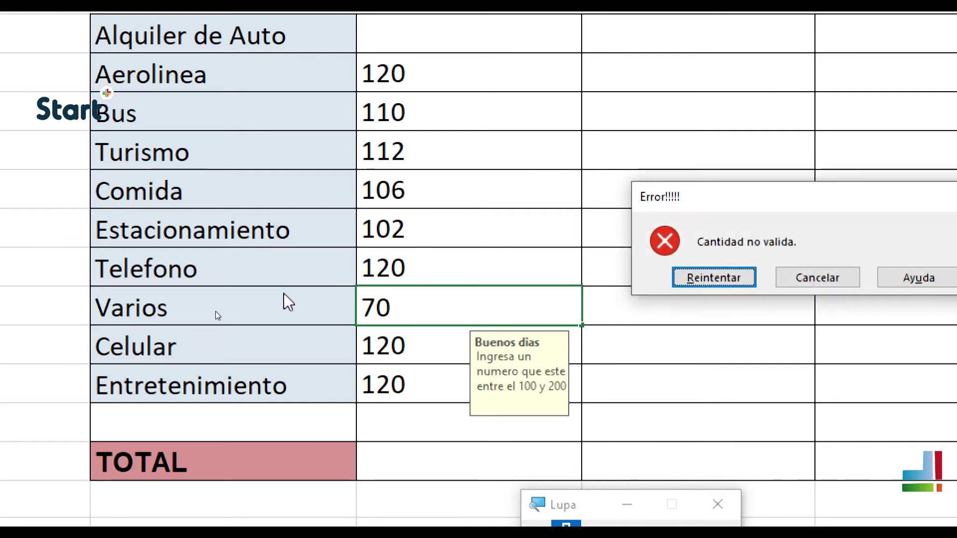
left_click(850, 280)
left_click(426, 348)
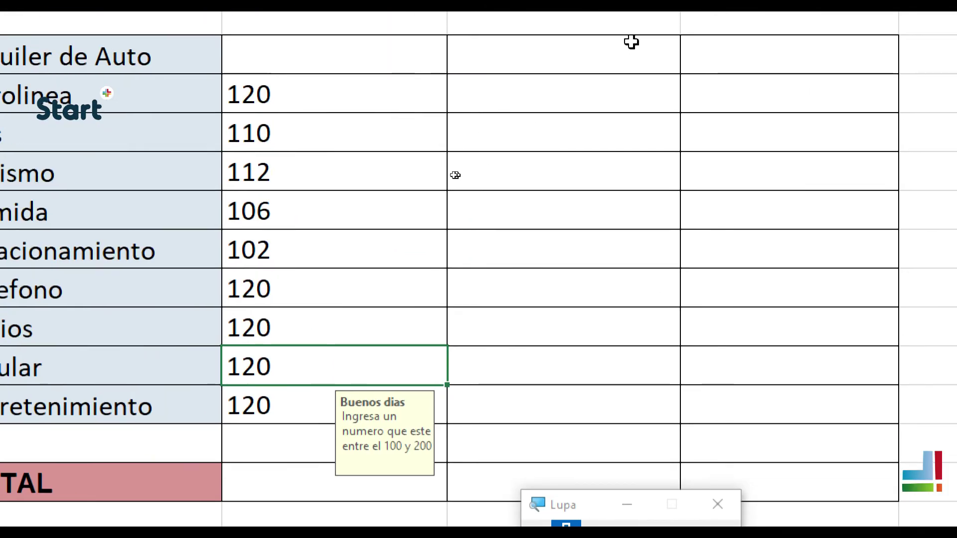
- Start a data validation rule for D28:D37 that allows only whole numbers
left_click(558, 127)
left_click_drag(517, 118, 545, 474)
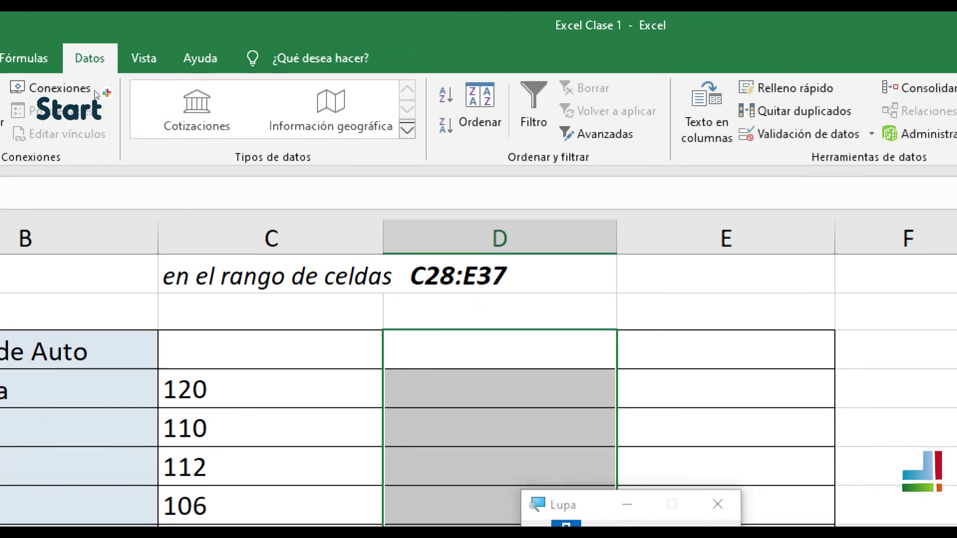
left_click(788, 129)
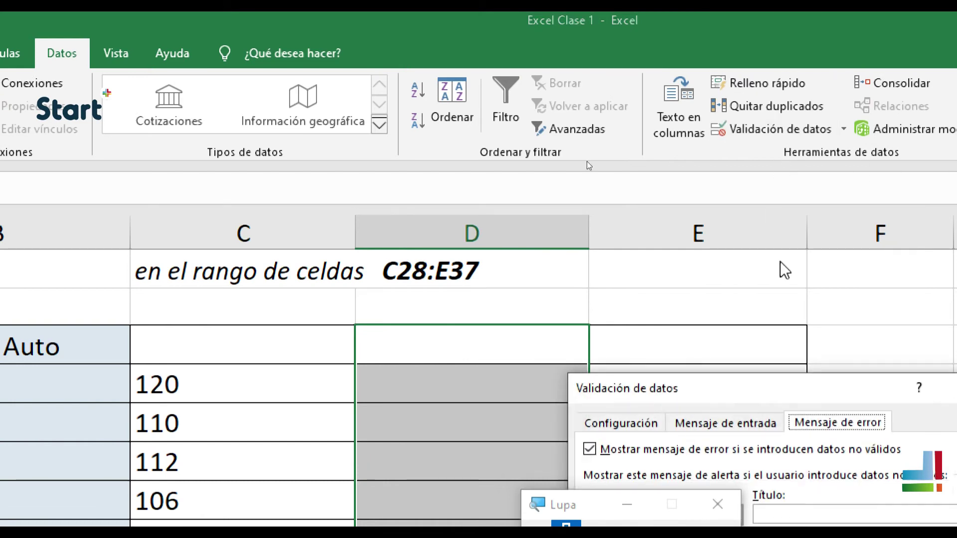
left_click(435, 164)
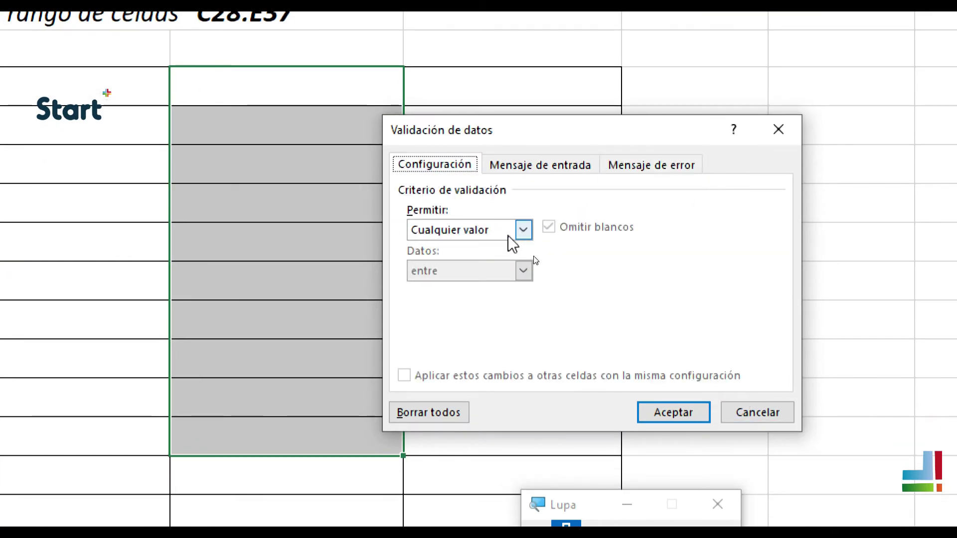
left_click(523, 230)
left_click(491, 263)
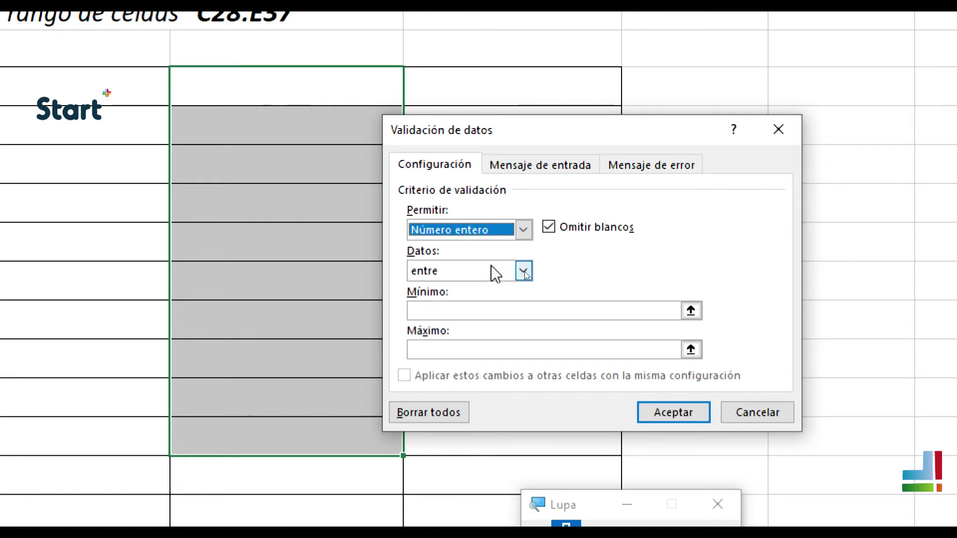
- Limit the column D rule to values between 0 and 100, and apply it without custom messages
left_click(479, 308)
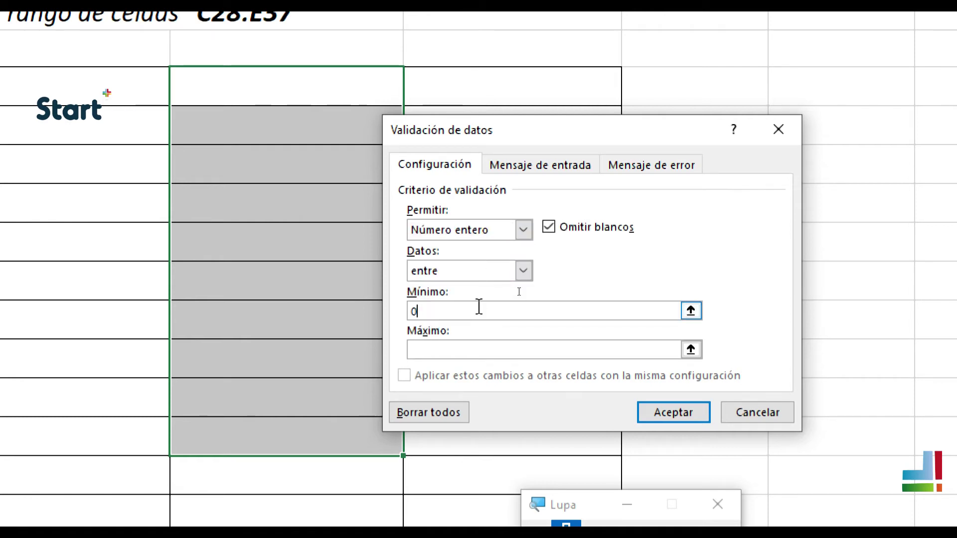
left_click(509, 352)
type("100")
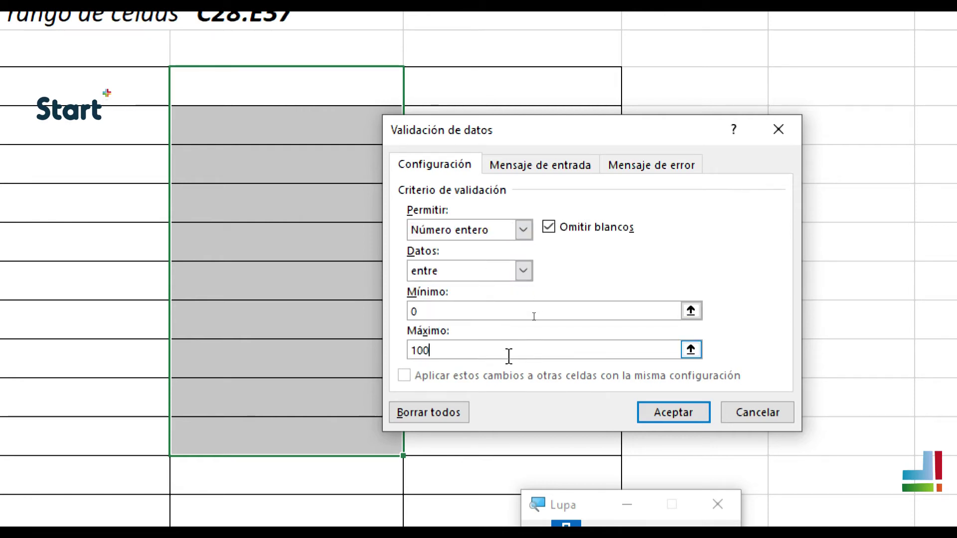
left_click(548, 167)
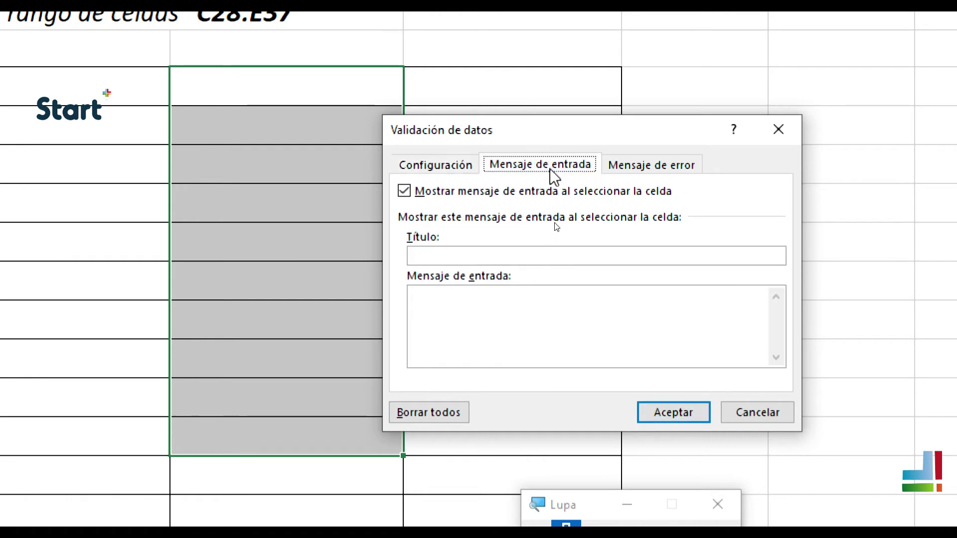
left_click(653, 167)
left_click(418, 169)
left_click(689, 411)
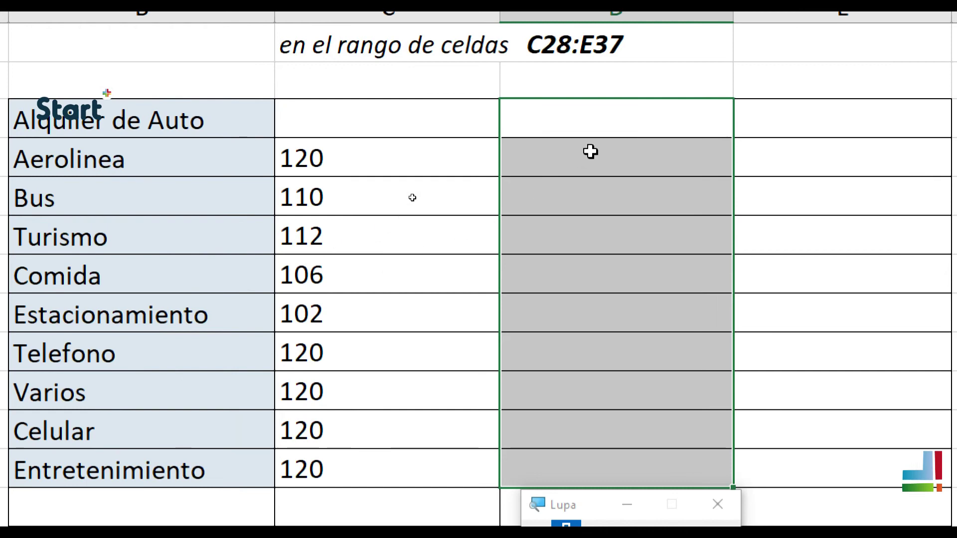
- Try to enter 110 for Alquiler de Auto in column D, and cancel the entry
left_click(621, 130)
type("110")
key("Return")
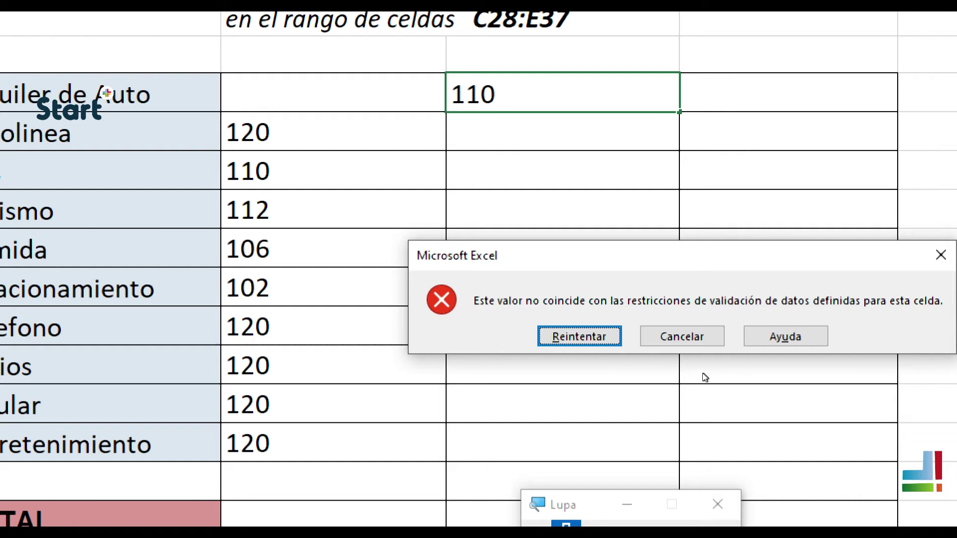
left_click(678, 338)
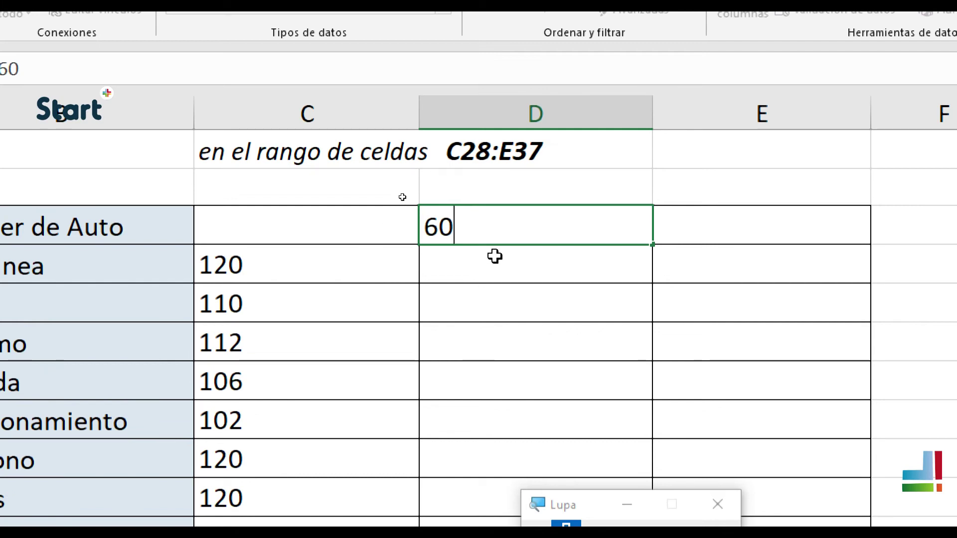
- Enter 60 for Alquiler de Auto in column D, and test the limit with 110 for Aerolinea
key("Return")
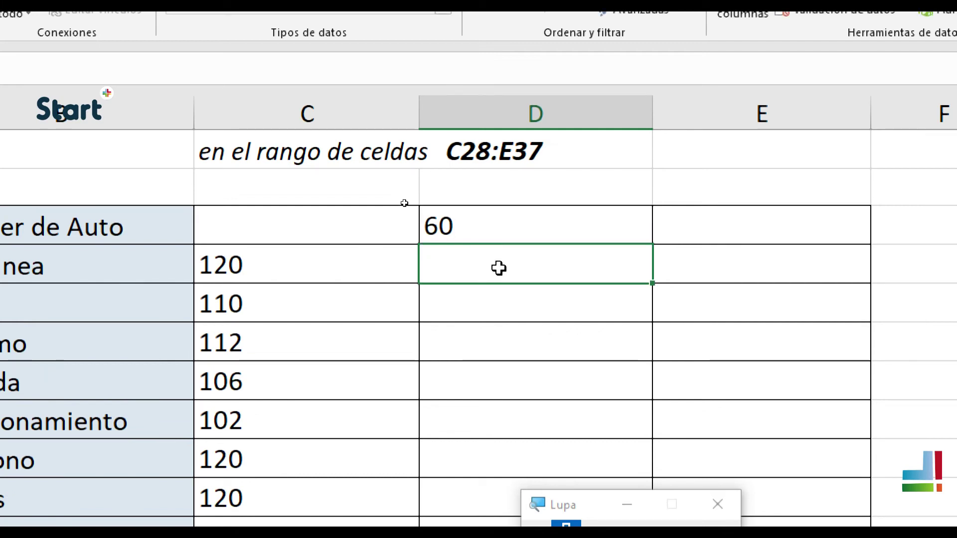
type("110")
key("Return")
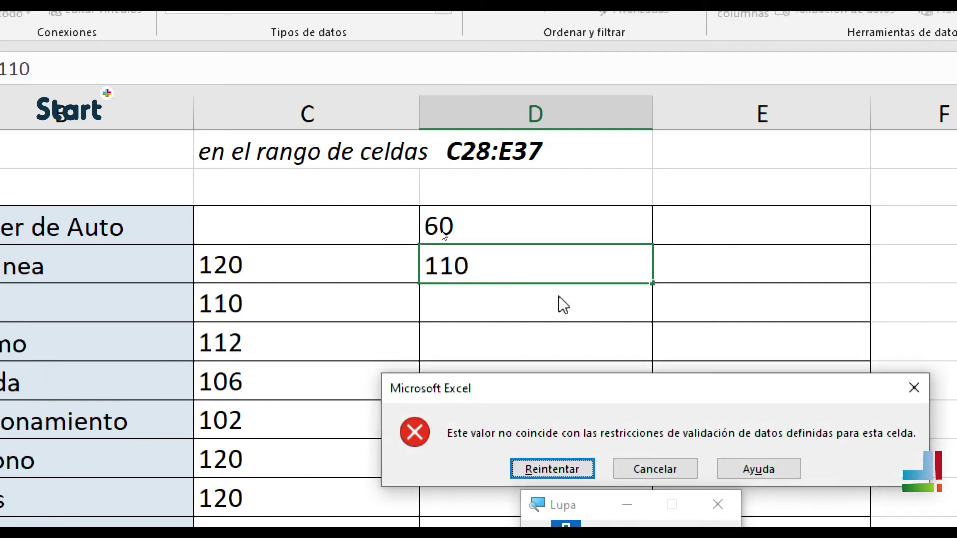
left_click(646, 466)
- Fill the 60 amount in column D from Alquiler de Auto down to Entretenimiento
left_click(545, 237)
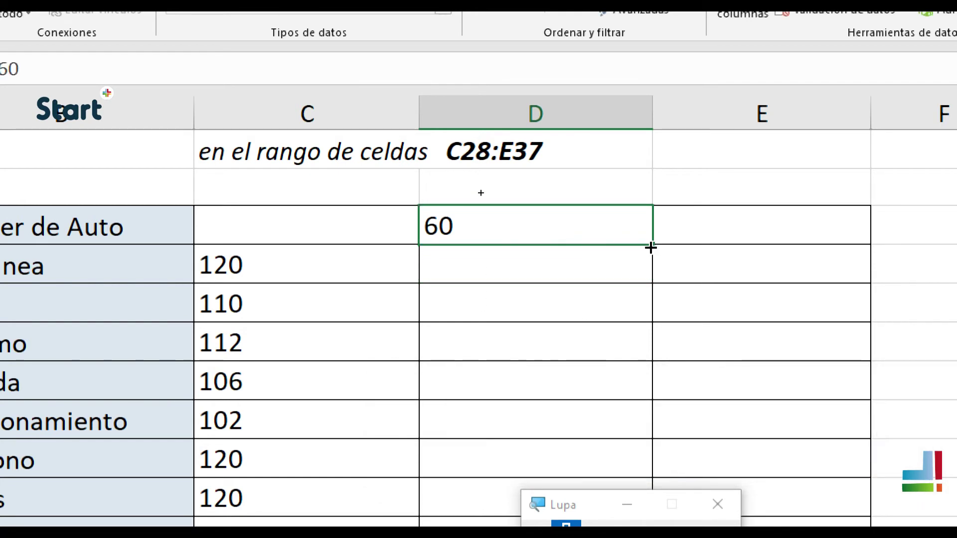
left_click_drag(653, 249, 623, 474)
left_click(678, 285)
left_click(536, 314)
key("ctrl+Down")
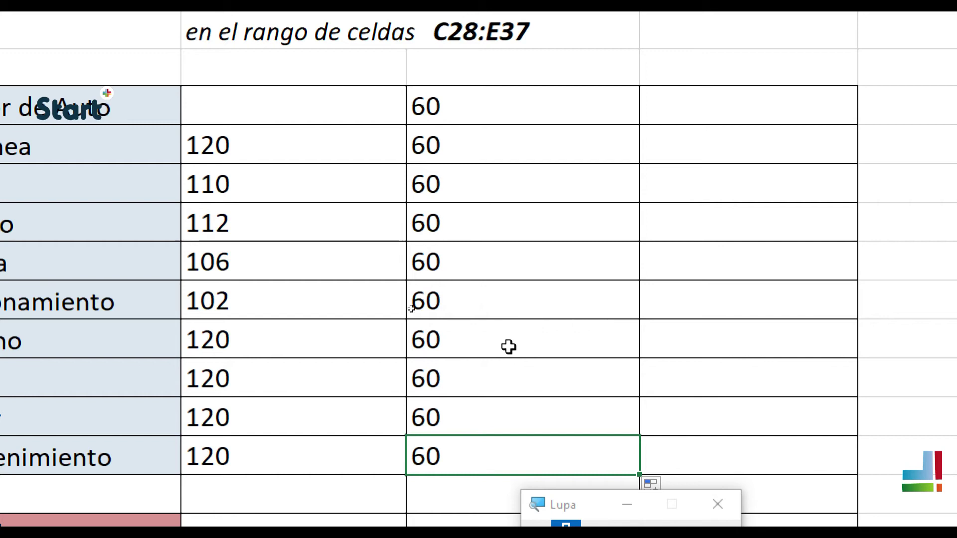
- Replace the Varios amount in column D with 100
left_click(459, 387)
key("BackSpace")
key("BackSpace")
type("100")
key("Return")
- Try to change the Varios amount in column D to 101, and cancel the entry
double_click(472, 376)
key("BackSpace")
type("1")
key("Return")
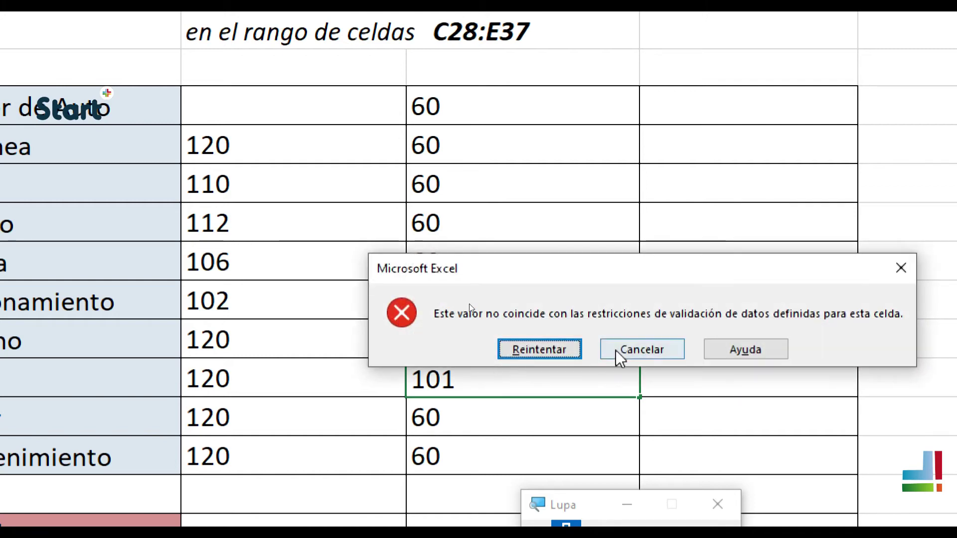
left_click(628, 346)
key("Return")
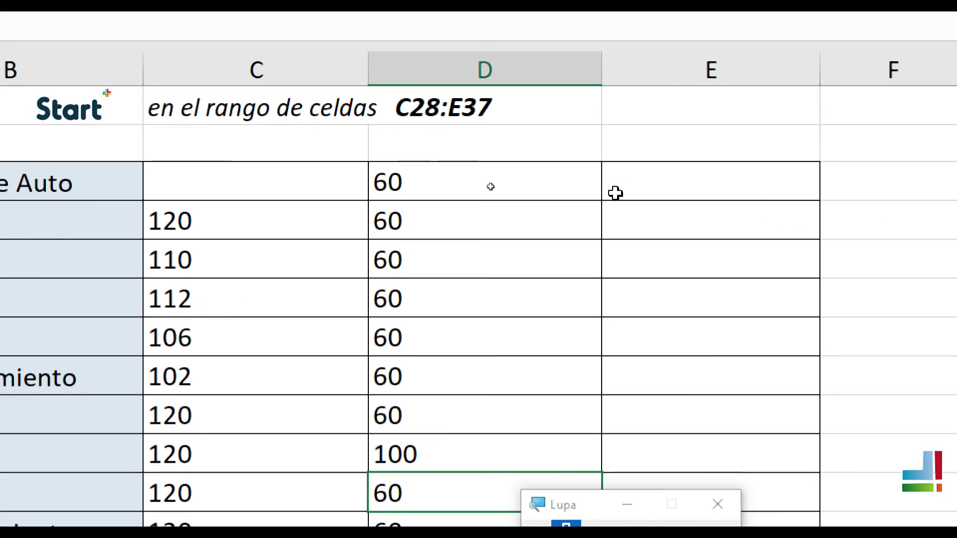
- Set up whole-number validation for E28:E37 using the between condition, with a minimum of 300 and an upper limit
left_click_drag(615, 195, 689, 519)
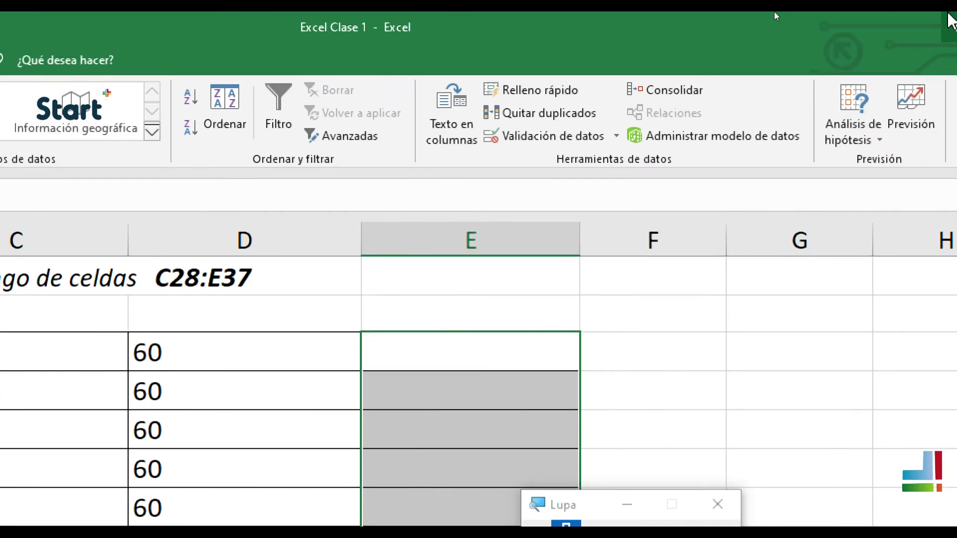
left_click(573, 135)
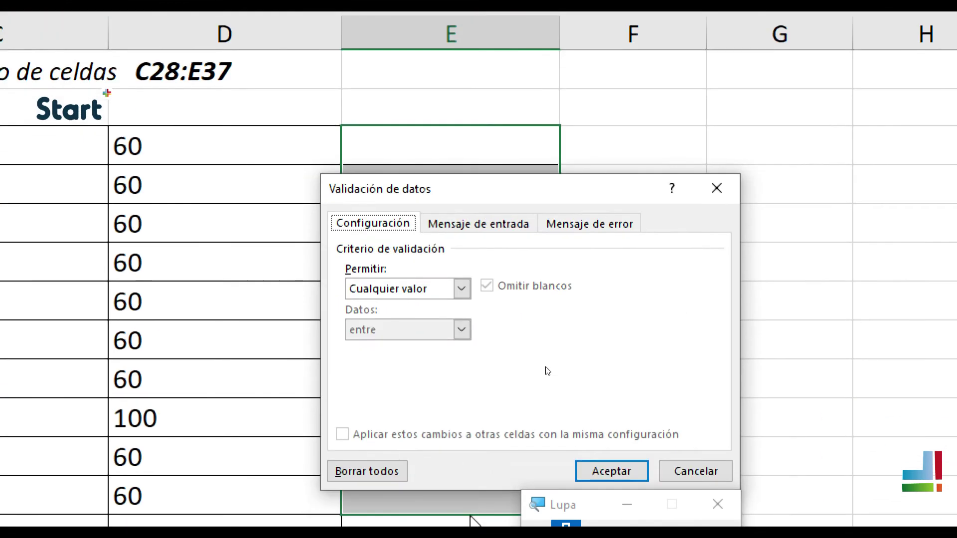
left_click(471, 273)
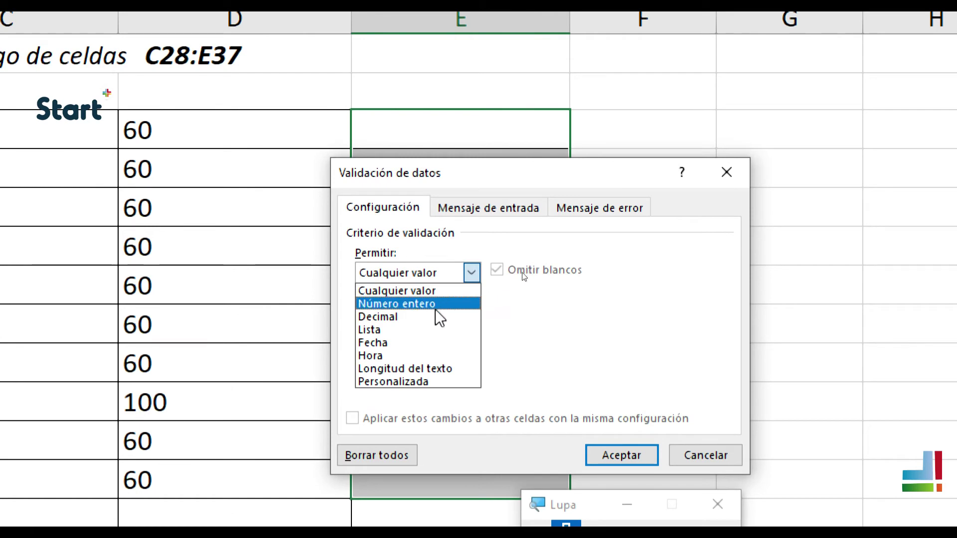
left_click(429, 305)
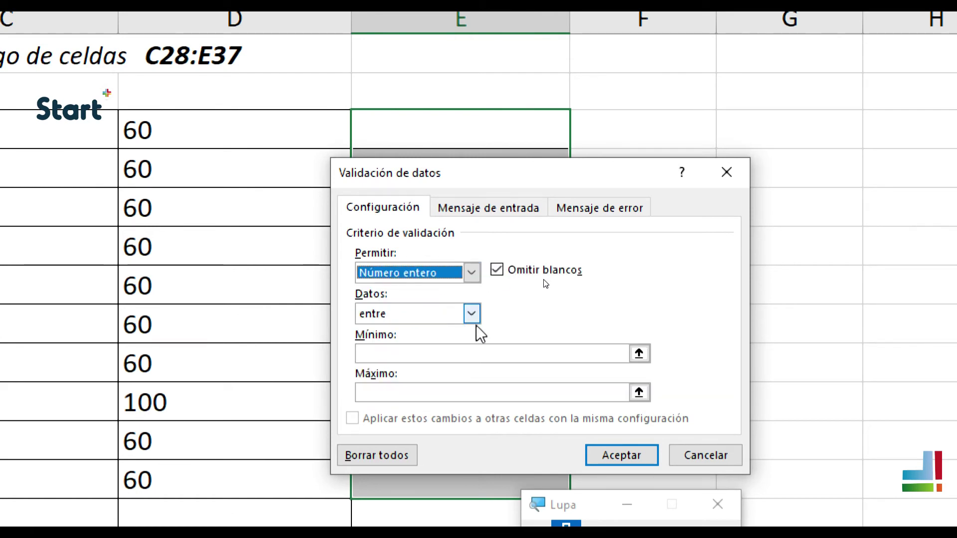
left_click(490, 353)
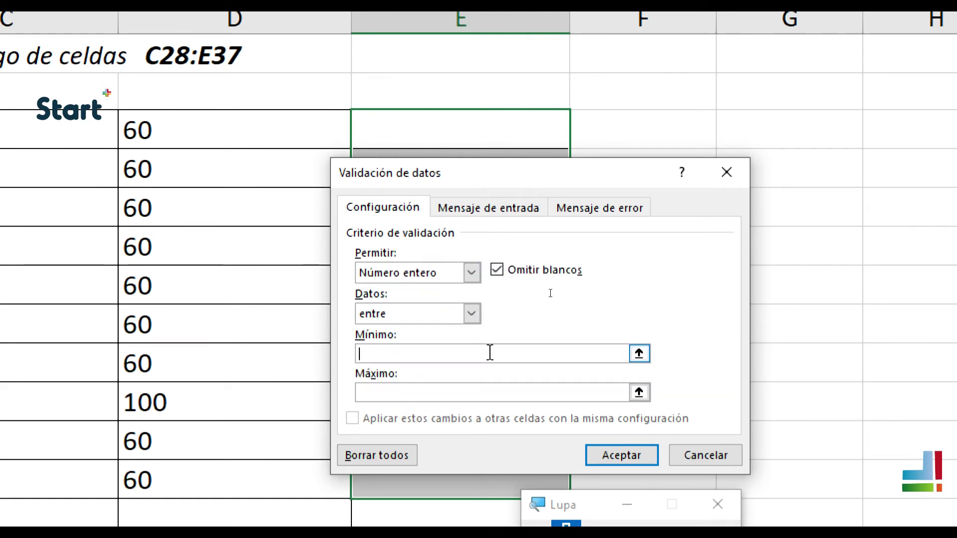
left_click(477, 394)
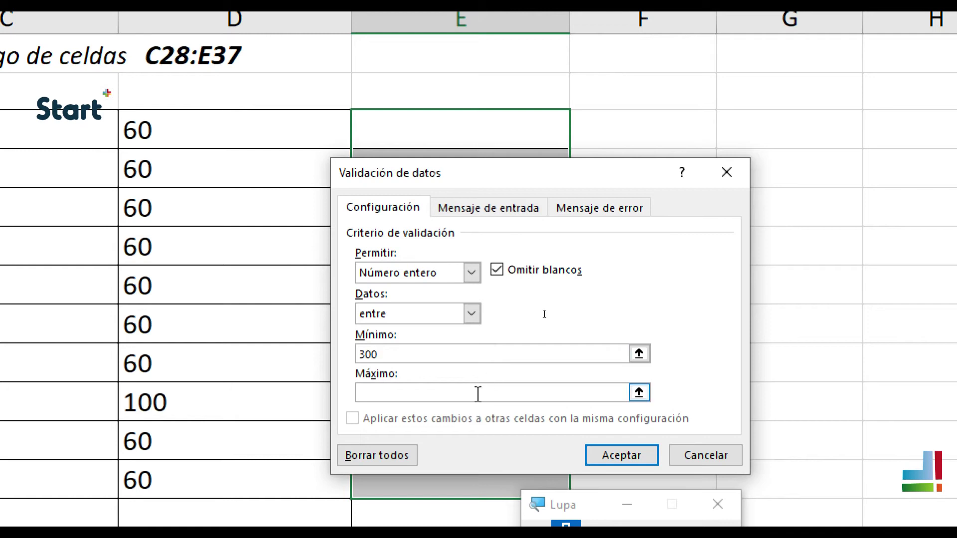
- Add the error alert titled "error!" with the message "Cantidad no admitida." and apply the column E rule
left_click(604, 206)
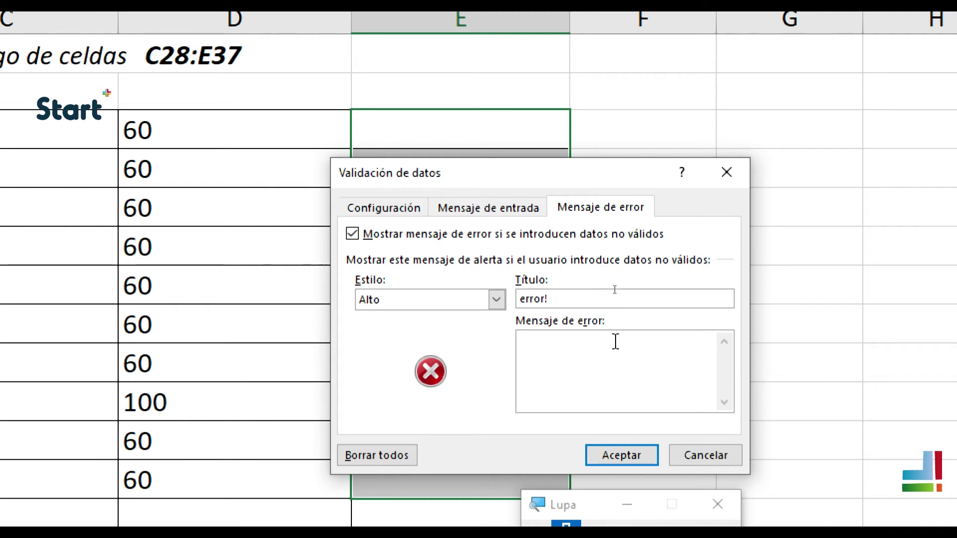
type("asntidad no")
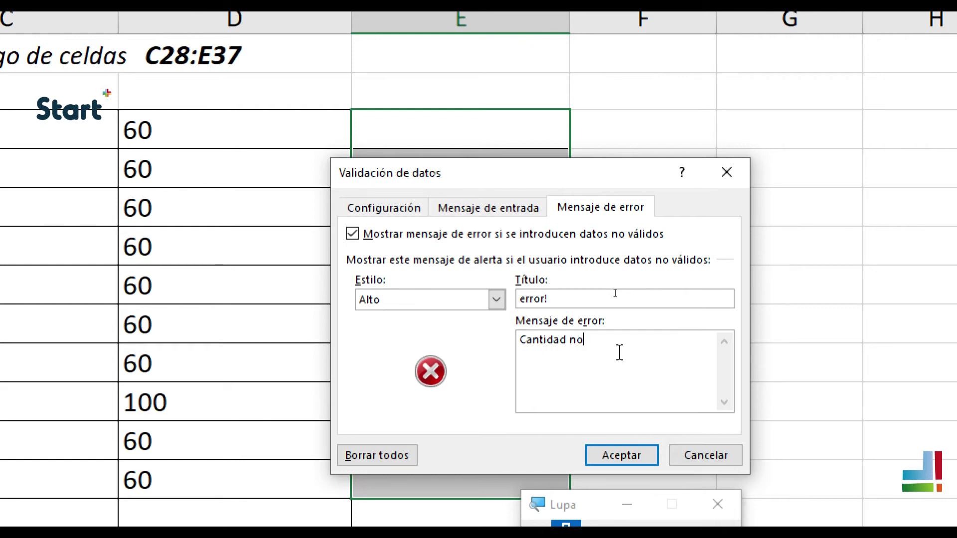
type(" admitida.")
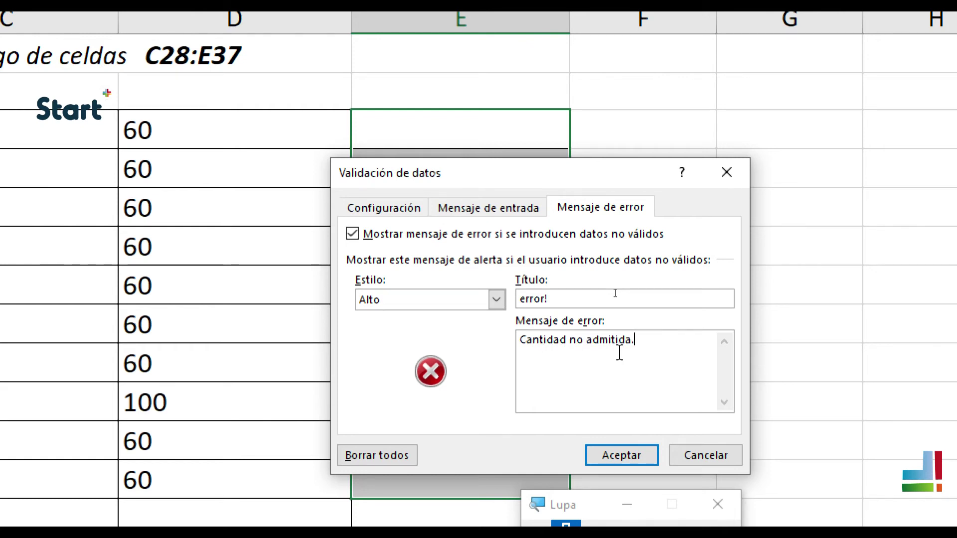
left_click(622, 456)
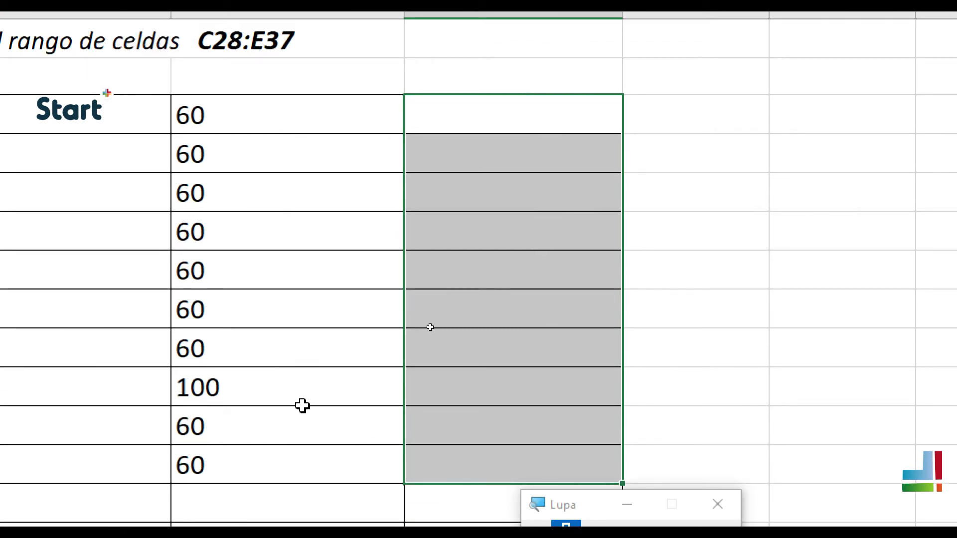
- Try to enter 500 for Bus in column E, and cancel the entry
left_click(486, 192)
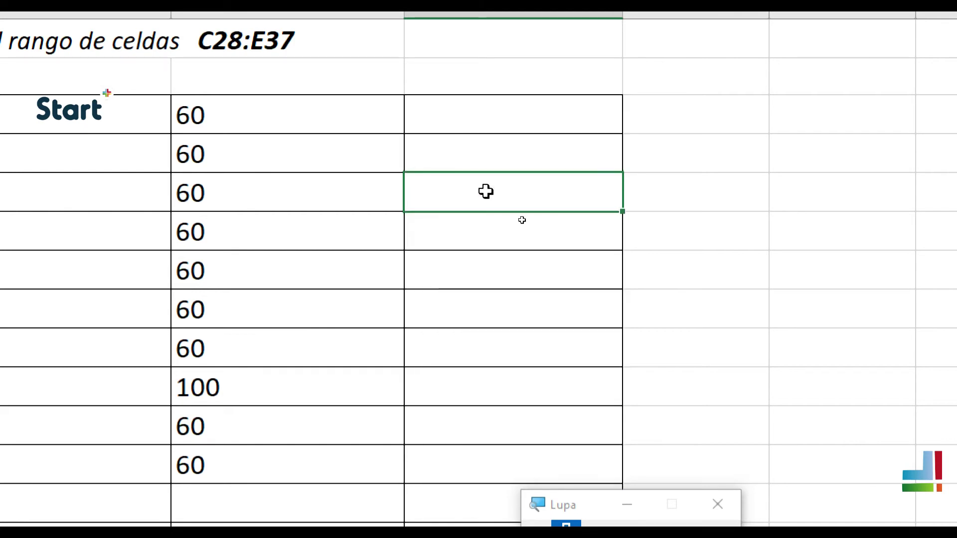
type("500")
key("Return")
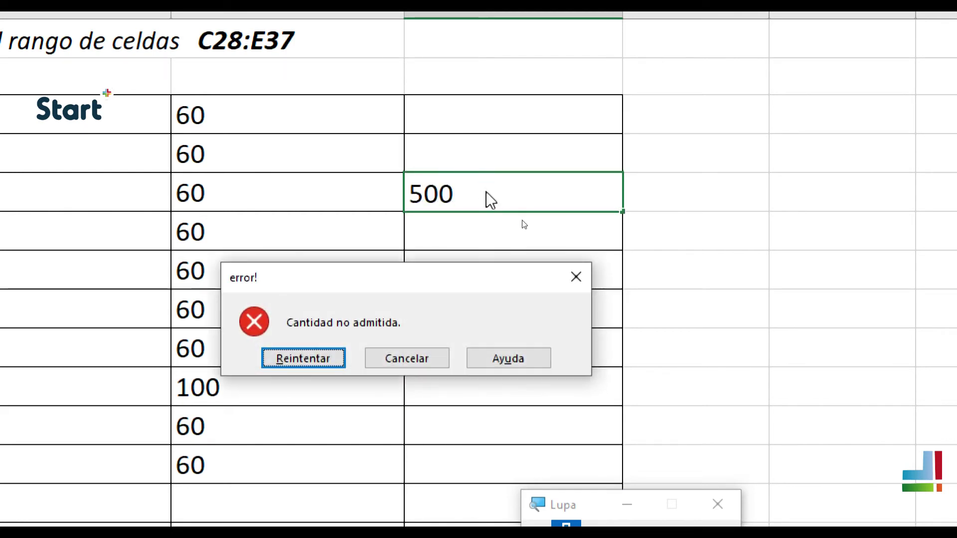
left_click(430, 364)
- Test 300 as the Aerolinea amount in column E, and clear the entry
left_click(480, 154)
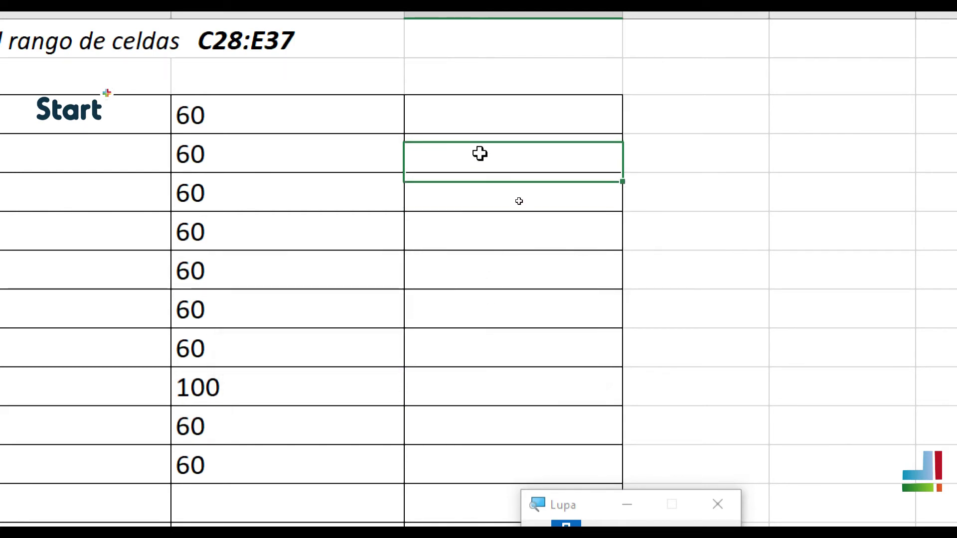
type("300")
key("Return")
left_click(494, 155)
key("Delete")
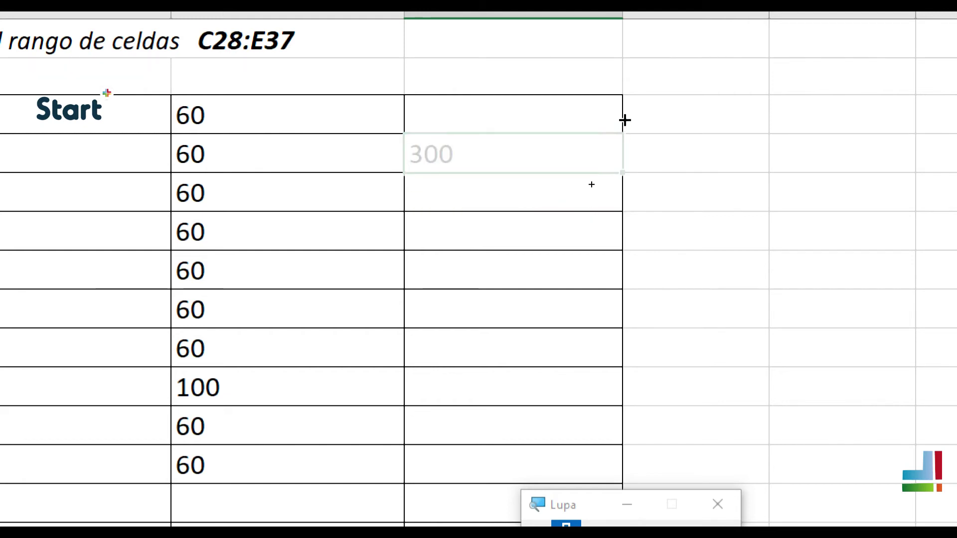
mouse_move(621, 181)
left_mouse_down()
mouse_move(611, 478)
mouse_move(552, 400)
mouse_move(417, 451)
left_mouse_up()
- Leave the expense table and open the FunciónSi worksheet
key("super+minus")
left_click(629, 379)
left_click(627, 318)
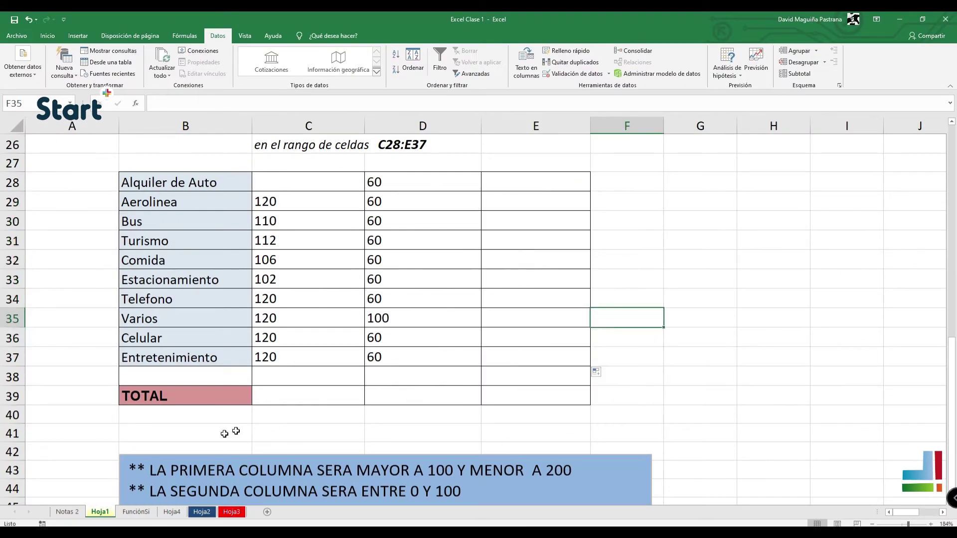
left_click(136, 512)
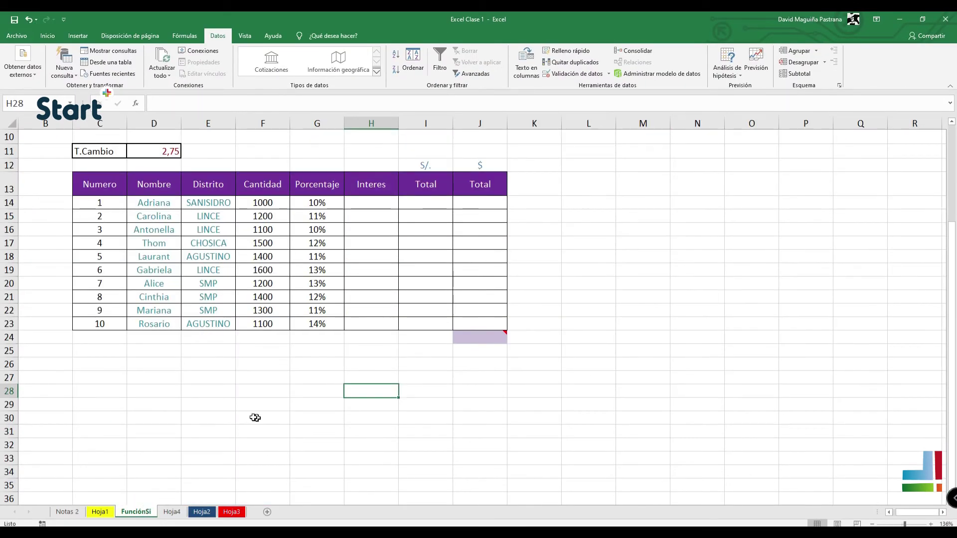
- Calculate the first row's Interes in H14 with the formula =F14*G14
left_click(911, 524)
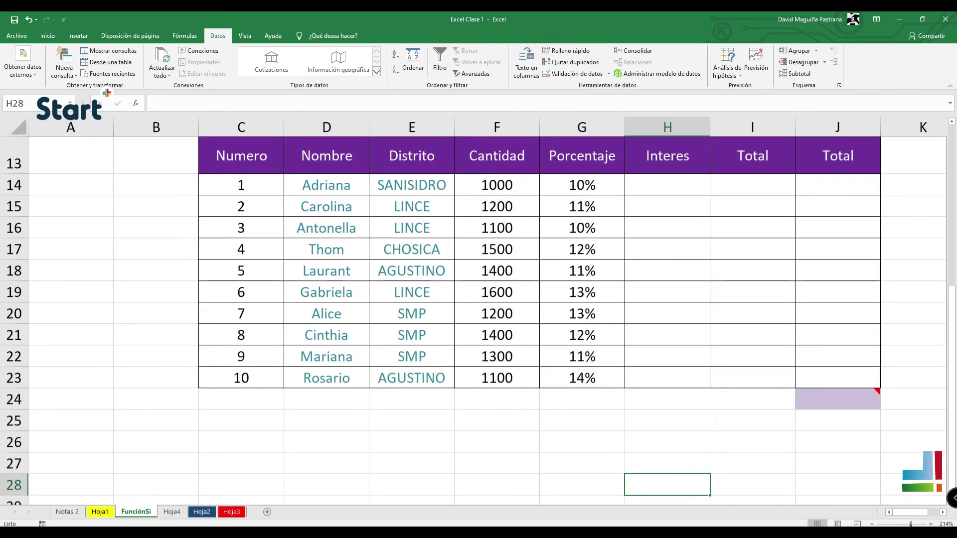
left_click(943, 513)
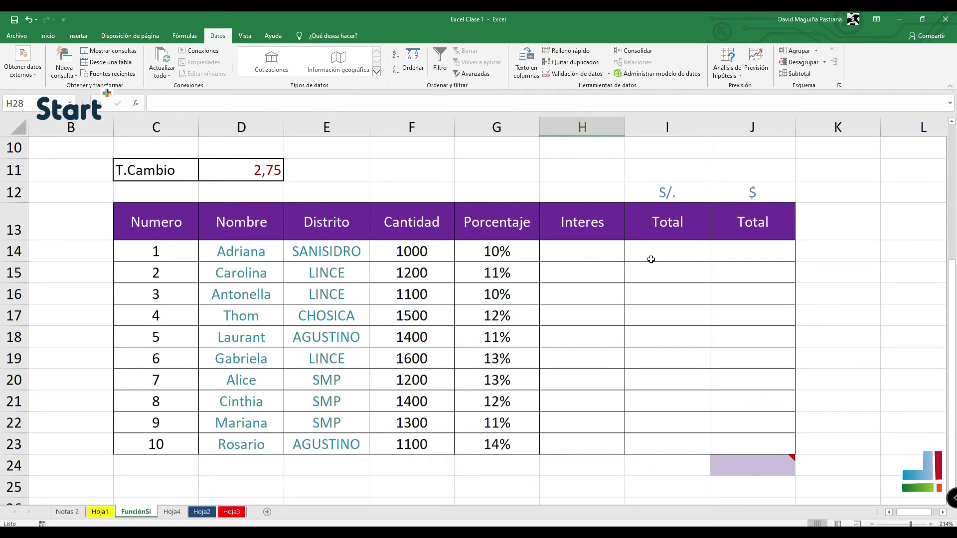
left_click(609, 257)
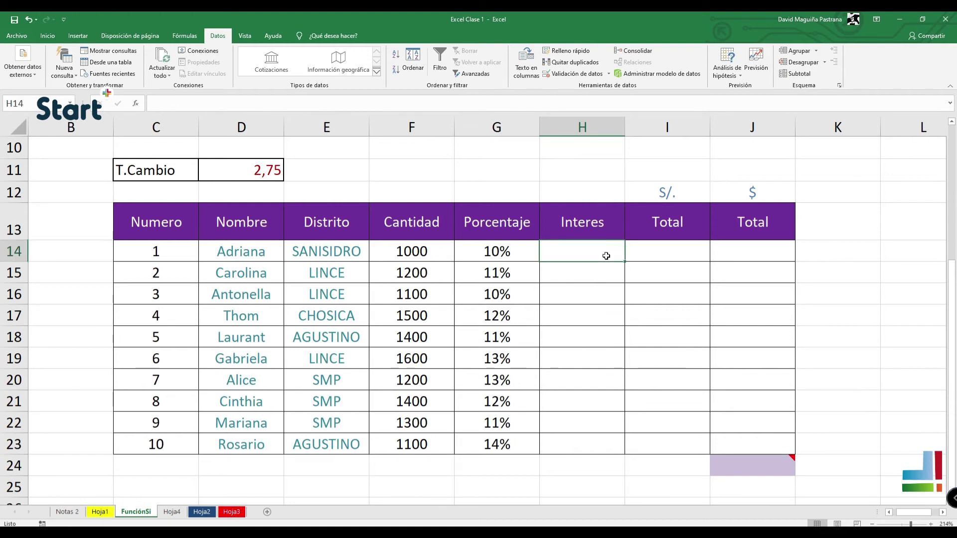
type("=")
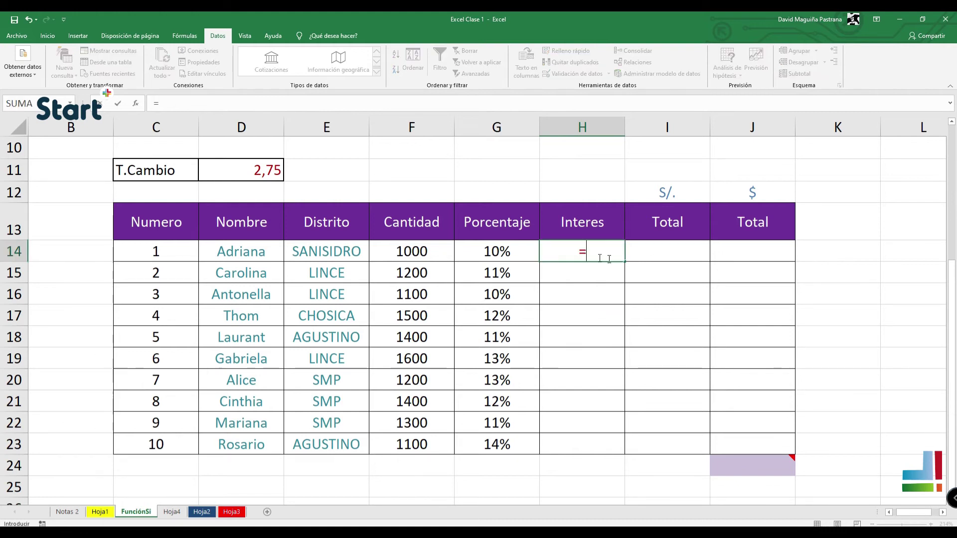
left_click(420, 252)
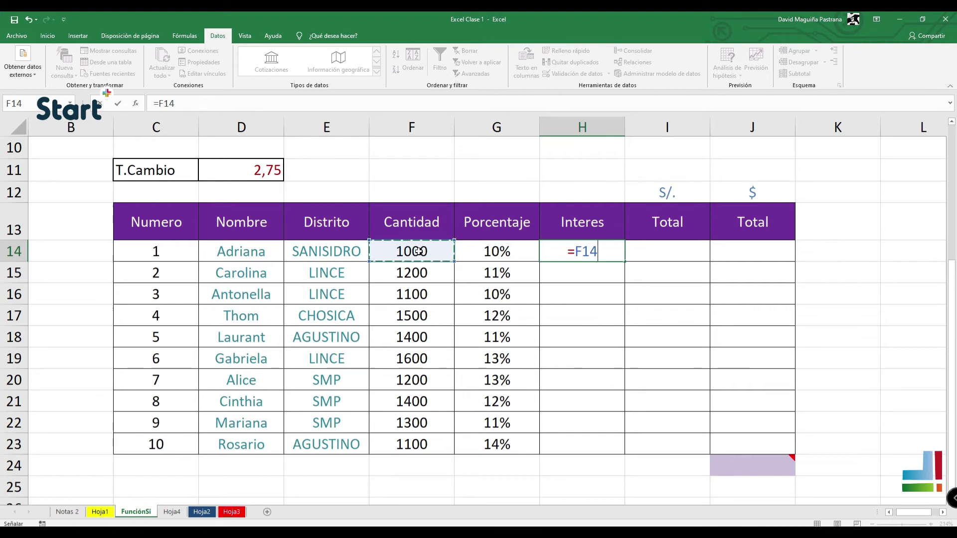
type("*")
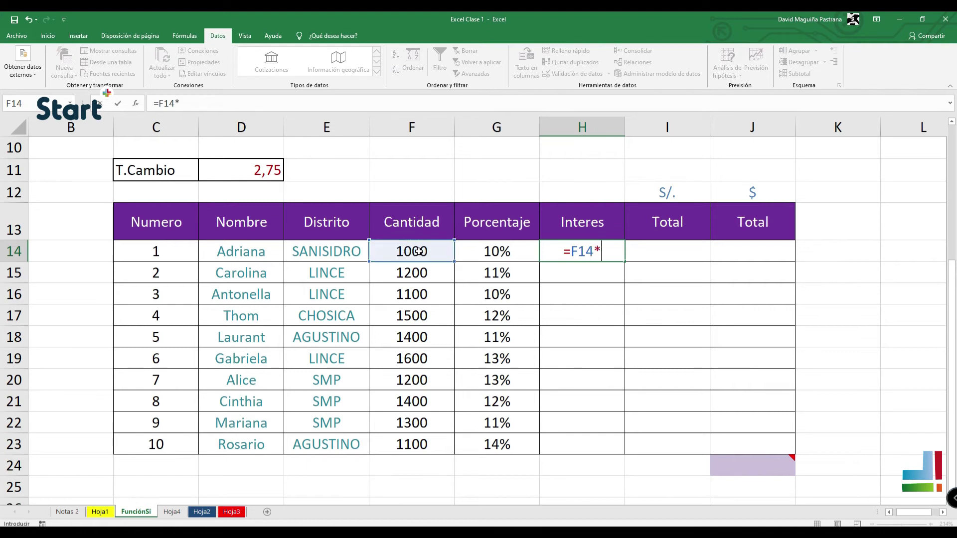
left_click(505, 251)
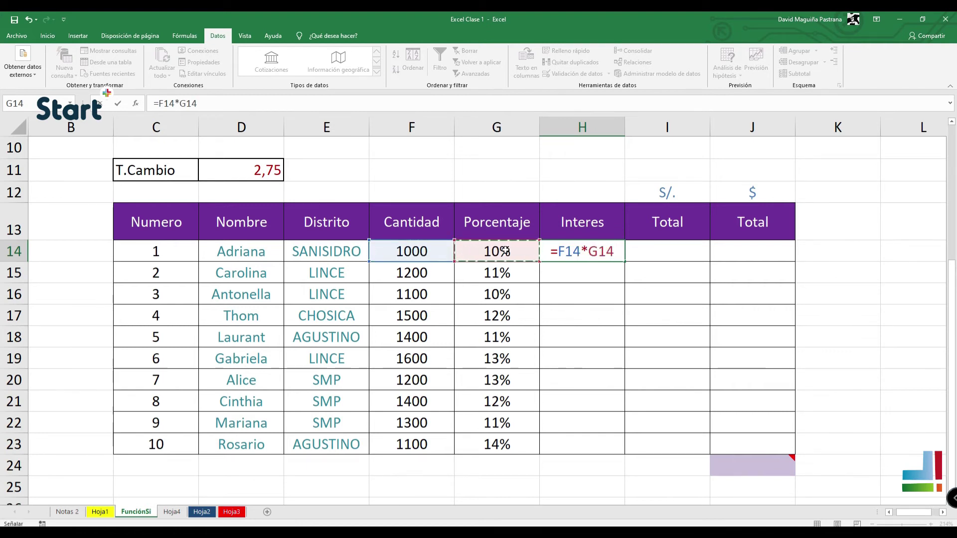
key("Return")
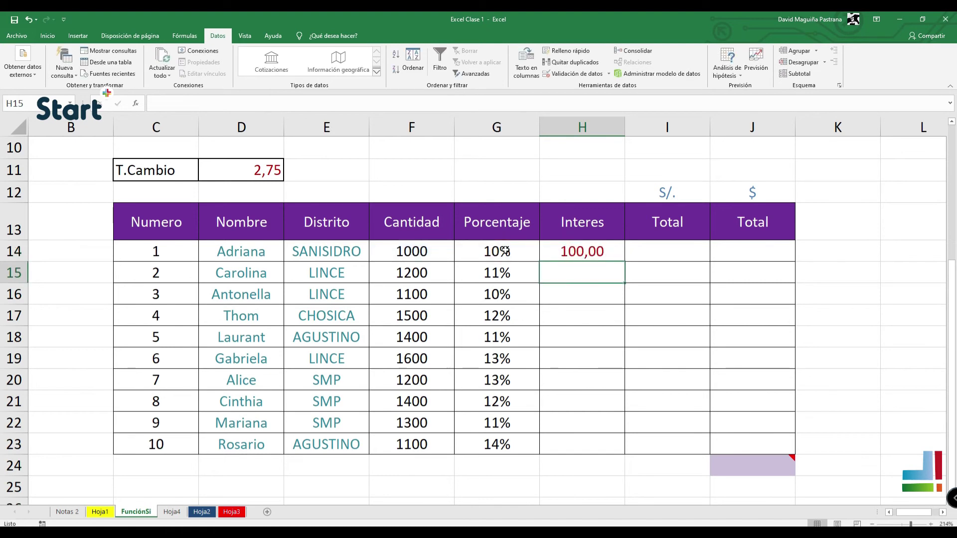
- Show the Interes in H14 without decimals and fill its formula down to H23
left_click(578, 252)
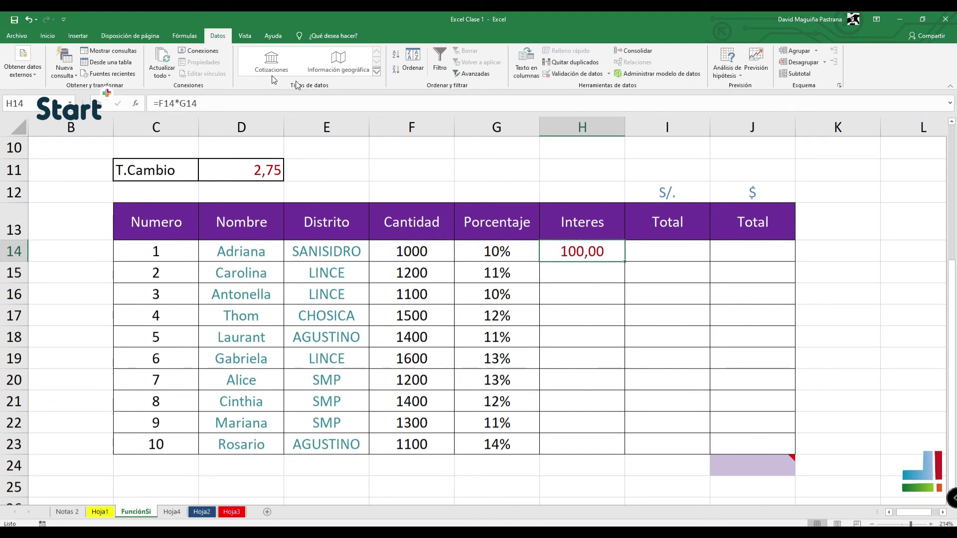
left_click(48, 35)
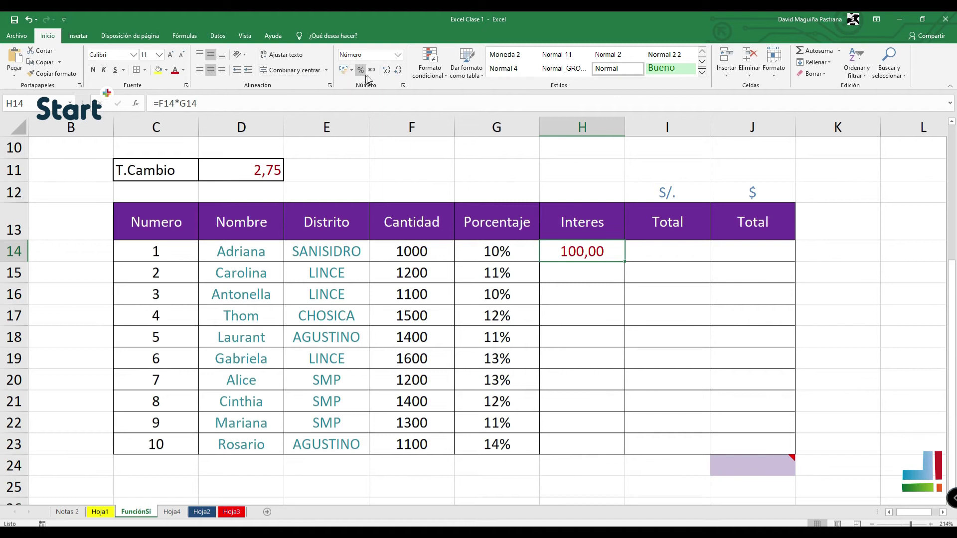
left_click(398, 72)
left_click(398, 72)
left_click(626, 290)
left_click(615, 258)
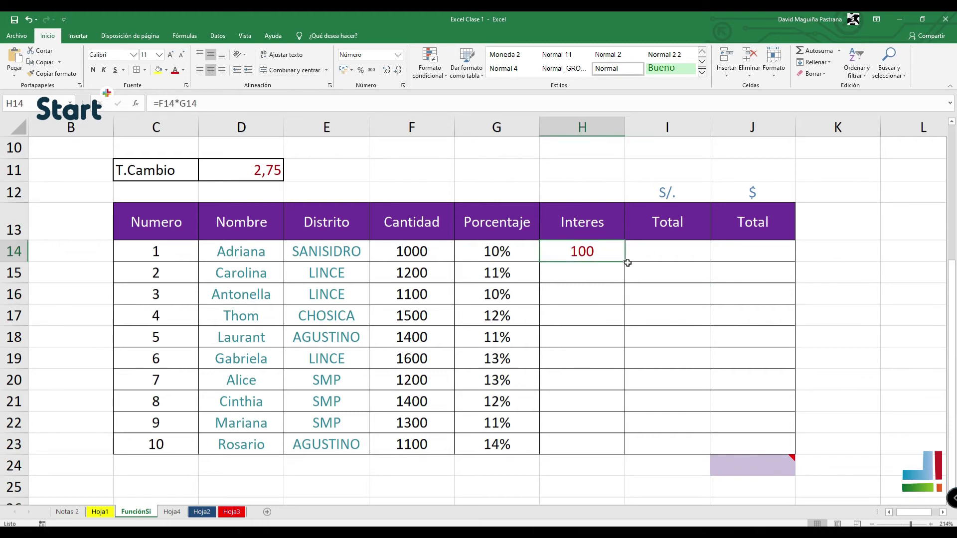
left_click_drag(625, 274, 618, 451)
- Calculate the first row's S/. Total in I14 with the formula =F14+H14
left_click(660, 251)
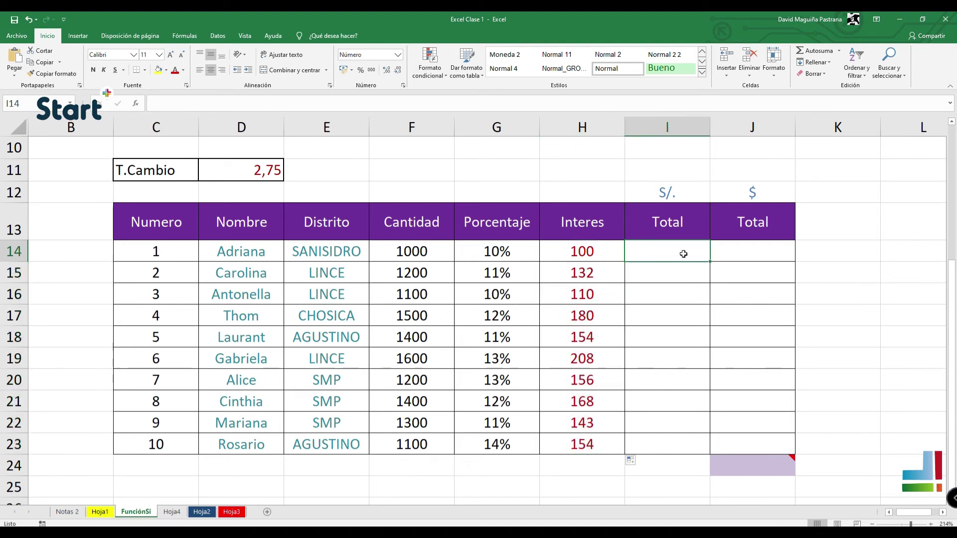
left_click(427, 251)
left_click(608, 251)
left_click(663, 253)
type("=")
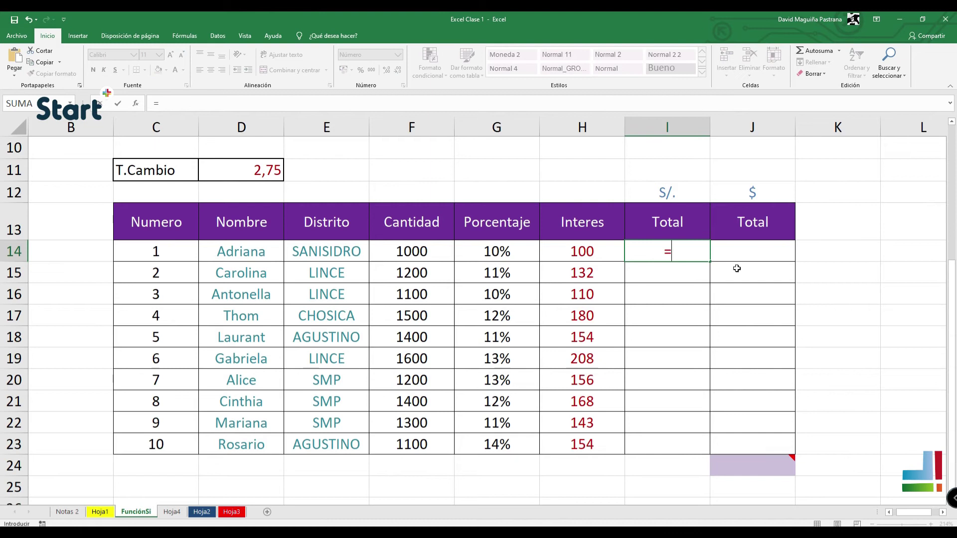
left_click(431, 255)
type("+")
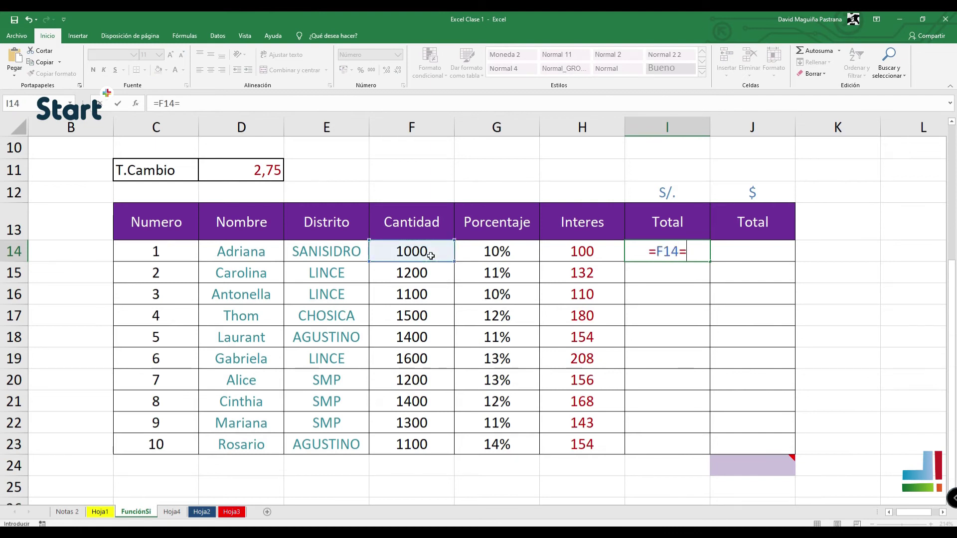
left_click(598, 250)
key("Return")
- Fill the S/. Total formula from I14 down to I23 and show the totals without decimals
left_click(696, 255)
left_click_drag(708, 265, 708, 448)
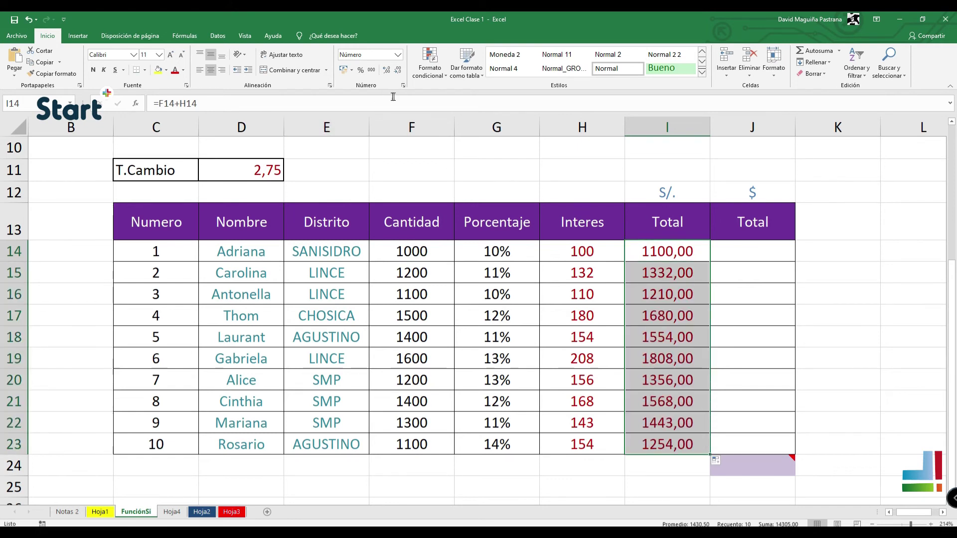
left_click(397, 69)
left_click(397, 70)
- Calculate the first row's $ Total in J14 by dividing by the exchange rate with =I14/D11
left_click(776, 255)
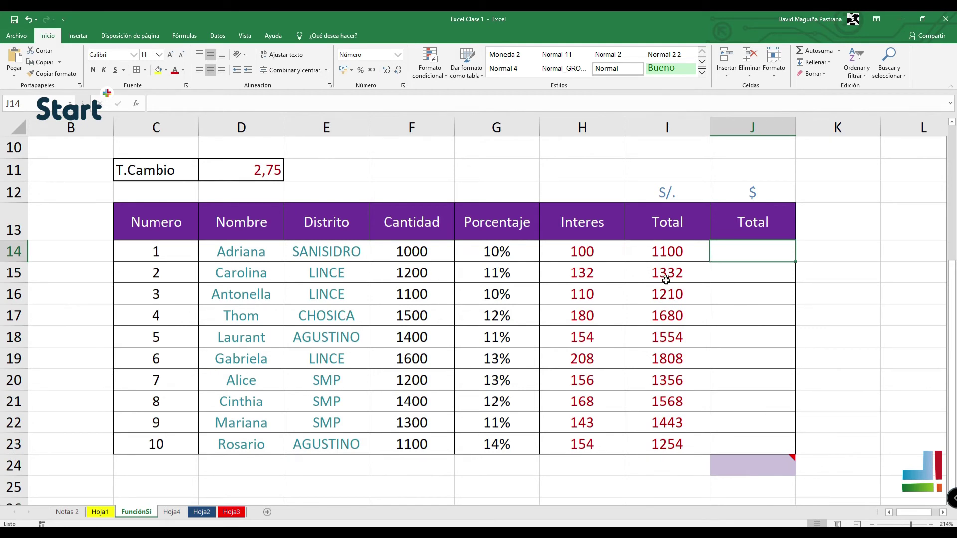
left_click(686, 252)
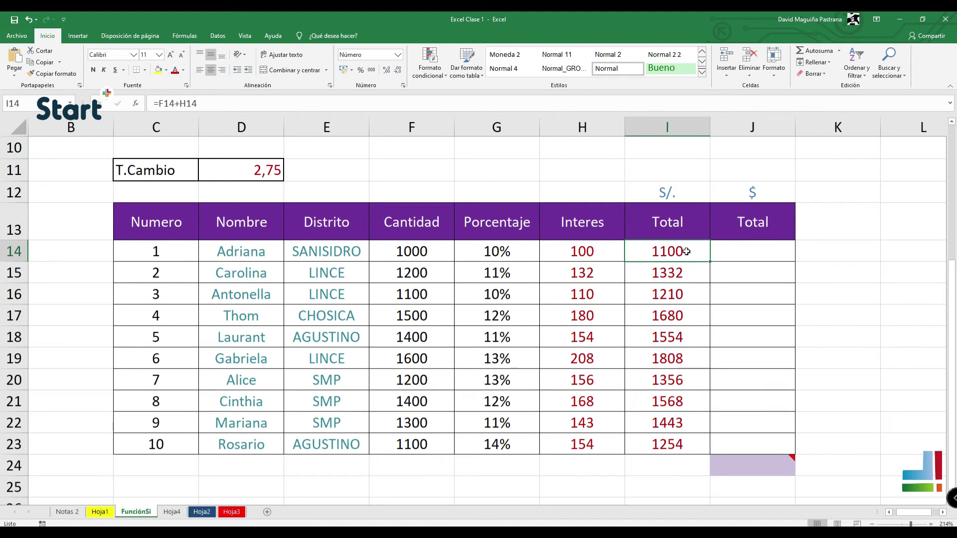
left_click(772, 257)
type("=")
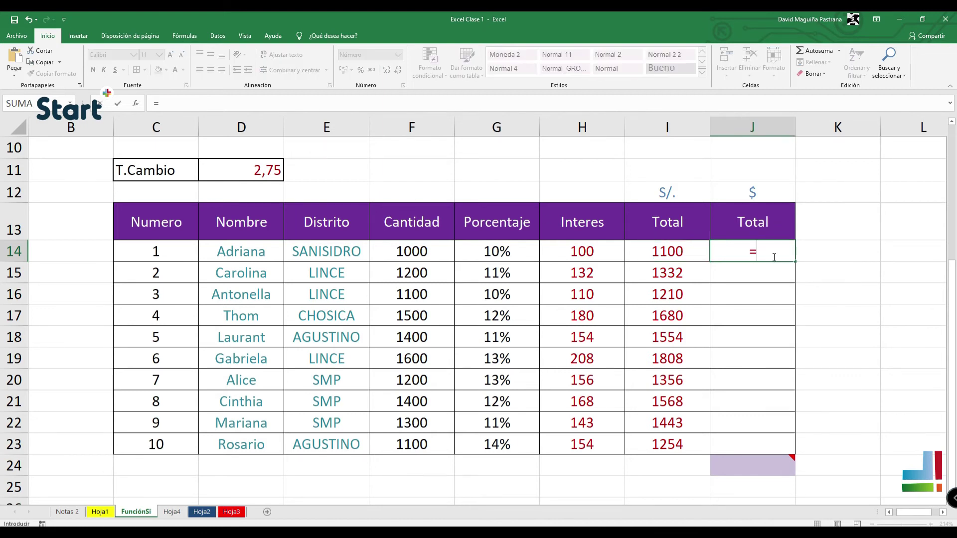
left_click(676, 250)
type("/")
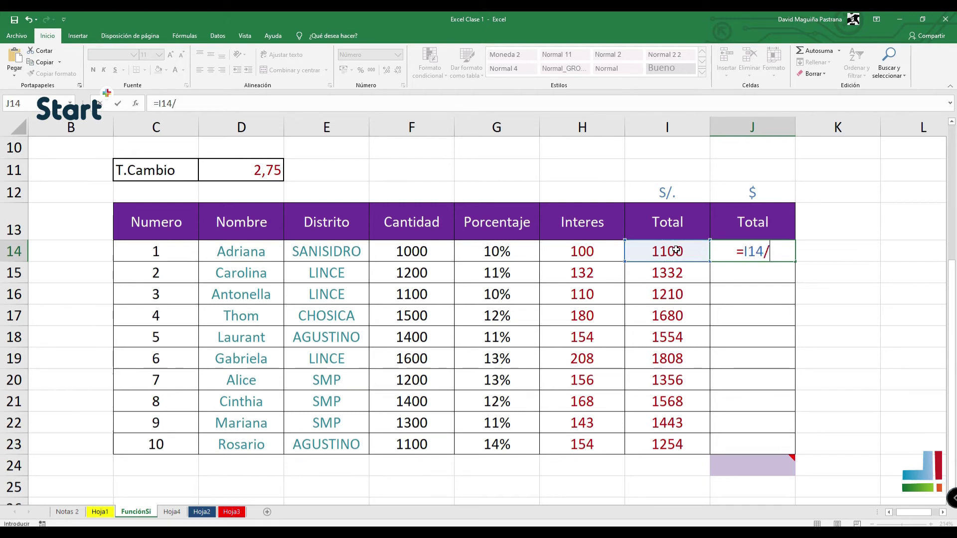
left_click(263, 174)
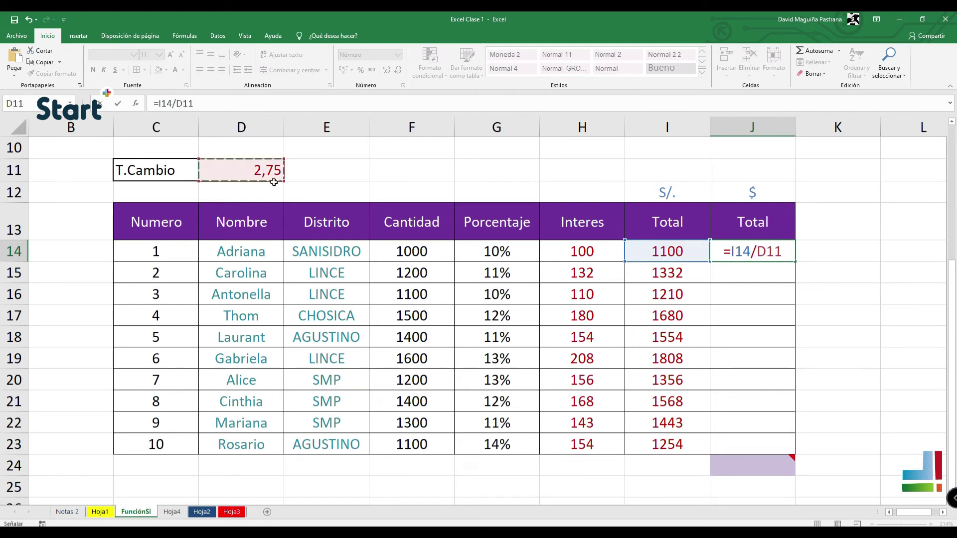
key("Return")
- Show the $ Total in J14 without decimals
left_click(726, 257)
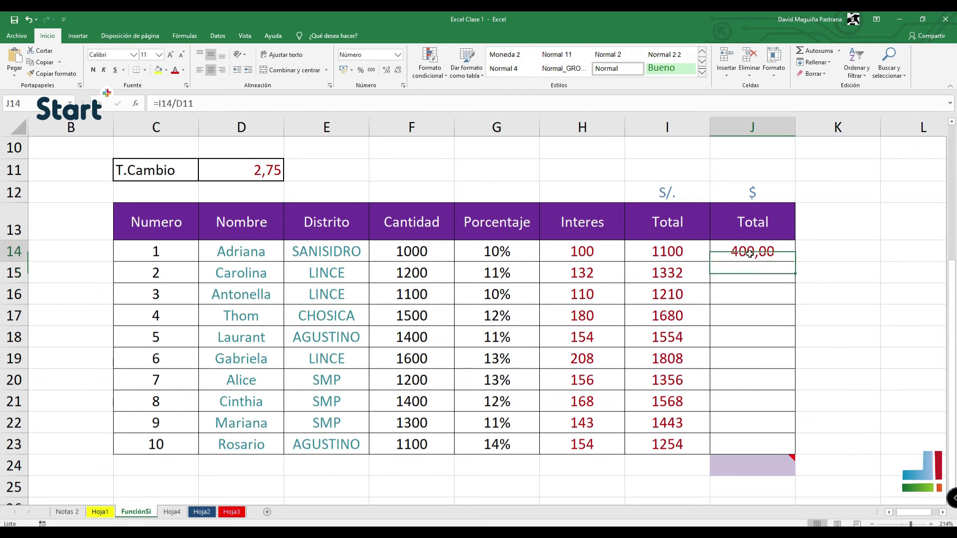
left_click(398, 70)
left_click(398, 69)
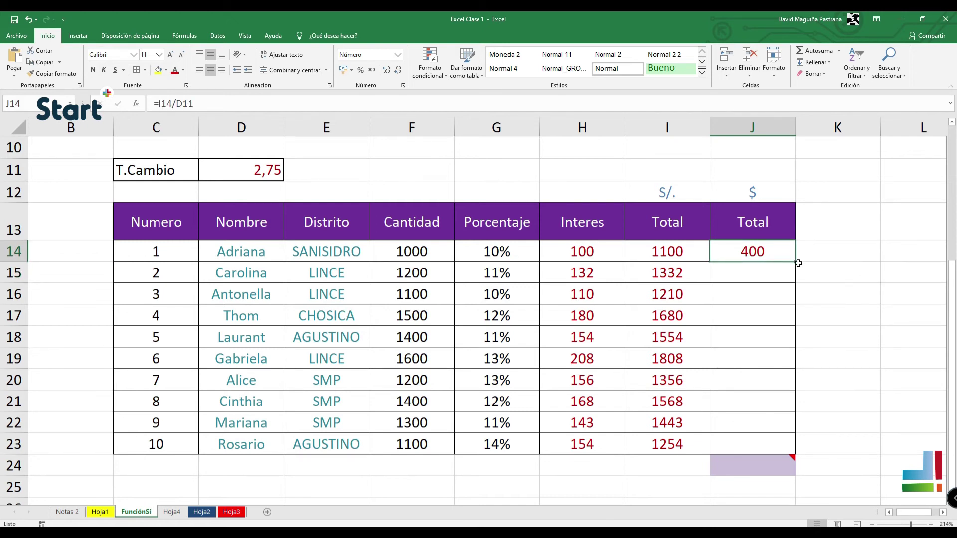
- Try to fill the relative J14 formula down to J23, check the reference in J15, and clear J15:J23
left_click_drag(796, 261, 794, 455)
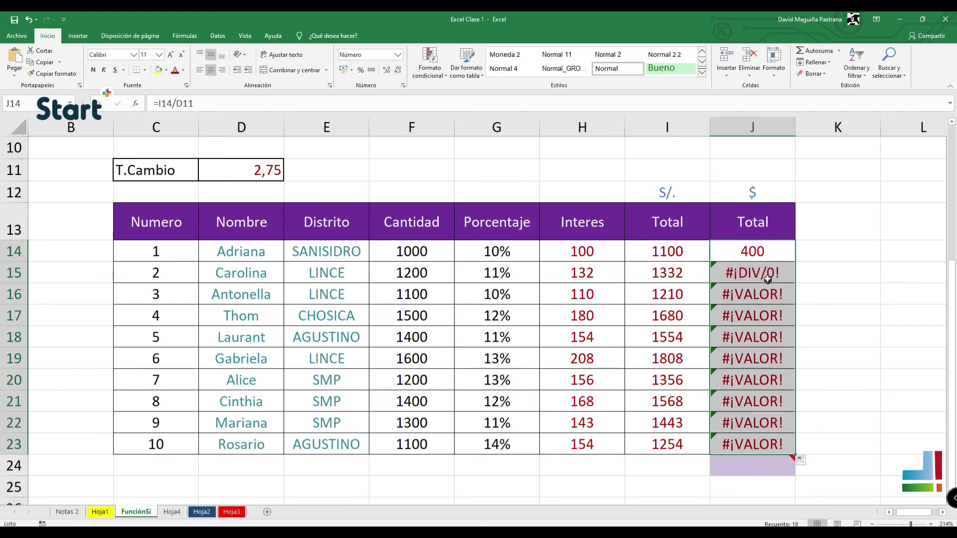
double_click(743, 277)
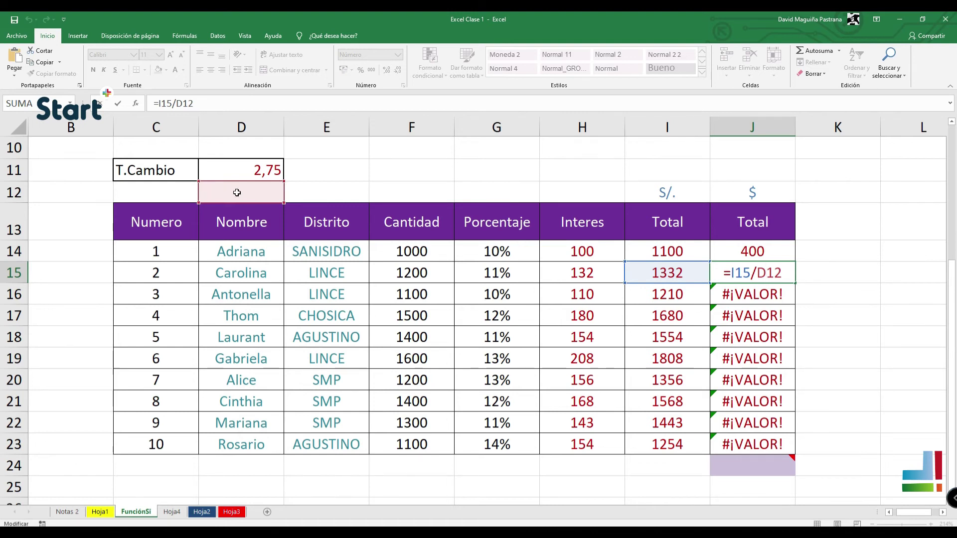
left_click_drag(714, 273, 782, 439)
key("Delete")
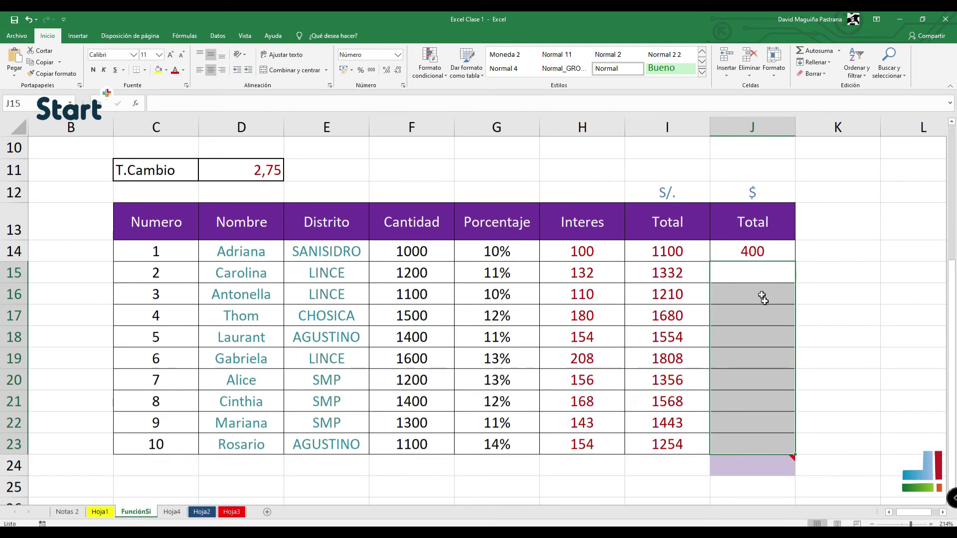
- Lock the exchange rate row in J14 as =I14/D$11 and fill the formula down to J23
double_click(757, 252)
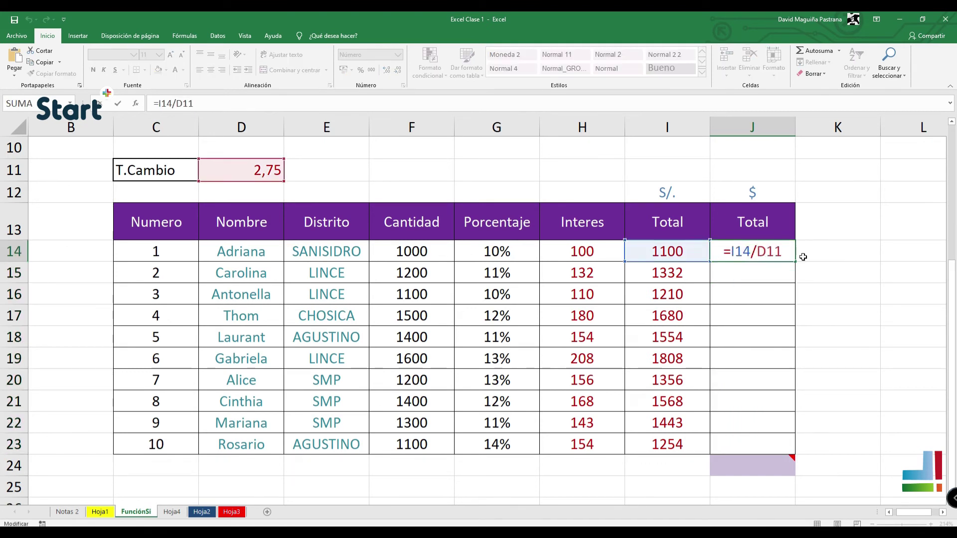
type("$")
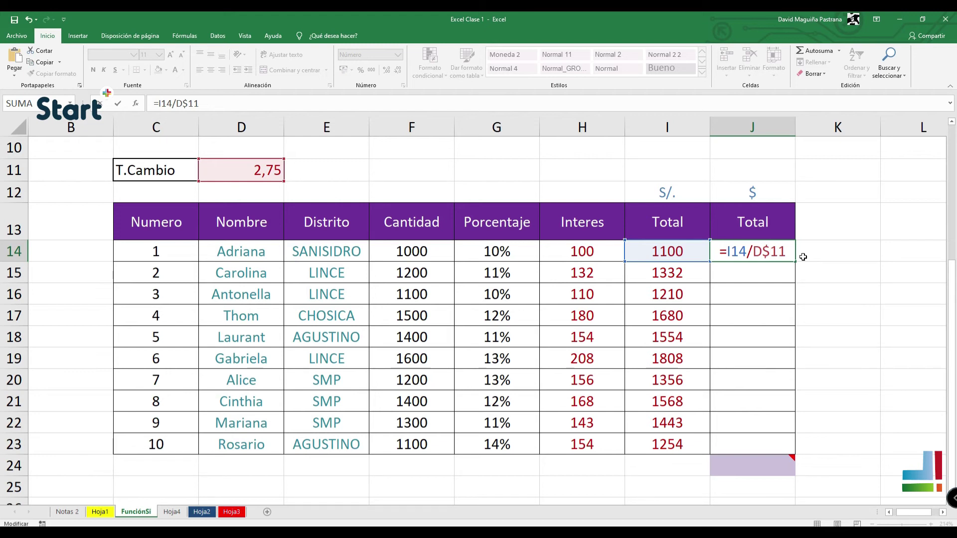
key("ctrl+Return")
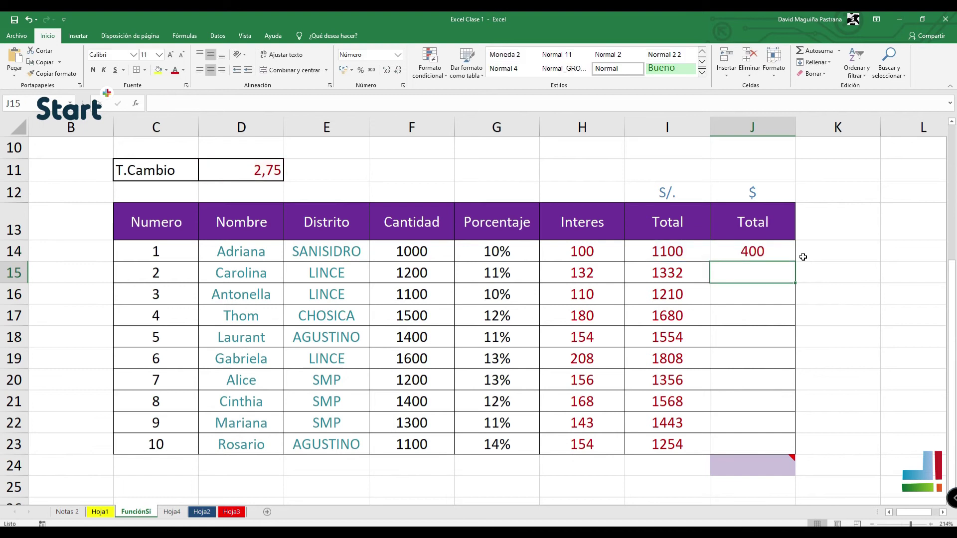
left_click_drag(796, 265, 805, 449)
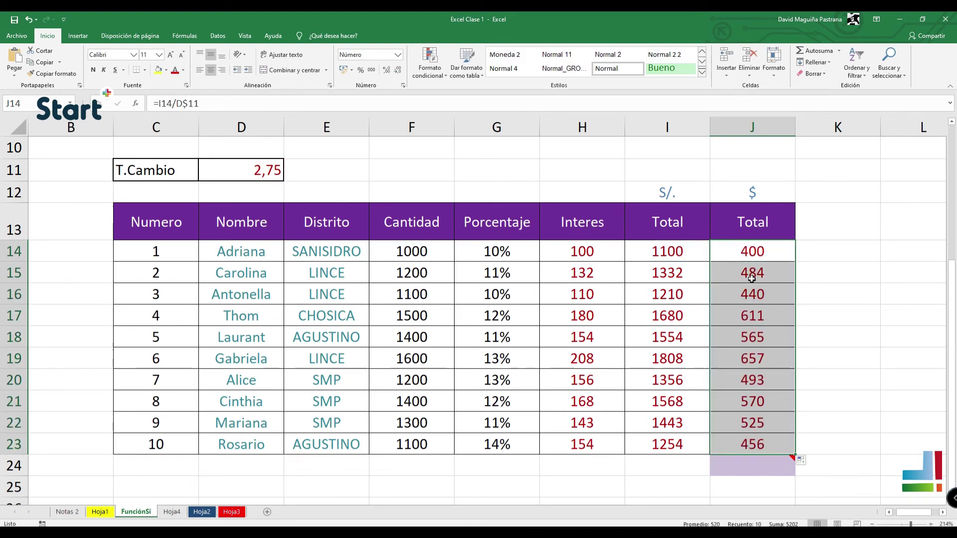
- Examine the $ Total formulas in J16, J22, J23 and J14 for the locked exchange rate reference
double_click(753, 294)
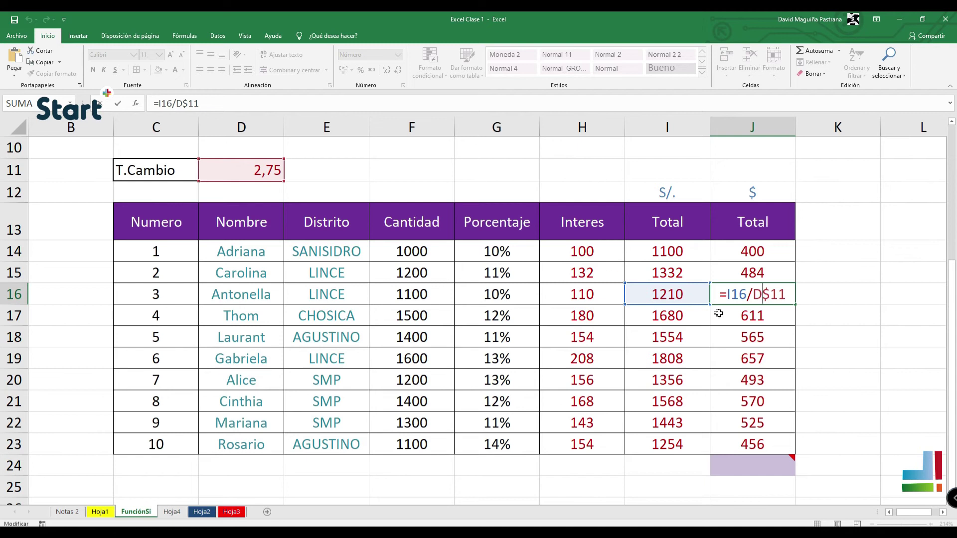
key("Return")
double_click(759, 431)
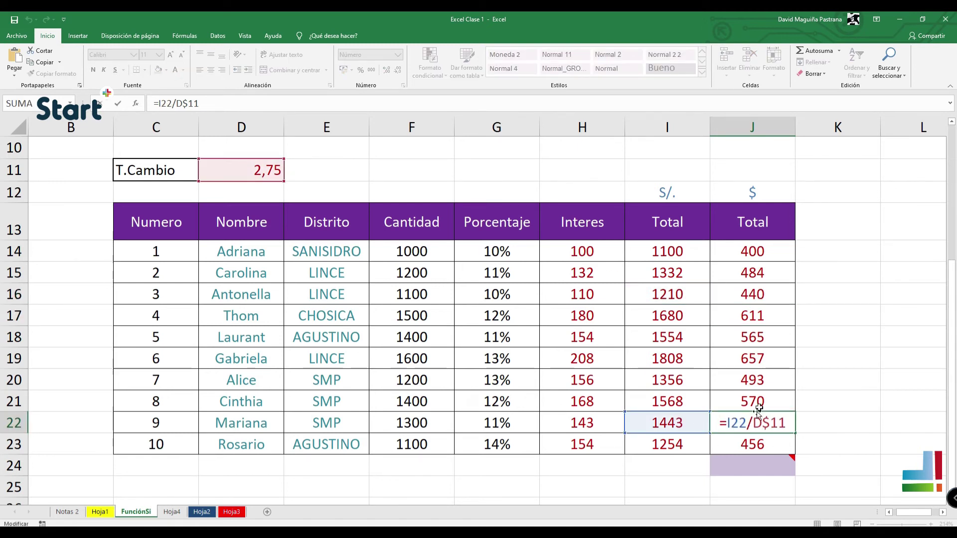
key("Return")
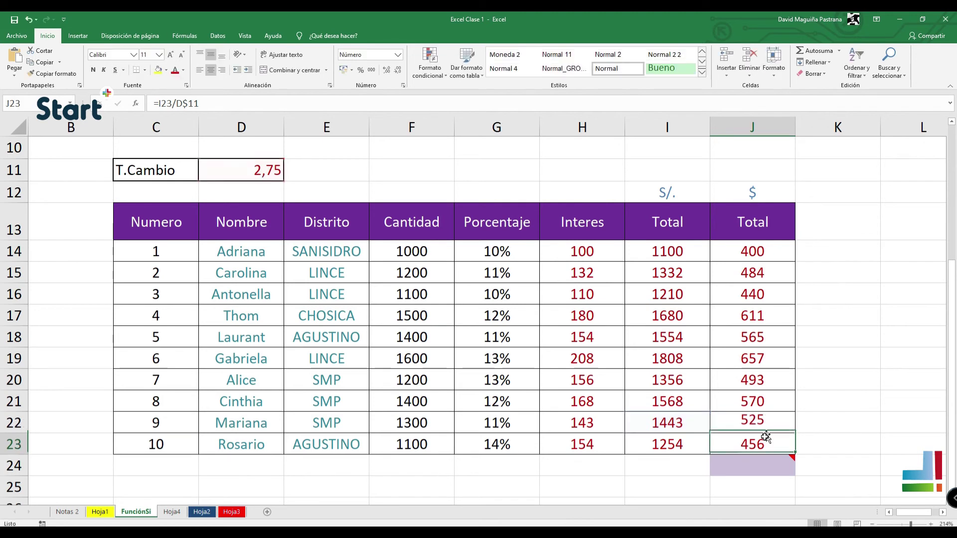
double_click(763, 445)
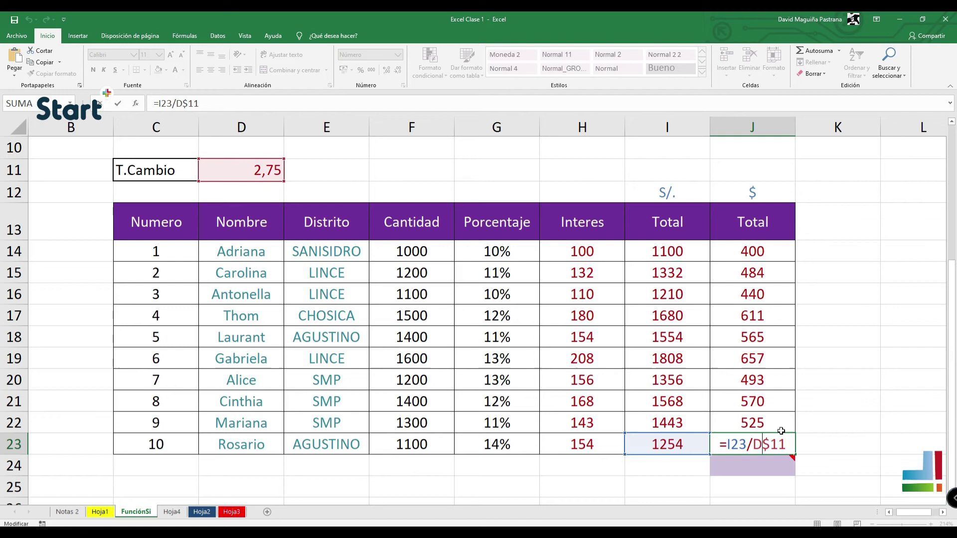
key("Return")
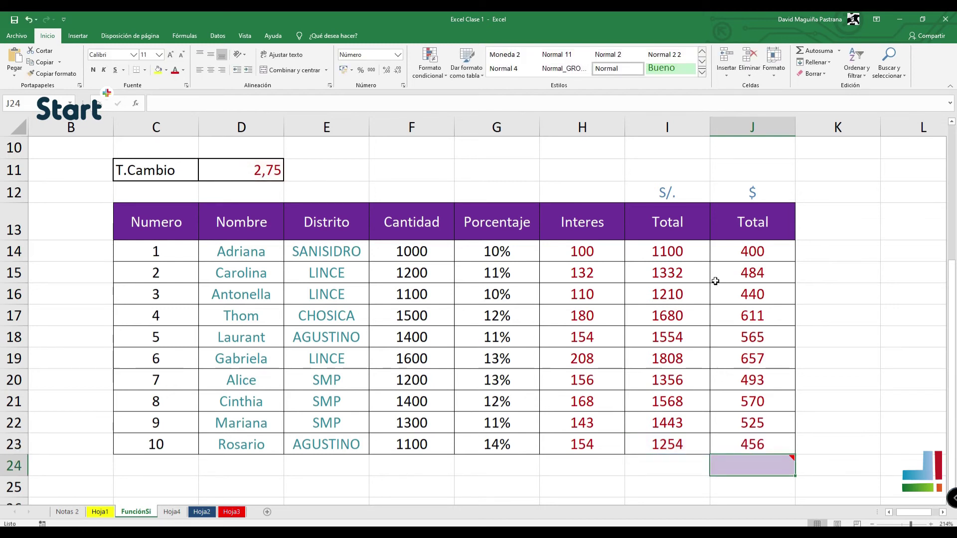
double_click(738, 251)
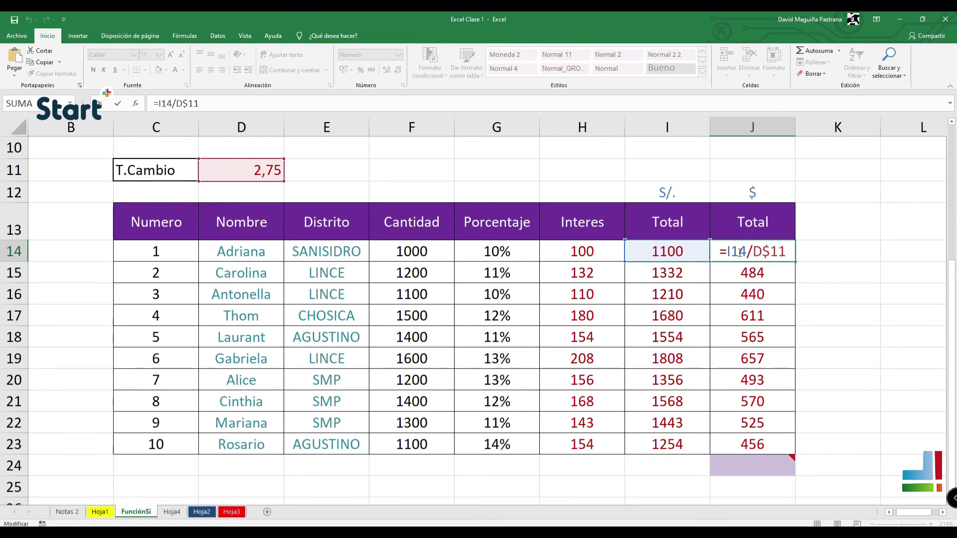
key("Return")
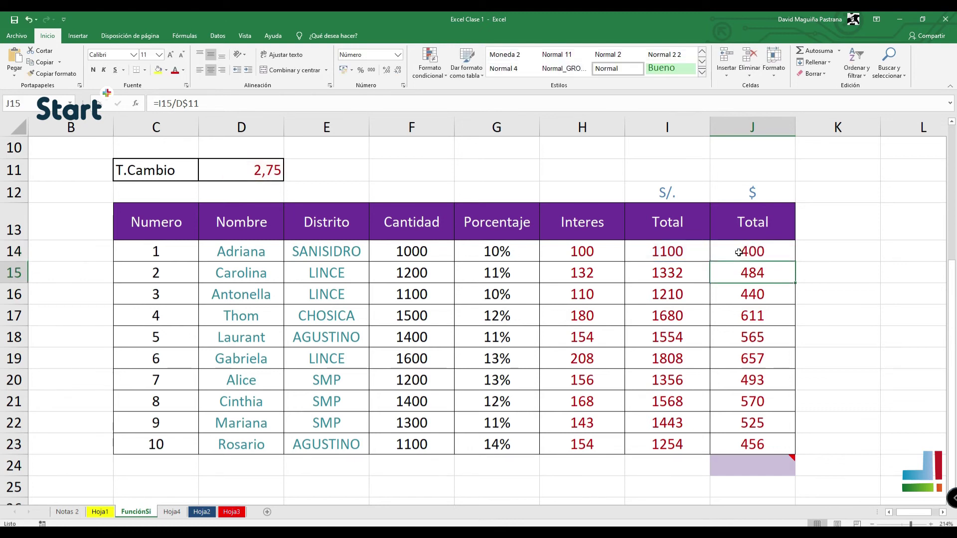
- Review the S/. Total column and the exchange rate cell, and examine the relative references in the Interes formulas in H14, H15 and H23
left_click_drag(678, 251, 689, 448)
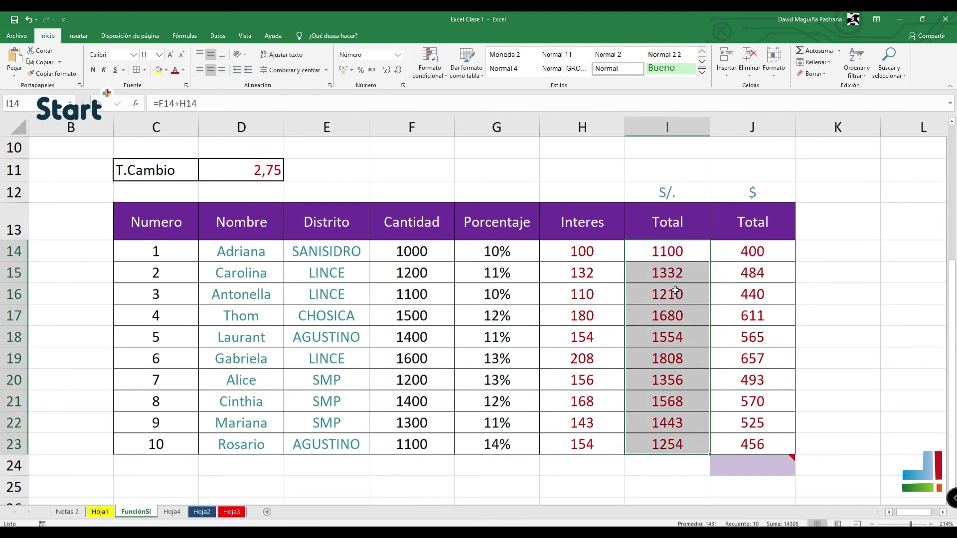
left_click(255, 172)
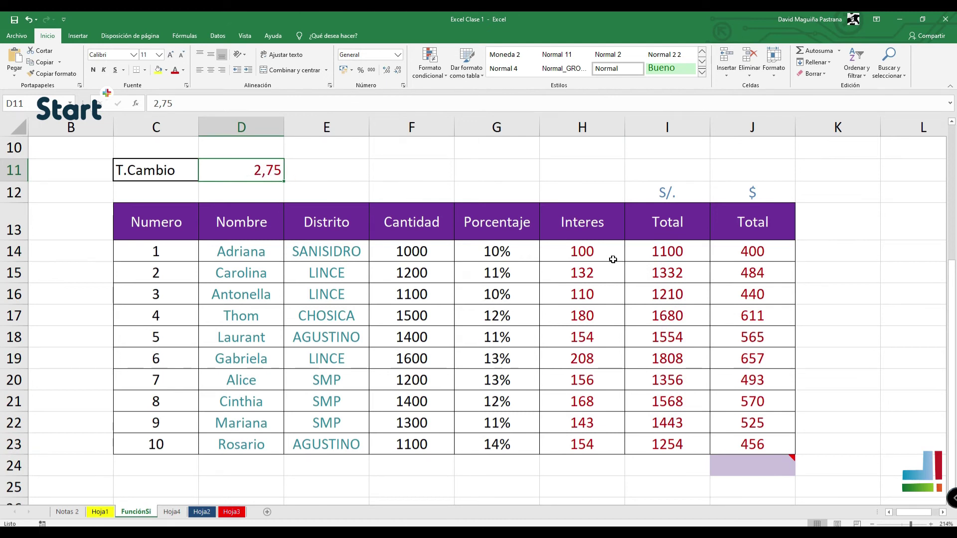
left_click(646, 253)
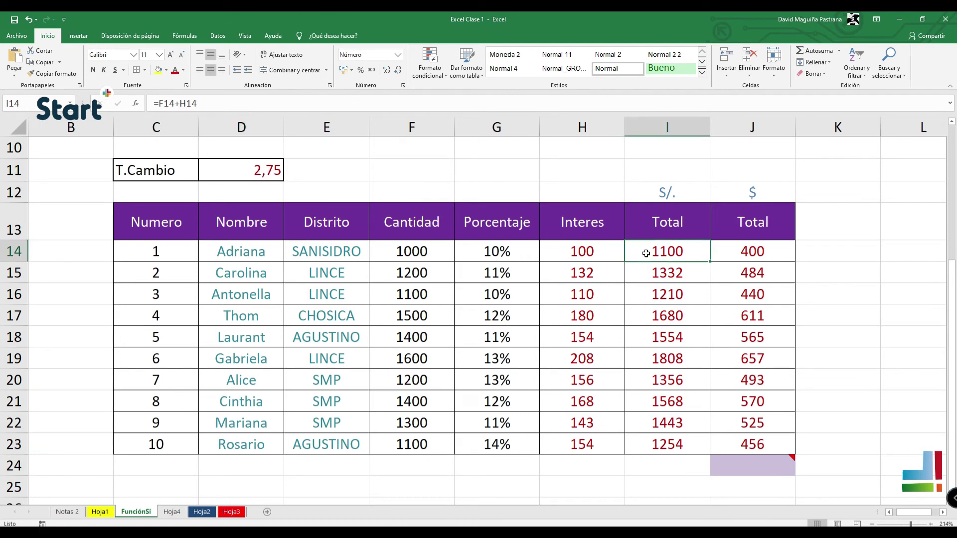
double_click(591, 249)
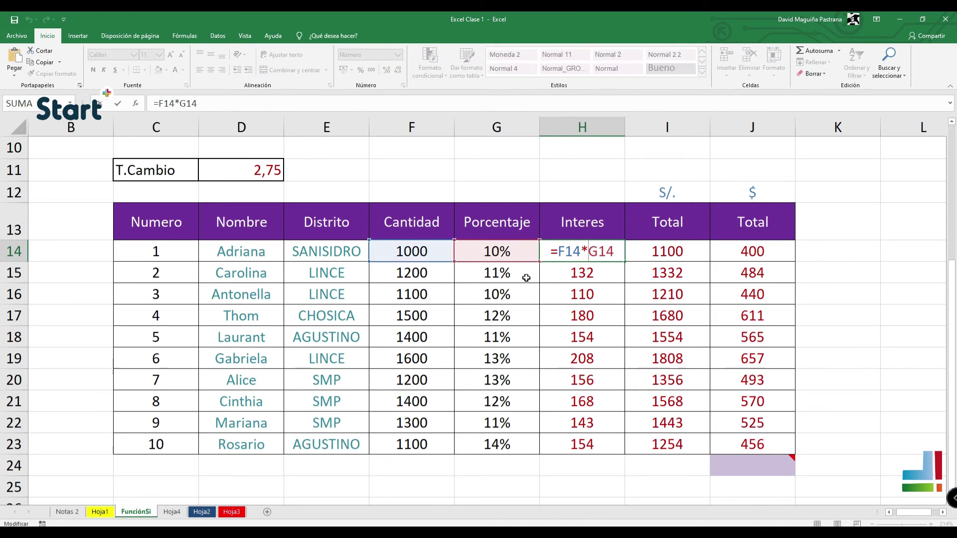
left_click(590, 278)
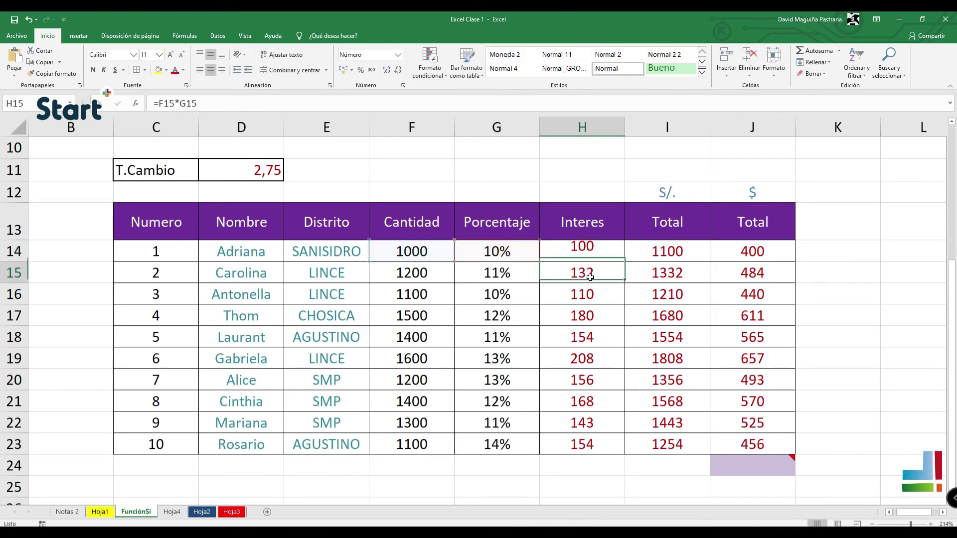
double_click(590, 277)
left_click(574, 296)
double_click(582, 444)
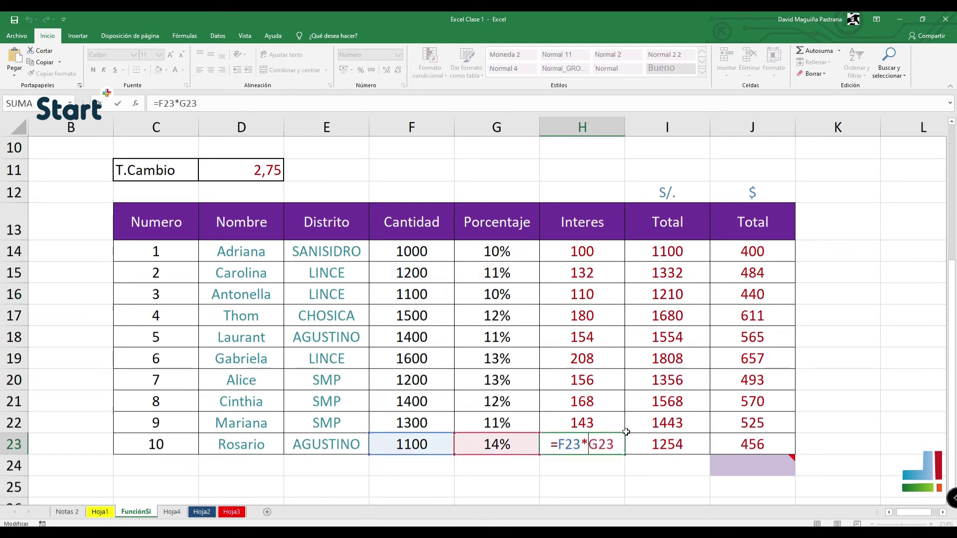
key("Return")
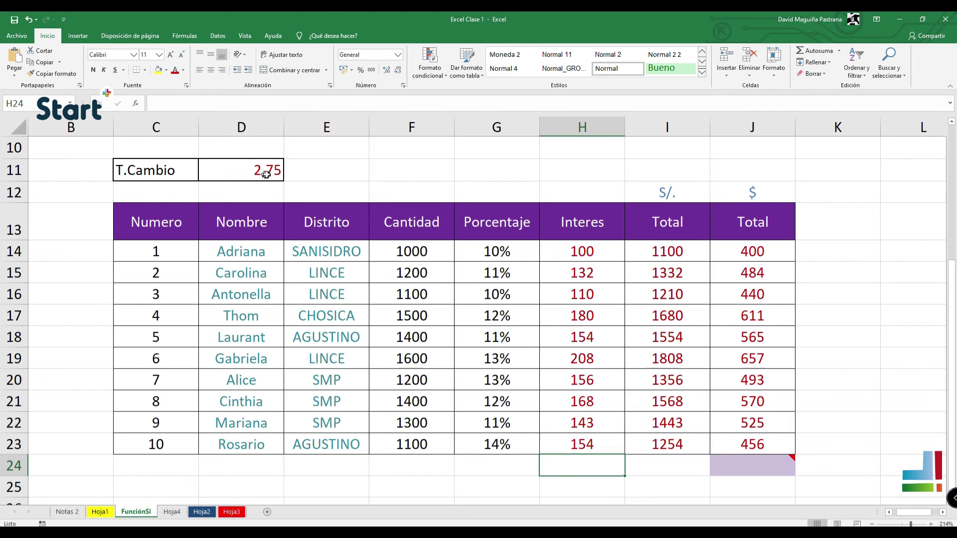
- Enter the labels CANTIDAD DE ALUMNOS in C25 and CANTIDAD DE LINCE in C26 below the table
scroll(459, 263, "down", 1)
scroll(457, 263, "up", 1)
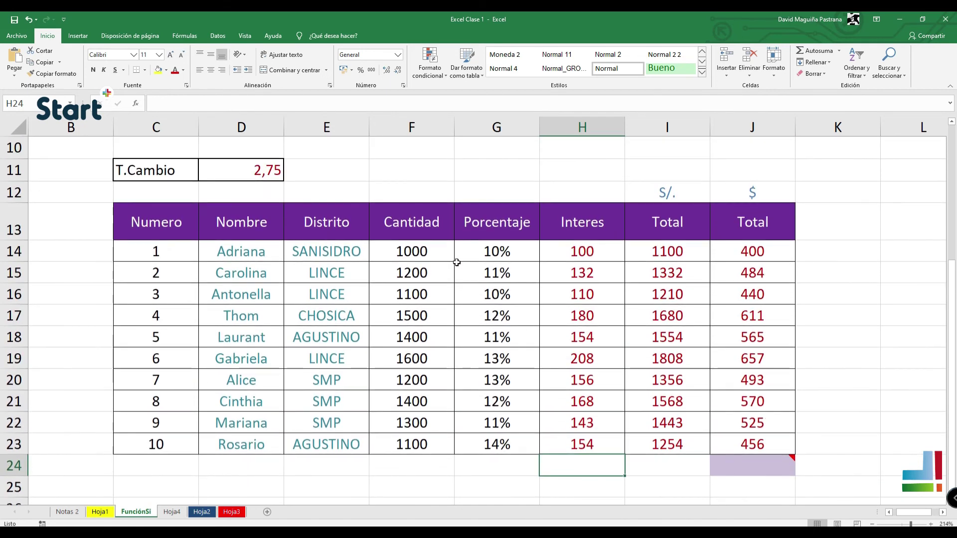
scroll(456, 263, "down", 2)
scroll(414, 285, "up", 1)
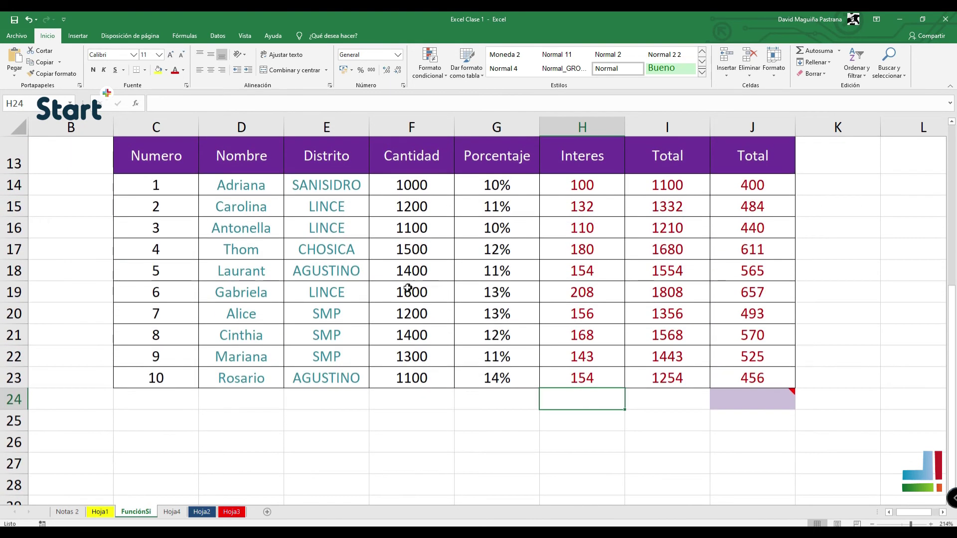
left_click(169, 421)
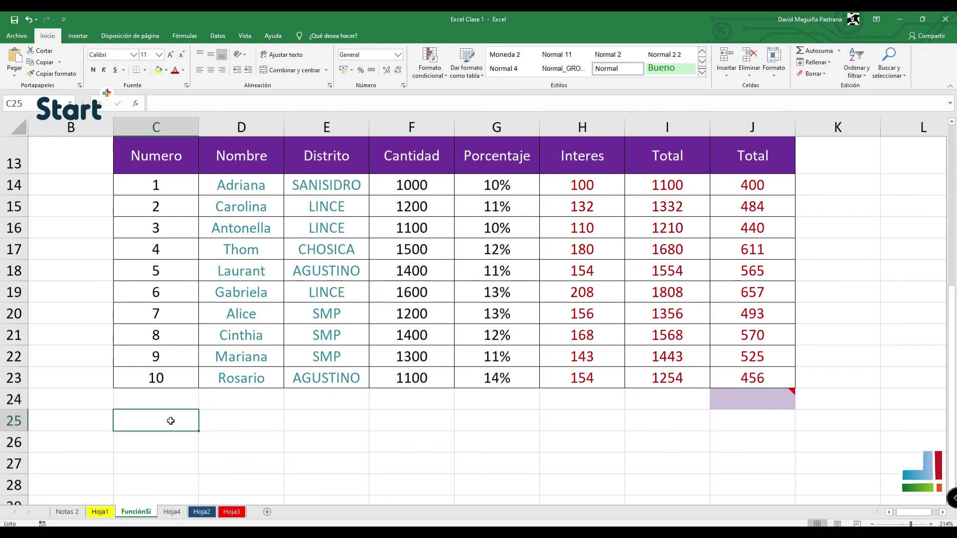
type("c")
key("BackSpace")
type("CA")
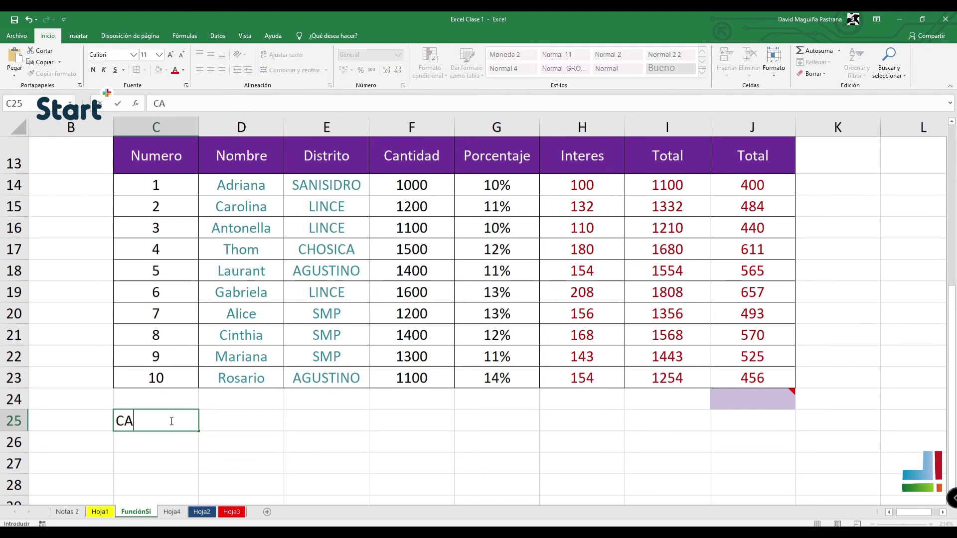
type("NTIDAD DE ALUMNOS")
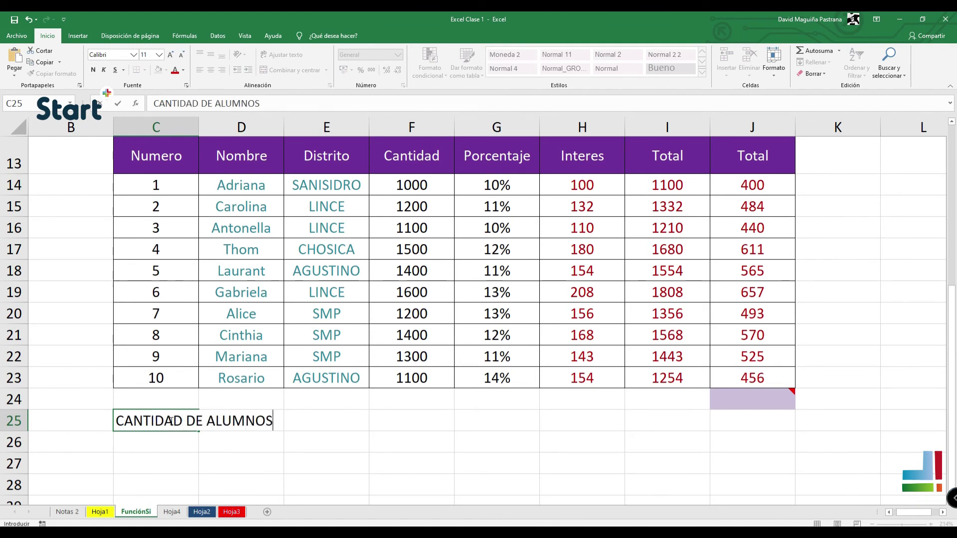
key("Return")
type("CANTID")
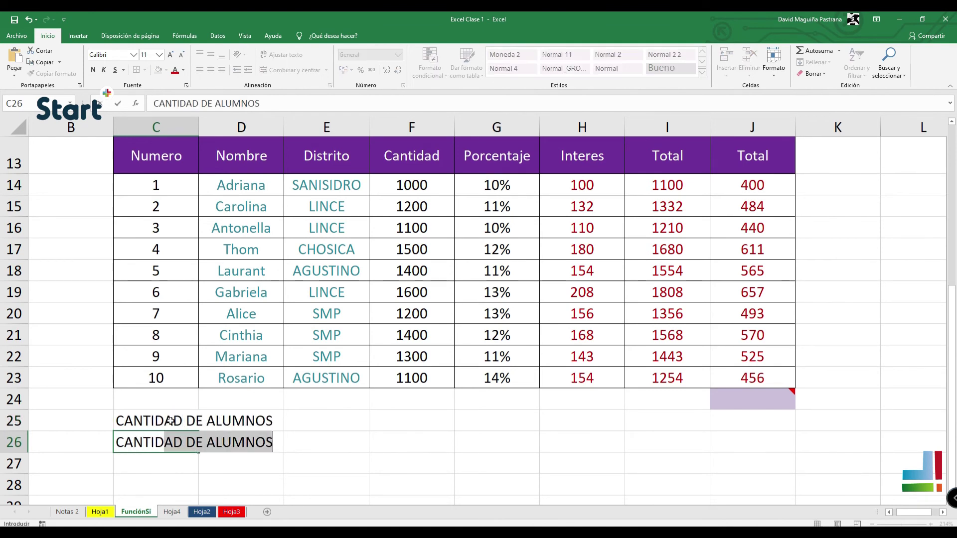
type("AD DE LINCE")
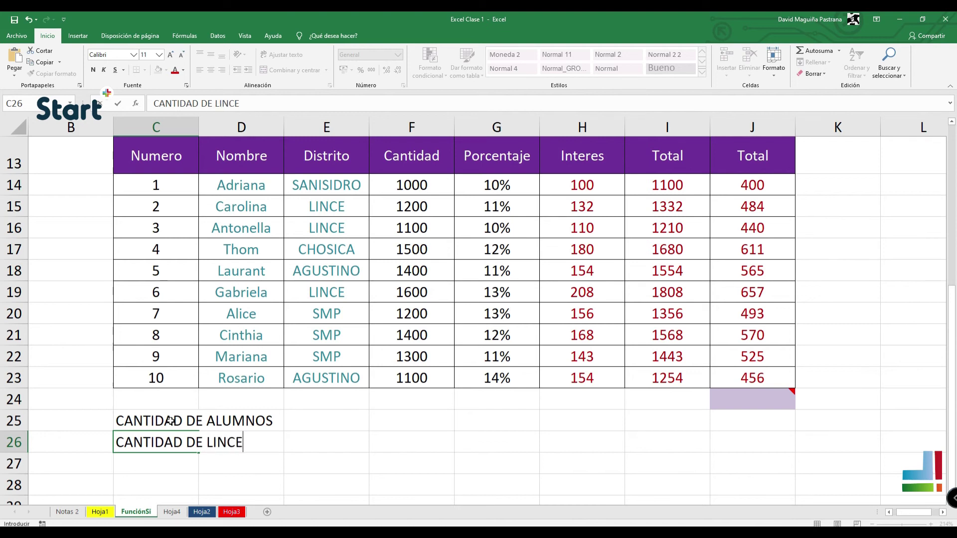
key("Return")
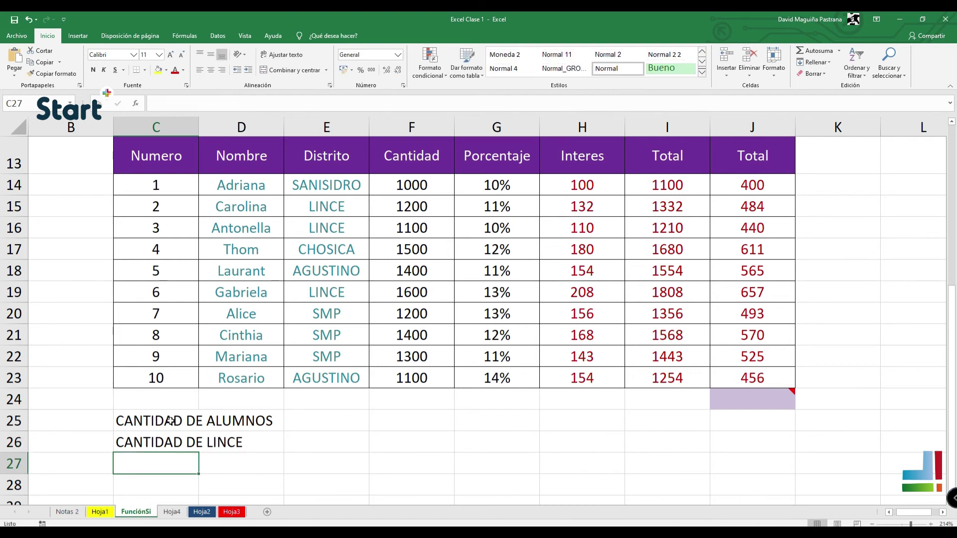
- Add the labels CANTIDAD DE SMP in C27 and CANTIDAD DE AGUSTINO in C28
type("=")
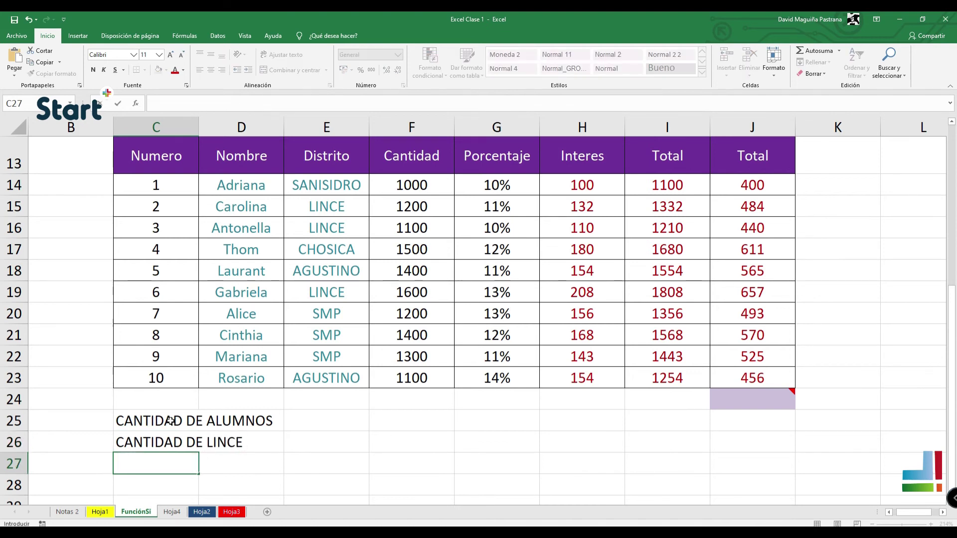
type("CANTIDAD DE")
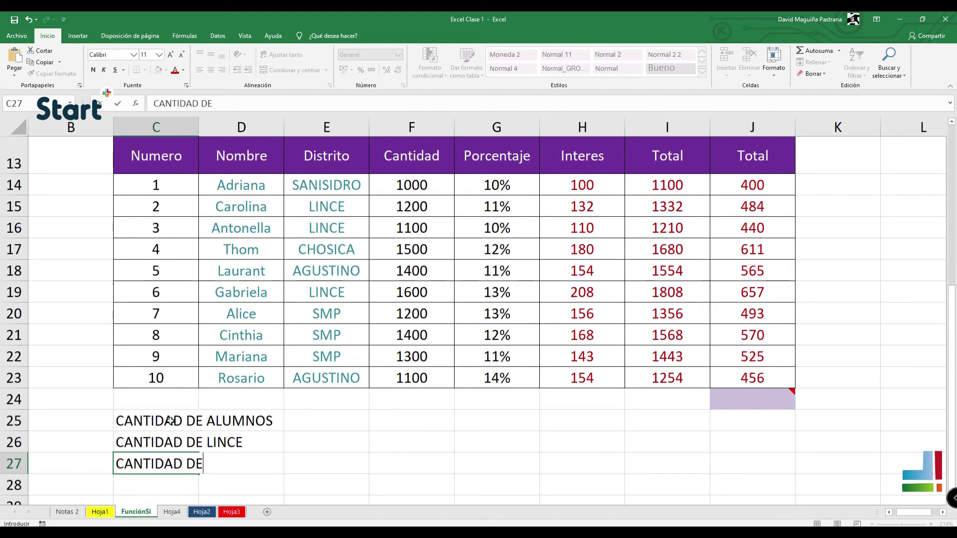
type(" SMP")
key("Return")
type("C")
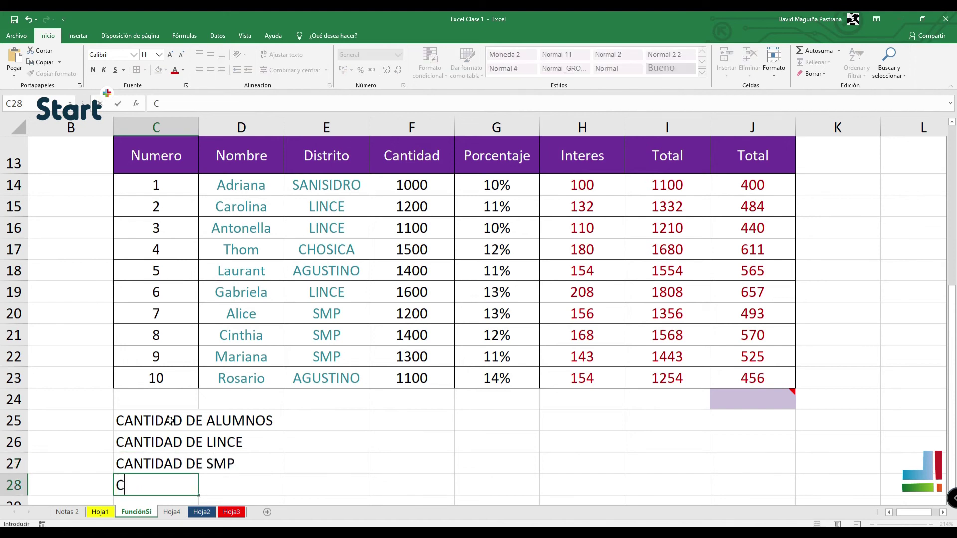
type("ANTIDAD DE ")
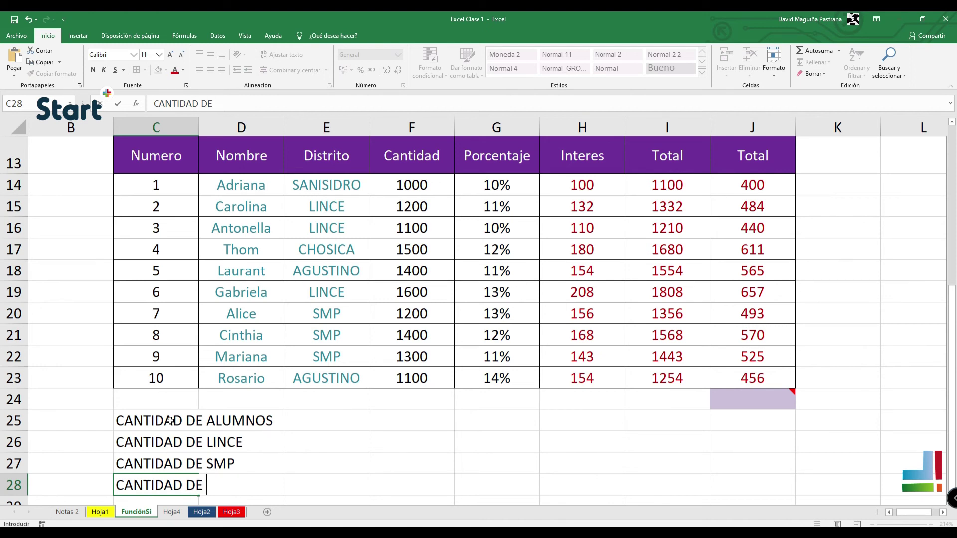
type("AGUSTINO")
left_click(331, 418)
- Widen column C so the labels in C25:C28 fit inside it
left_click_drag(200, 134, 303, 135)
scroll(319, 349, "down", 1)
scroll(326, 313, "up", 1)
scroll(303, 385, "down", 3)
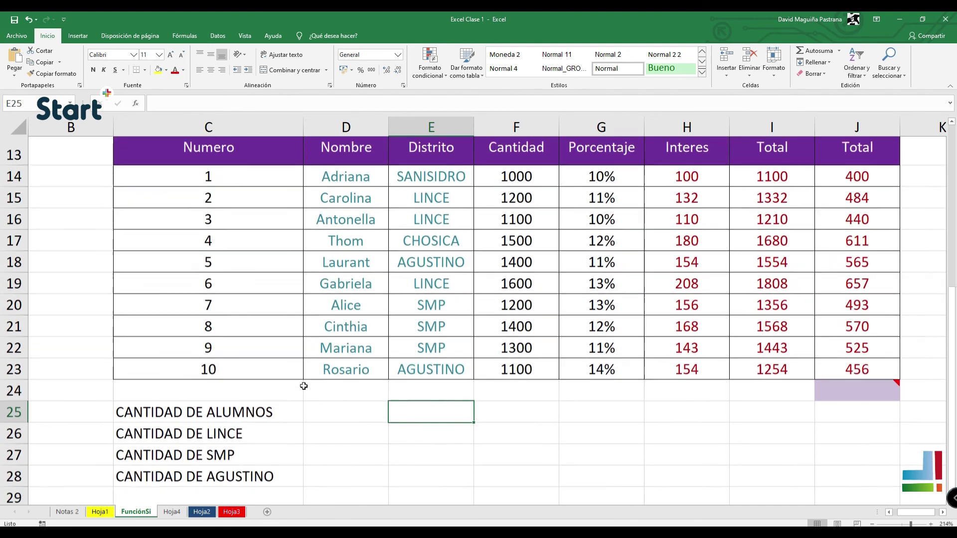
scroll(304, 385, "up", 3)
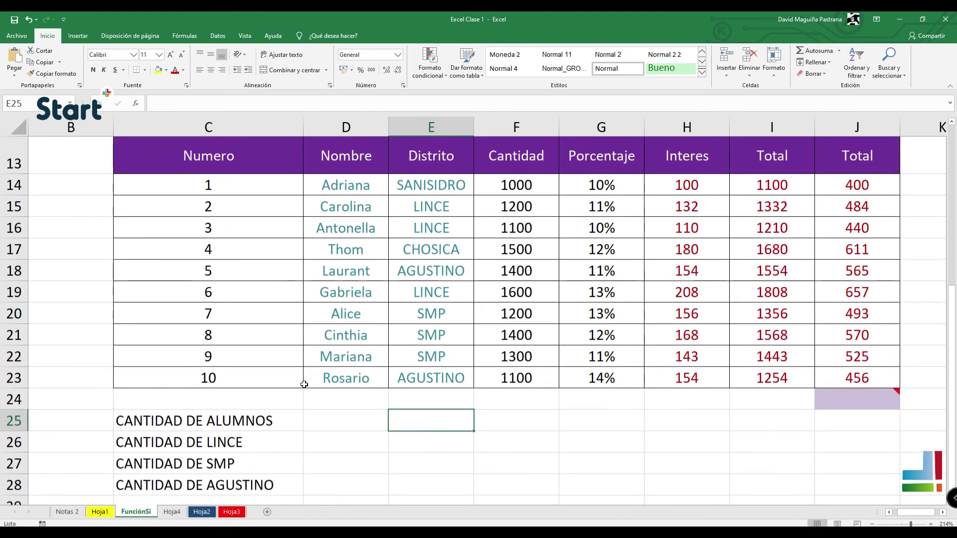
- Define the name DISTRITO for the district range E14:E23
left_click(332, 422)
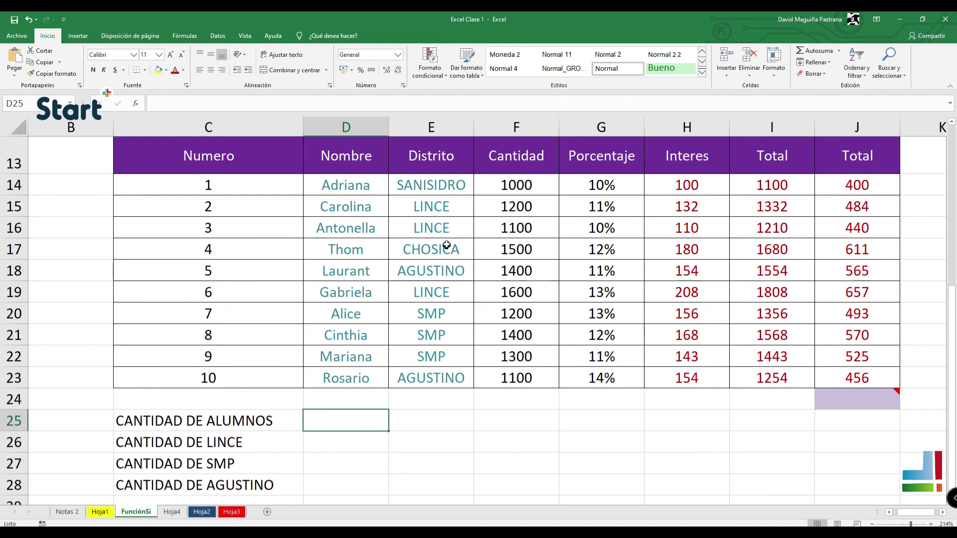
left_click_drag(438, 188, 446, 374)
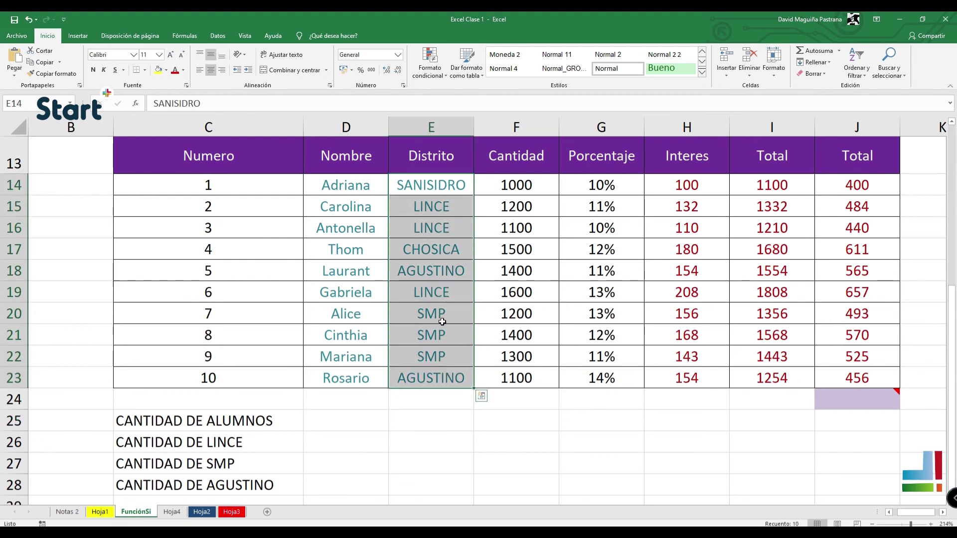
right_click(441, 322)
left_click(493, 307)
left_click_drag(471, 249, 545, 275)
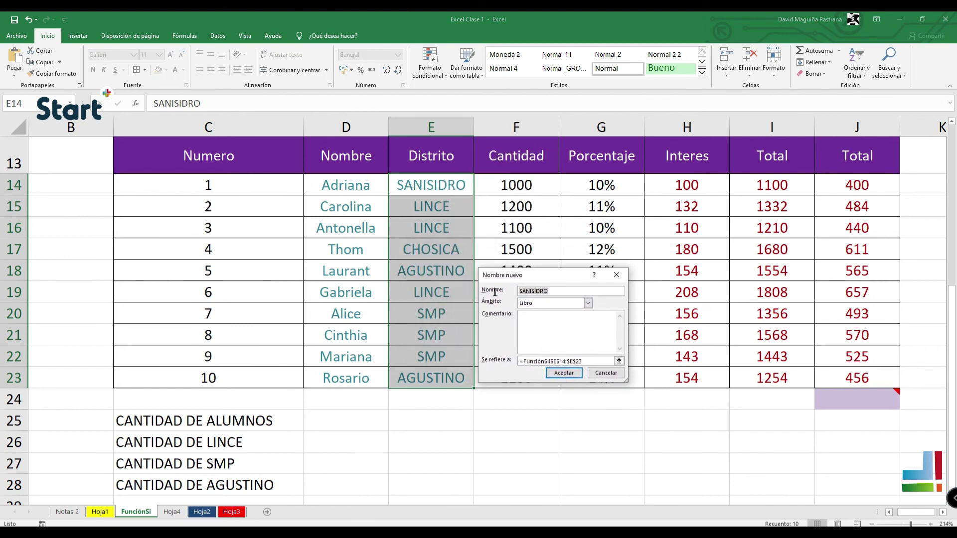
type("DISTRITO")
key("Return")
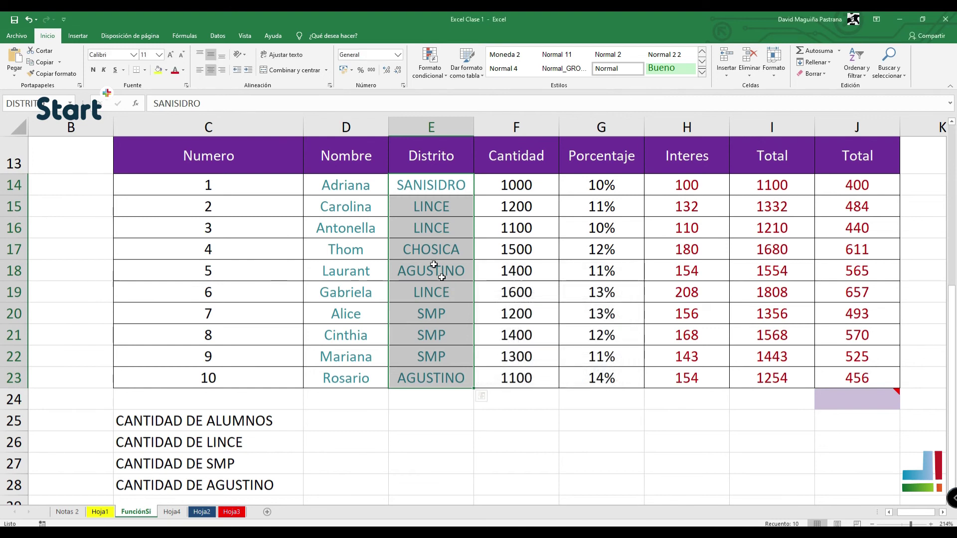
- Define the workbook name NOM for the student name range D14:D23
left_click(354, 187)
left_click_drag(354, 187, 364, 374)
right_click(368, 348)
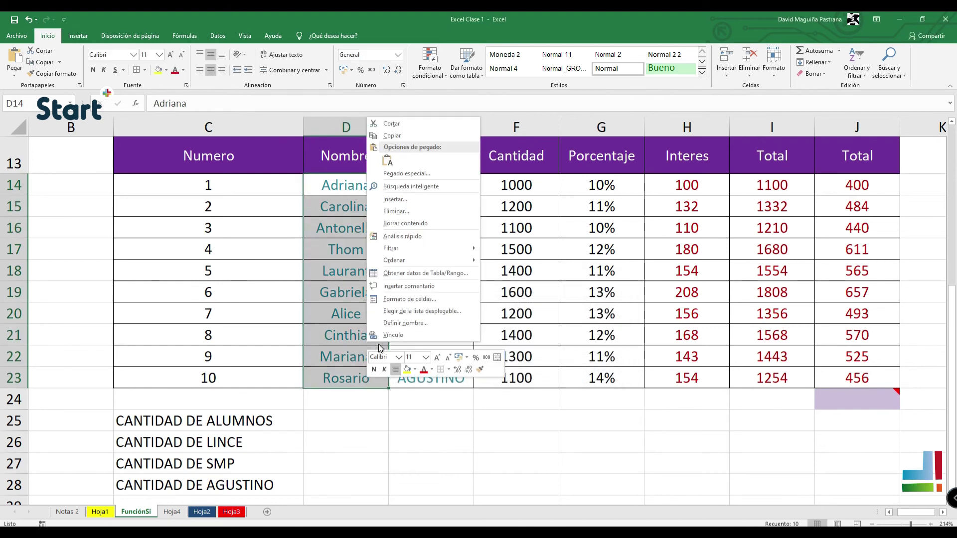
left_click(400, 326)
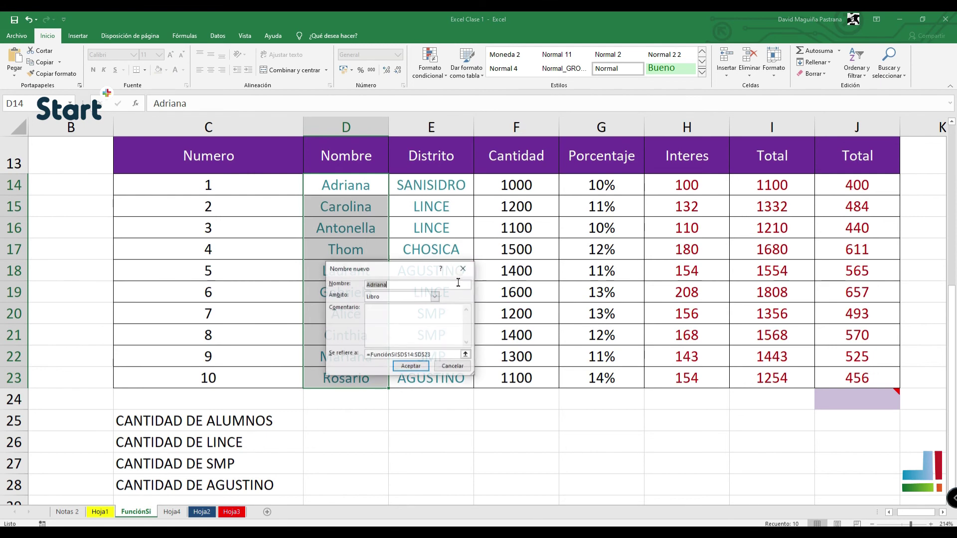
double_click(407, 283)
type("NOM")
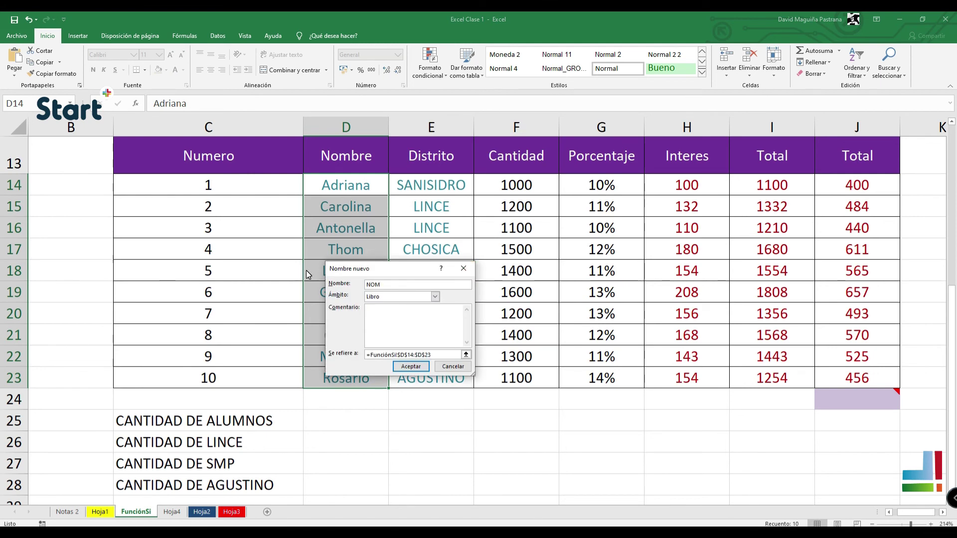
key("Return")
- Apply all borders to the summary block C25:D28 below the table
left_click(352, 437)
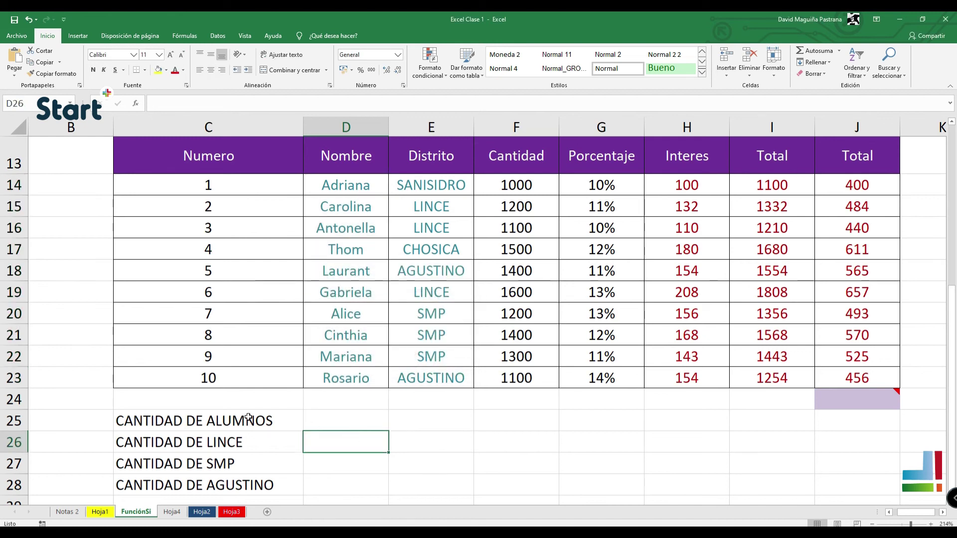
left_click_drag(248, 418, 359, 482)
left_click(144, 70)
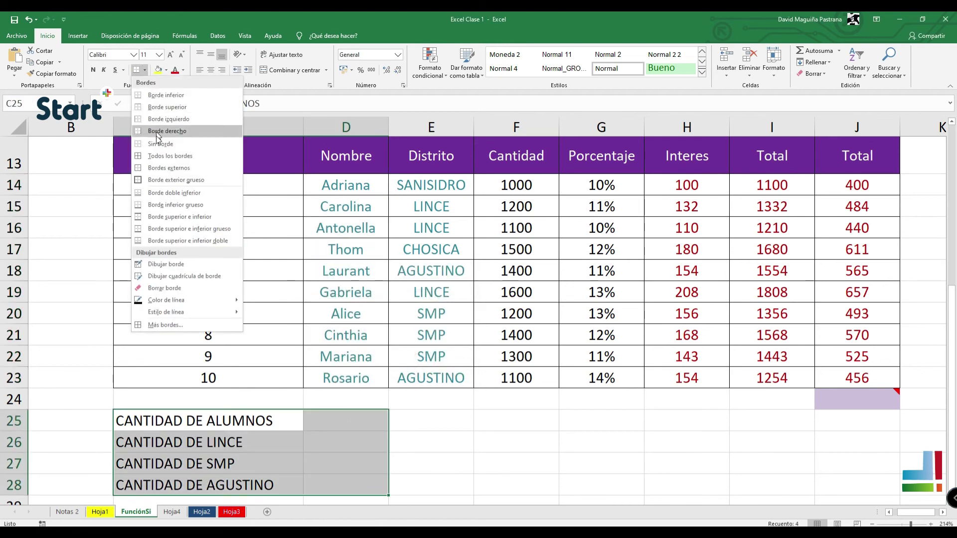
left_click(170, 156)
- Count all students in D25 with =CONTARA(NOM) and check it against the last number in the Numero column
left_click(370, 392)
key("Return")
type("=")
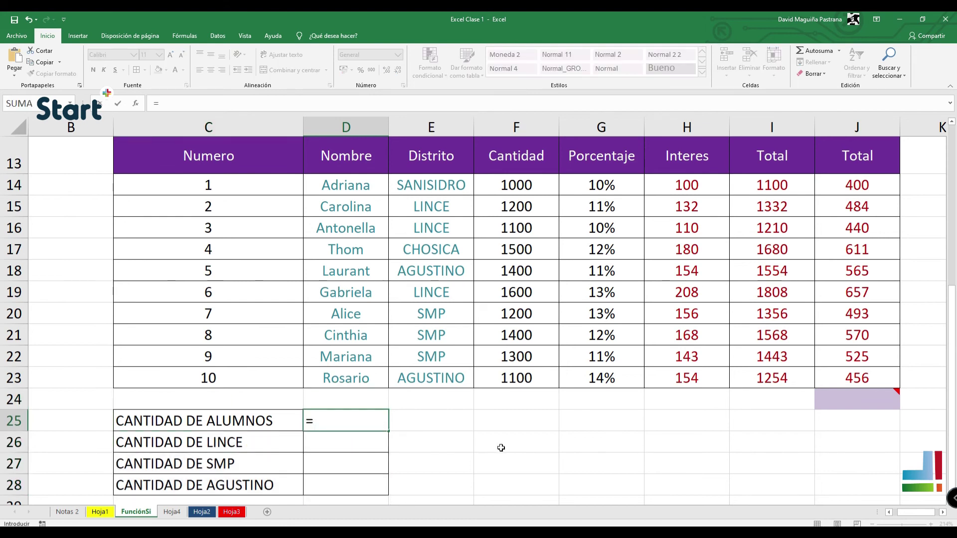
type("CONTARA(")
left_click(351, 188)
left_click_drag(351, 189, 384, 382)
type(")")
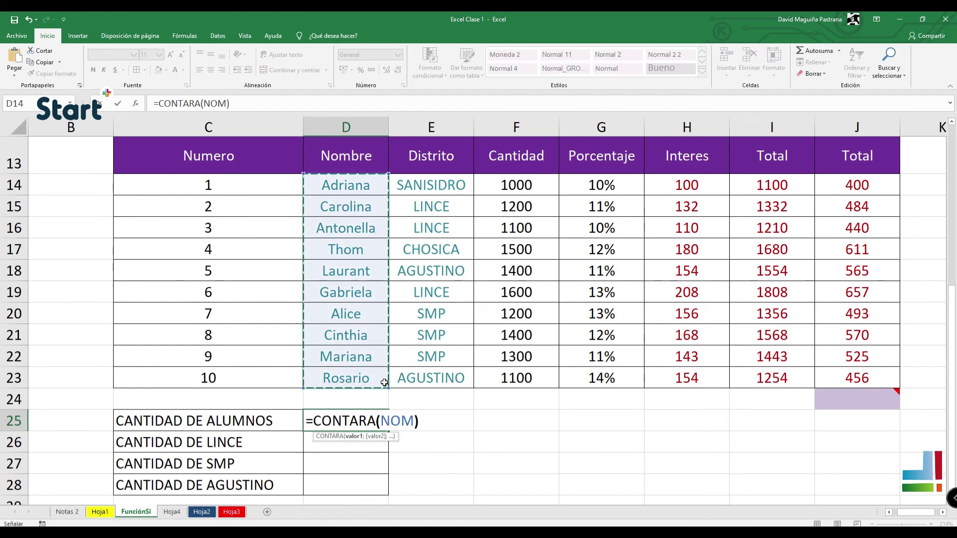
key("Return")
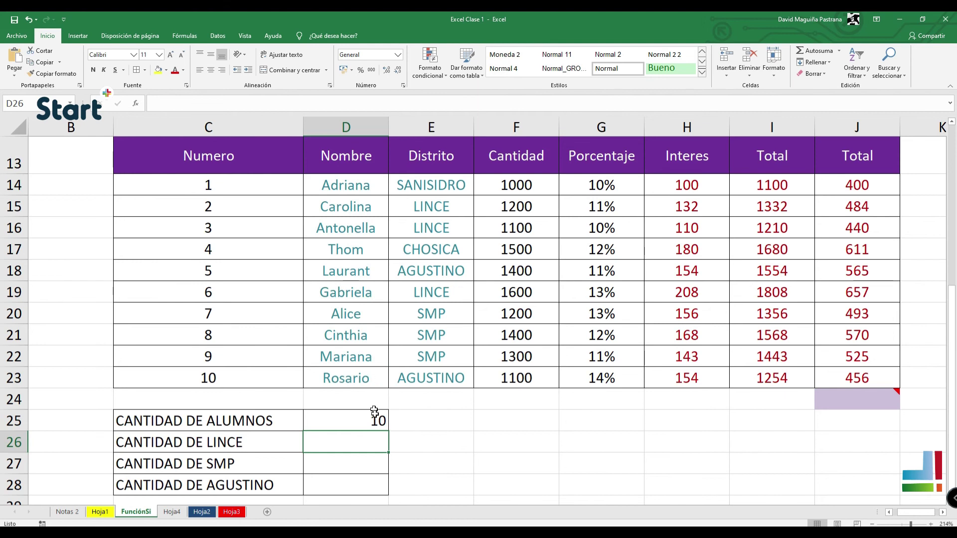
left_click(238, 380)
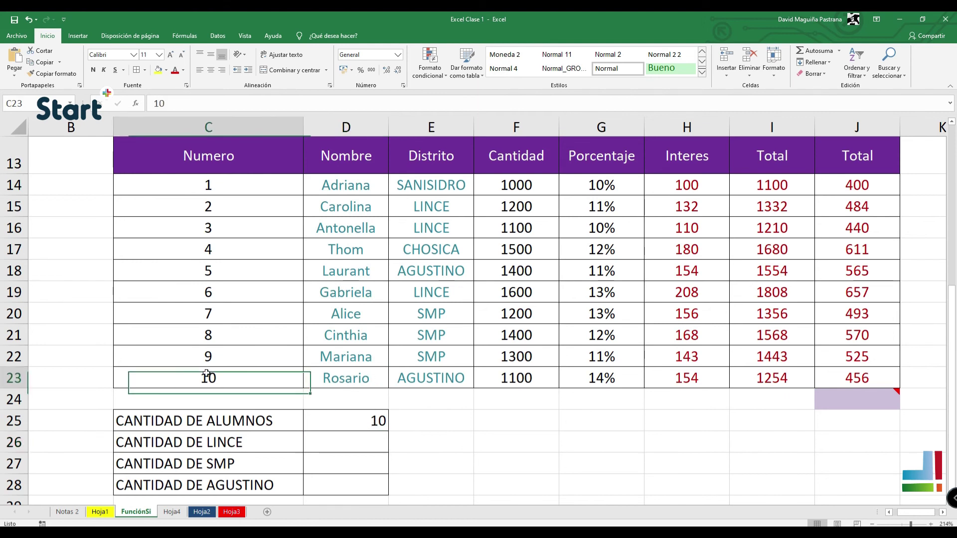
- Count the LINCE students in D26 with =CONTAR.SI(DISTRITO;"LINCE") and check it against the LINCE entries in the Distrito column
left_click(352, 445)
type("=CO")
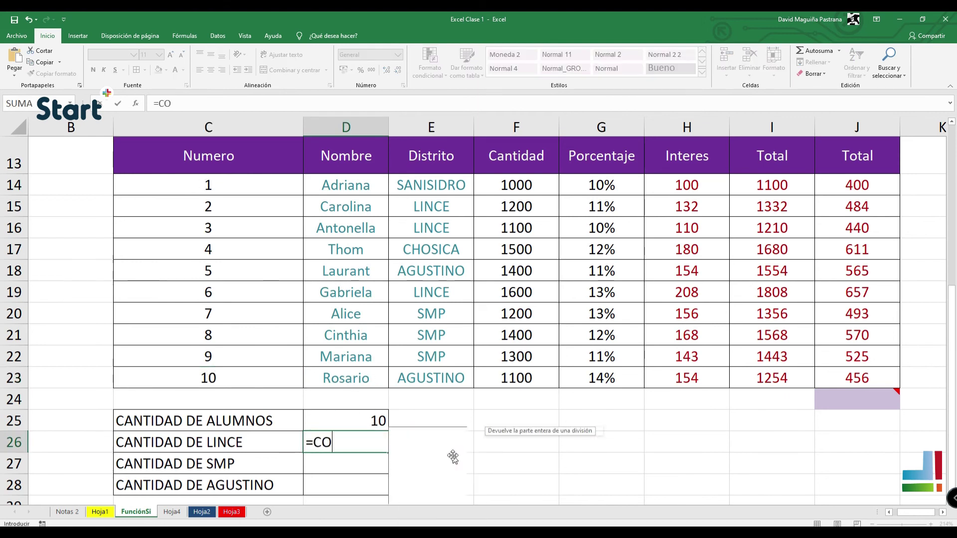
type("NTAR.SI*")
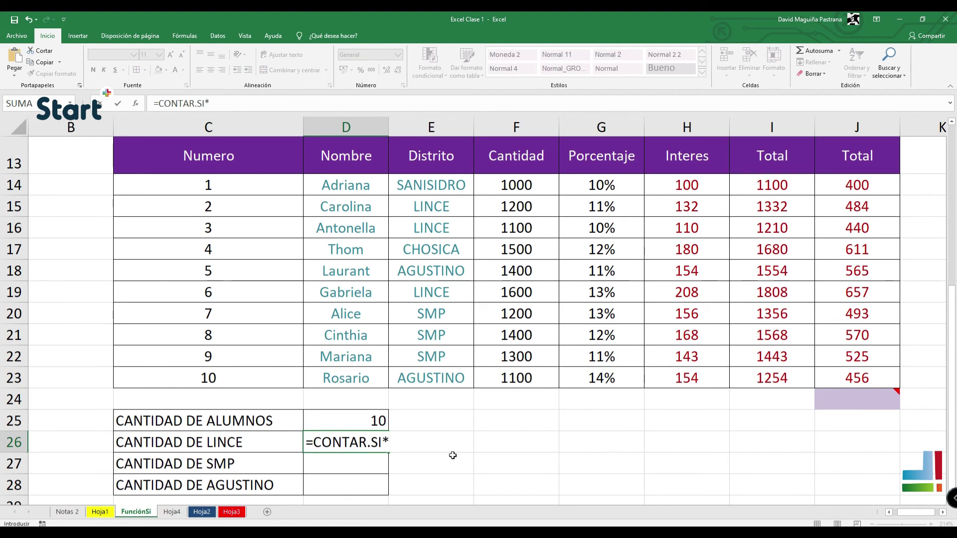
key("BackSpace")
right_click(453, 457)
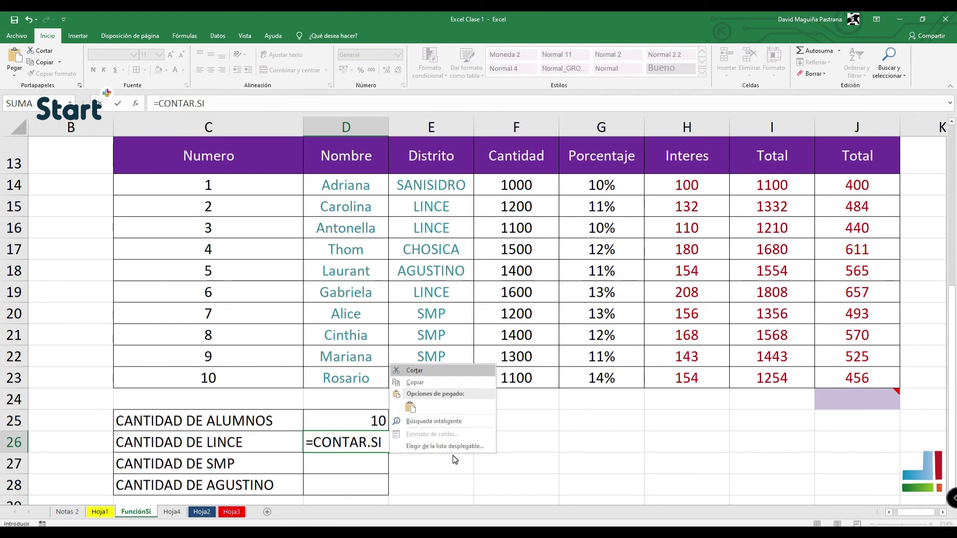
left_click(383, 443)
type("(")
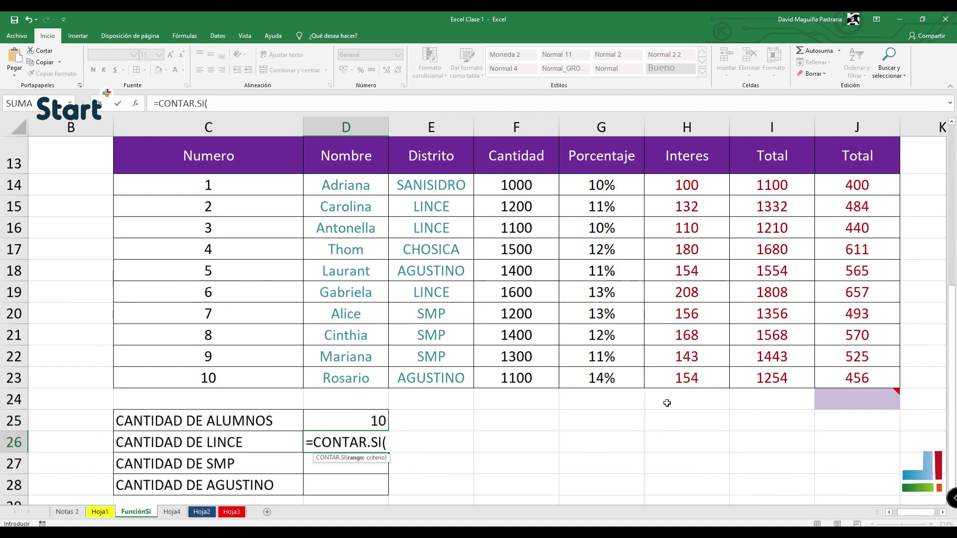
type("DIS")
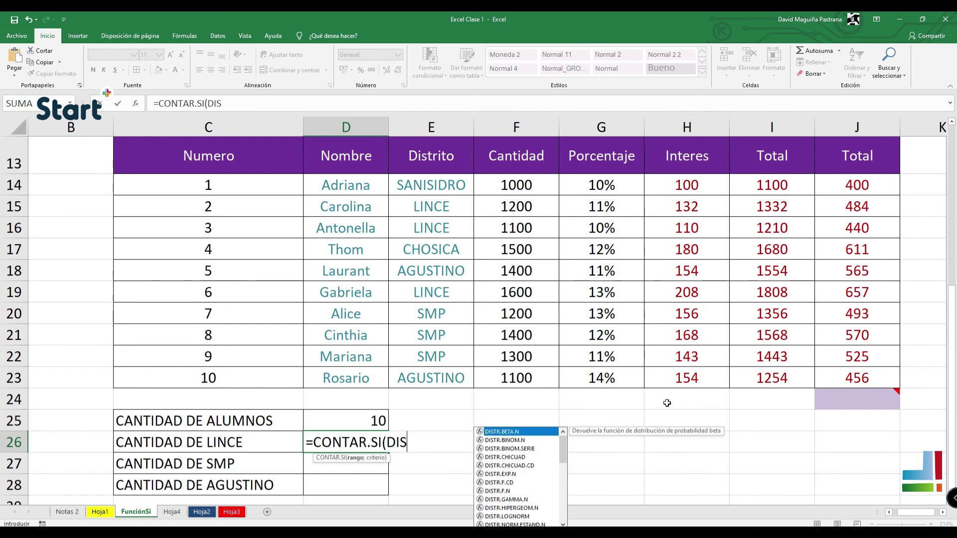
type("TRITO;")
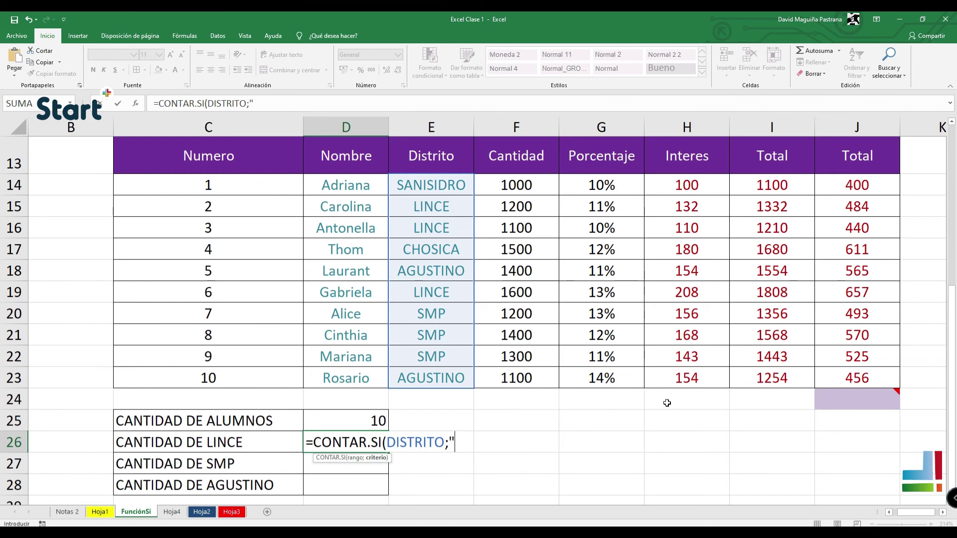
type("\"LINCE")
key("Return")
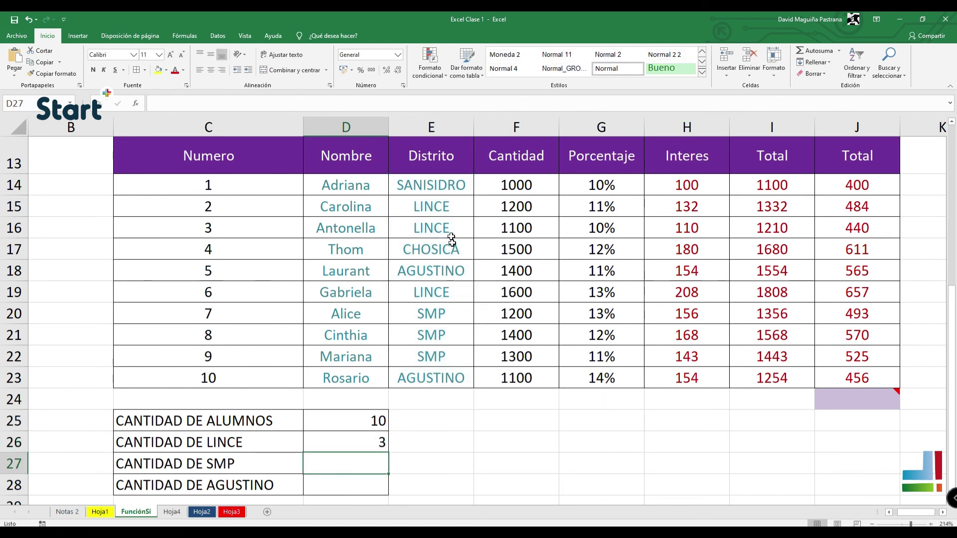
left_click(453, 215)
left_click(453, 225)
left_click(447, 297)
- Count the SMP students in D27 with =CONTAR.SI(DISTRITO;"SMP") and check it against the SMP entries in the Distrito column
left_click(381, 462)
type("=")
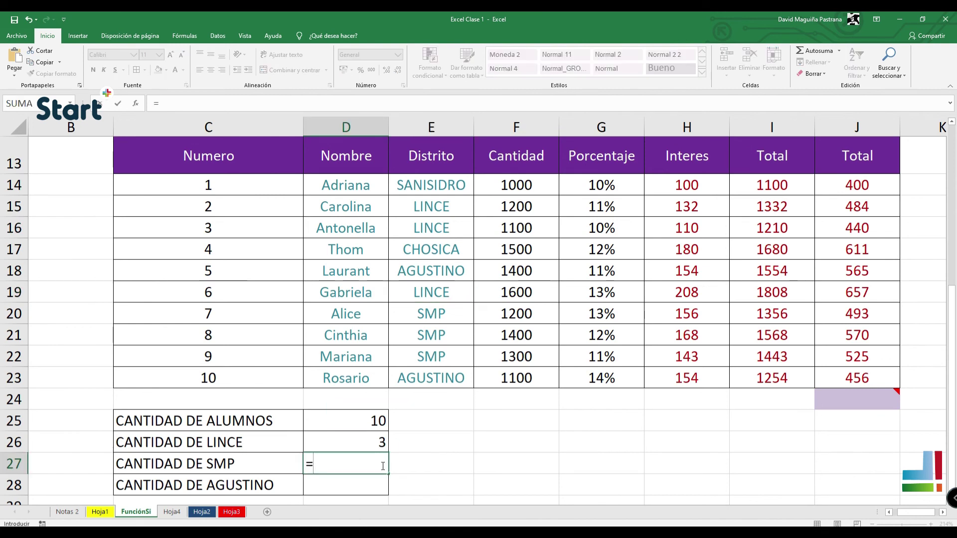
type("CONTAR.SI(")
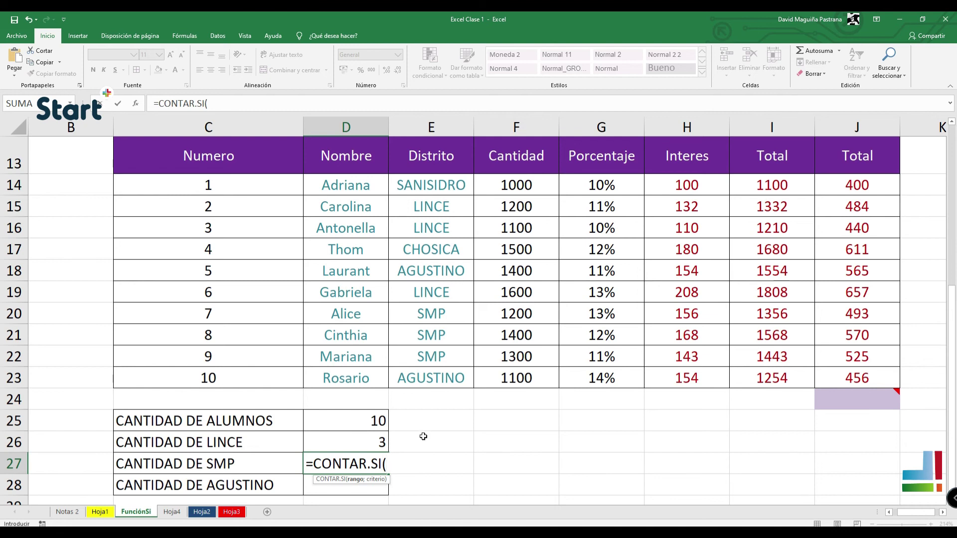
type("DISTRITO")
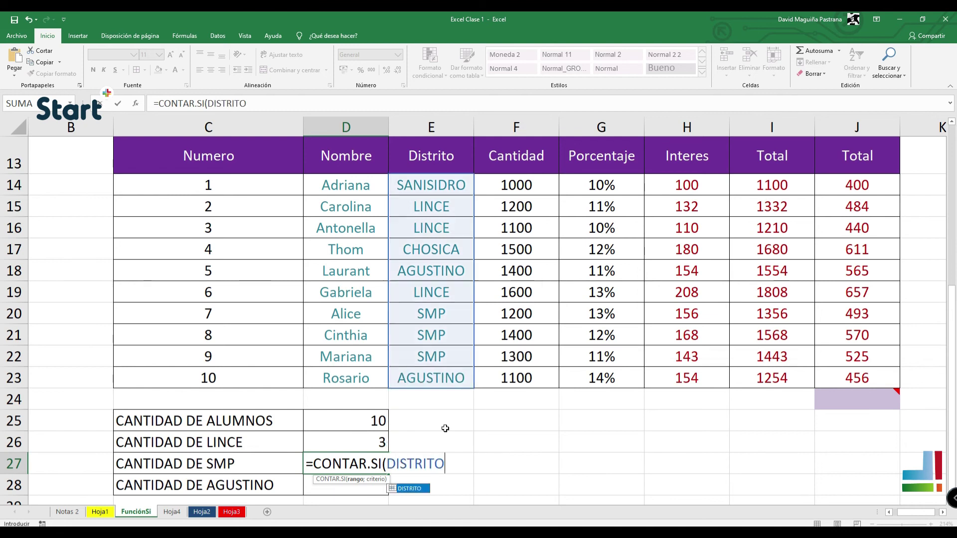
type(";")
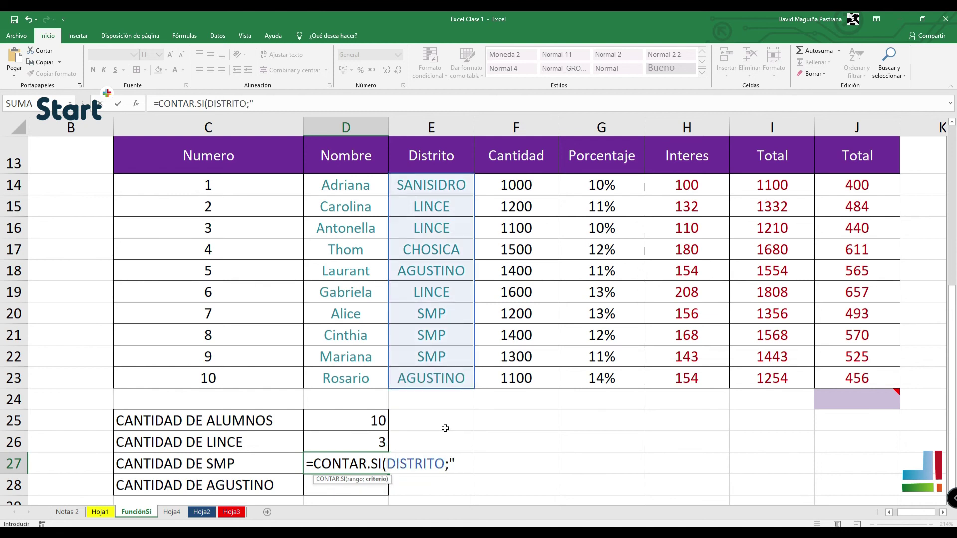
type("\"SMP")
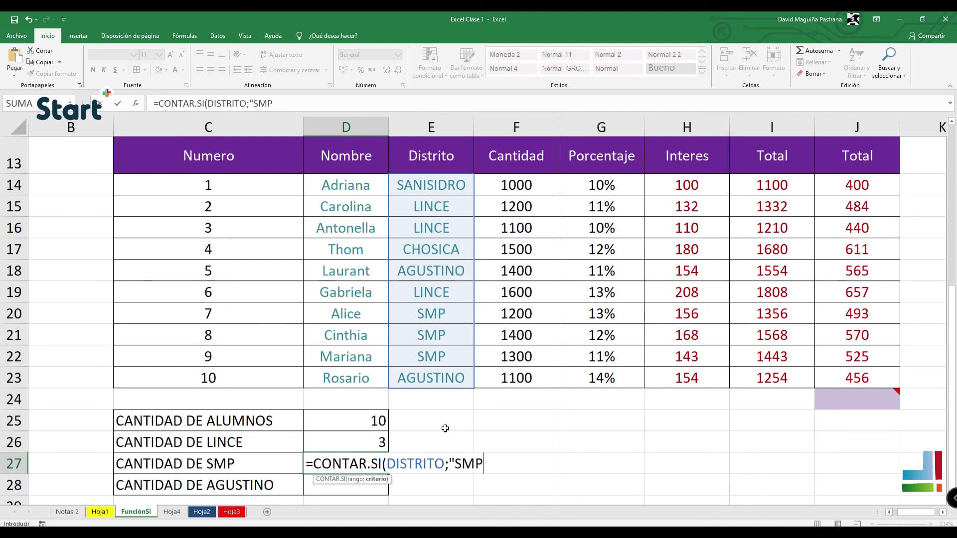
type("\")")
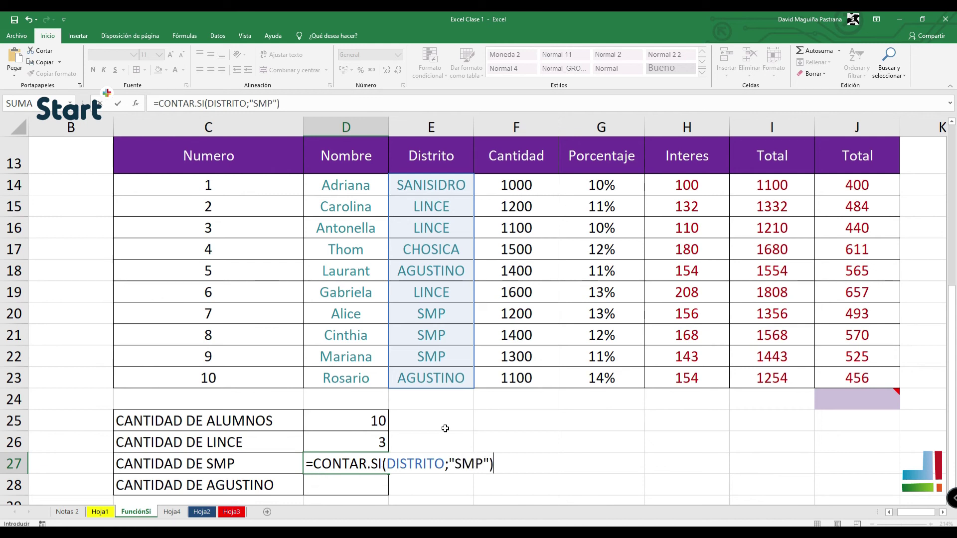
key("Return")
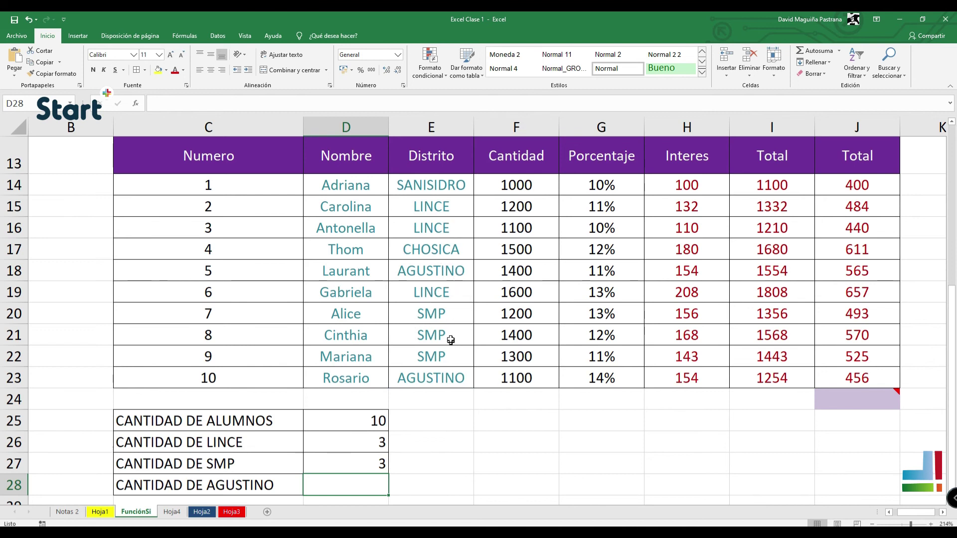
left_click(451, 318)
left_click(450, 339)
left_click(450, 357)
- Count the AGUSTINO students in D28 with =CONTAR.SI(DISTRITO;"AGUSTINO")
left_click(345, 486)
type("=CONTAR.")
type("SI*")
key("BackSpace")
type("(")
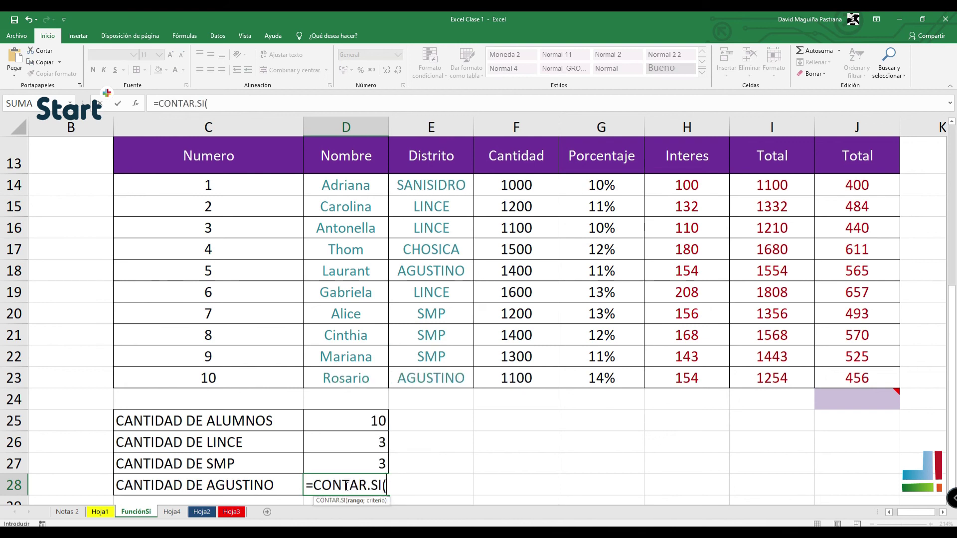
type("DIST")
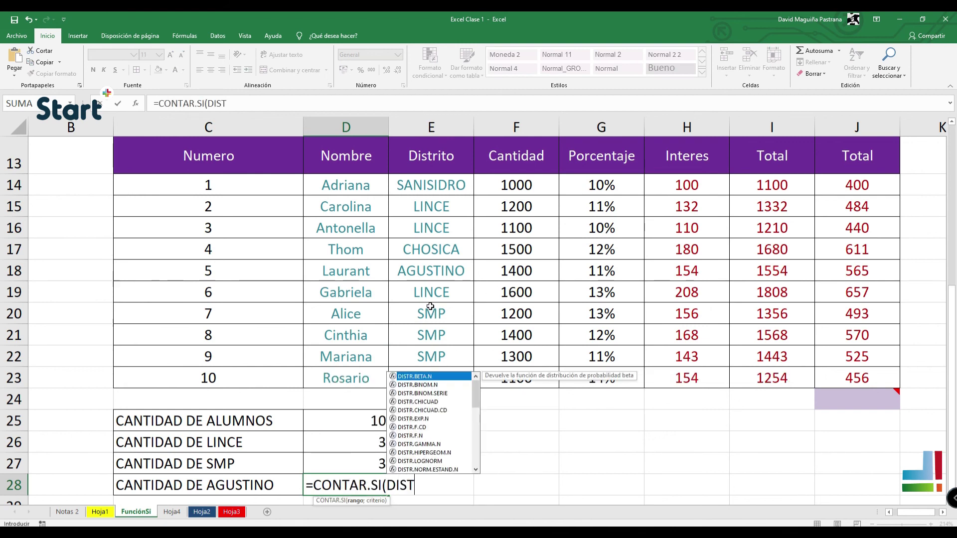
type("RITO;")
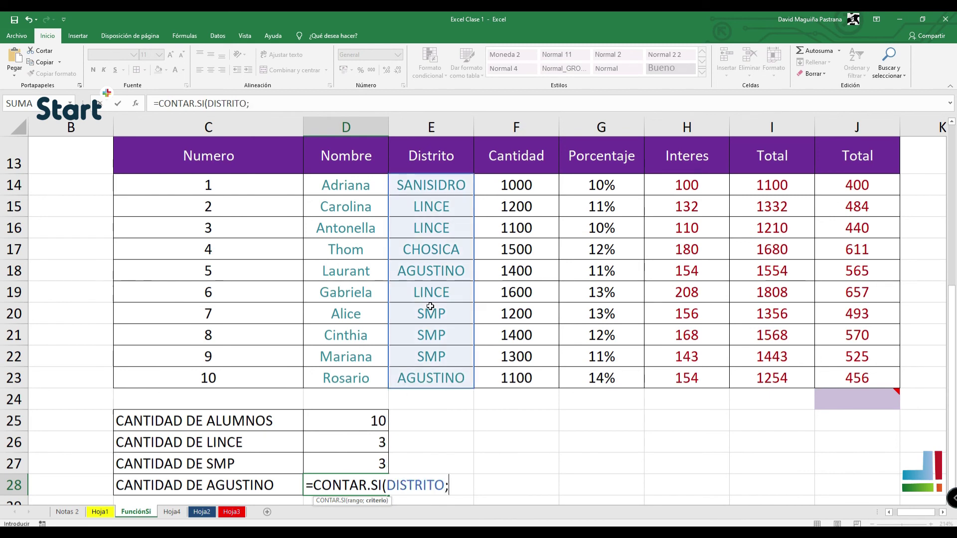
type("\"AGIST")
key("BackSpace")
key("BackSpace")
key("BackSpace")
type("SUTI")
key("BackSpace")
key("BackSpace")
type("USTINO")
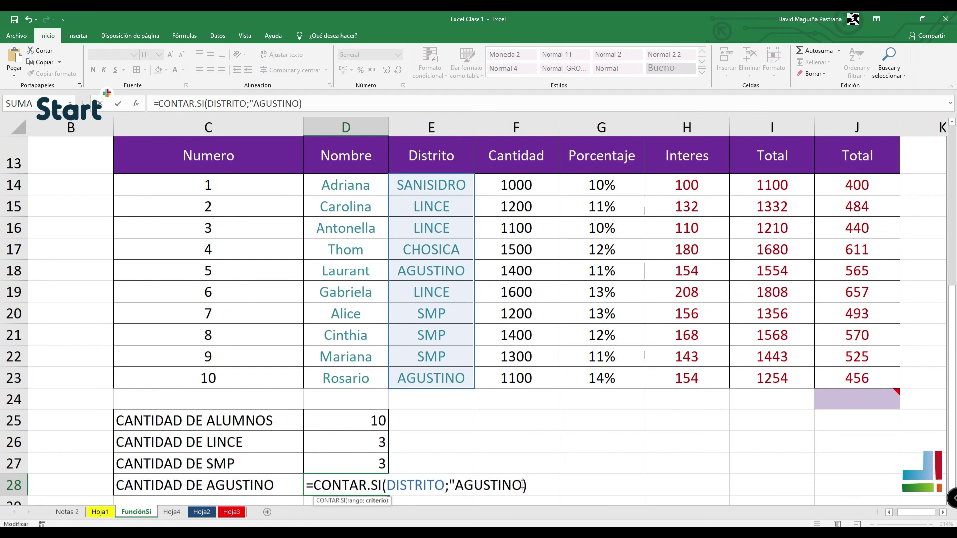
key("Return")
scroll(513, 474, "down", 1)
left_click(371, 443)
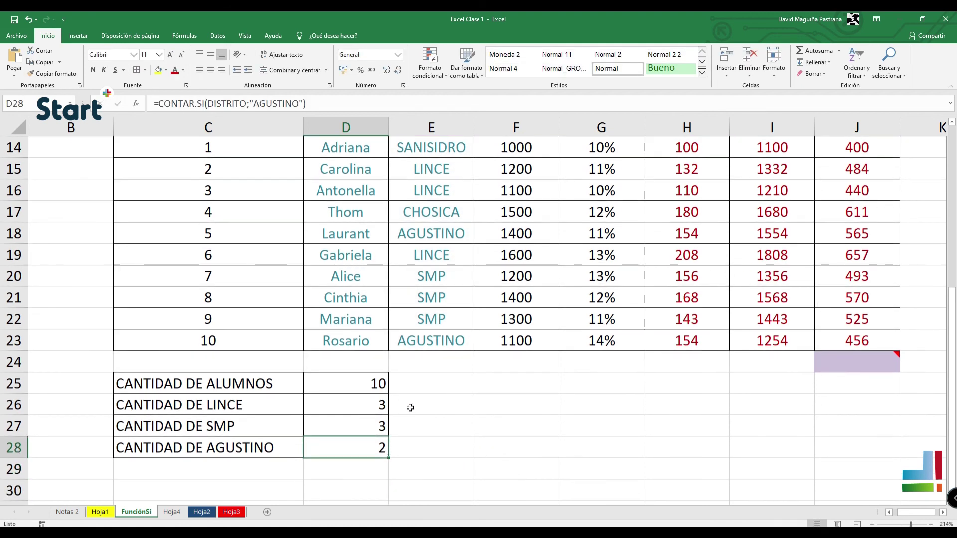
- Add a trailing space after SANISIDRO in cell E14 of the Distrito column
scroll(410, 408, "up", 1)
scroll(411, 409, "down", 1)
scroll(412, 410, "up", 1)
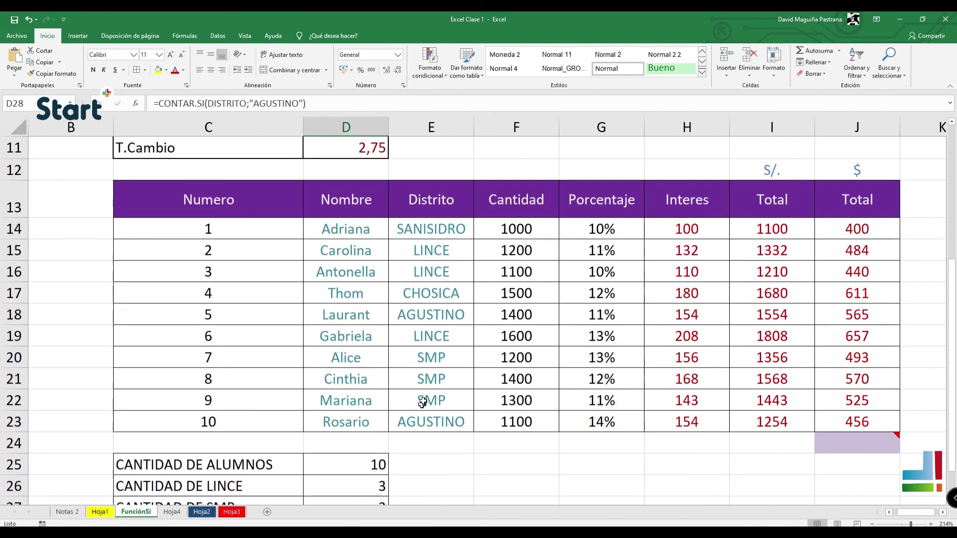
left_click(462, 229)
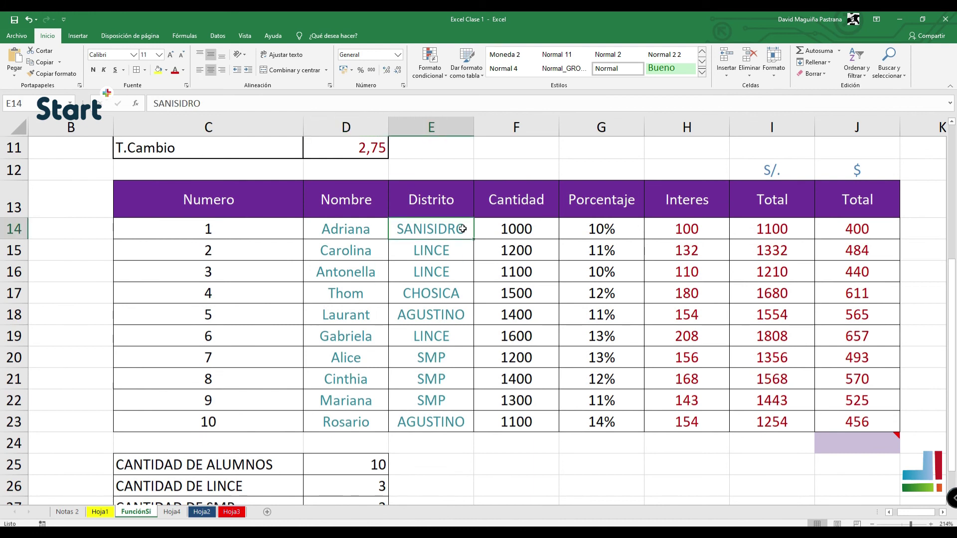
double_click(472, 232)
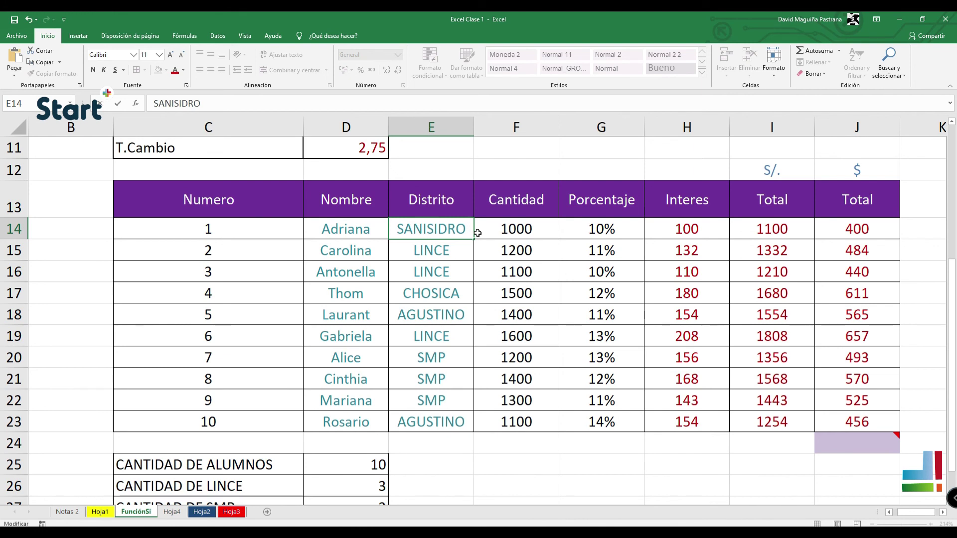
key("Return")
- Add a trailing space after SMP in cell E20 of the Distrito column to test its effect on the SMP count
scroll(474, 219, "down", 2)
scroll(476, 234, "up", 1)
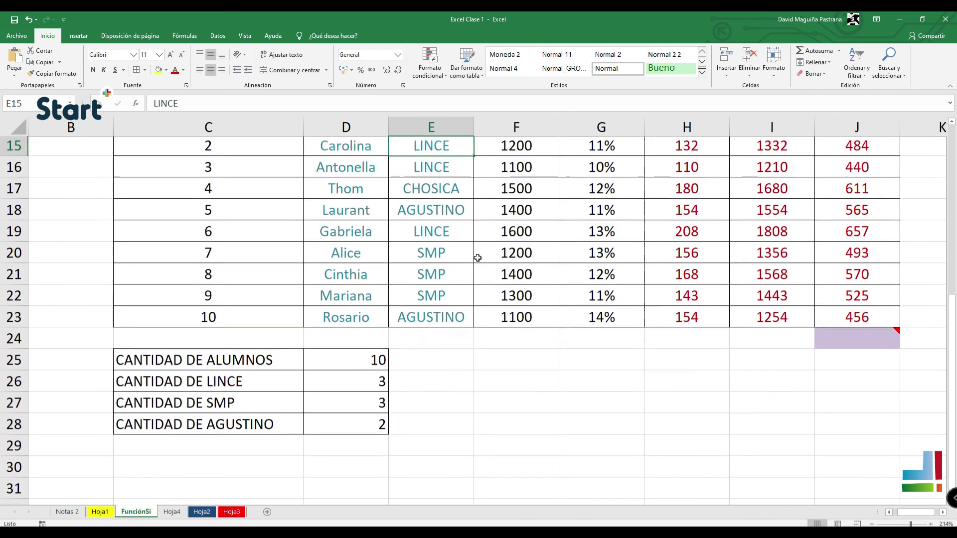
scroll(488, 283, "up", 1)
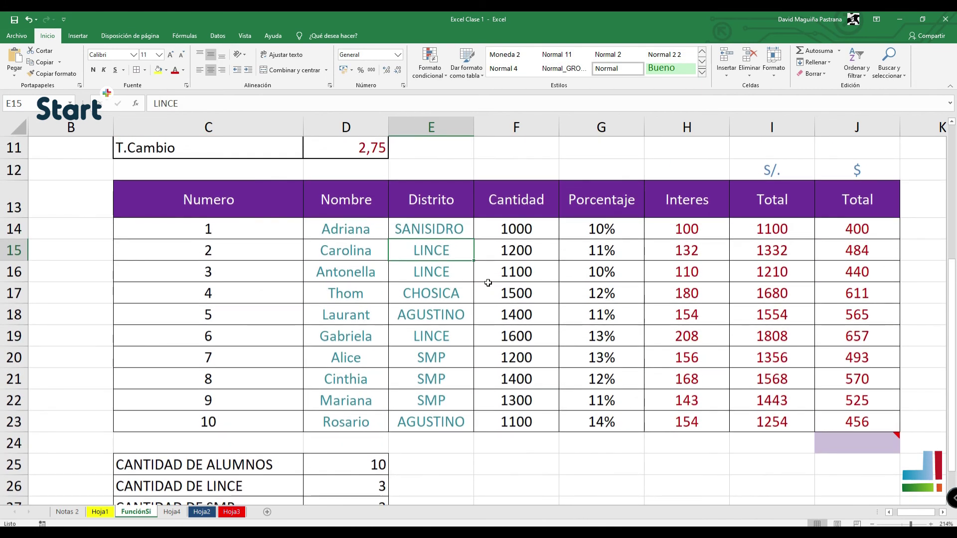
scroll(469, 286, "down", 1)
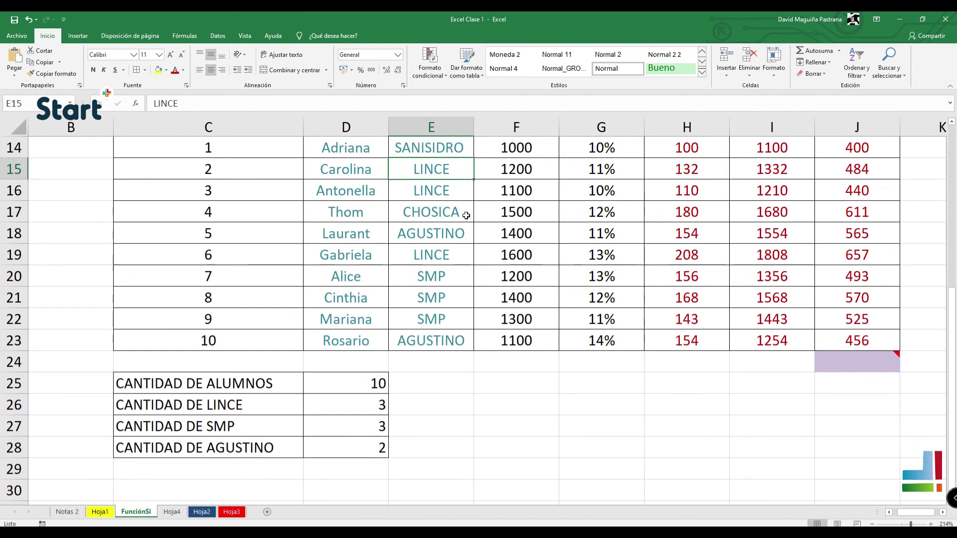
double_click(453, 279)
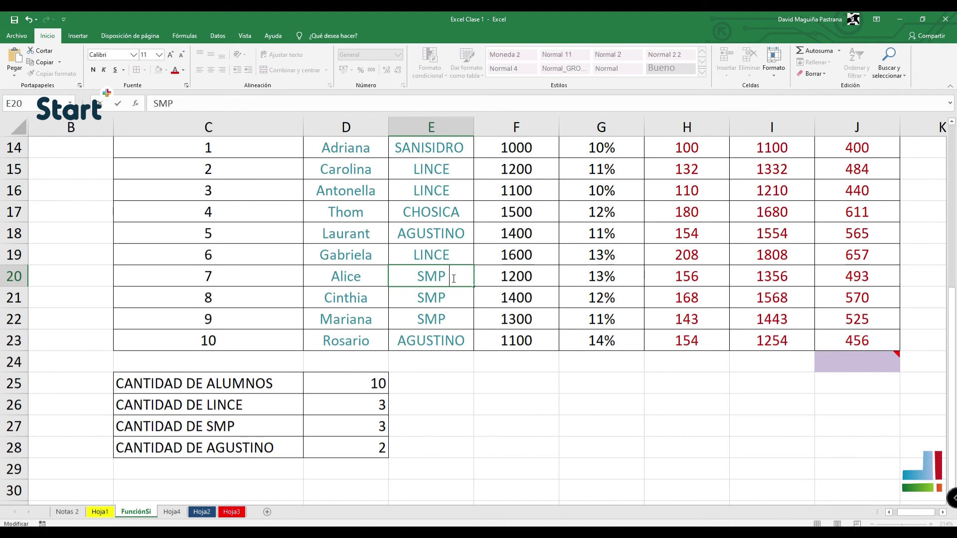
key("Return")
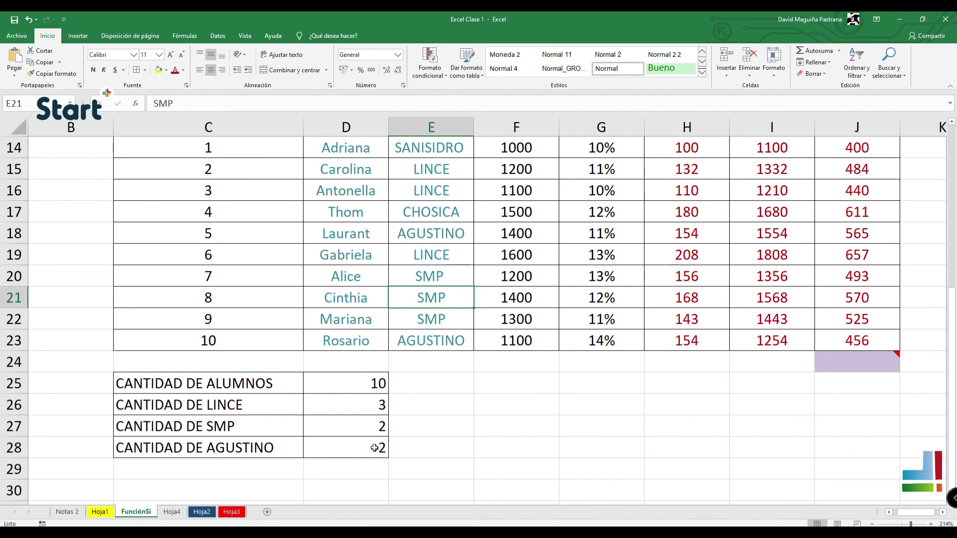
- Remove the trailing space after SMP in cell E20
left_click(361, 407)
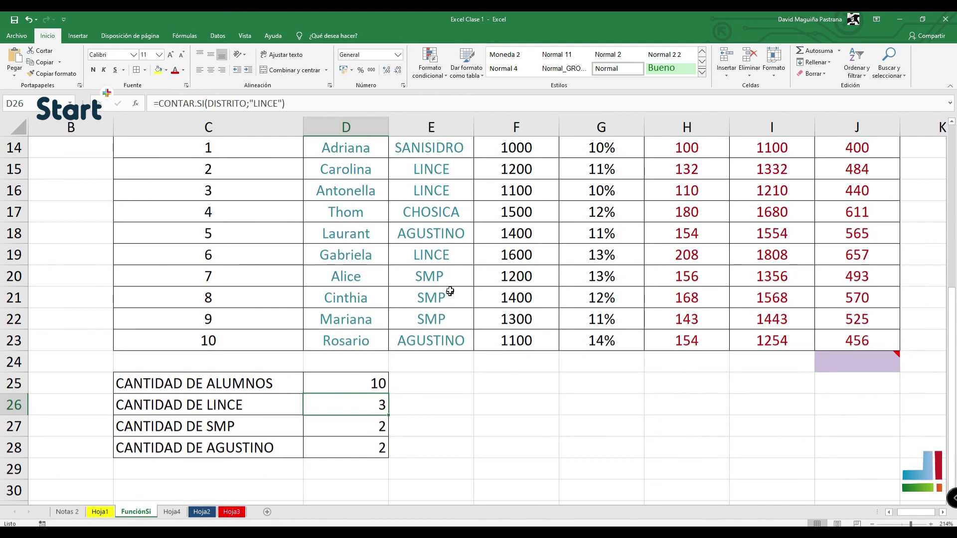
left_click(450, 292)
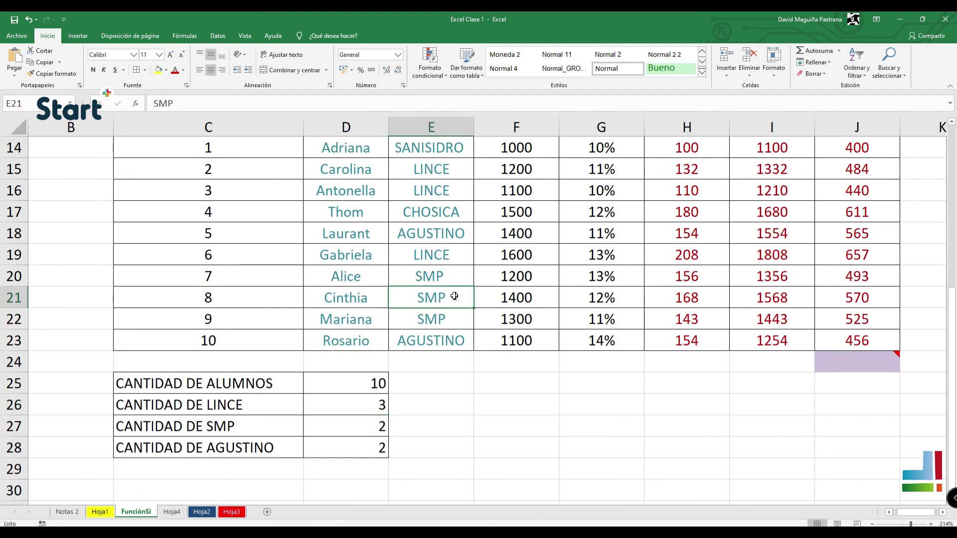
left_click(457, 277)
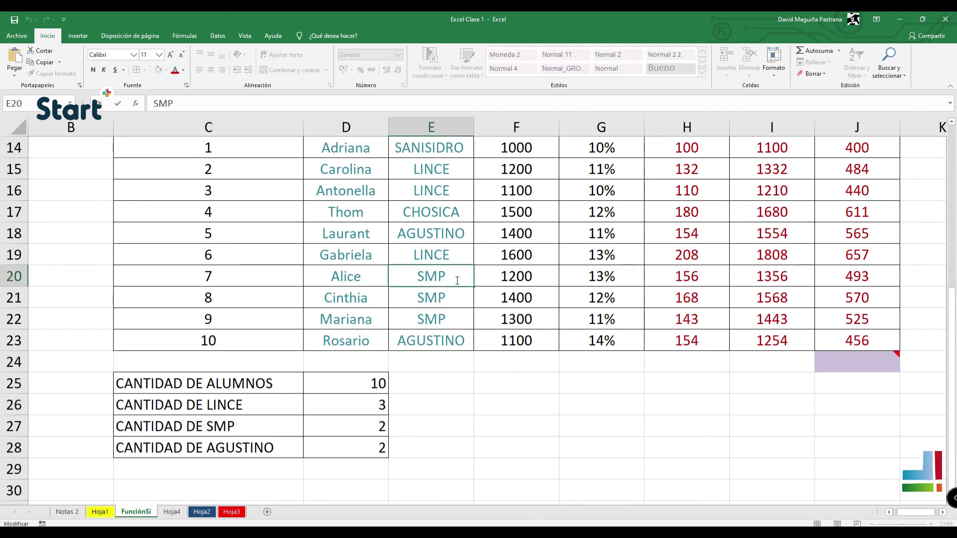
key("Return")
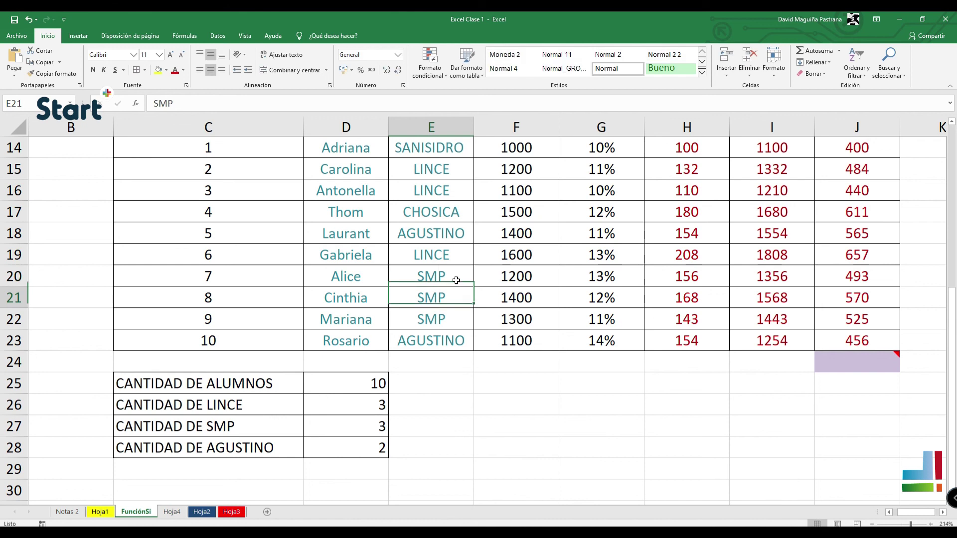
- Check the AGUSTINO entries in E23 and E18 of the Distrito column for trailing spaces
double_click(451, 340)
key("Return")
double_click(466, 235)
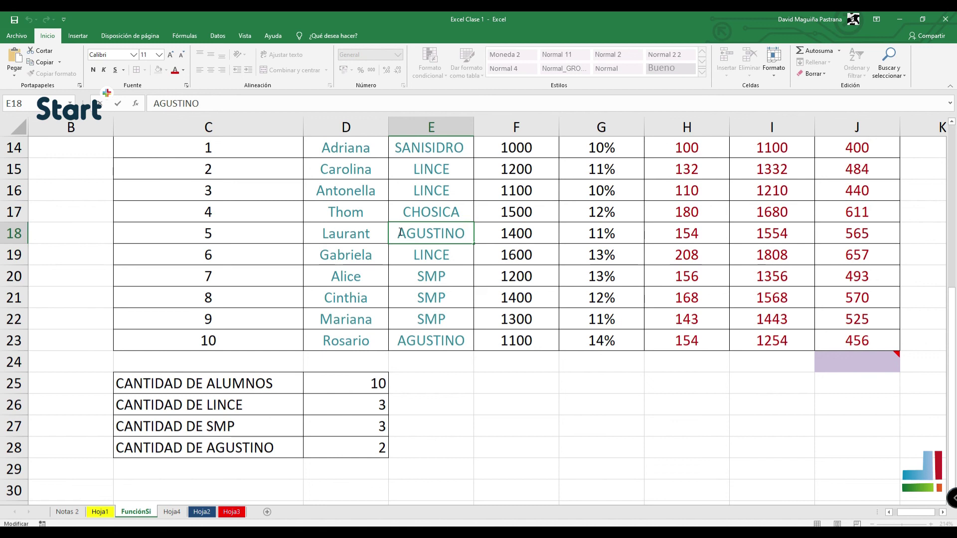
key("Return")
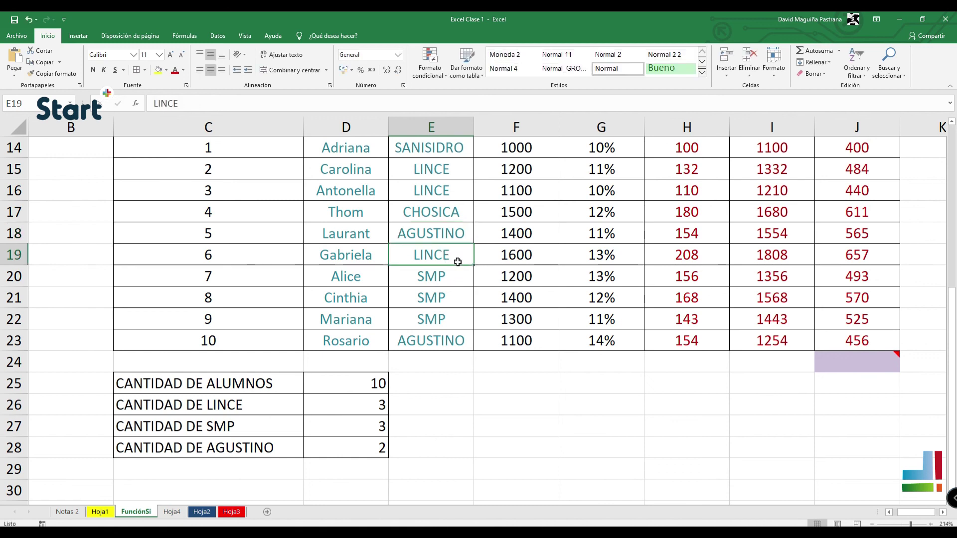
left_click(459, 232)
left_click(460, 329)
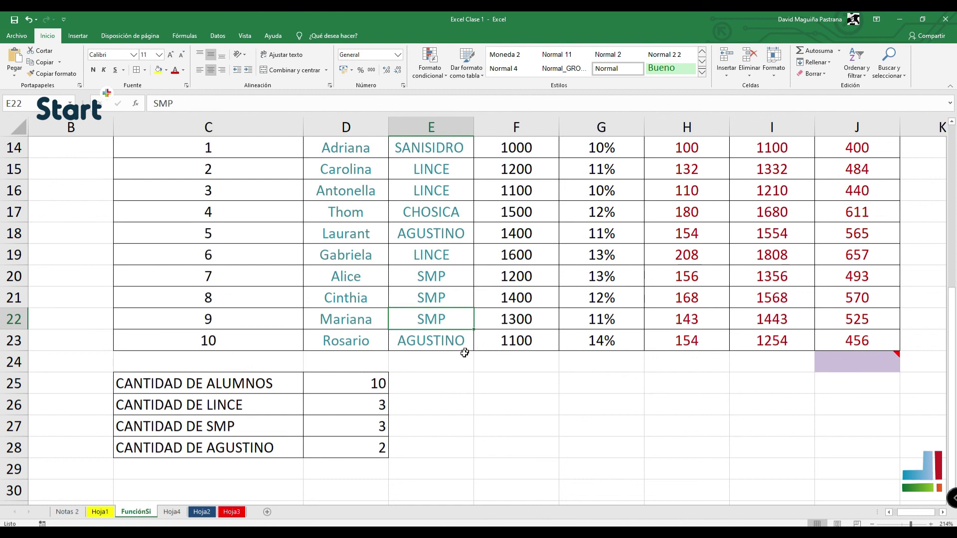
- Review the CONTARA formula in D25 and the CONTAR.SI formula for LINCE in D26 without changing them
double_click(374, 384)
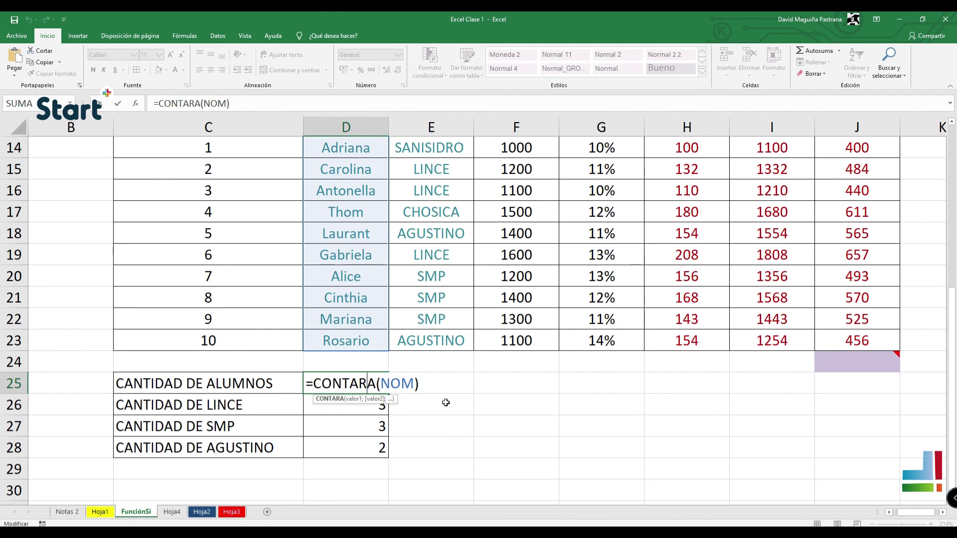
key("Return")
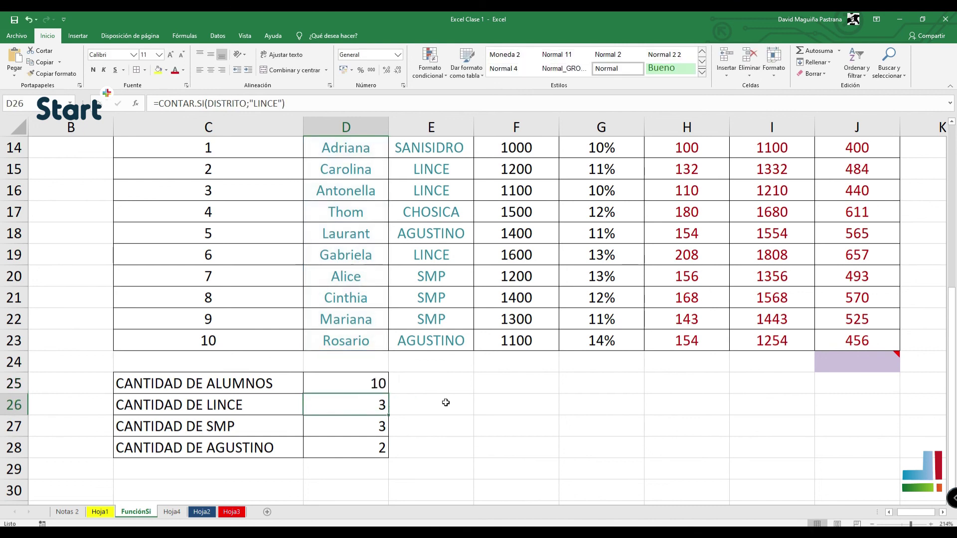
double_click(359, 403)
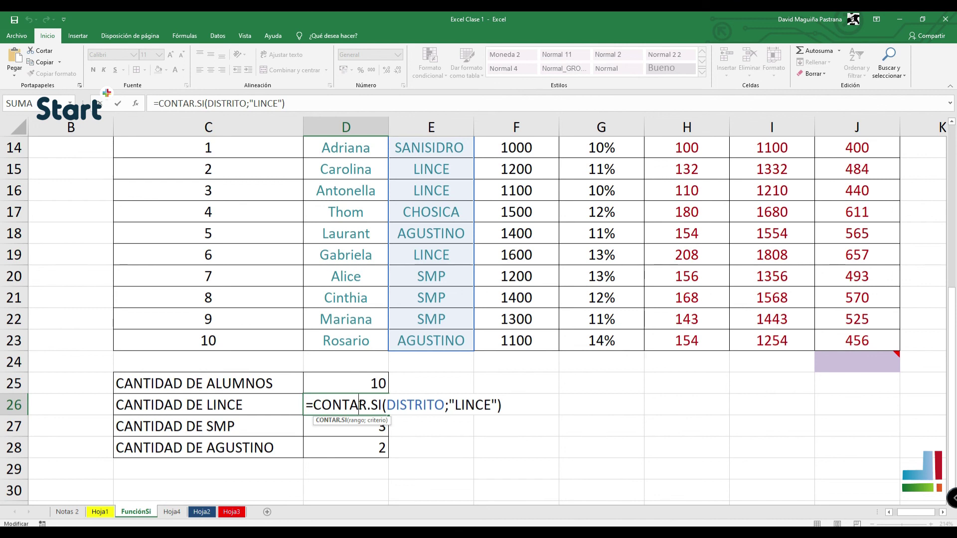
key("Return")
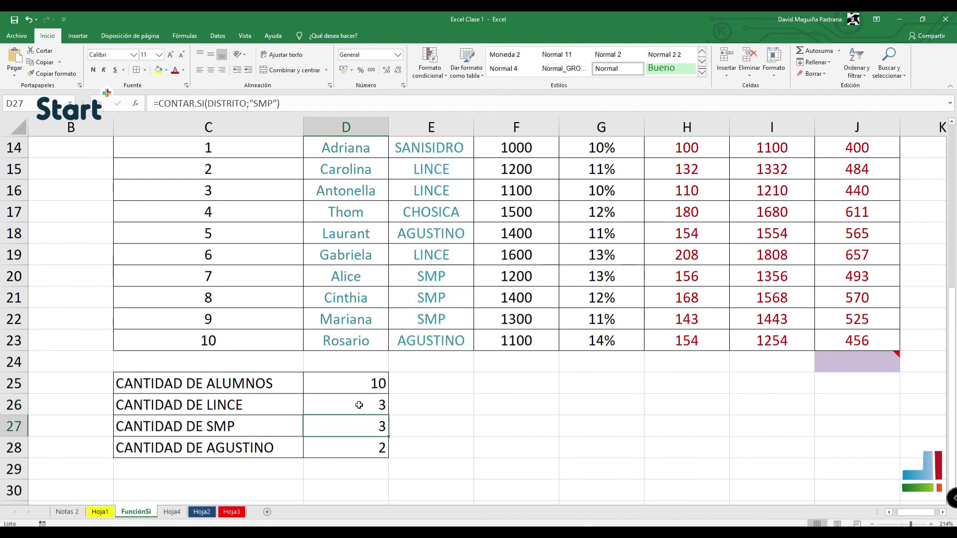
left_click(458, 405)
scroll(459, 408, "up", 1)
scroll(459, 407, "up", 1)
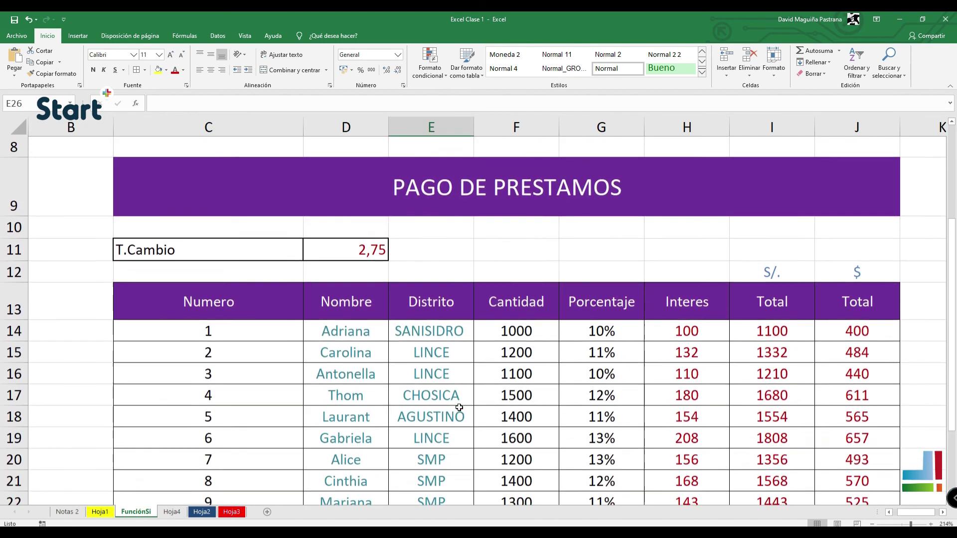
scroll(459, 408, "down", 1)
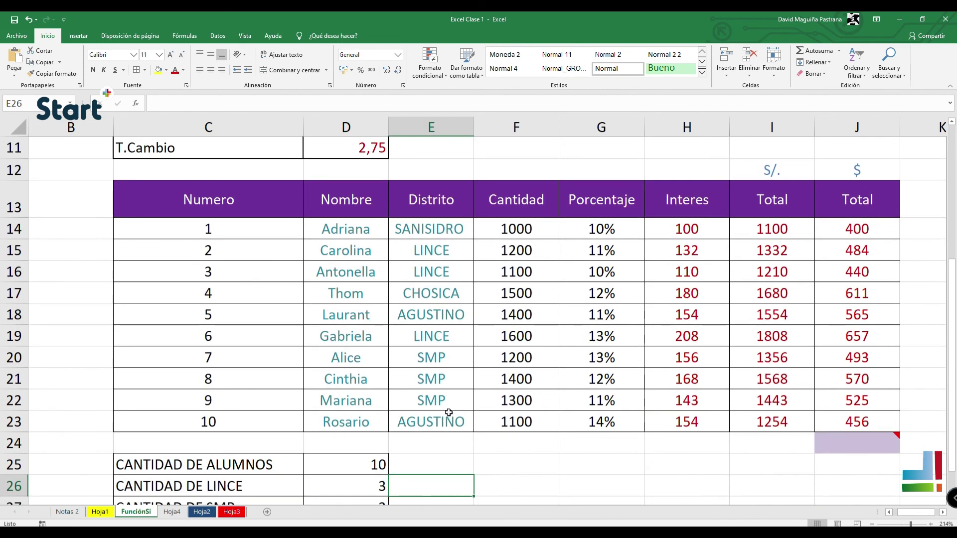
scroll(449, 413, "up", 1)
scroll(449, 413, "down", 1)
- Enter the heading FUNCIONES in cell D26 of the Notas 2 sheet and widen column D to fit it
left_click(67, 512)
scroll(405, 408, "down", 3)
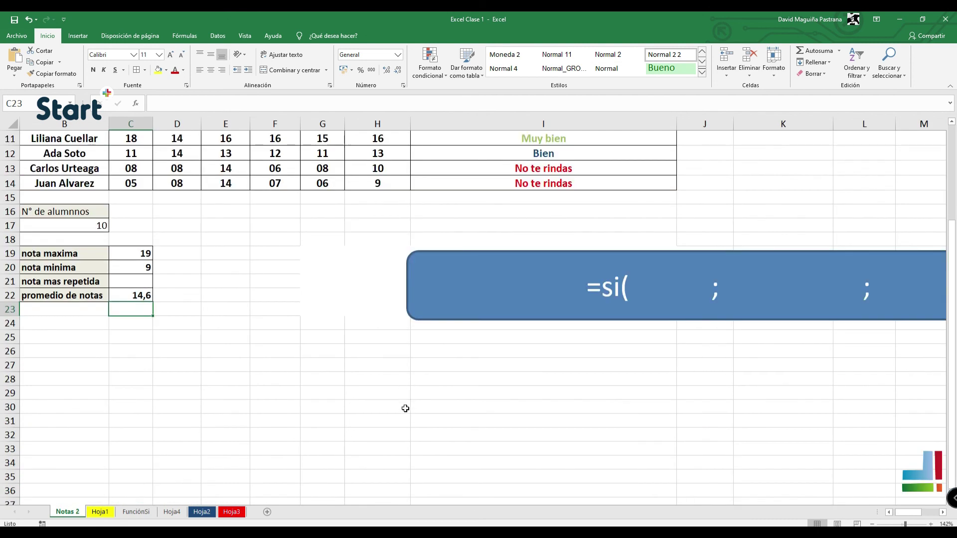
left_click(258, 351)
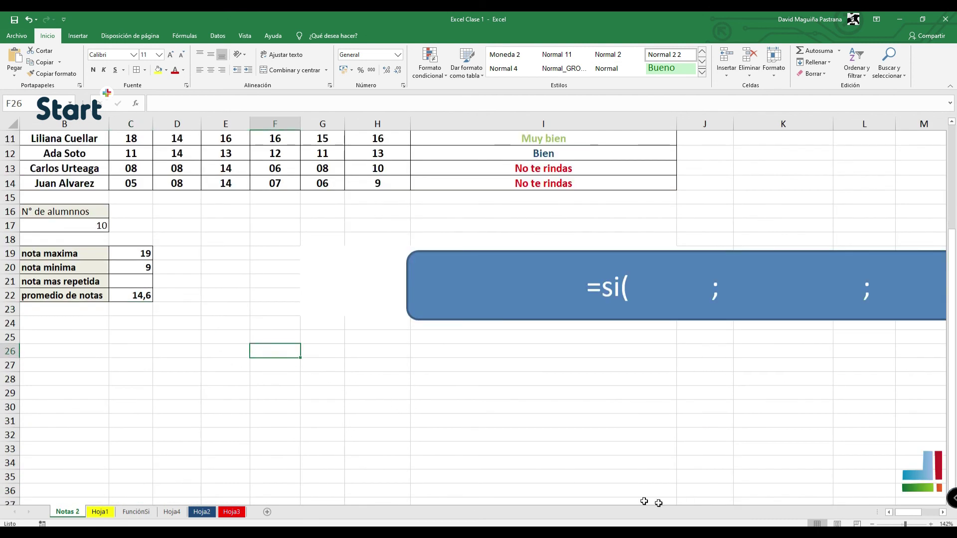
left_click(890, 513)
left_click(279, 335)
left_click(234, 337)
left_click(199, 363)
left_click(222, 348)
type("FUNCIONES")
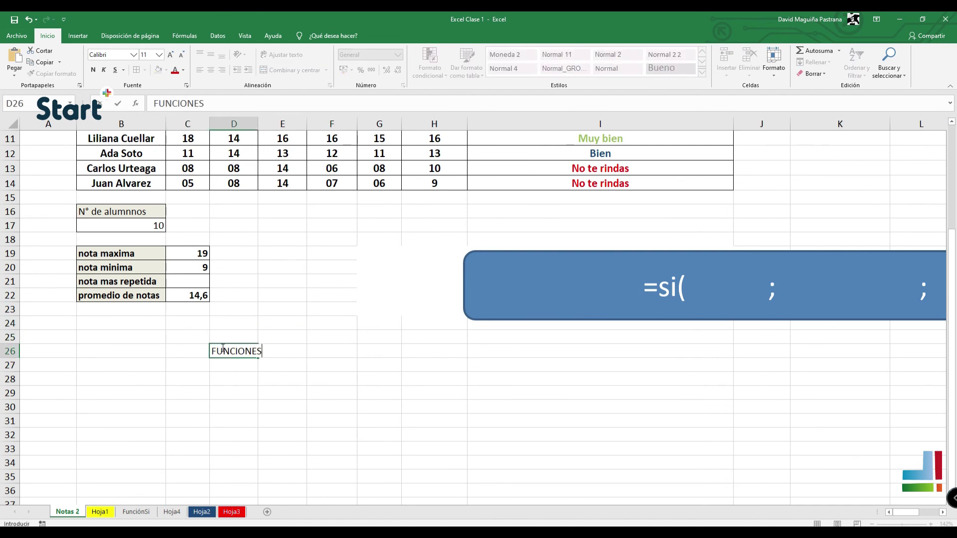
key("Return")
left_click(222, 348)
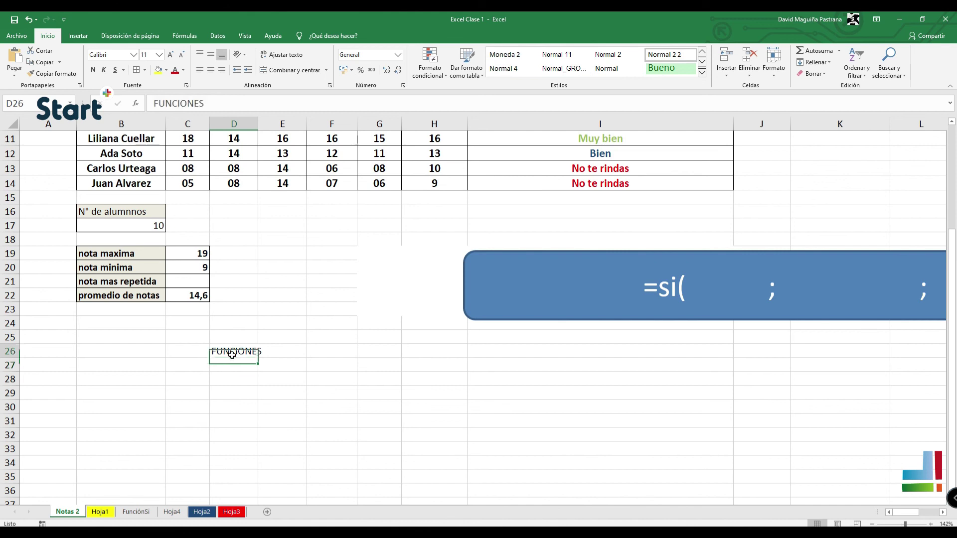
left_click_drag(260, 124, 285, 125)
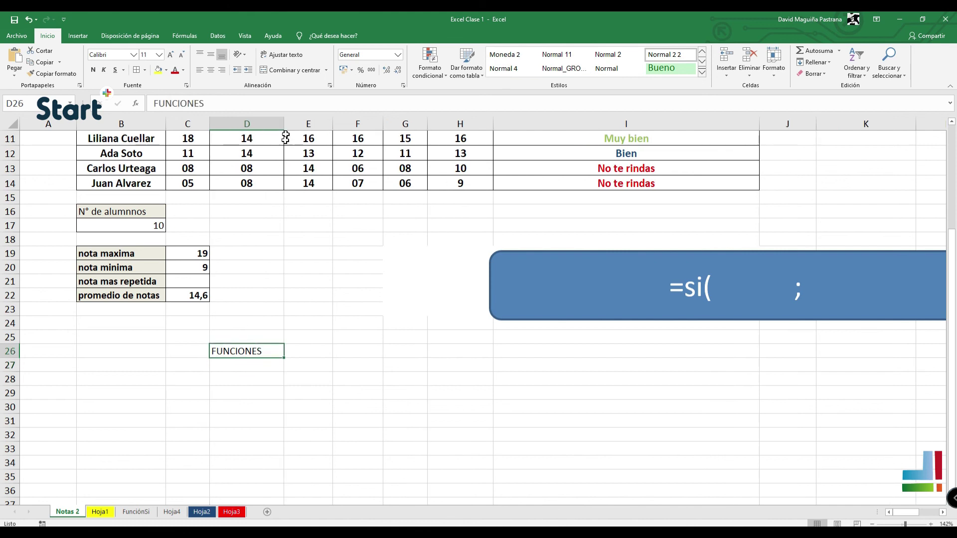
- Enter FUNCION SI in cell D27 below the FUNCIONES heading
left_click(252, 364)
type("FUNCI[ON")
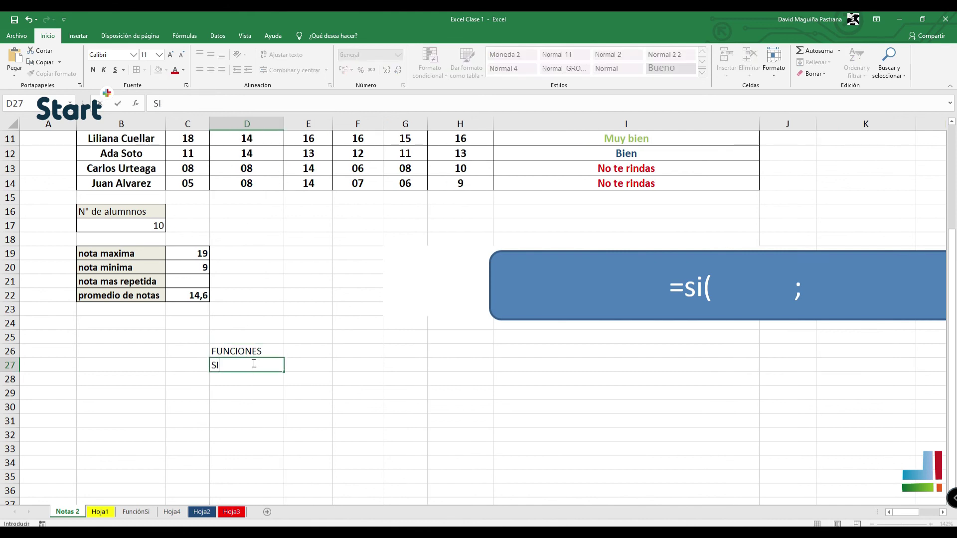
key("BackSpace")
key("BackSpace")
key("BackSpace")
type("ON SI")
key("Return")
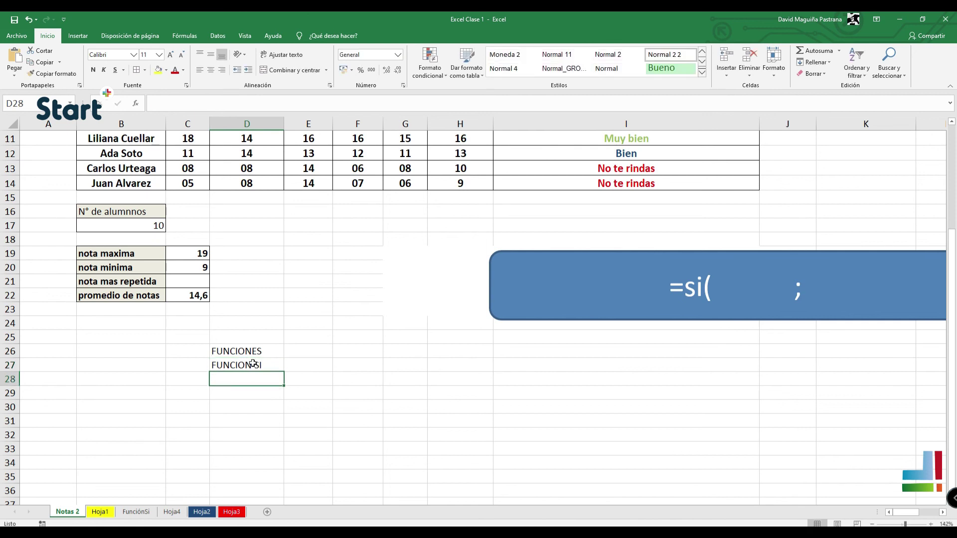
- Continue the function list with CONTAR.SI in D28, CONTARA in D29 and SUMAR in D30
type("FUNCIO")
key("BackSpace")
key("BackSpace")
key("BackSpace")
key("BackSpace")
key("BackSpace")
key("BackSpace")
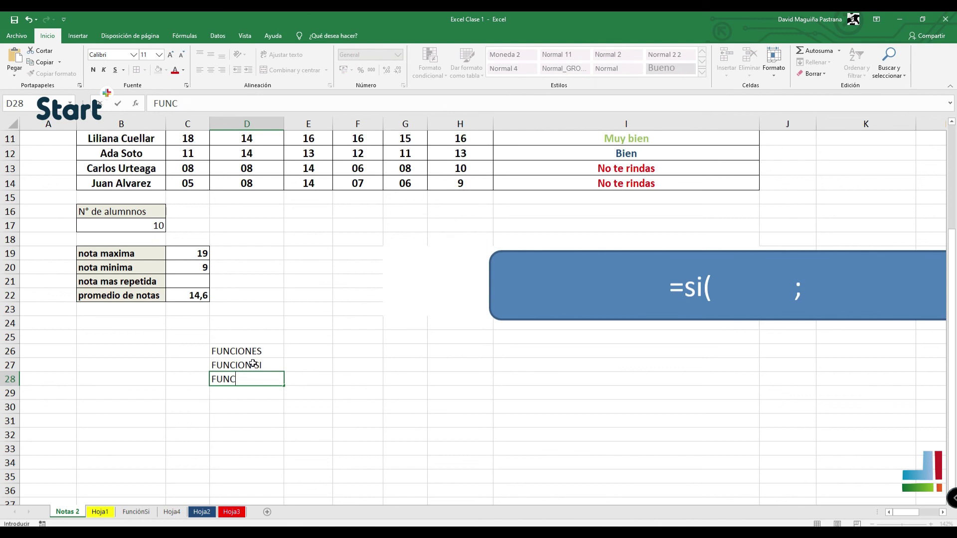
type("CONTAR.SI")
key("Return")
type("CONTARA")
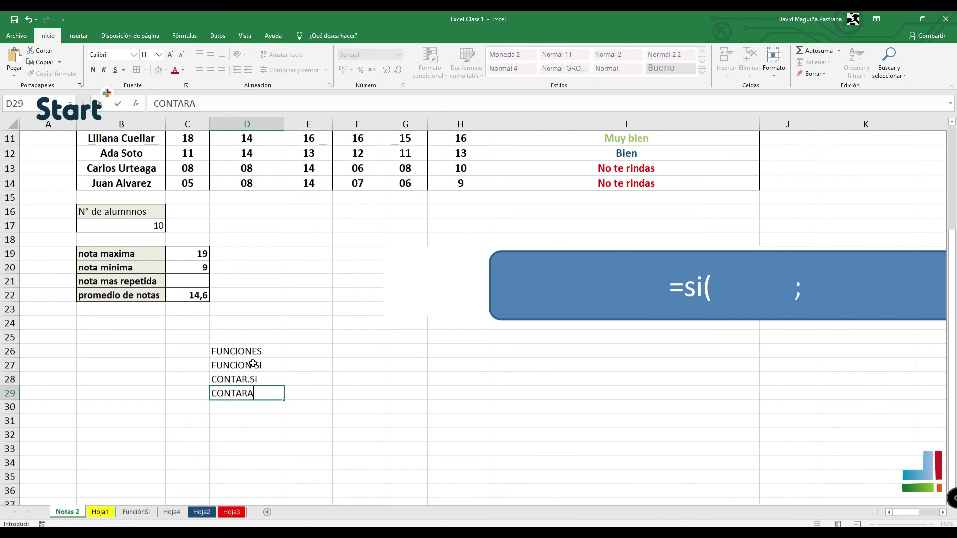
key("Return")
type("SUMAR")
key("Return")
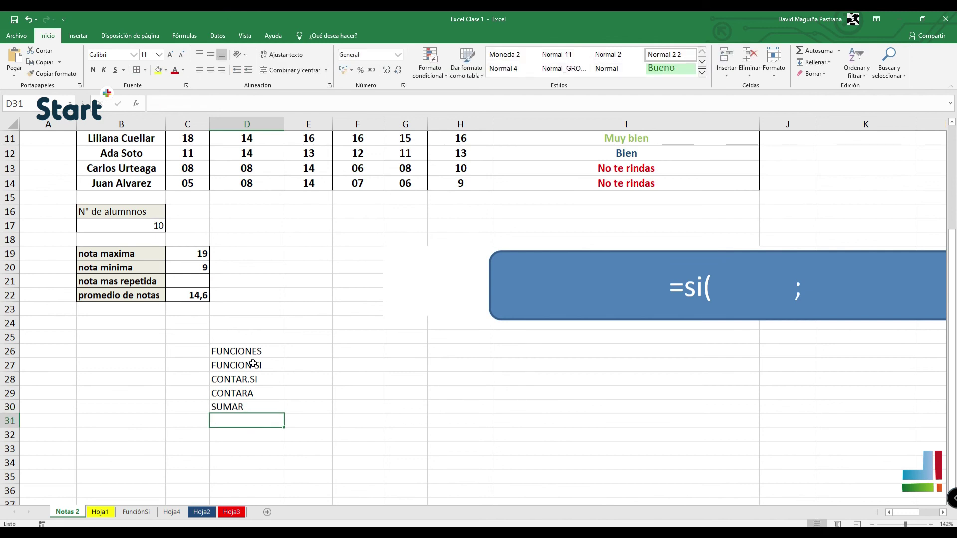
- Center the function list in D26:D30 and apply borders to all its cells
left_click(256, 354)
left_click_drag(241, 354, 242, 408)
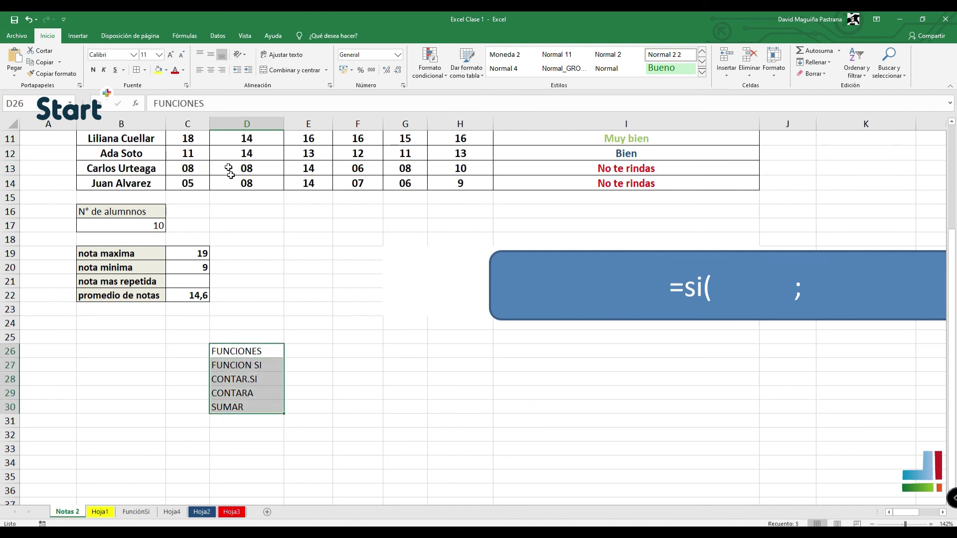
left_click(212, 70)
- Give the FUNCIONES heading in D26 a yellow fill and red text
left_click(264, 351)
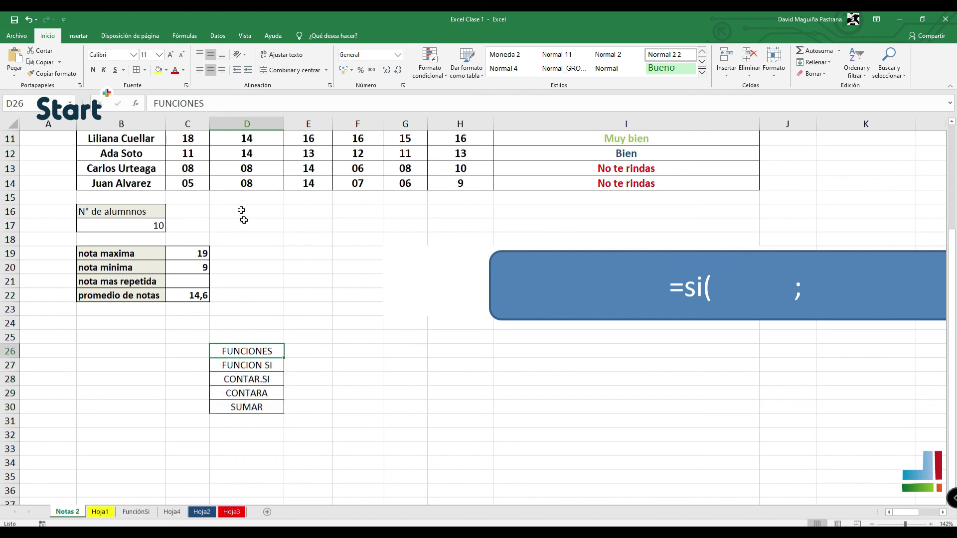
left_click(158, 70)
left_click(175, 70)
left_click(361, 393)
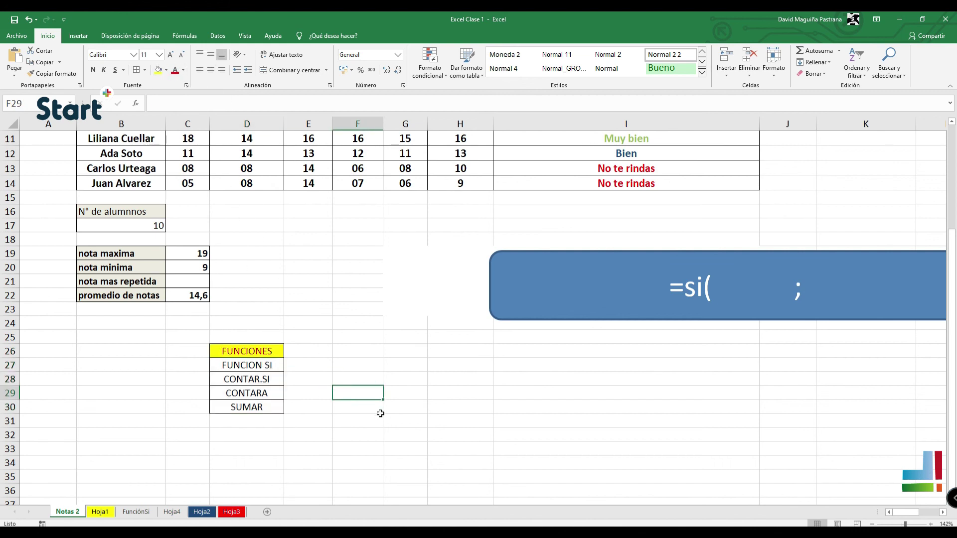
left_click(352, 349)
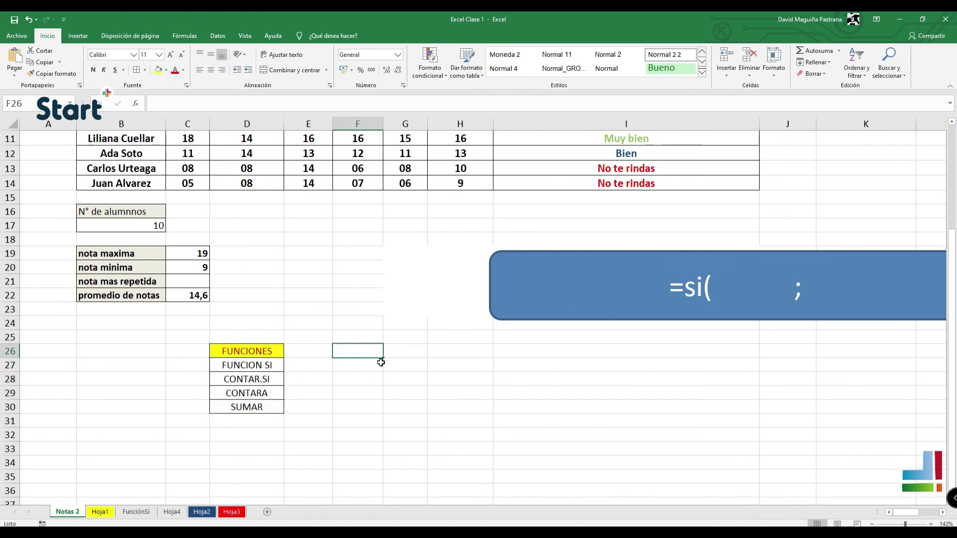
left_click(508, 319)
left_click_drag(523, 320, 459, 369)
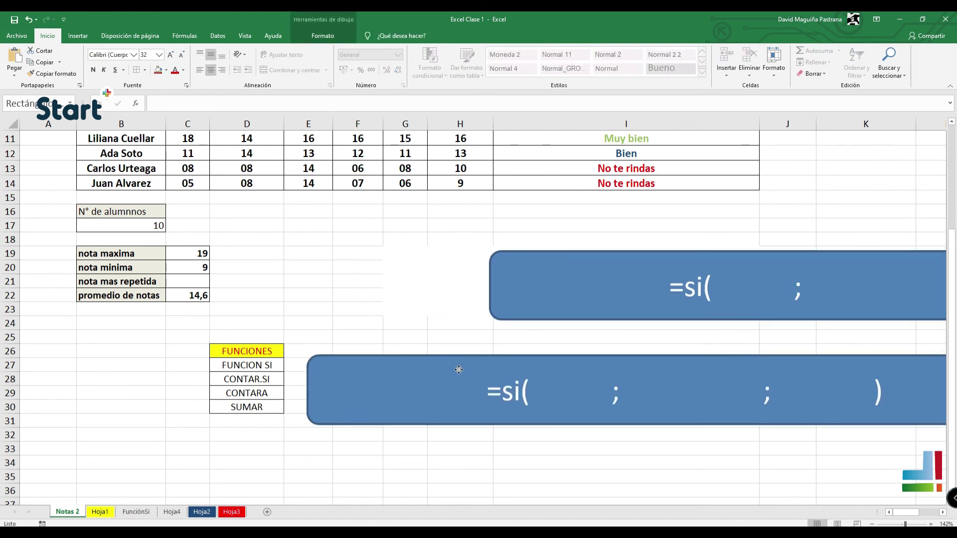
key("Delete")
- Enter the topic "Validacion de datos." in cell F26 beside the FUNCIONES list
type("vAL")
key("BackSpace")
key("BackSpace")
key("BackSpace")
type("Validaci[o")
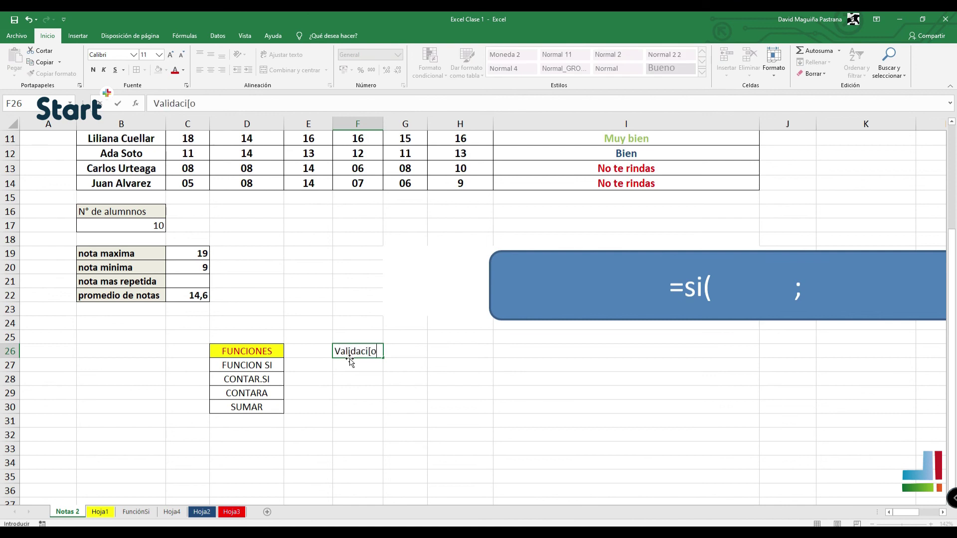
key("BackSpace")
key("BackSpace")
type("on de datos.")
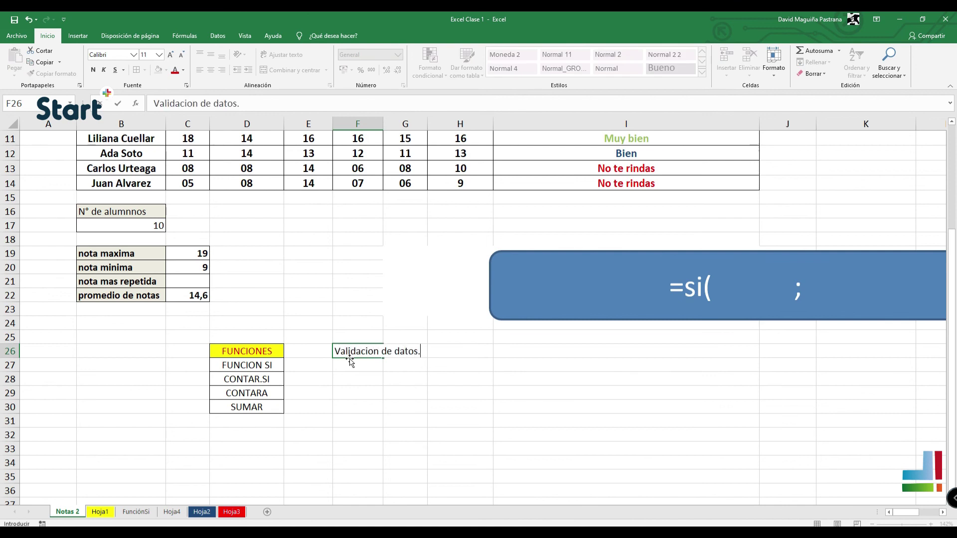
left_click(386, 383)
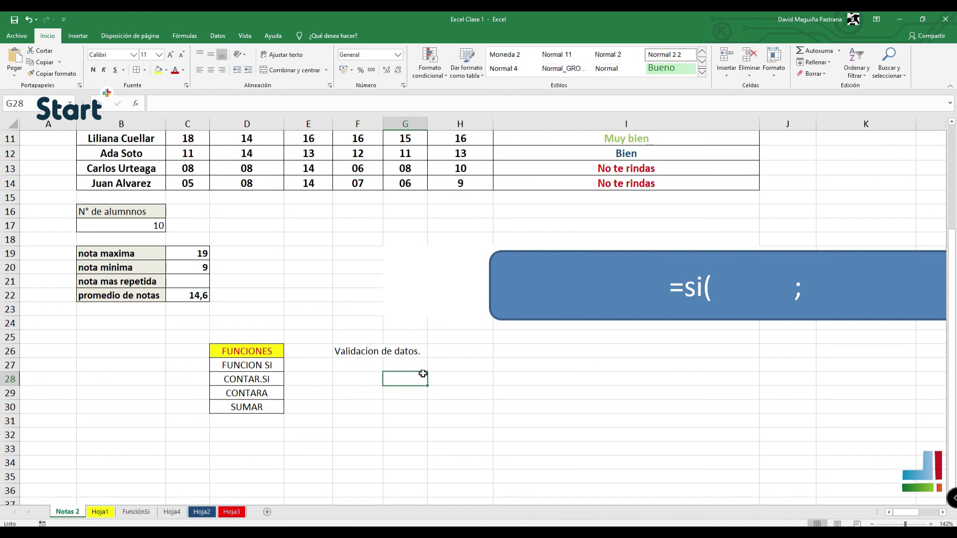
- Go to the FunciónSi sheet and highlight the district entries in E14:E23 of the loan table
left_click(136, 512)
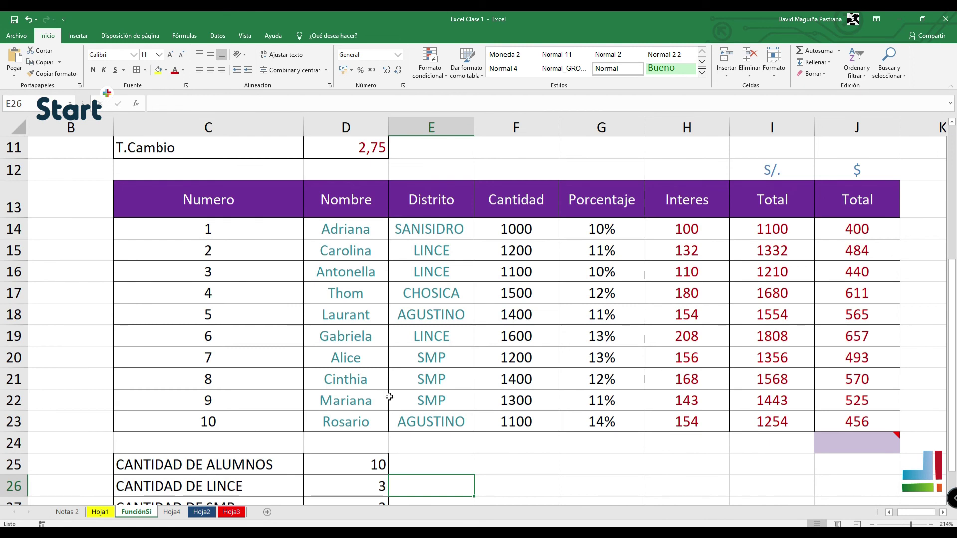
scroll(389, 396, "down", 1)
scroll(436, 397, "up", 1)
scroll(456, 409, "down", 1)
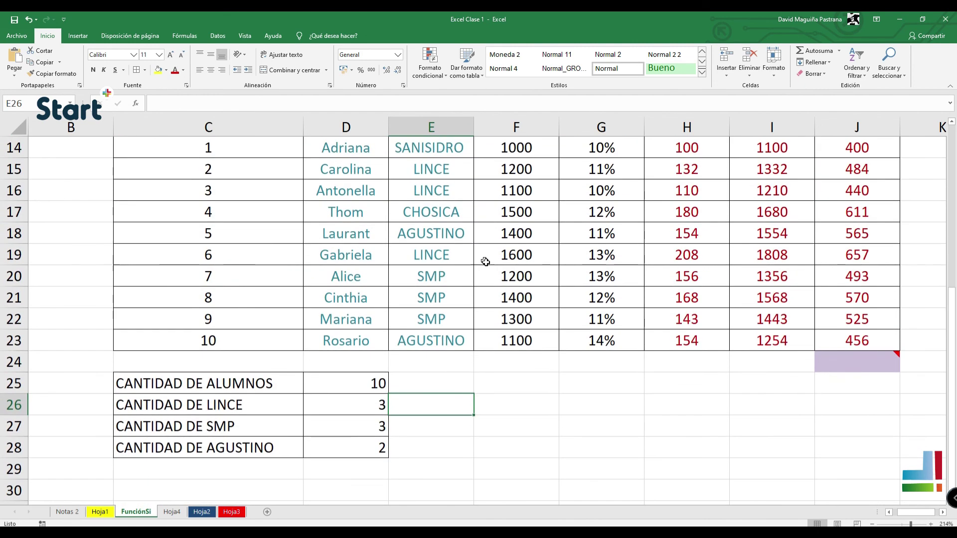
left_click_drag(910, 524, 907, 524)
left_click_drag(396, 268, 418, 414)
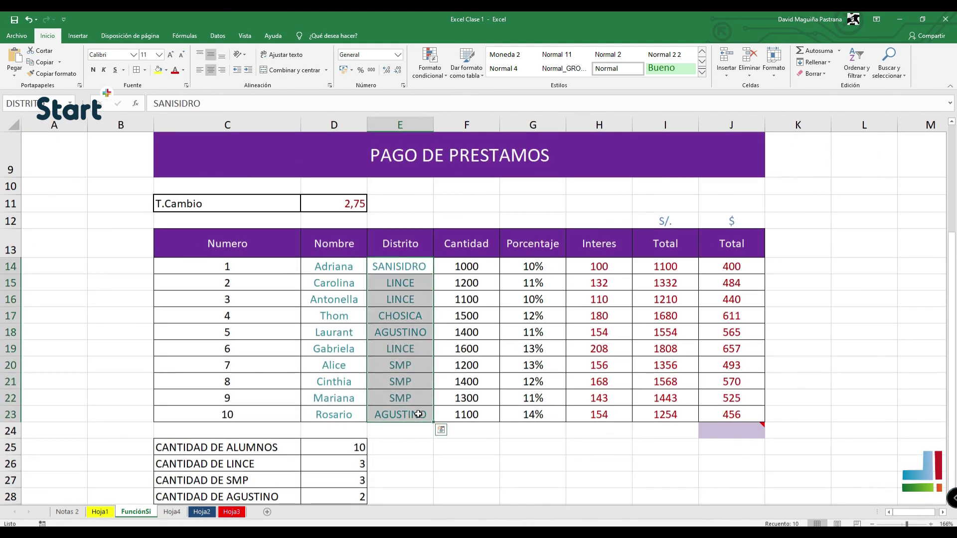
- Start a data validation rule for cell G25 that allows values from a list
left_click(549, 447)
left_click(229, 38)
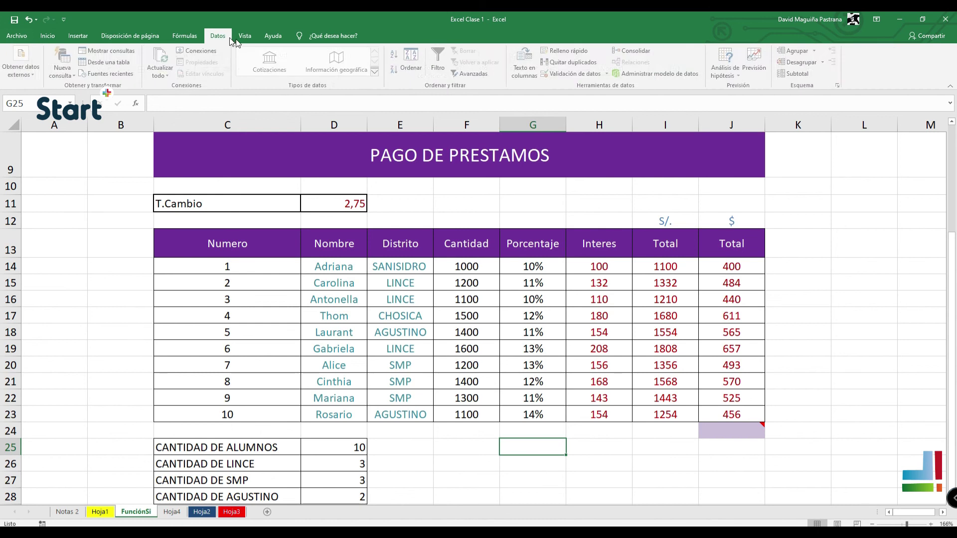
left_click(573, 73)
left_click(590, 223)
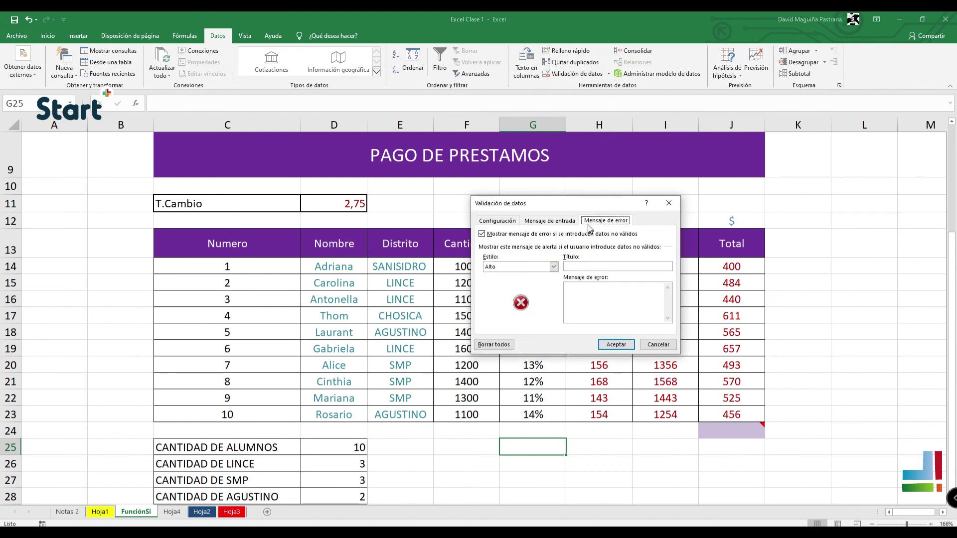
left_click(496, 222)
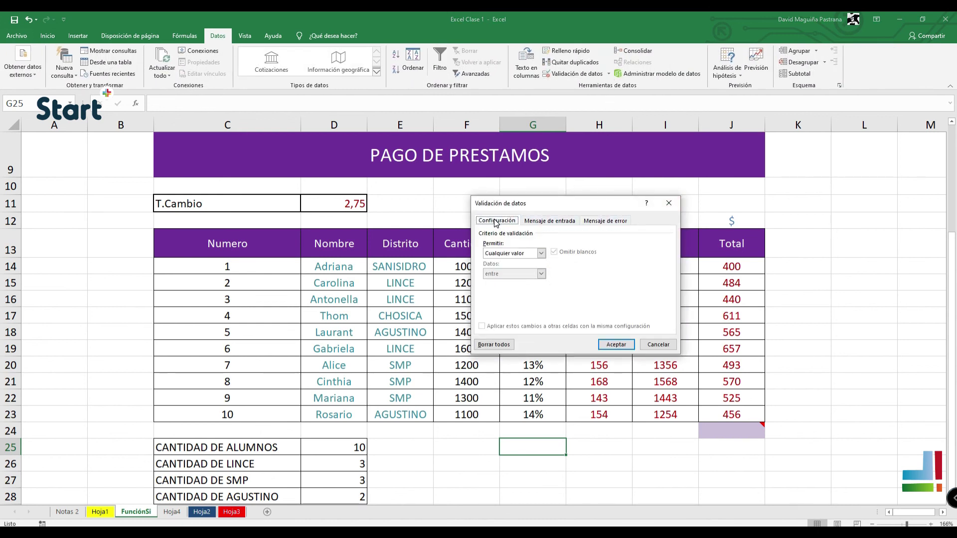
left_click(541, 253)
left_click(514, 282)
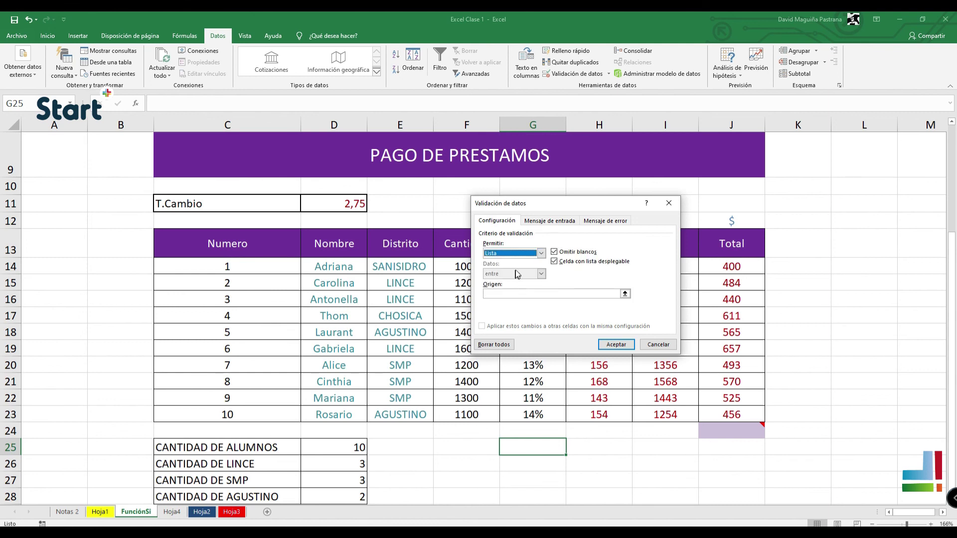
- Use the districts in E14:E23 (=DISTRITO) as the list source and apply the validation to G25
left_click(625, 294)
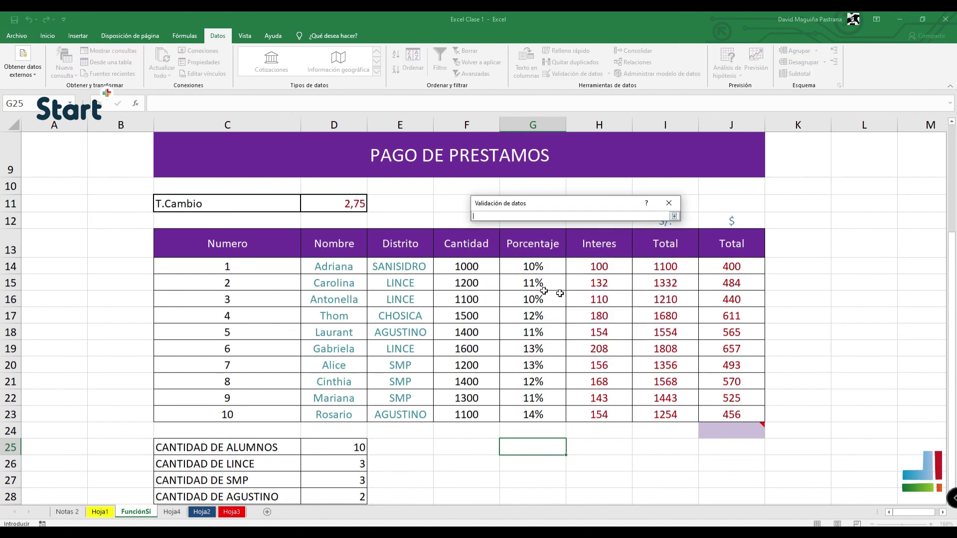
left_click_drag(397, 263, 408, 412)
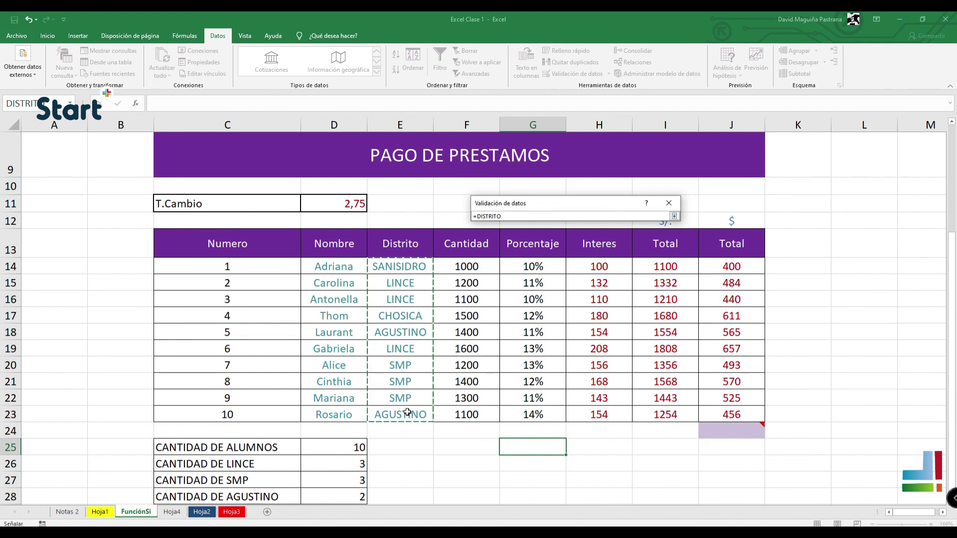
key("Return")
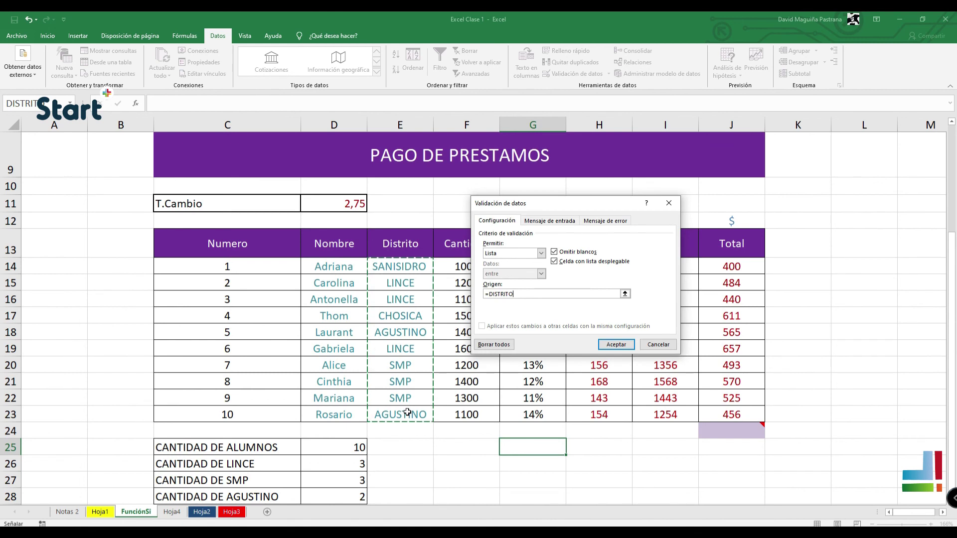
left_click(614, 343)
scroll(599, 402, "down", 2)
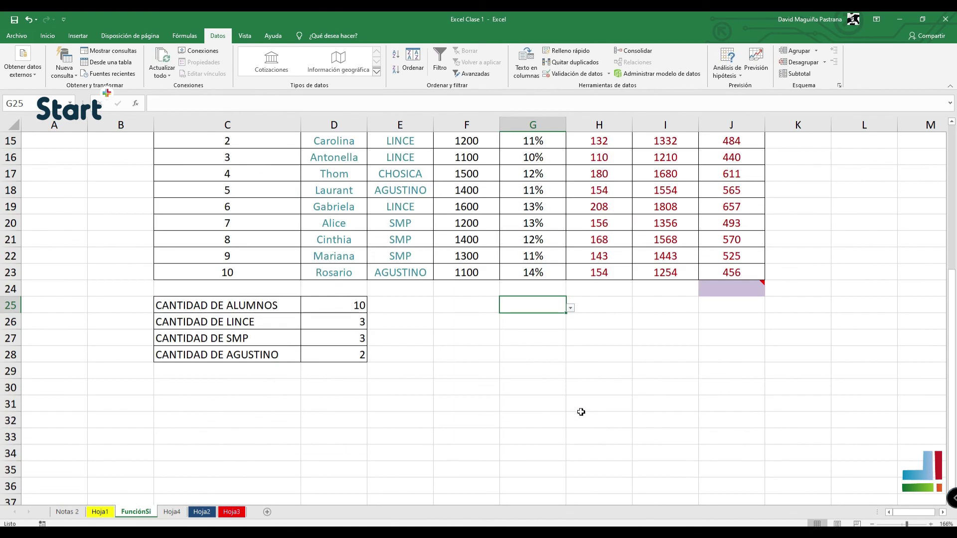
- Try out the drop-down list in G25 by choosing CHOSICA and several other districts in turn
left_click(571, 308)
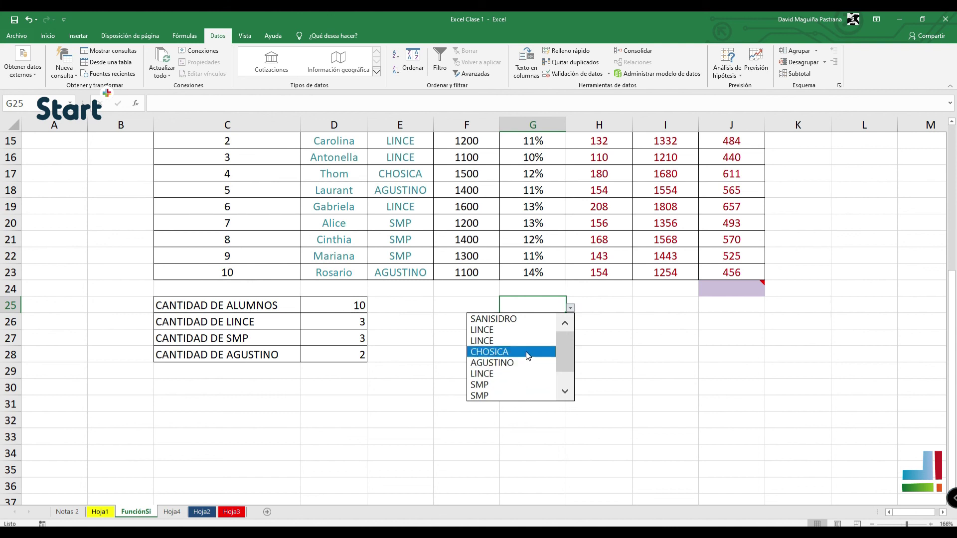
left_click(528, 353)
left_click(571, 309)
left_click(532, 360)
left_click(571, 310)
left_click(519, 395)
left_click(571, 309)
scroll(565, 377, "up", 1)
left_click(548, 329)
left_click(571, 309)
scroll(571, 356, "up", 1)
left_click(512, 319)
- Choose AGUSTINO from the drop-down list in G25 and look over the list's entries once more
left_click(574, 311)
left_click(565, 312)
left_click(570, 309)
left_click(538, 363)
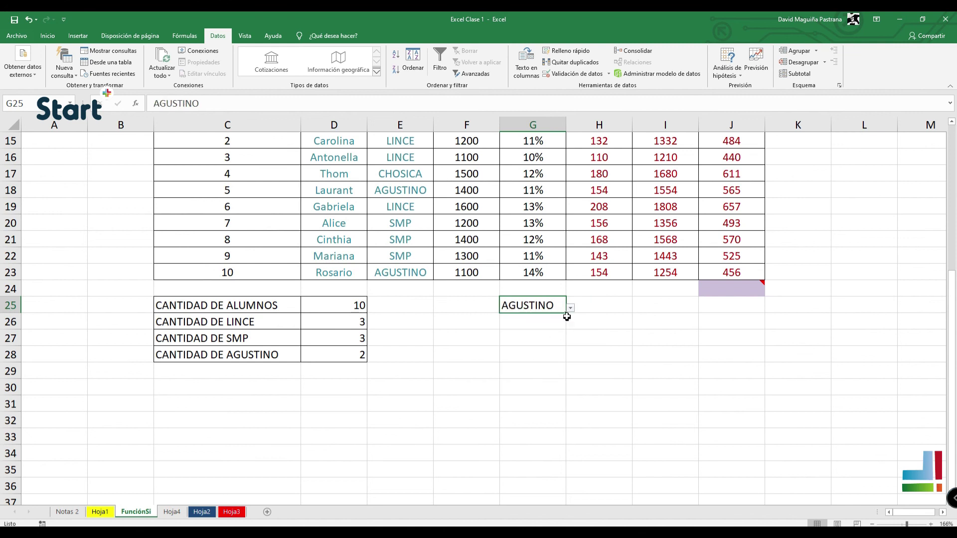
left_click(570, 309)
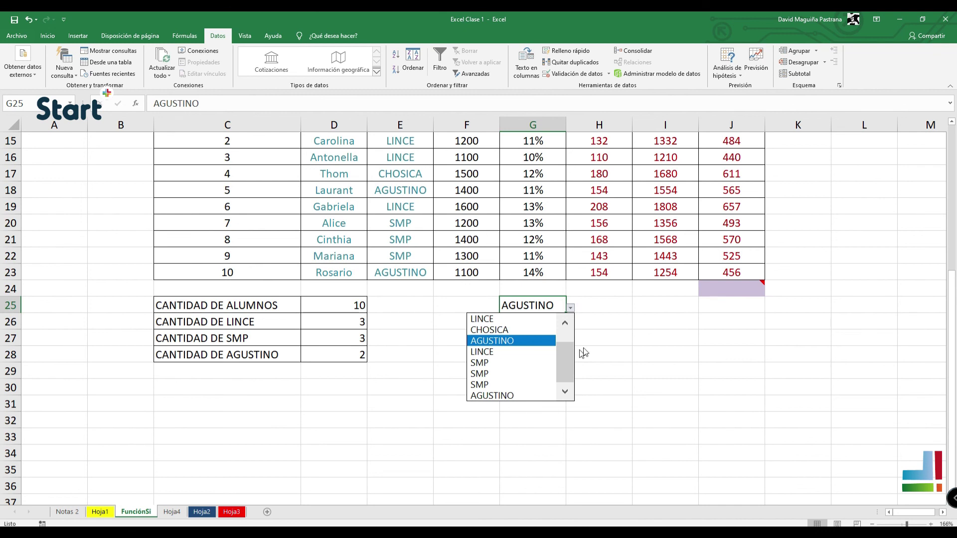
key("Escape")
left_click(563, 322)
left_click(543, 307)
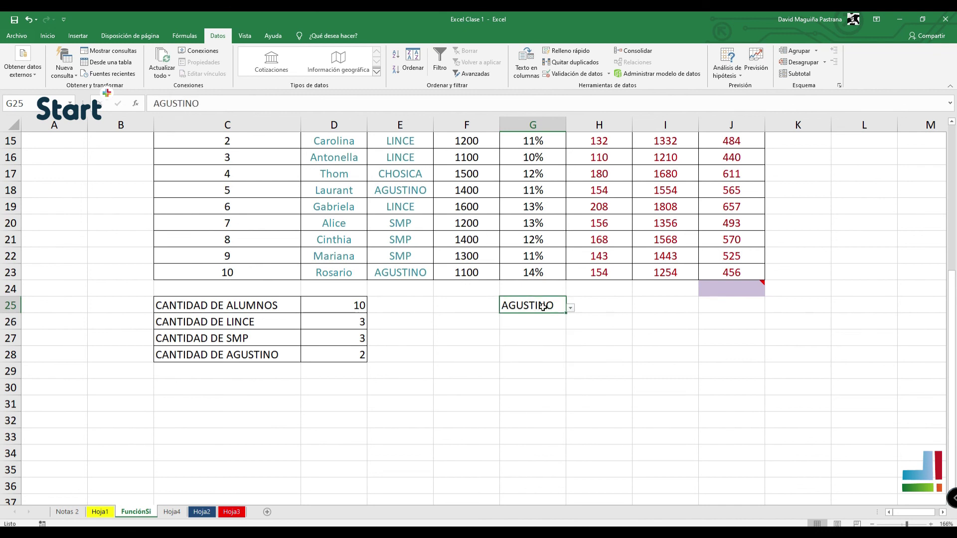